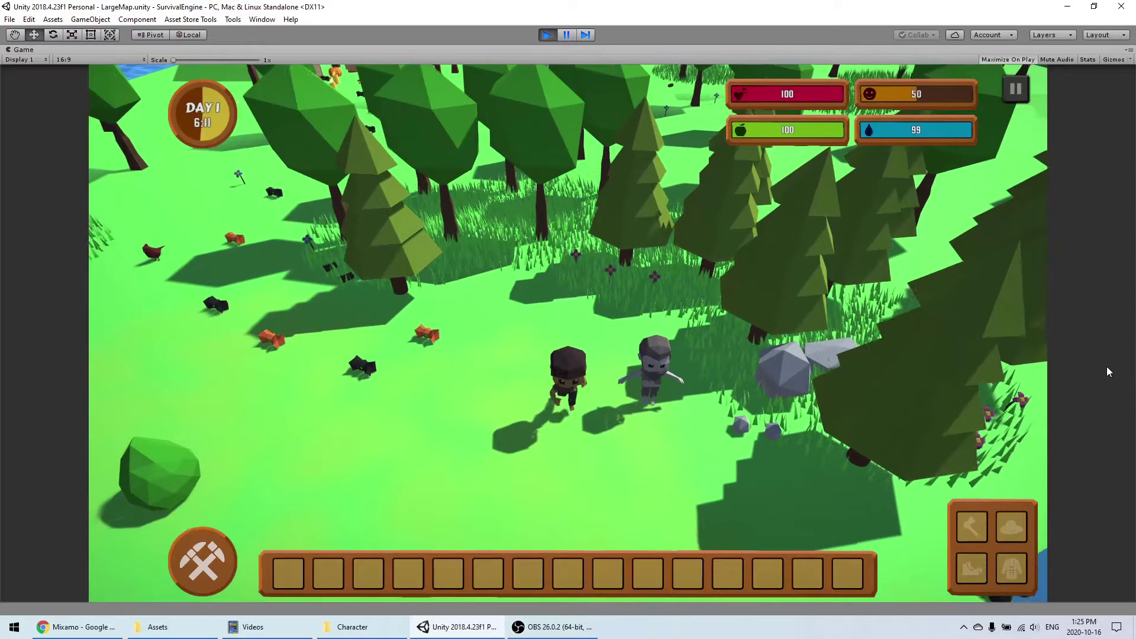
Step: Walk the player character around beside the ghost model in play mode to check its movement, and exit play mode
key(w)
key(a)
key(s)
key(d)
key(s)
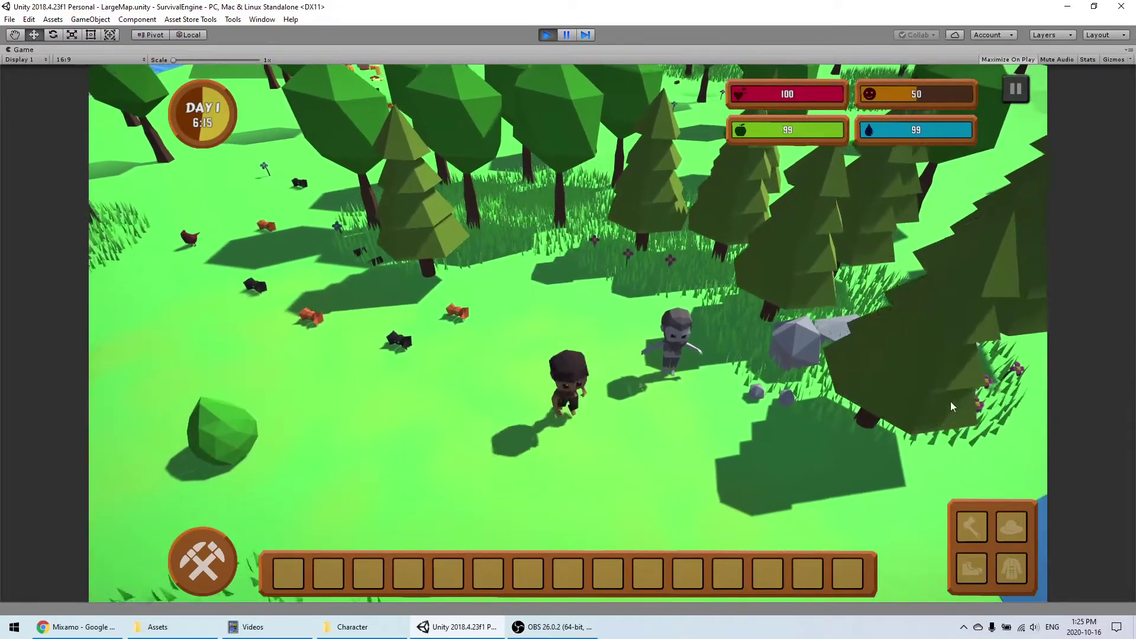
key(d)
key(w)
scroll(648, 370, up, 1)
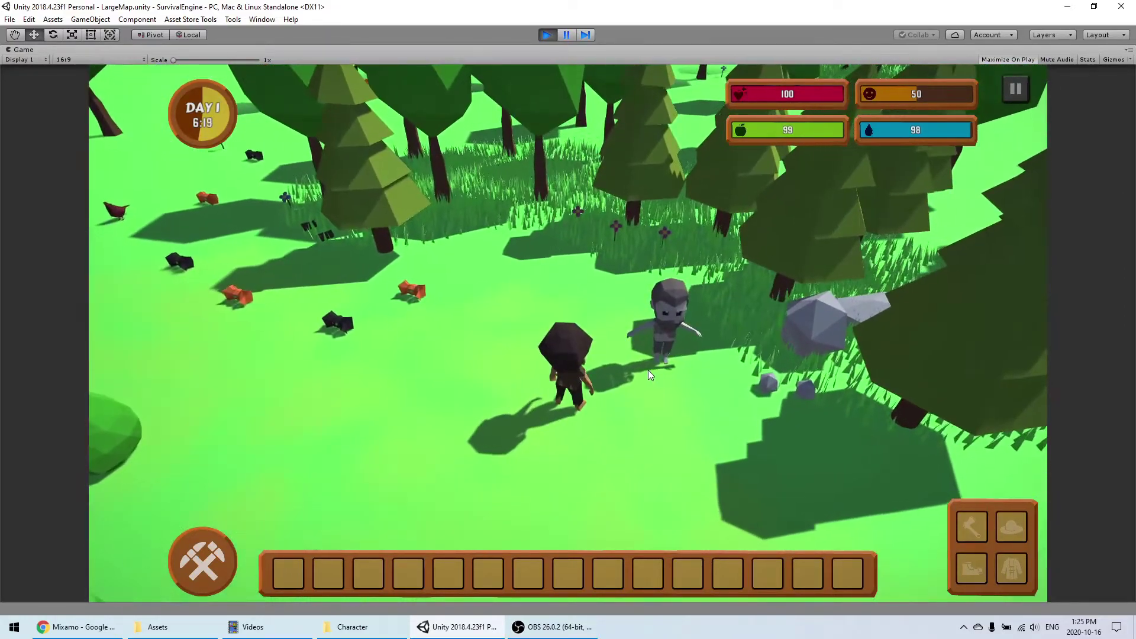
scroll(648, 371, up, 1)
key(w)
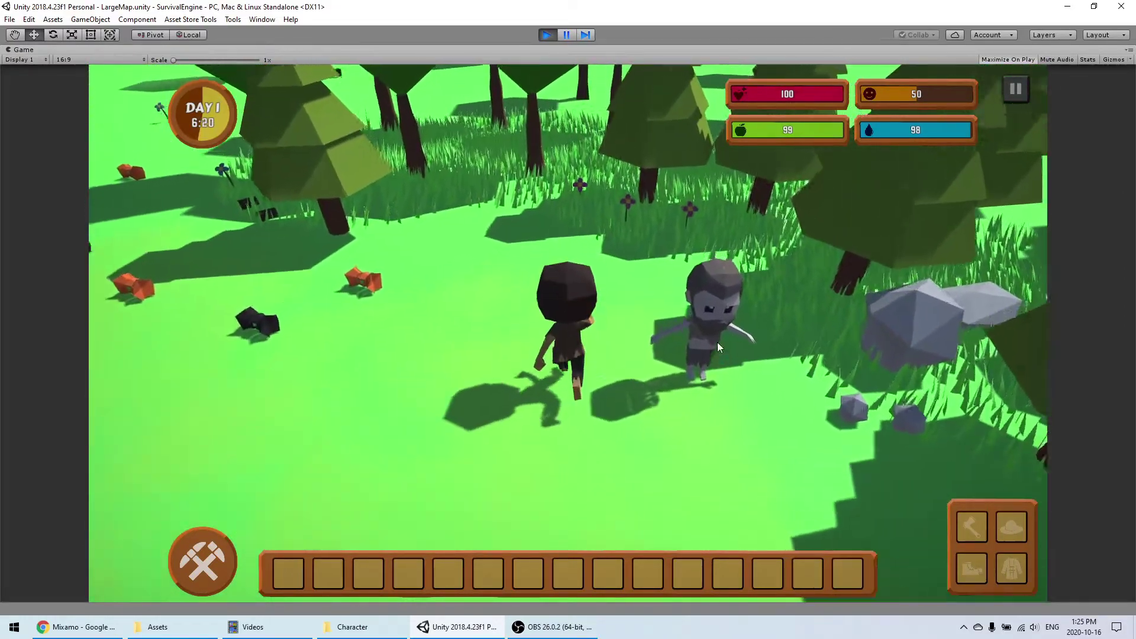
key(d)
key(s)
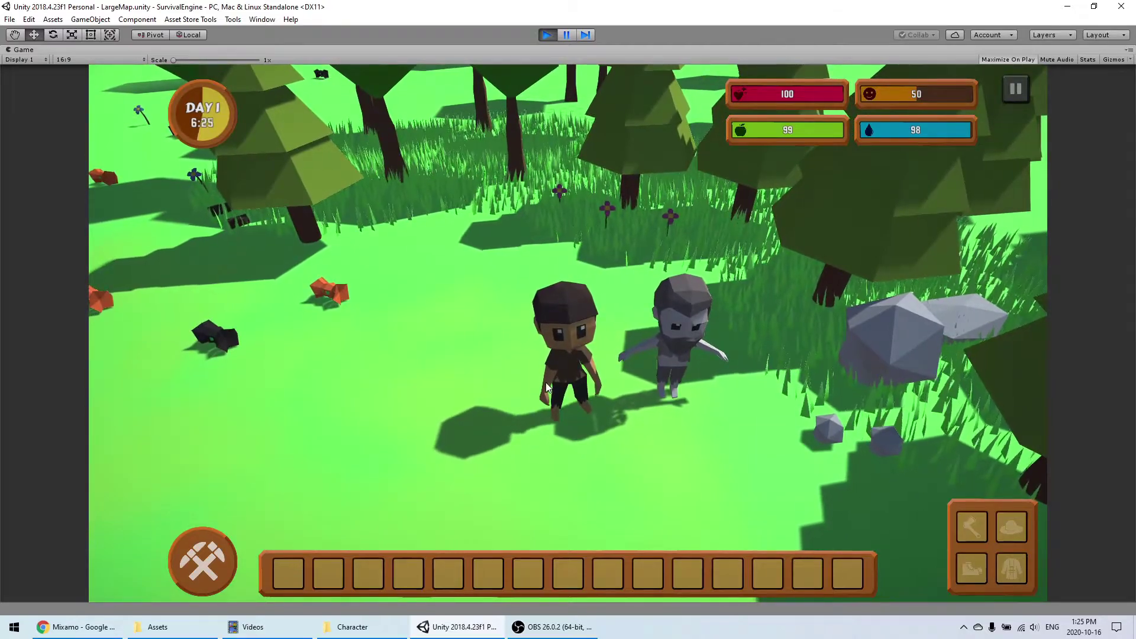
key(a)
key(w)
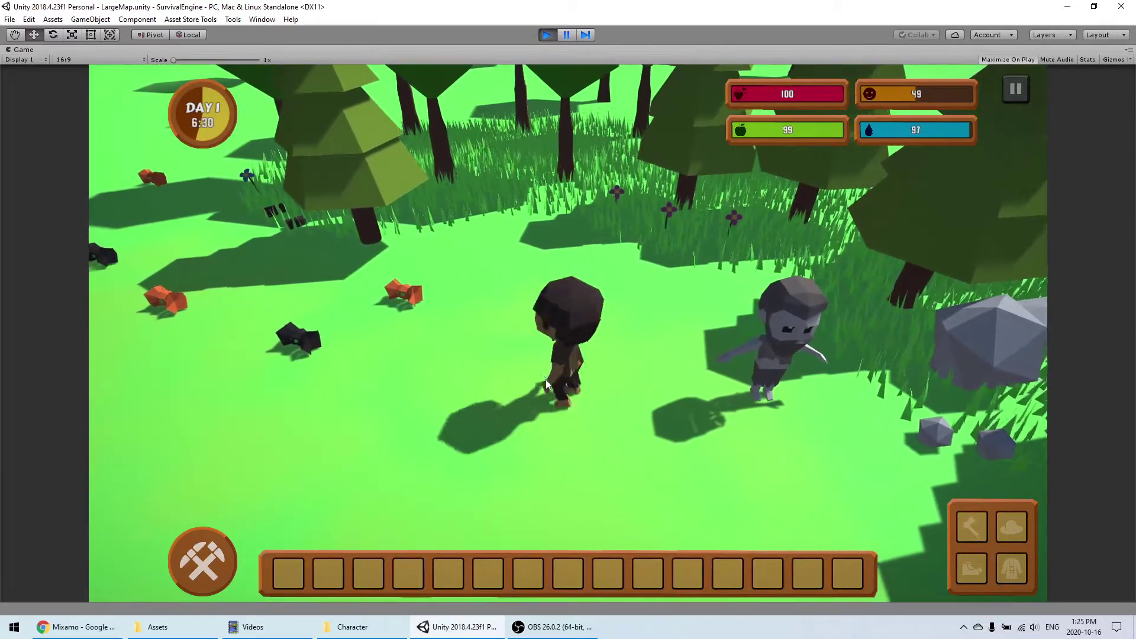
key(s)
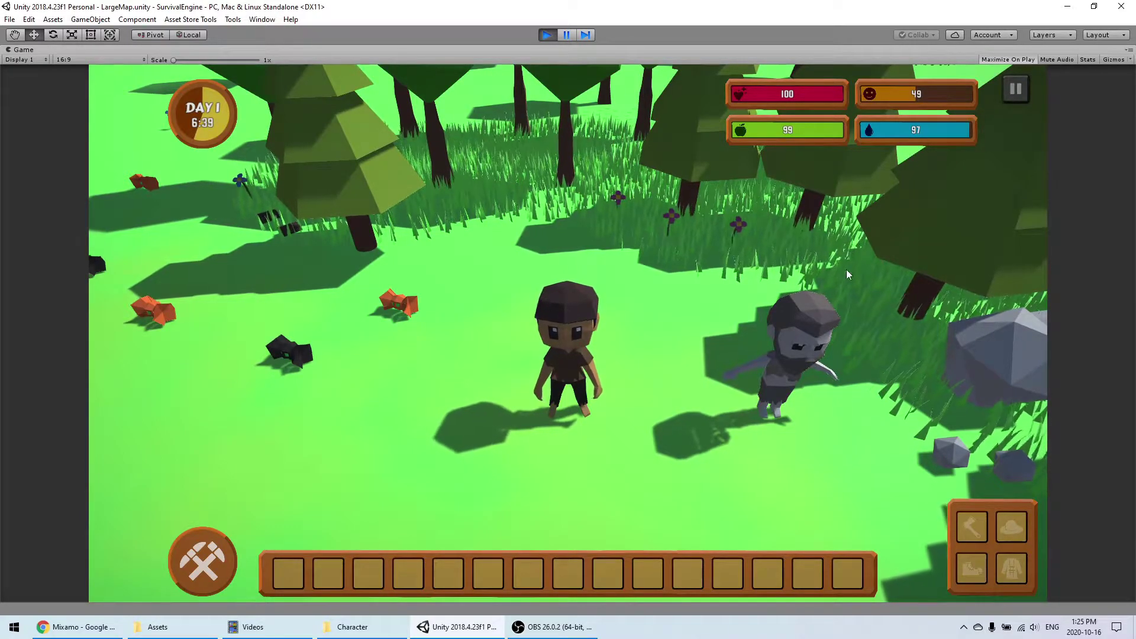
key(d)
key(w)
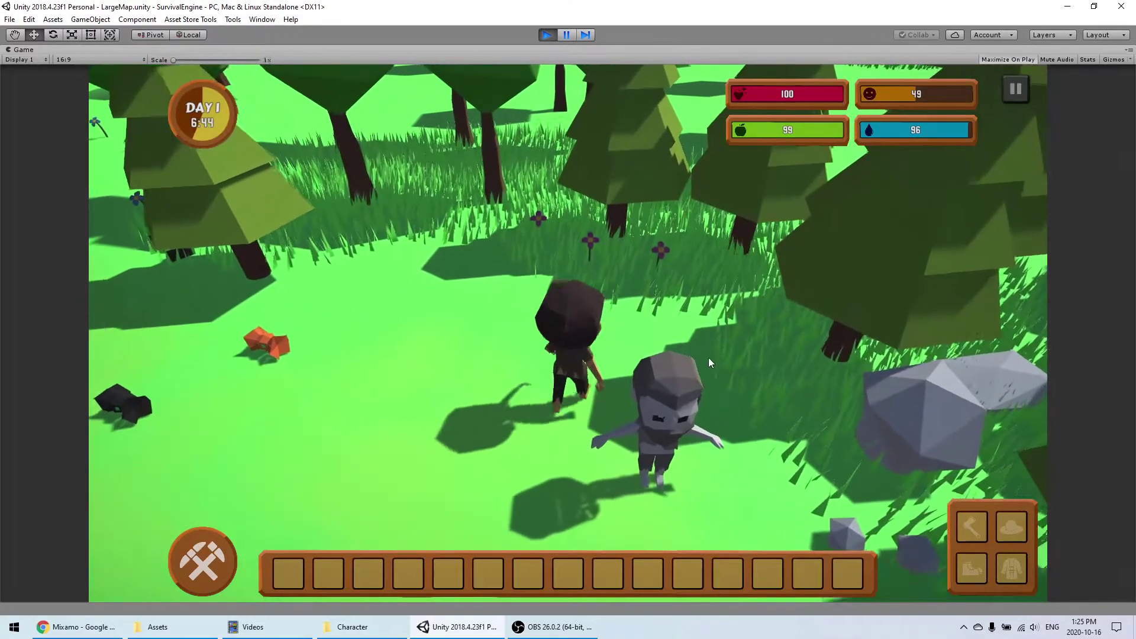
key(s)
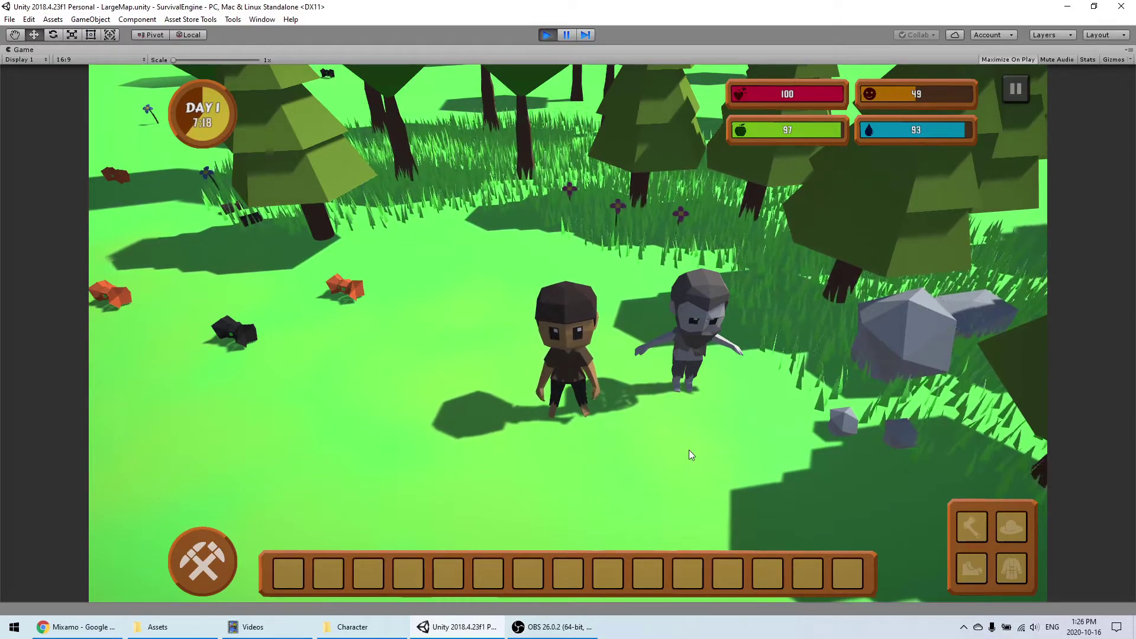
key(ctrl+p)
Step: Locate the PlayerCharacter prefab from its scene instance, duplicate it and name the copy PlayerCharacterGhost
middle_drag(329, 239, 328, 250)
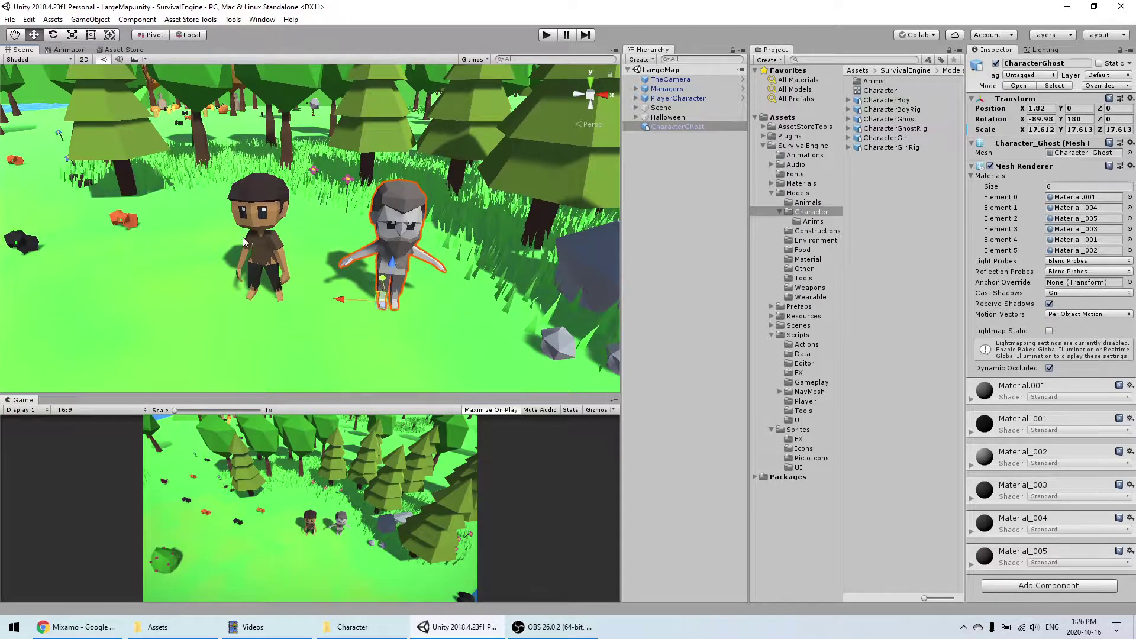
click(264, 247)
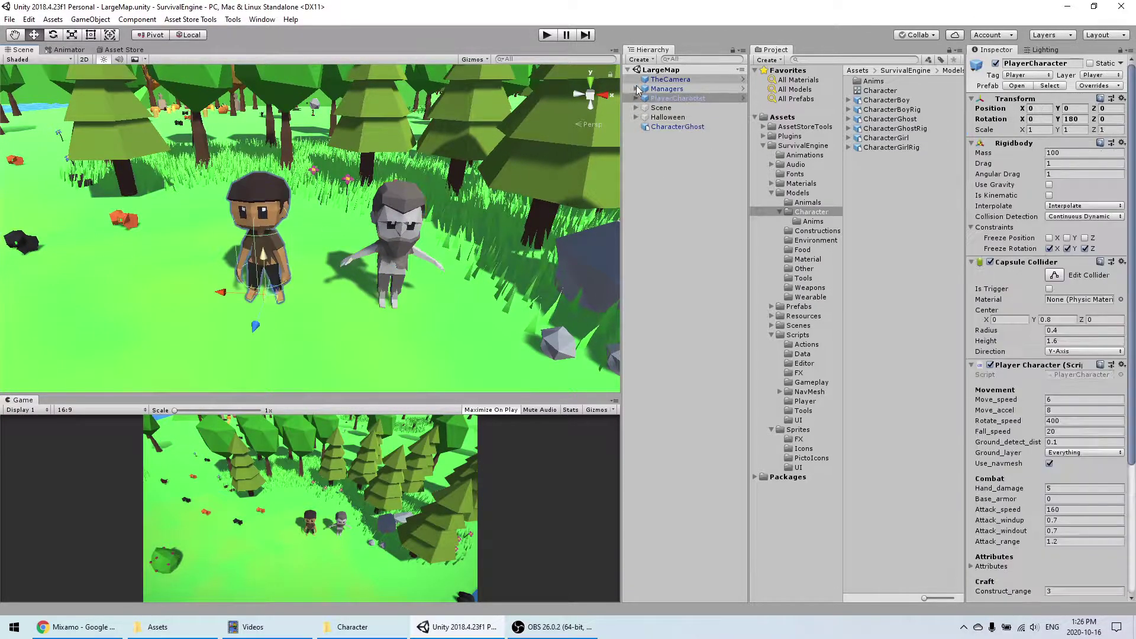
click(675, 117)
click(678, 98)
click(1049, 87)
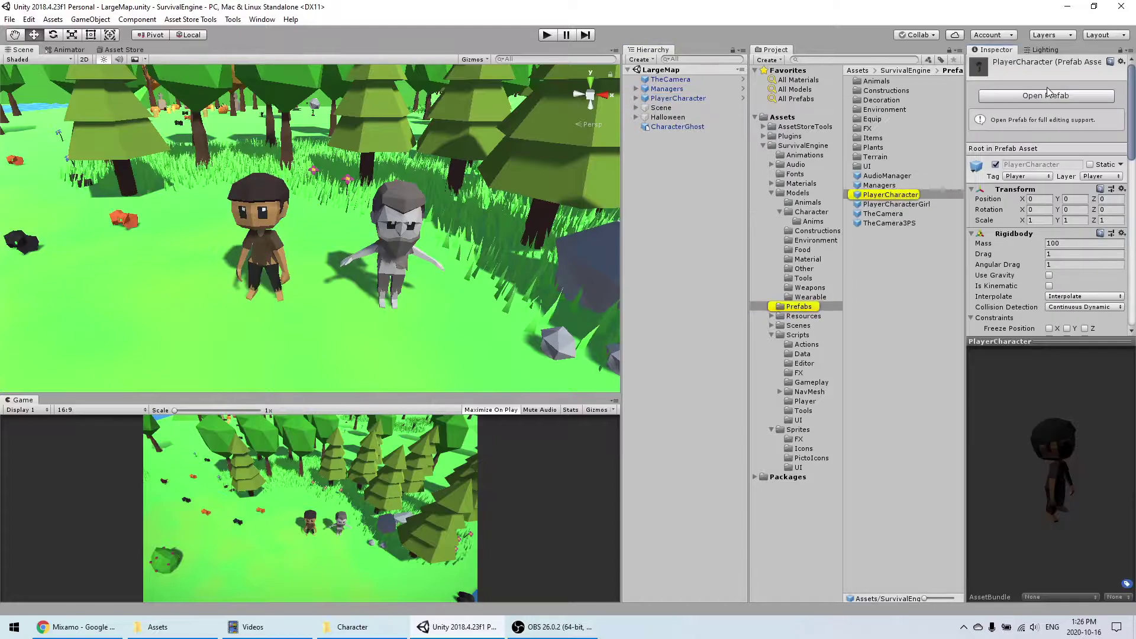
click(896, 195)
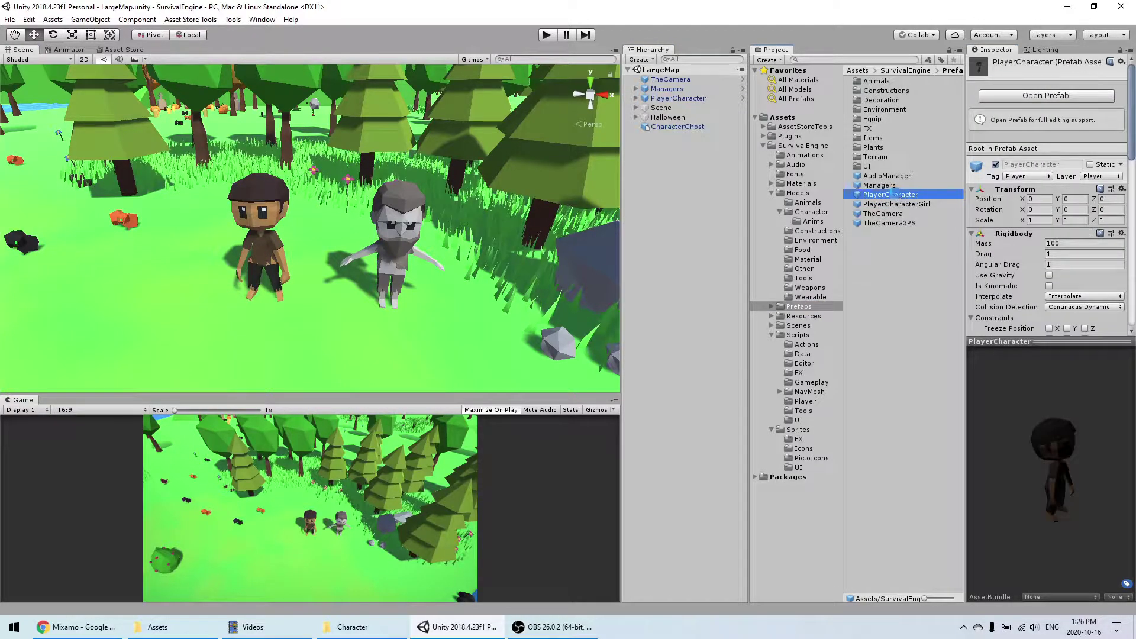
key(ctrl+d)
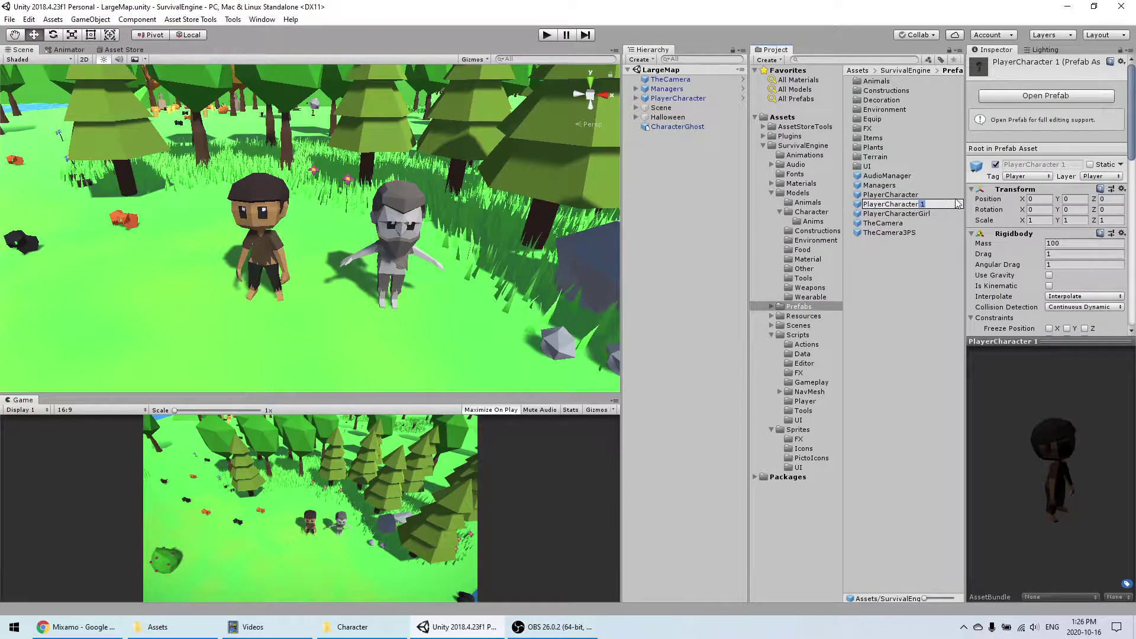
key(Return)
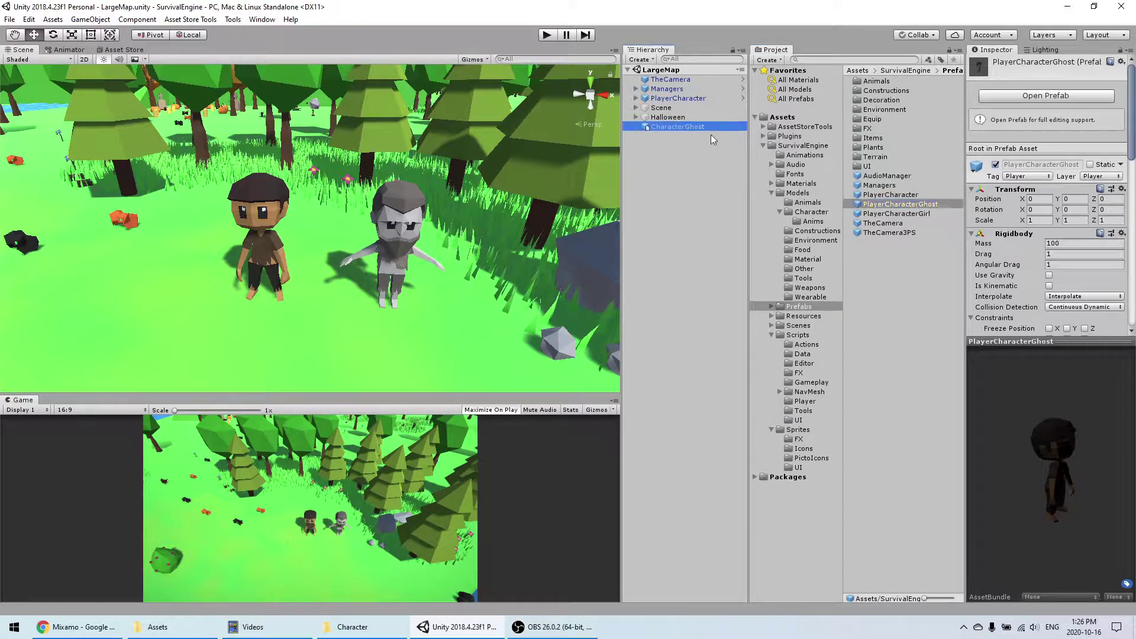
Step: Copy the scene's CharacterGhost model into the PlayerCharacterGhost prefab and set its X position and Y rotation to 0
click(920, 204)
click(1051, 97)
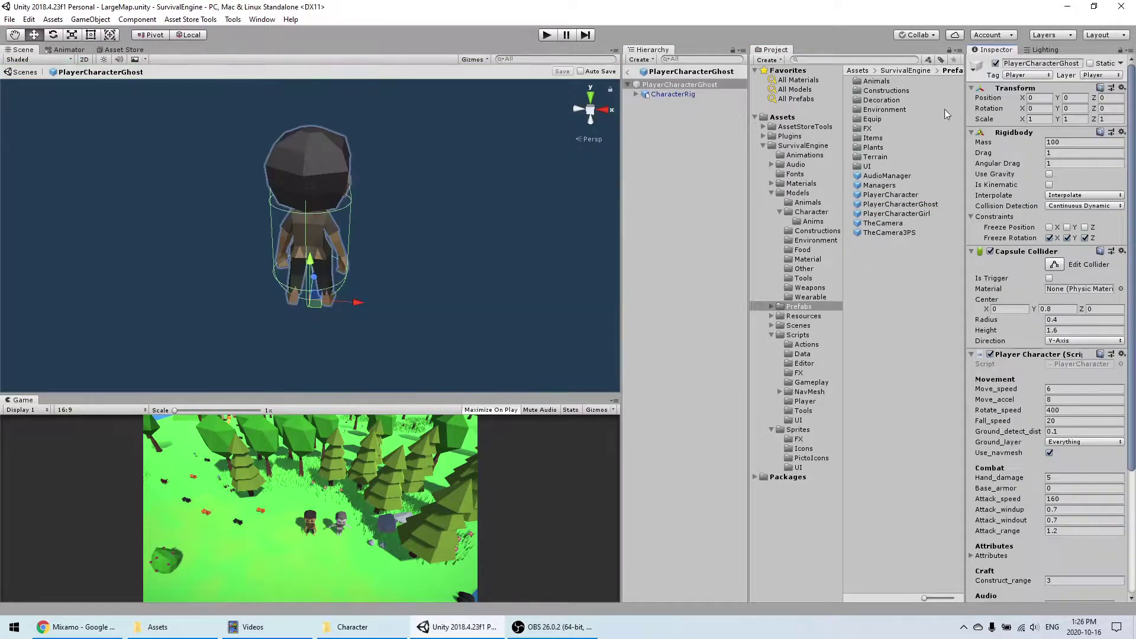
click(697, 129)
click(683, 94)
key(ctrl+v)
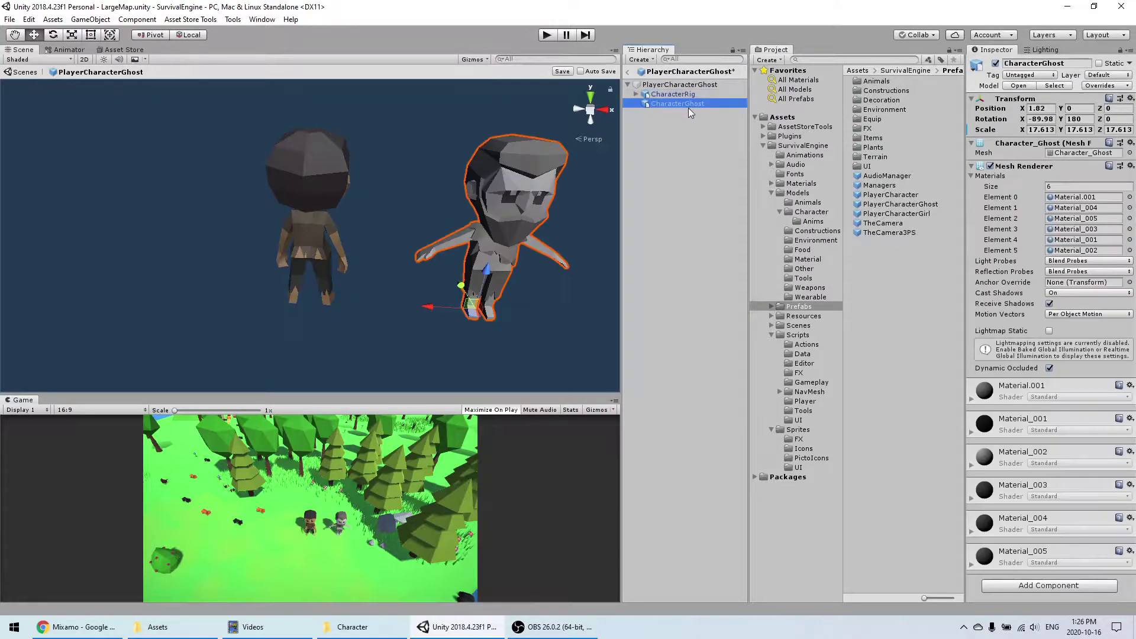
text(0)
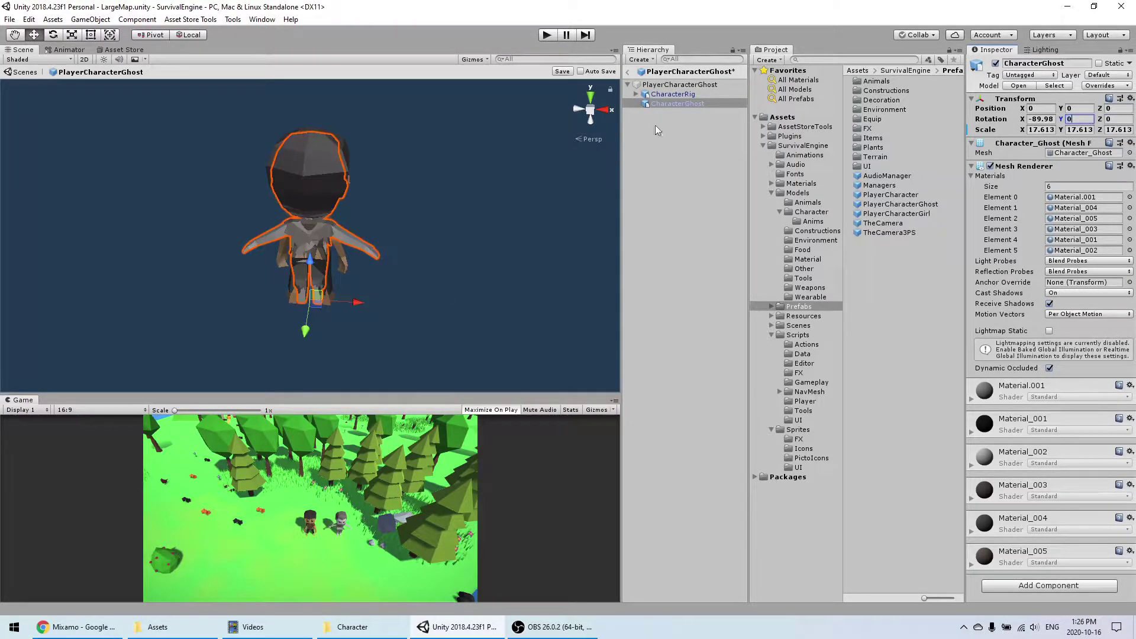
Step: Delete CharacterRig from the PlayerCharacterGhost prefab, and save the prefab before returning to the scene
key(Delete)
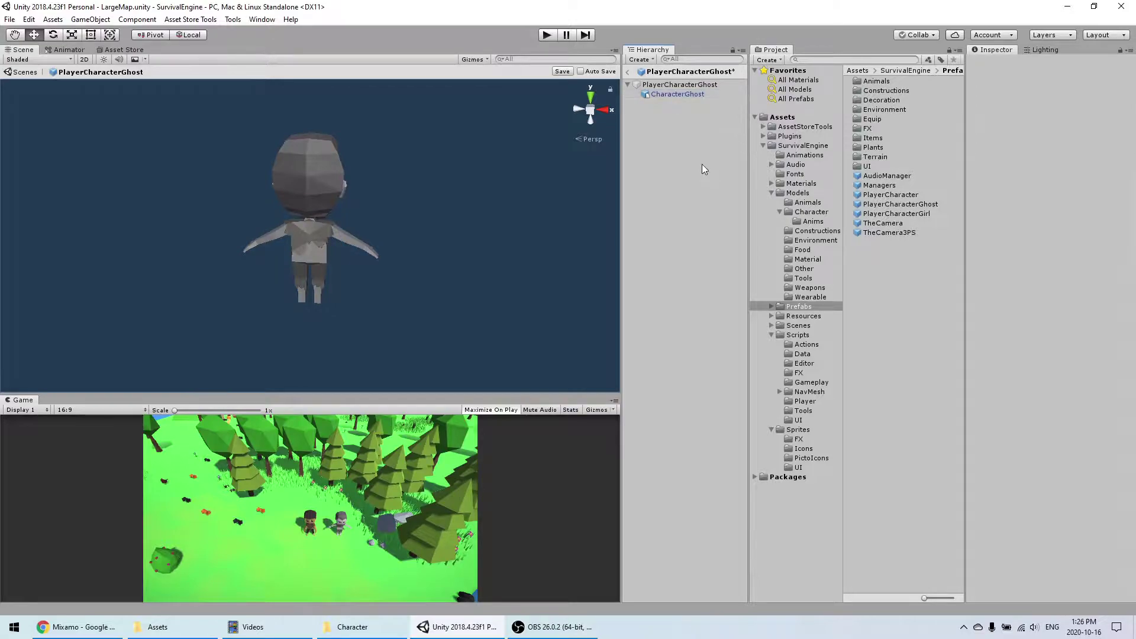
key(ctrl+s)
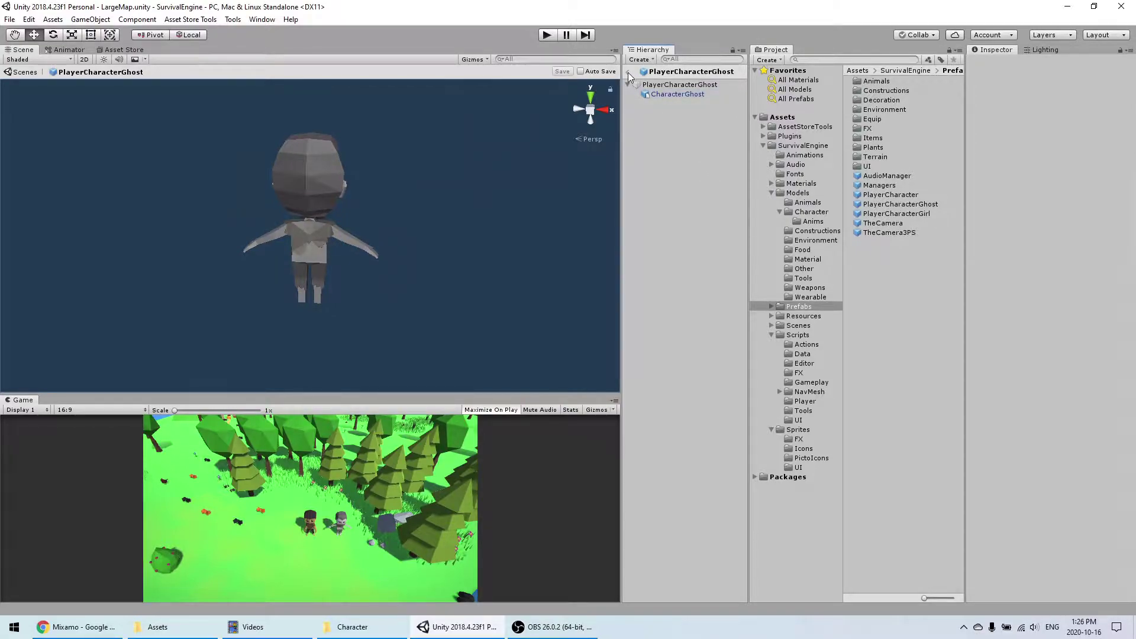
click(629, 72)
Step: Place the PlayerCharacterGhost prefab in the scene at about X 1.667 and deactivate the standalone CharacterGhost object
drag(852, 189, 666, 148)
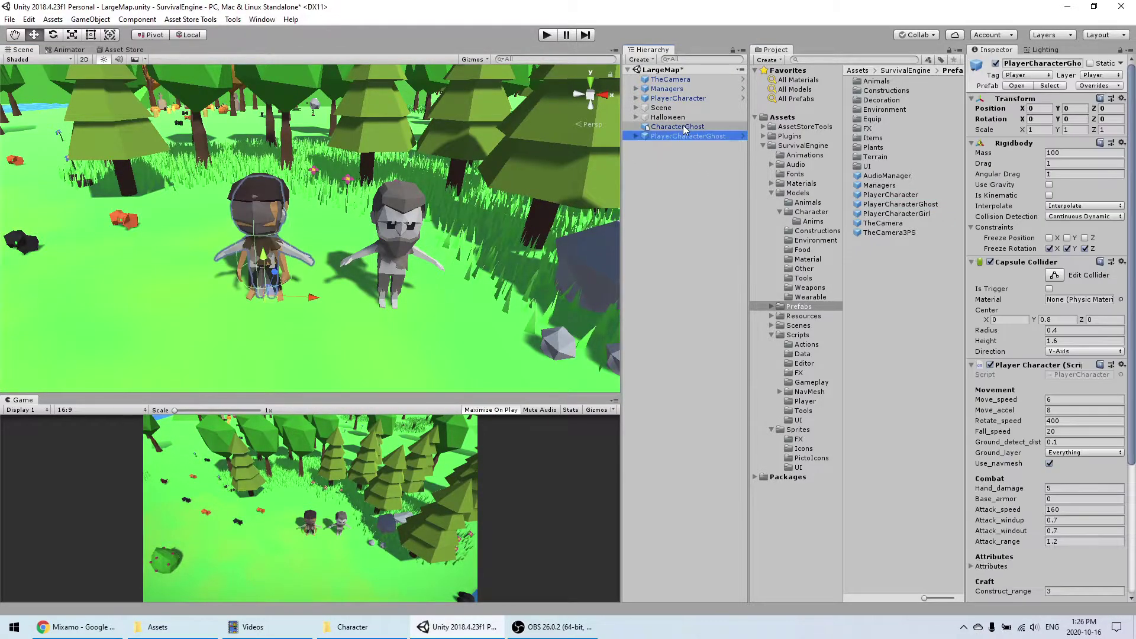
click(996, 63)
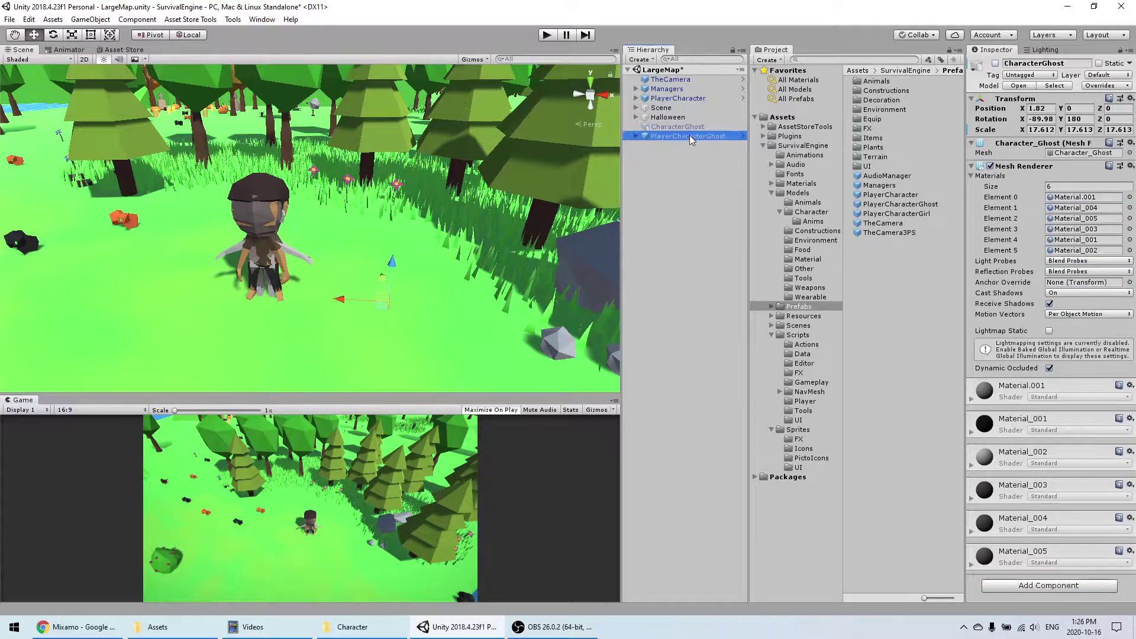
drag(314, 299, 414, 306)
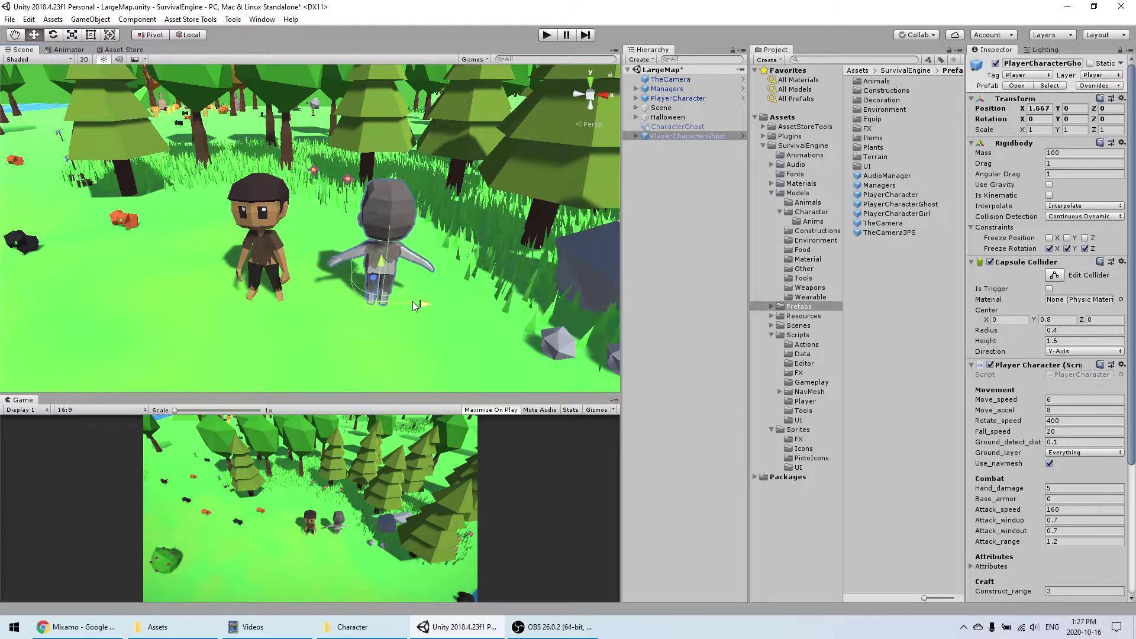
Step: Test the ghost player character in play mode by moving it around the clearing in all directions, and stop the game
key(ctrl+p)
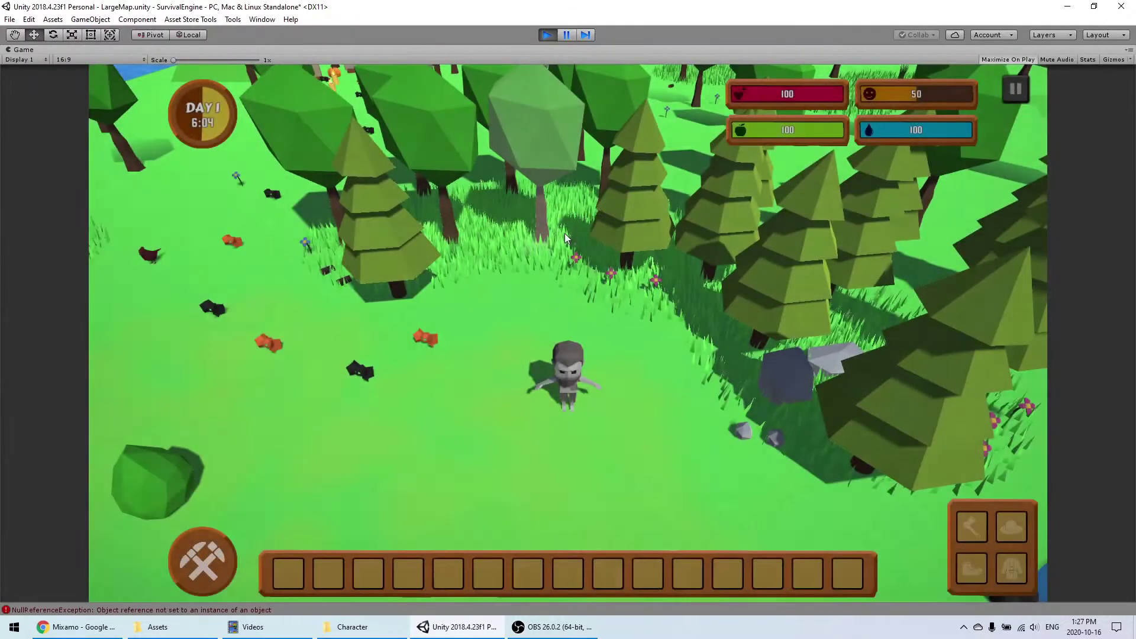
mouse_move(564, 233)
mouse_down()
mouse_move(676, 379)
mouse_move(484, 300)
mouse_move(644, 410)
mouse_move(608, 322)
mouse_move(576, 354)
mouse_up()
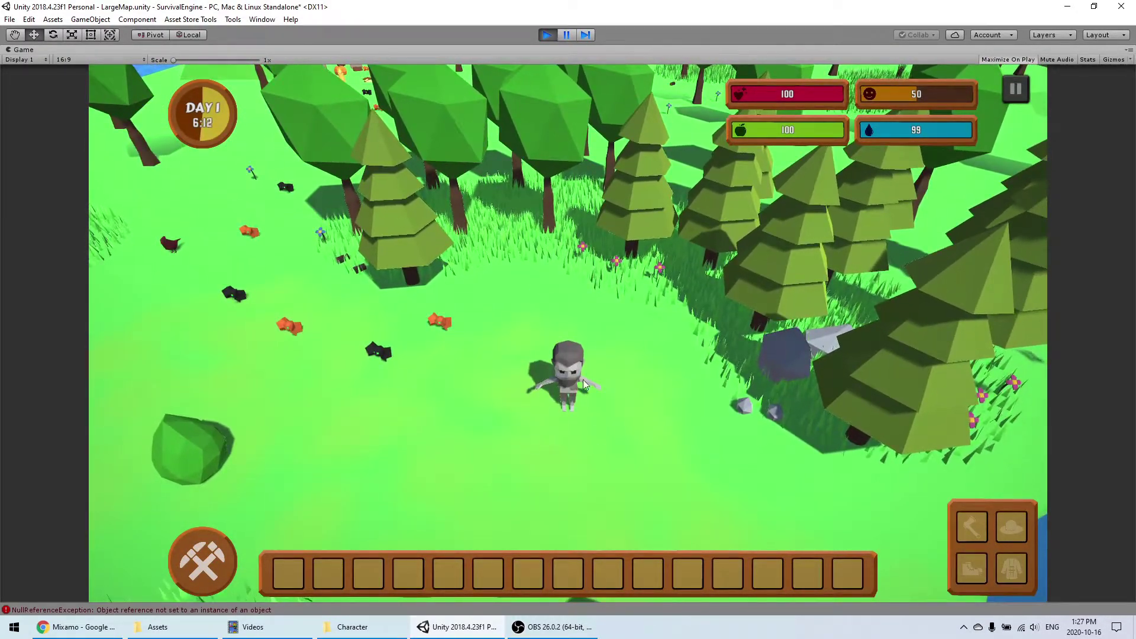
mouse_move(581, 417)
mouse_down()
mouse_move(568, 418)
mouse_move(491, 253)
mouse_move(664, 381)
mouse_move(514, 434)
mouse_move(680, 459)
mouse_move(478, 409)
mouse_up()
key(d)
key(w)
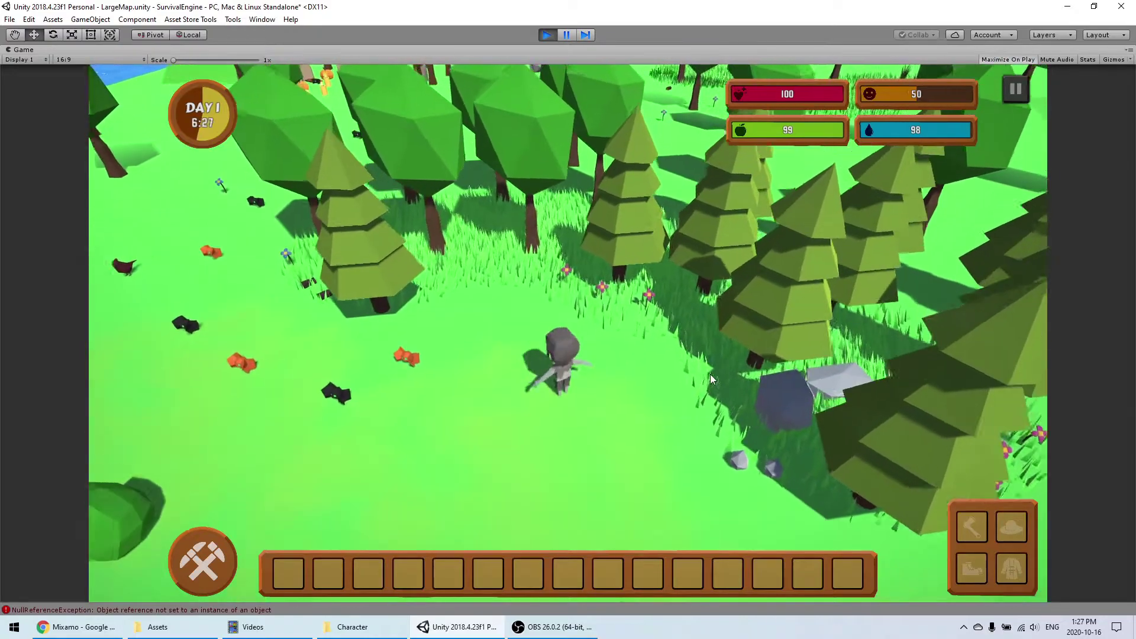
key(a)
key(s)
key(a)
key(w)
key(d)
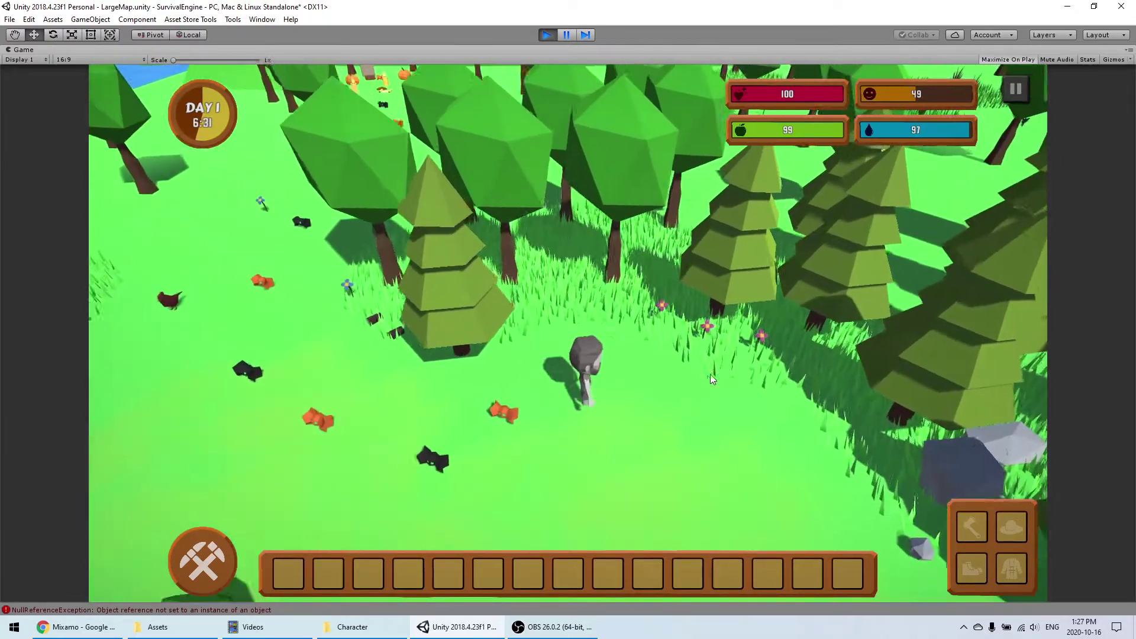
key(s)
key(a)
key(d)
key(w)
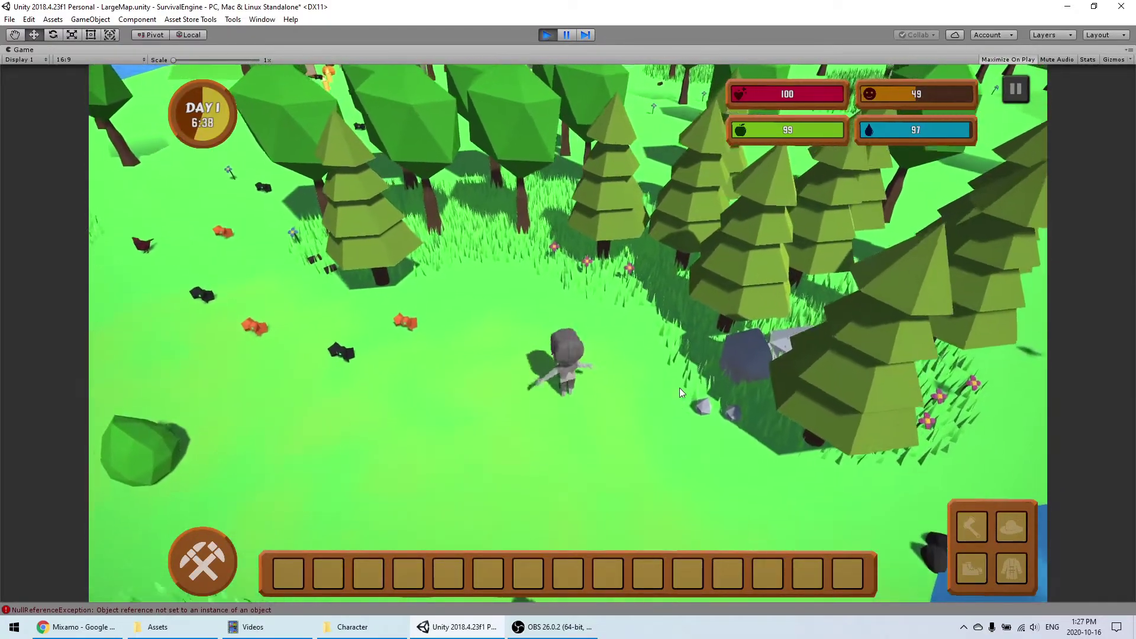
key(a)
key(s)
click(546, 35)
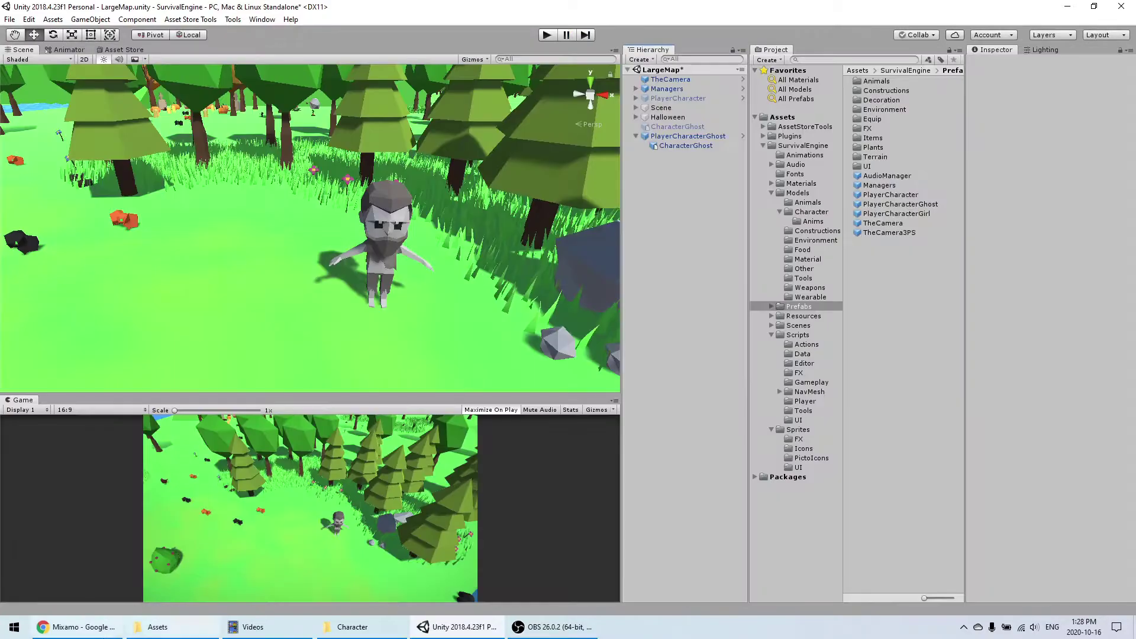
Step: Switch to Mixamo in the browser and upload CharacterGhost.fbx from the project's Character folder as a new character
click(101, 627)
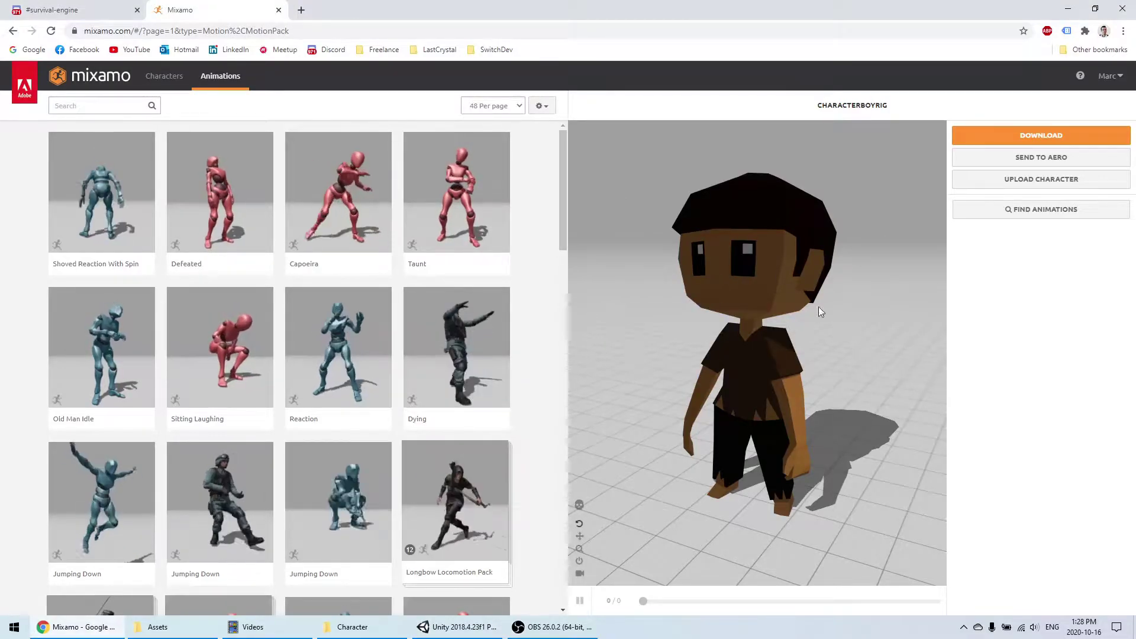
click(1046, 180)
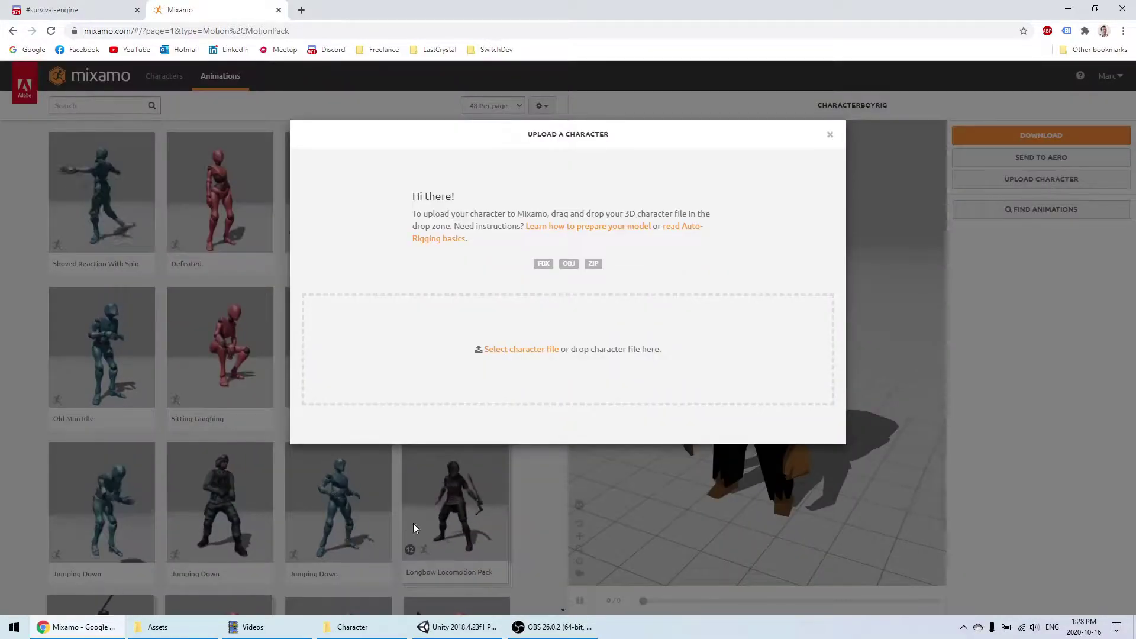
click(352, 627)
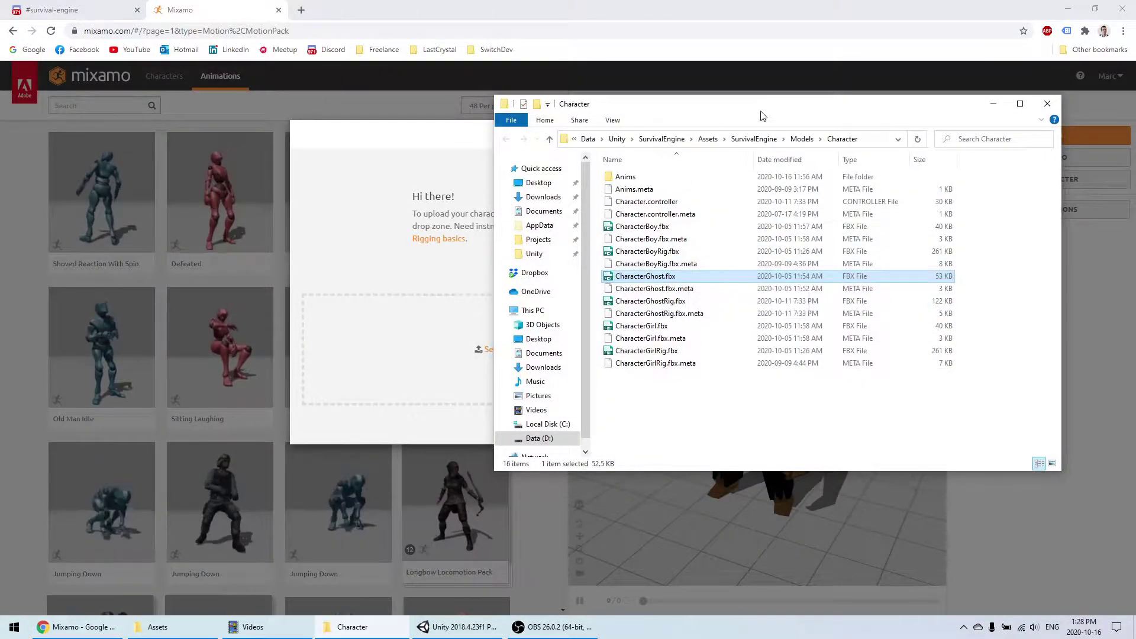
drag(763, 104, 850, 92)
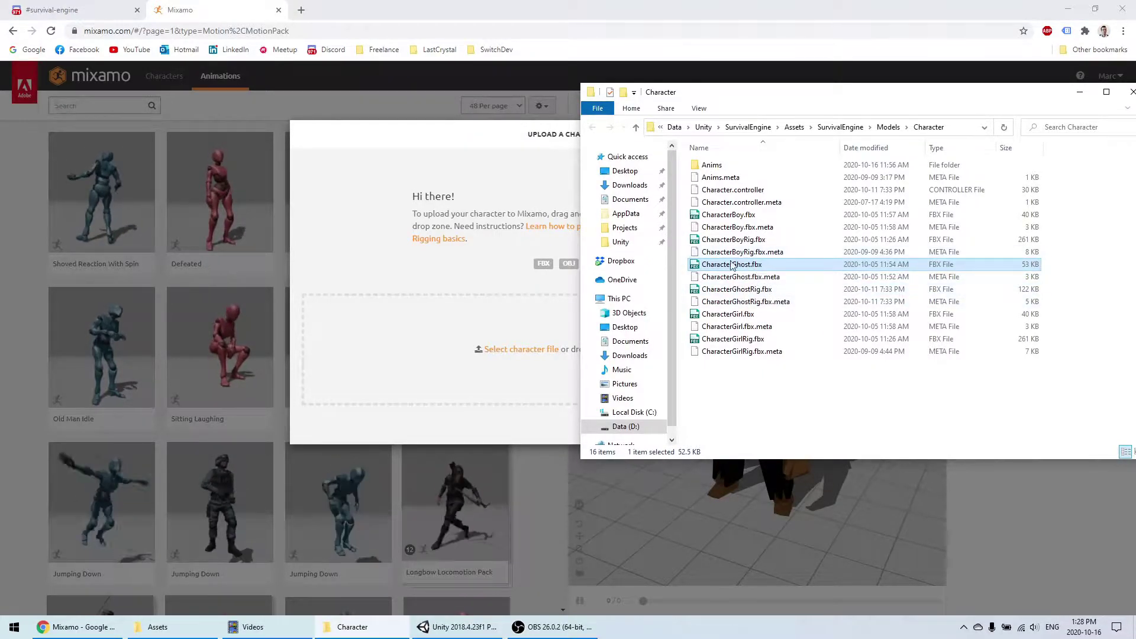
drag(731, 264, 402, 353)
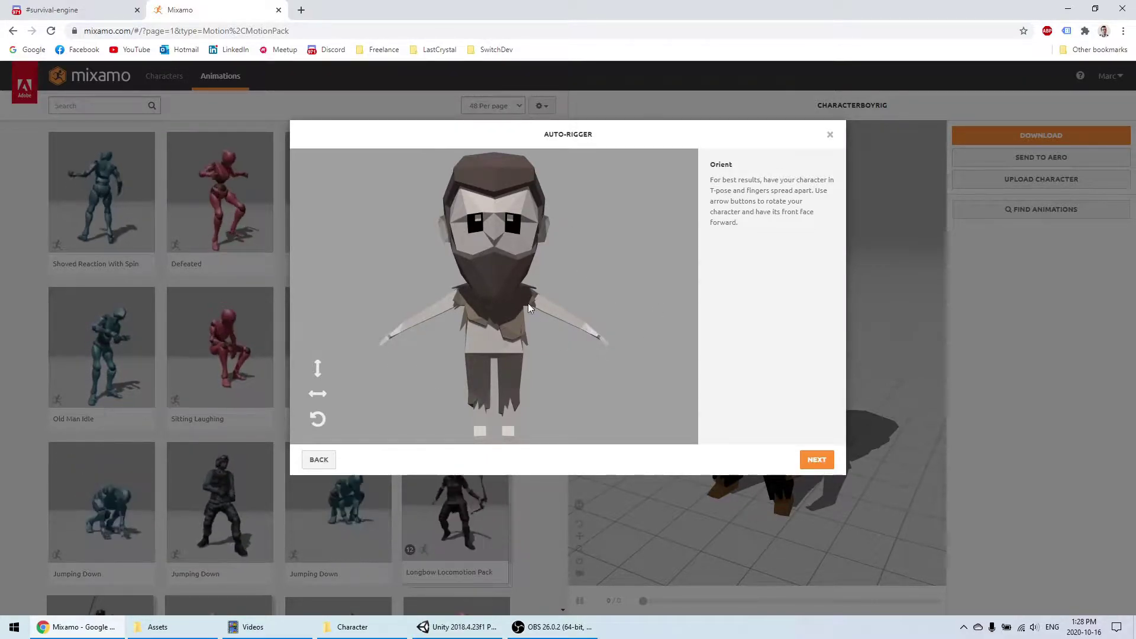
Step: Place the chin, wrist, elbow, knee and groin markers on the ghost with symmetry and the Standard Skeleton (65), and run the auto-rigging
click(818, 462)
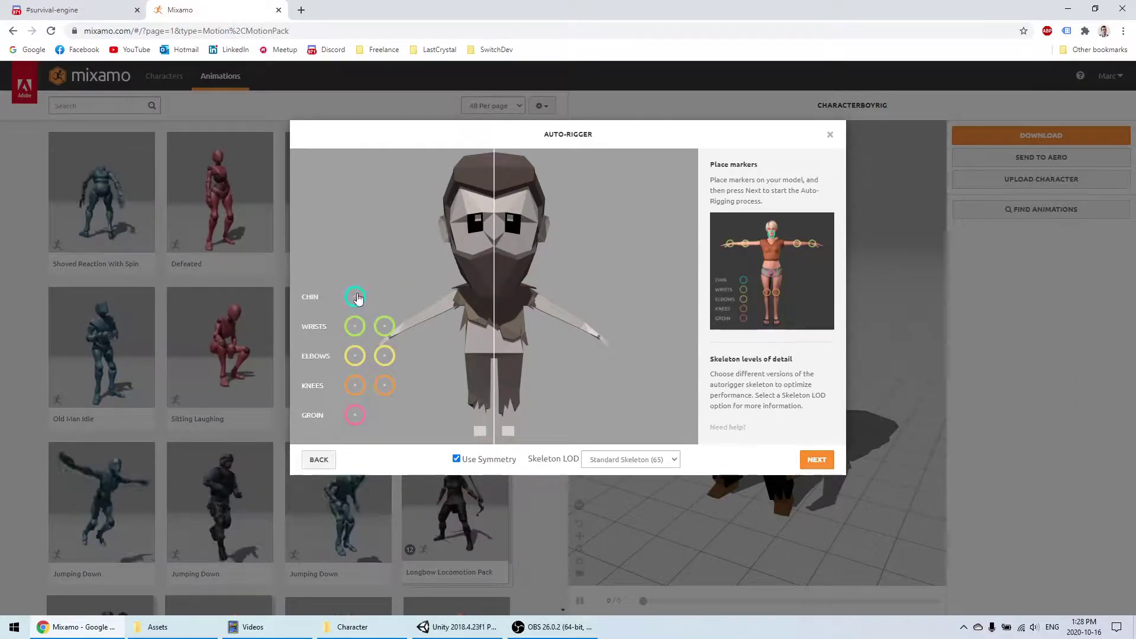
drag(355, 301, 487, 277)
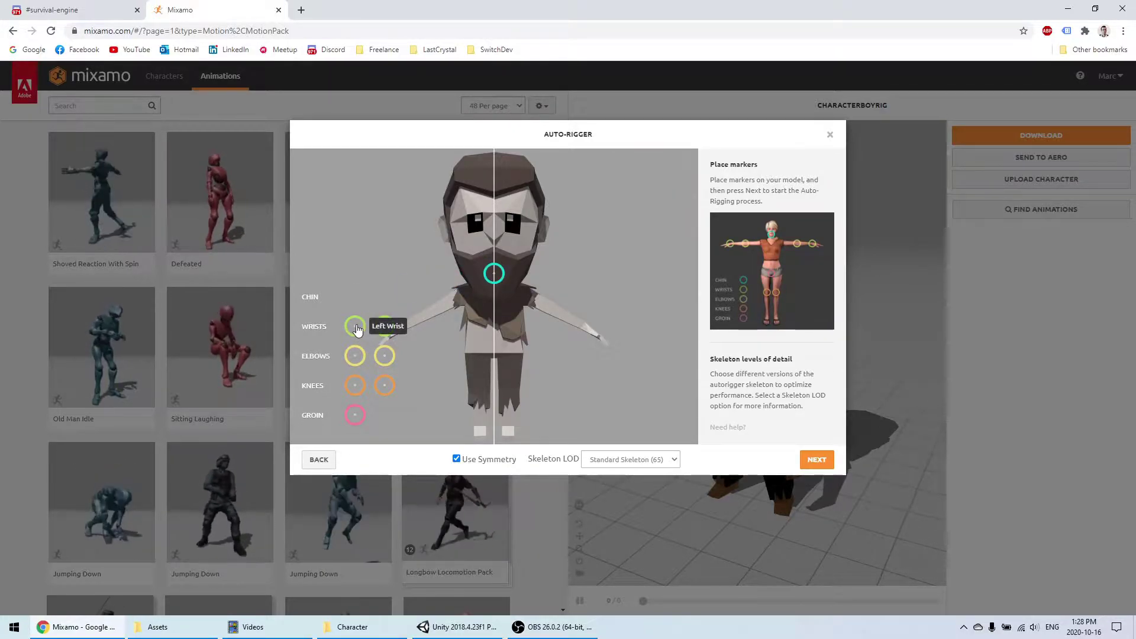
mouse_move(357, 330)
mouse_down()
mouse_move(402, 344)
mouse_move(428, 319)
mouse_up()
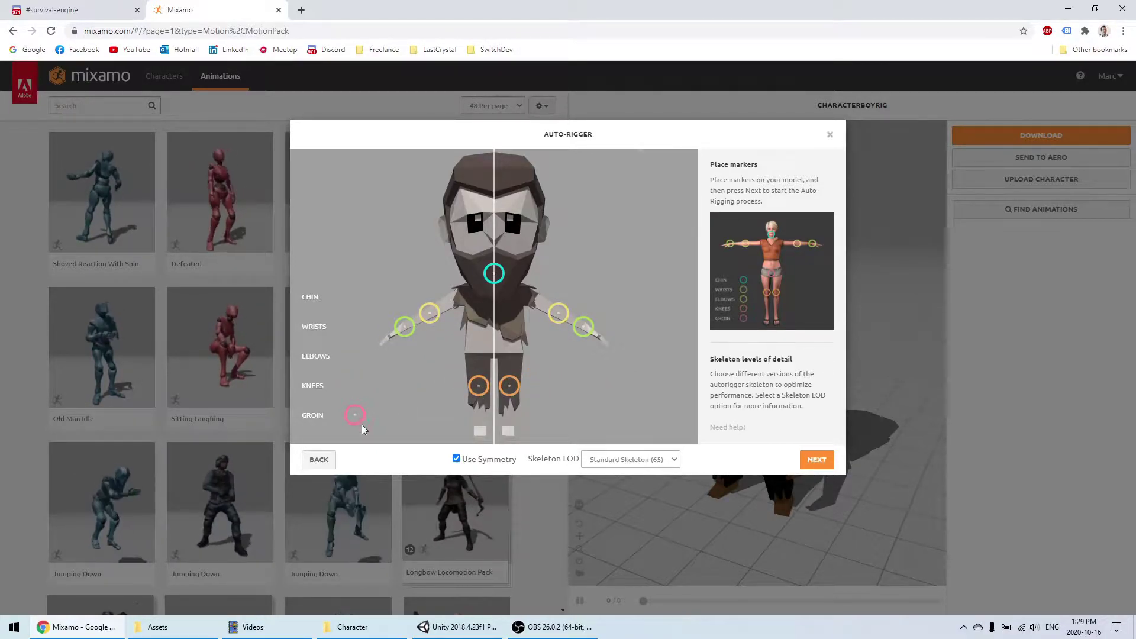
drag(355, 415, 494, 426)
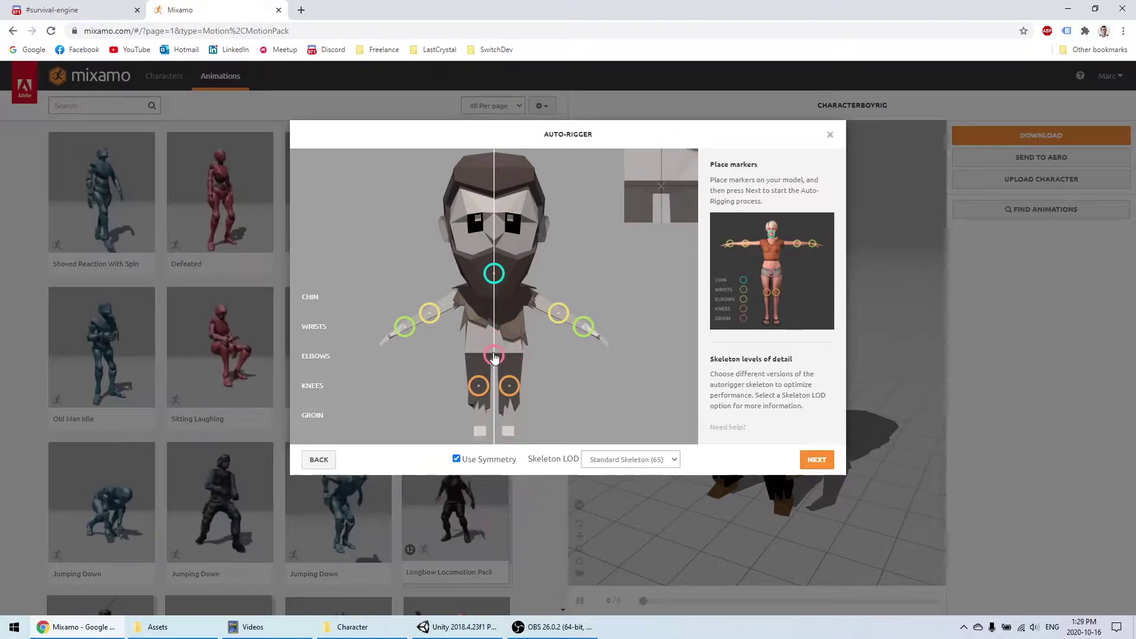
click(817, 461)
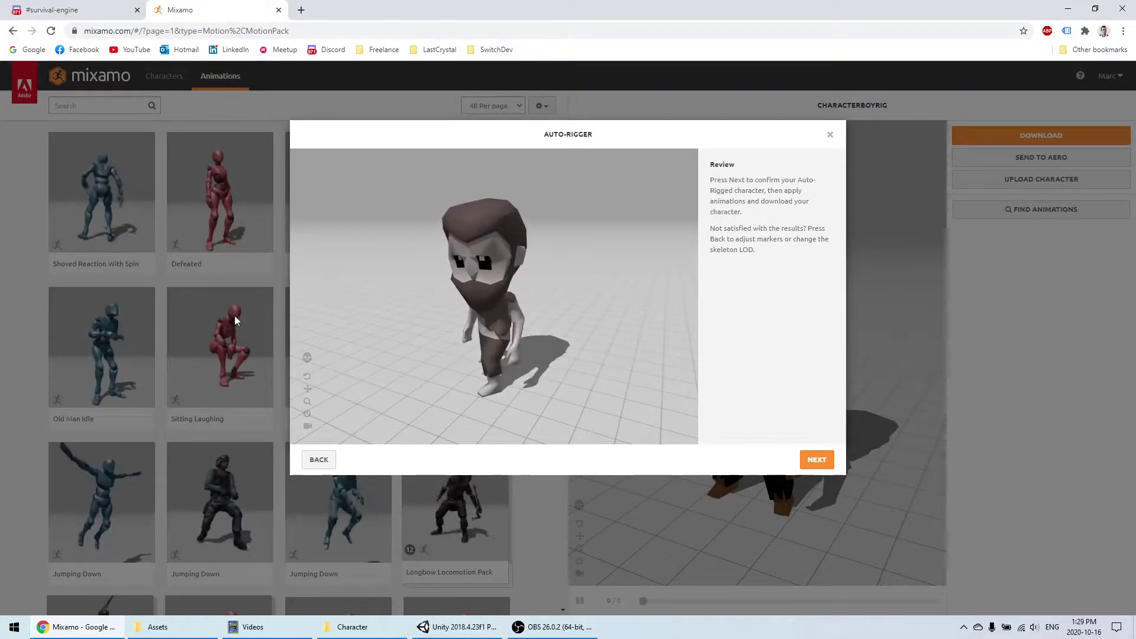
Step: Accept the auto-rigged ghost character and download it in FBX format with the T-pose
click(816, 460)
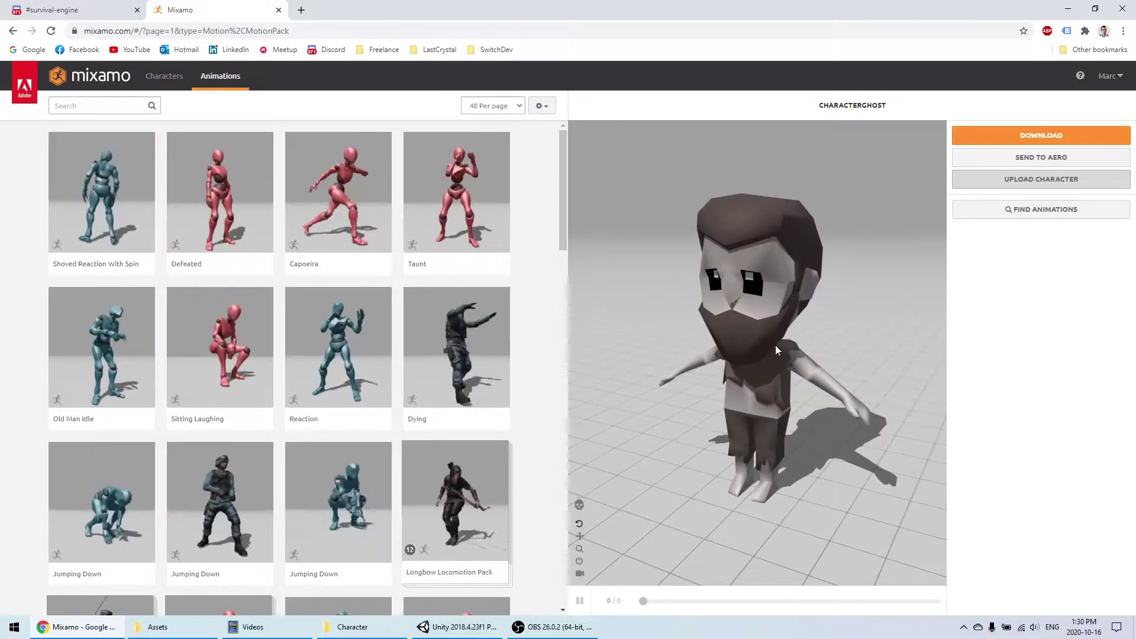
click(1000, 137)
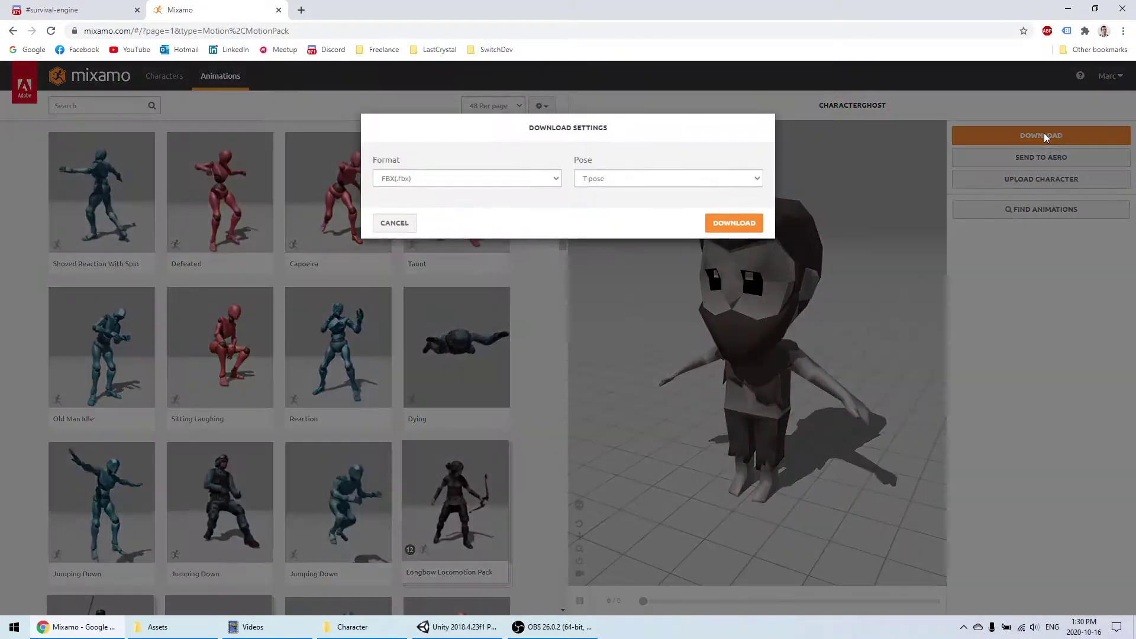
click(745, 230)
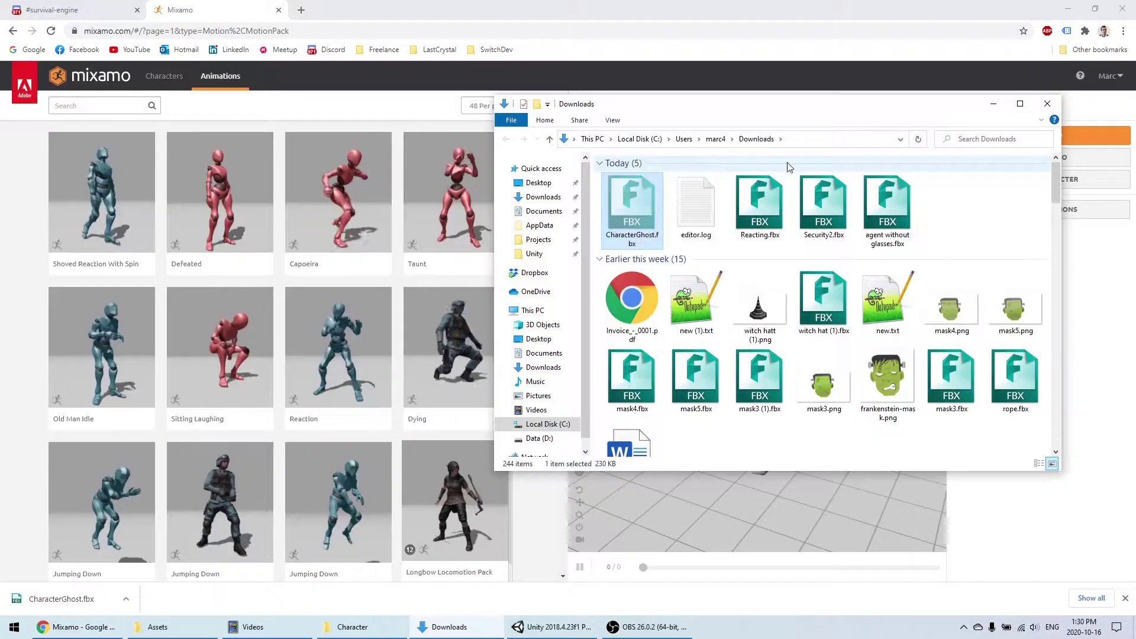
Step: Rename the downloaded file to CharacterGhostMixamo.fbx and move it from Downloads into the project's Character folder
click(352, 627)
click(837, 393)
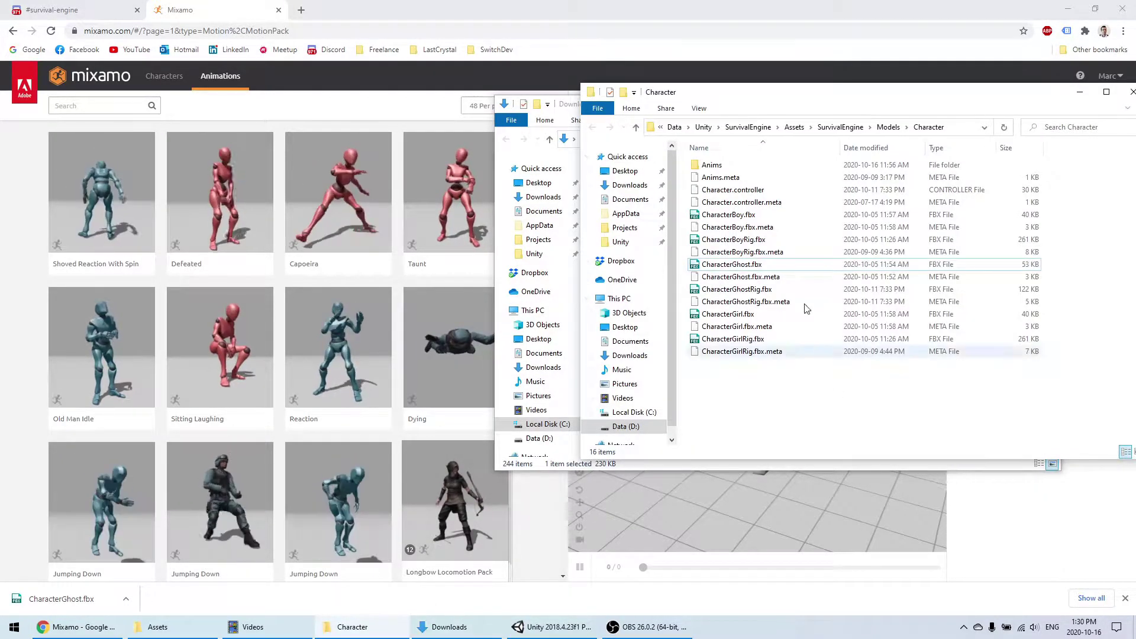
key(ctrl+v)
click(581, 257)
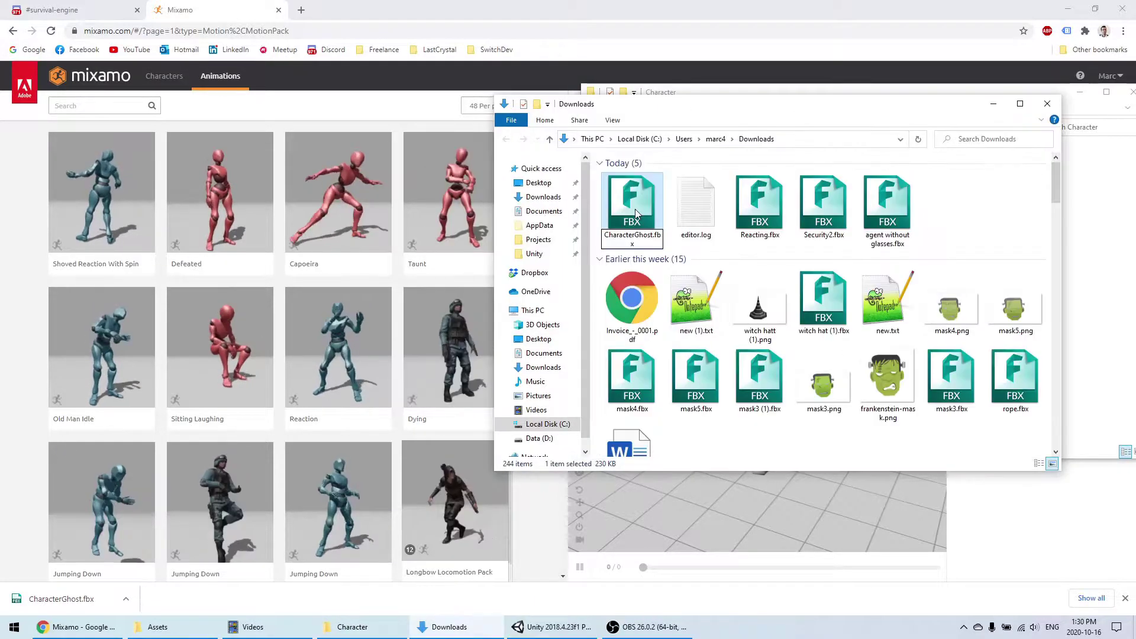
text(Mixamo)
key(Return)
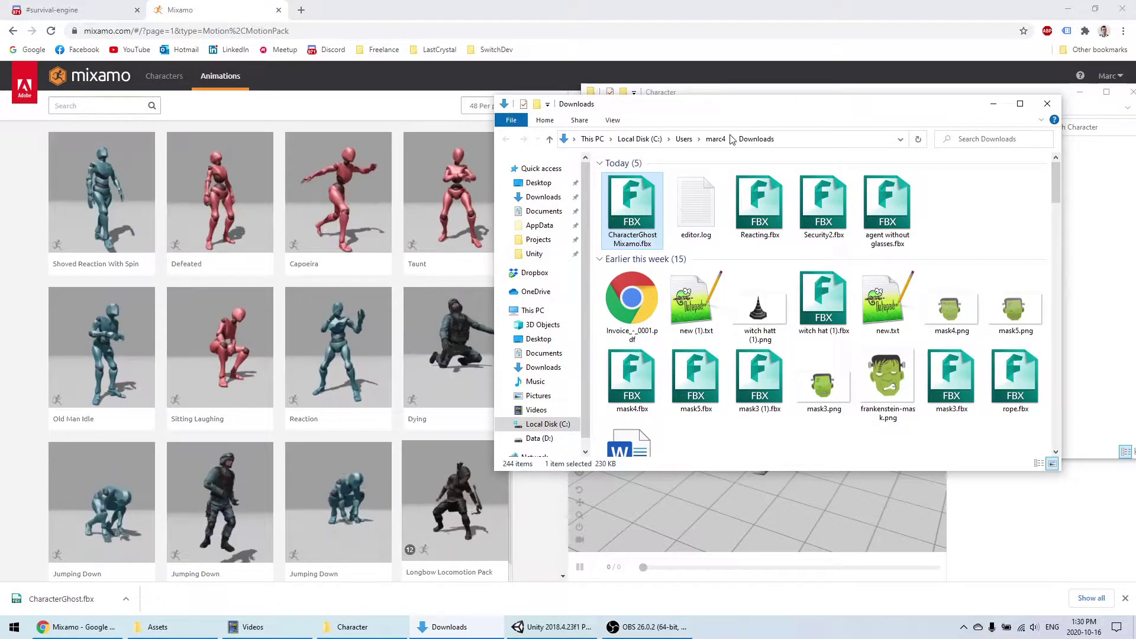
click(1125, 277)
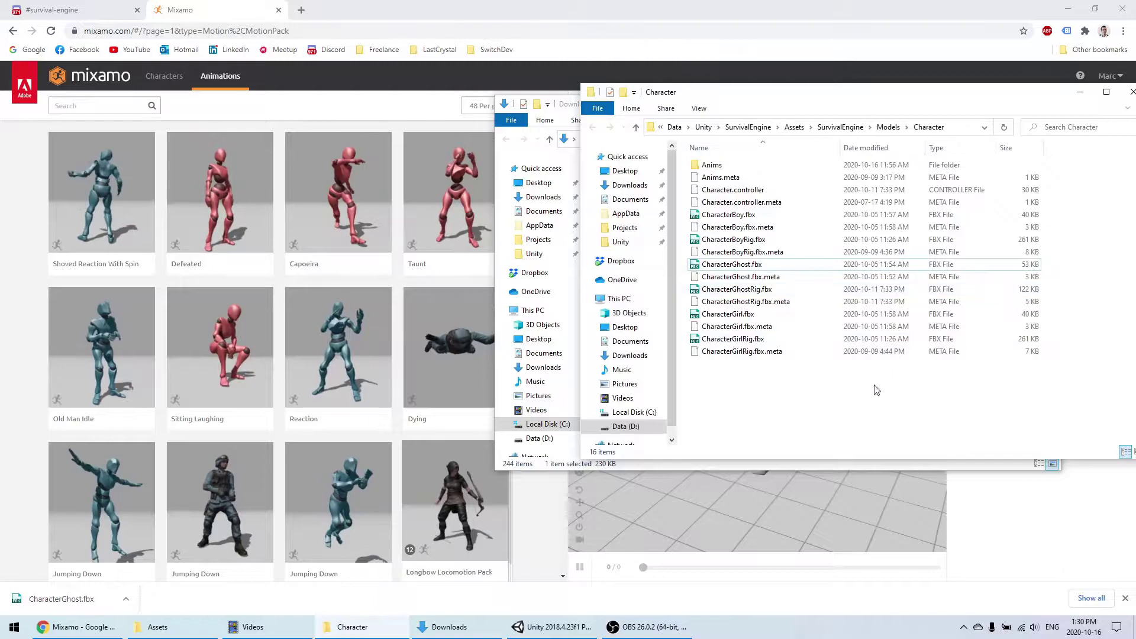
key(ctrl+v)
click(809, 401)
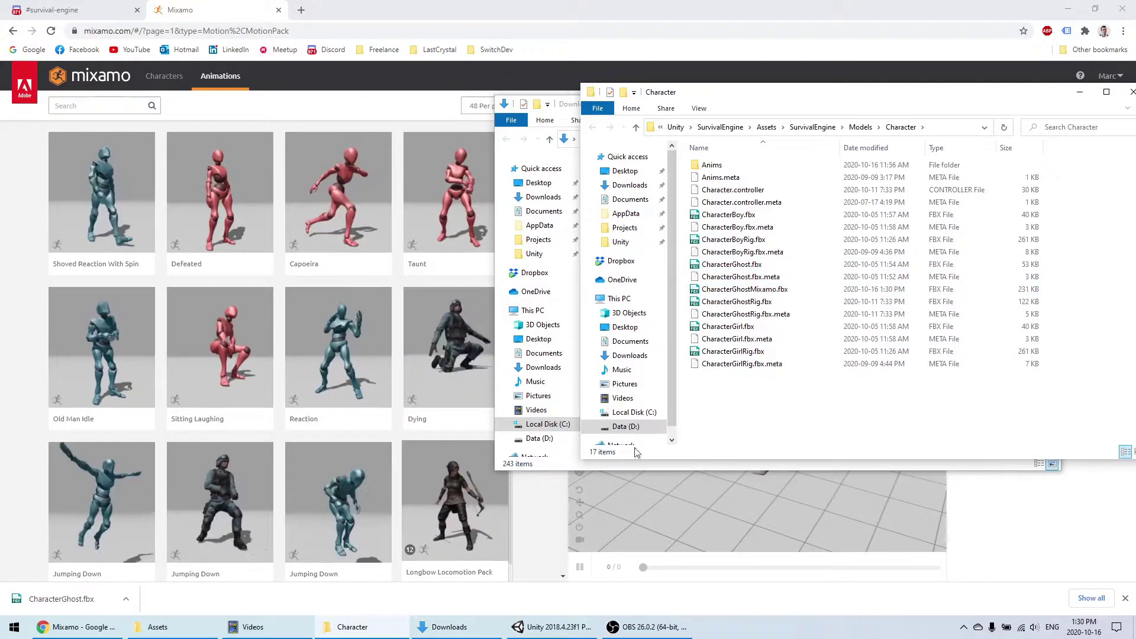
Step: Switch to Unity, open the PlayerCharacterGhost prefab and add the CharacterGhostMixamo model to it
click(552, 627)
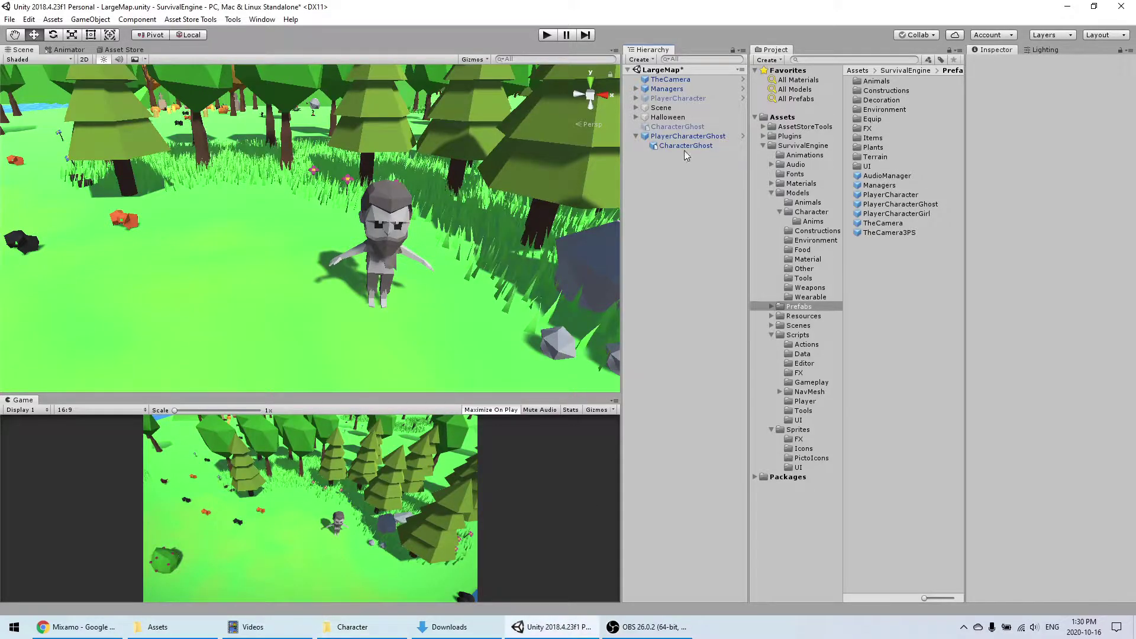
click(700, 136)
click(1018, 86)
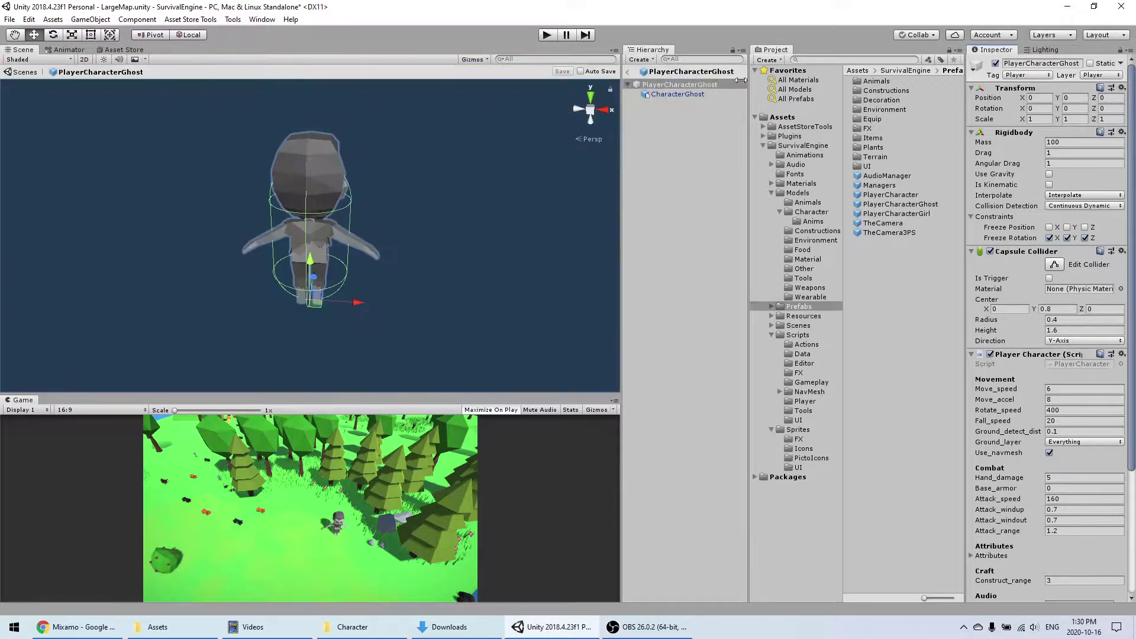
click(677, 95)
click(1054, 86)
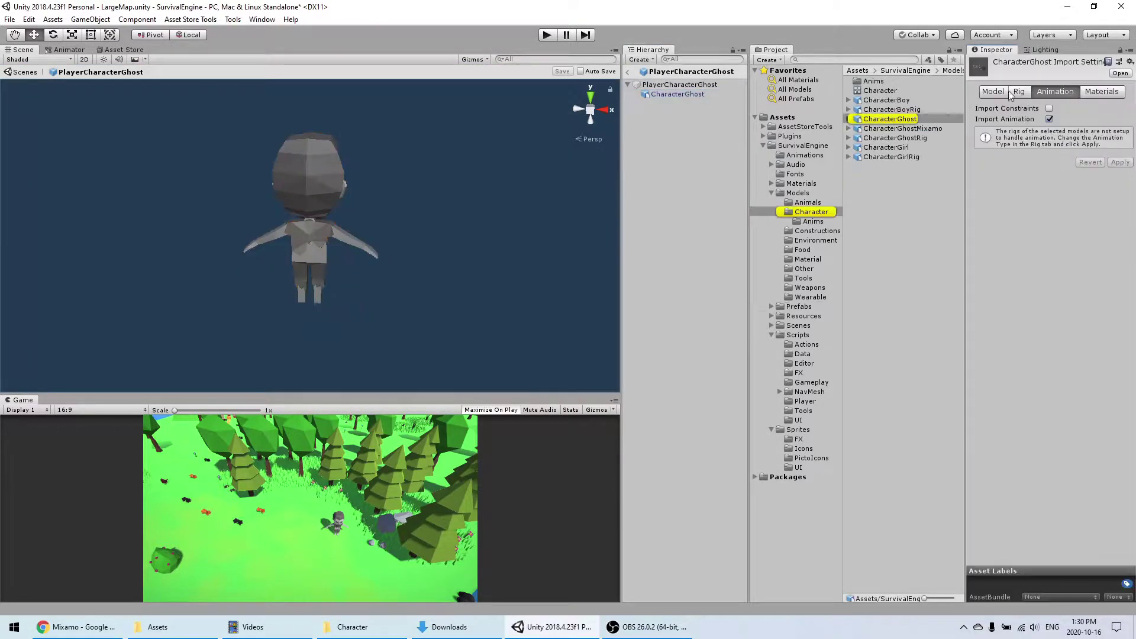
drag(696, 104, 695, 104)
Step: Copy the Transform values of CharacterGhost onto CharacterGhostMixamo inside the prefab
click(677, 94)
right_click(1044, 99)
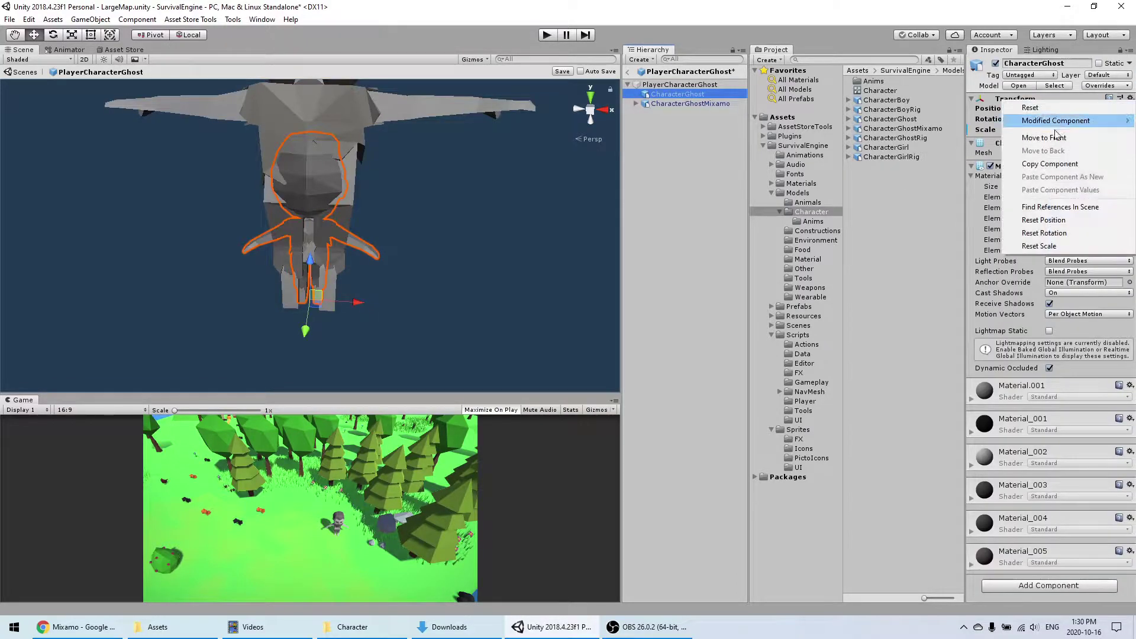
click(1056, 165)
click(700, 103)
right_click(1006, 99)
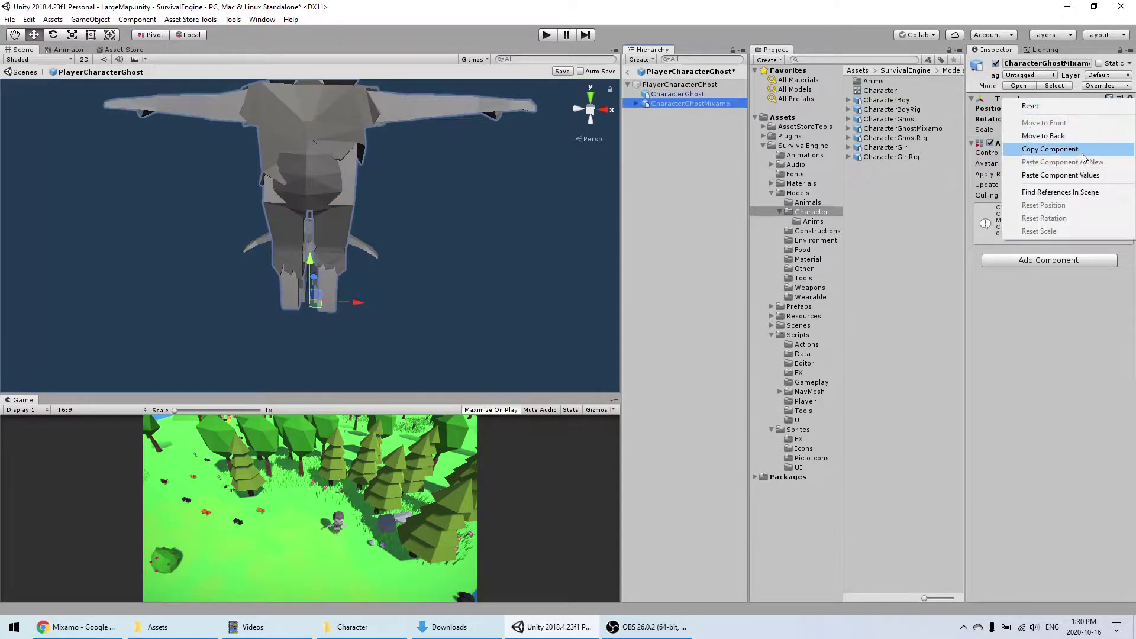
click(1088, 177)
Step: Delete CharacterGhost from the prefab and set CharacterGhostMixamo's X rotation to 0
click(679, 95)
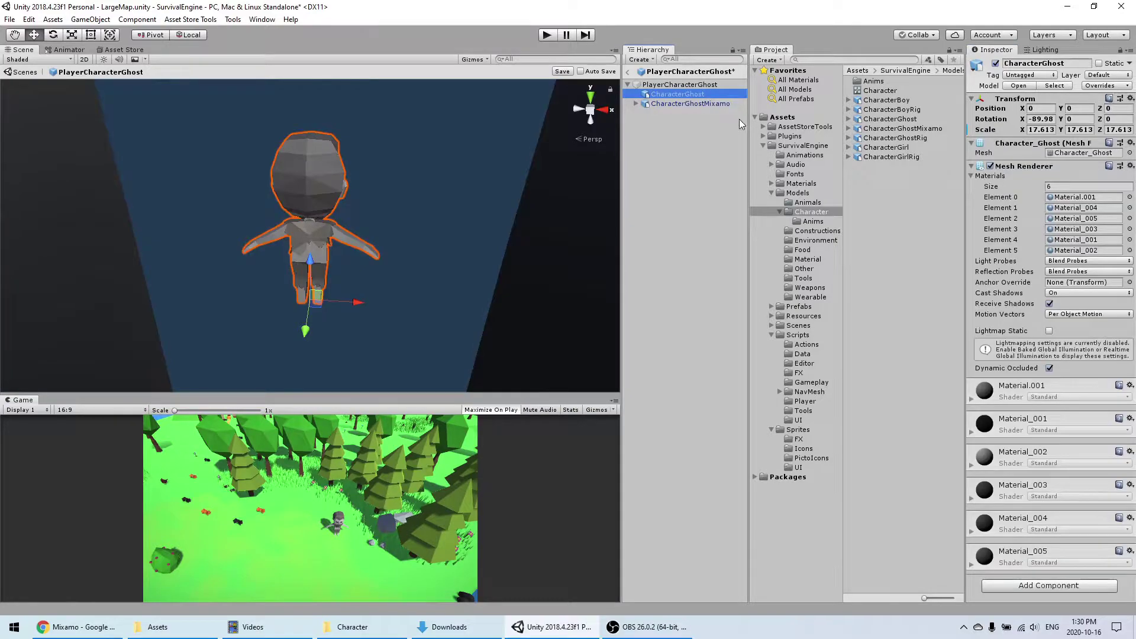
key(Delete)
double_click(689, 94)
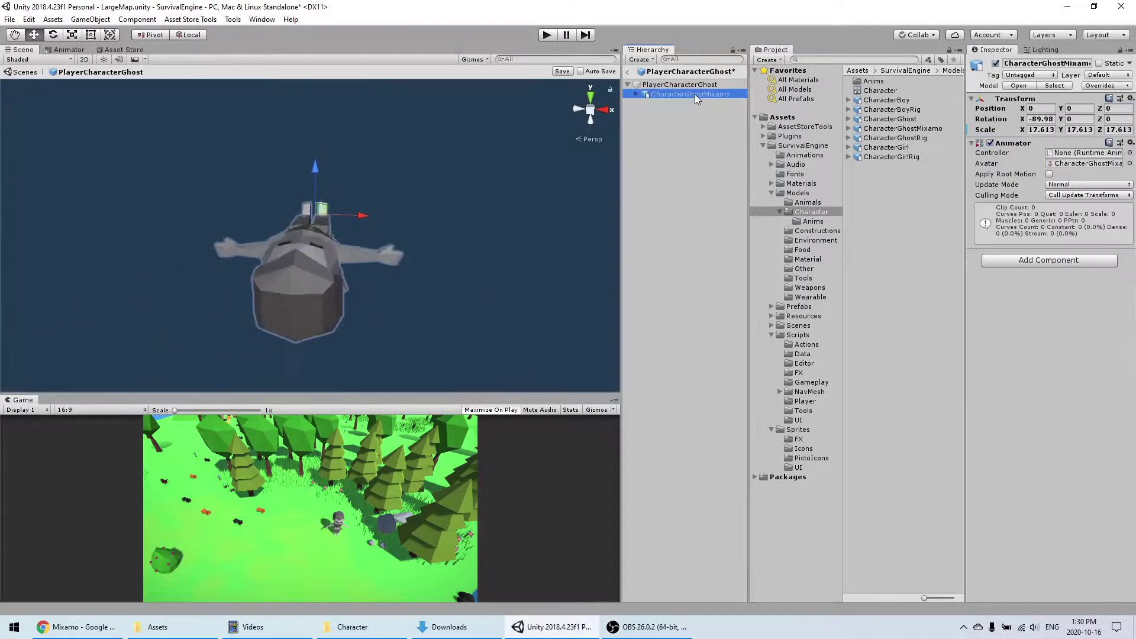
scroll(355, 243, down, 2)
scroll(370, 228, up, 2)
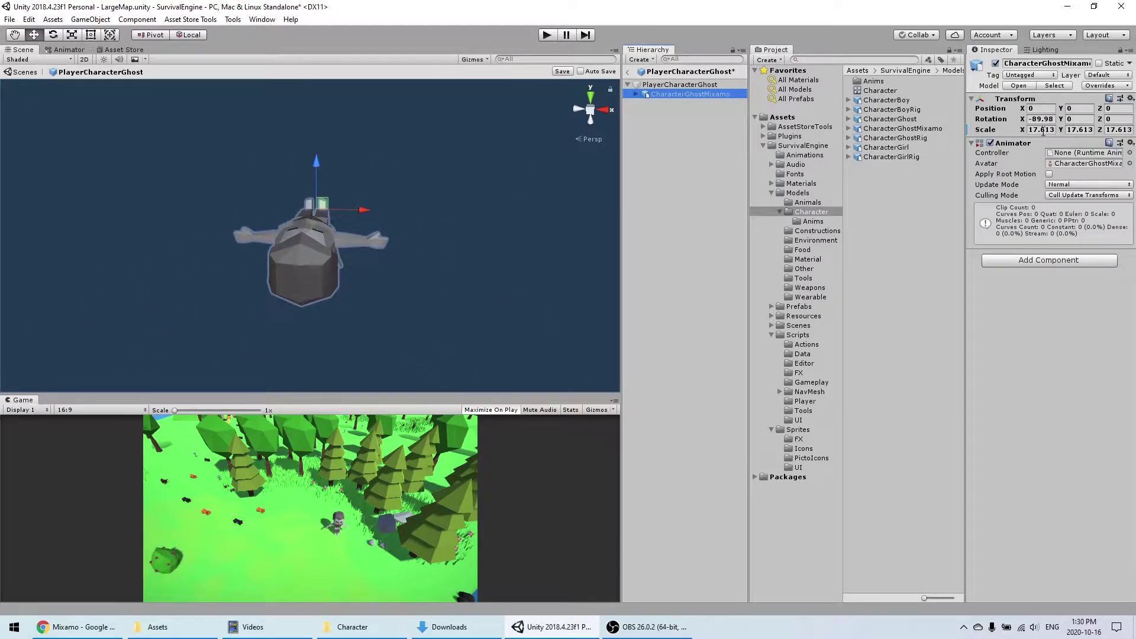
text(0)
middle_drag(432, 114, 439, 225)
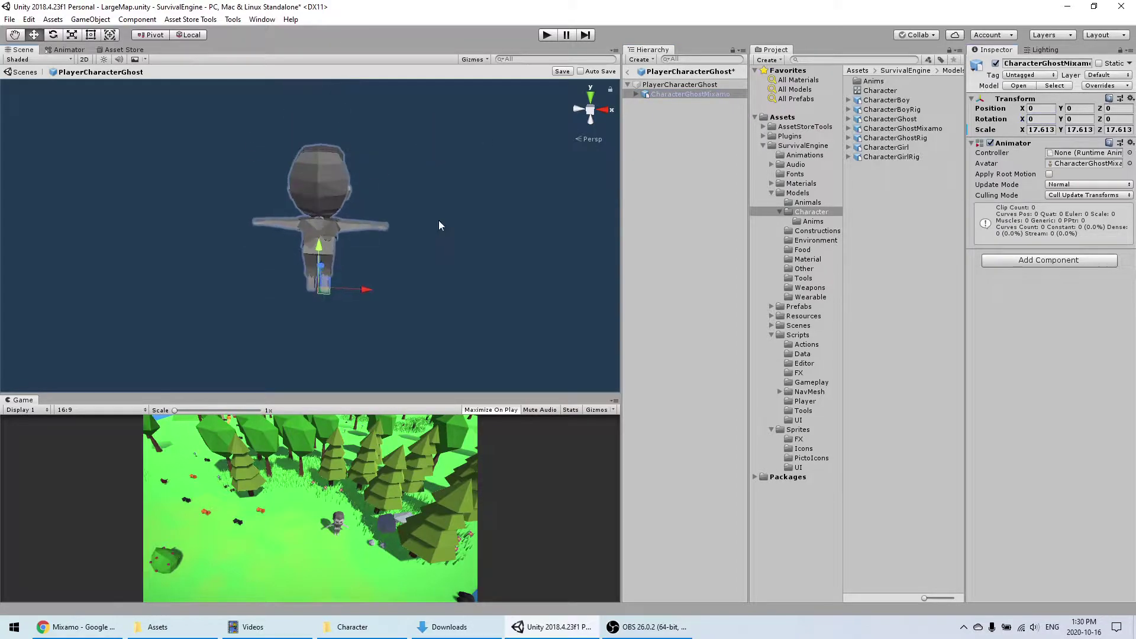
Step: Undo the rotation change and the deletion of CharacterGhost
click(673, 148)
key(ctrl+z)
key(ctrl+z)
key(ctrl+z)
key(ctrl+z)
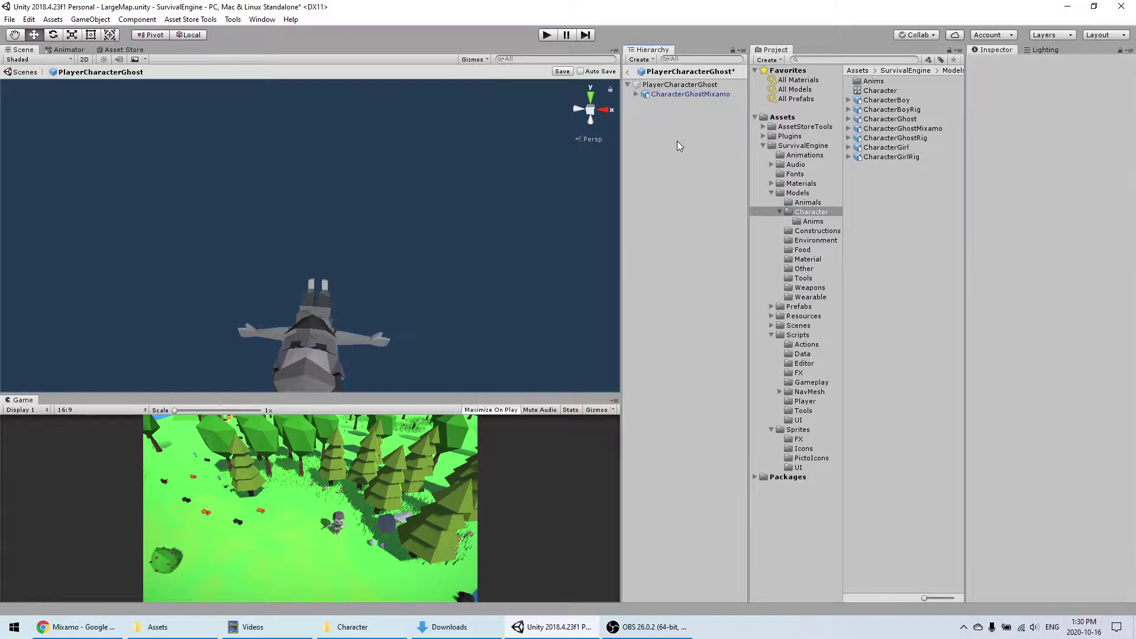
Step: Set the X rotation of CharacterGhostMixamo to 0 so that the model stands upright
click(682, 104)
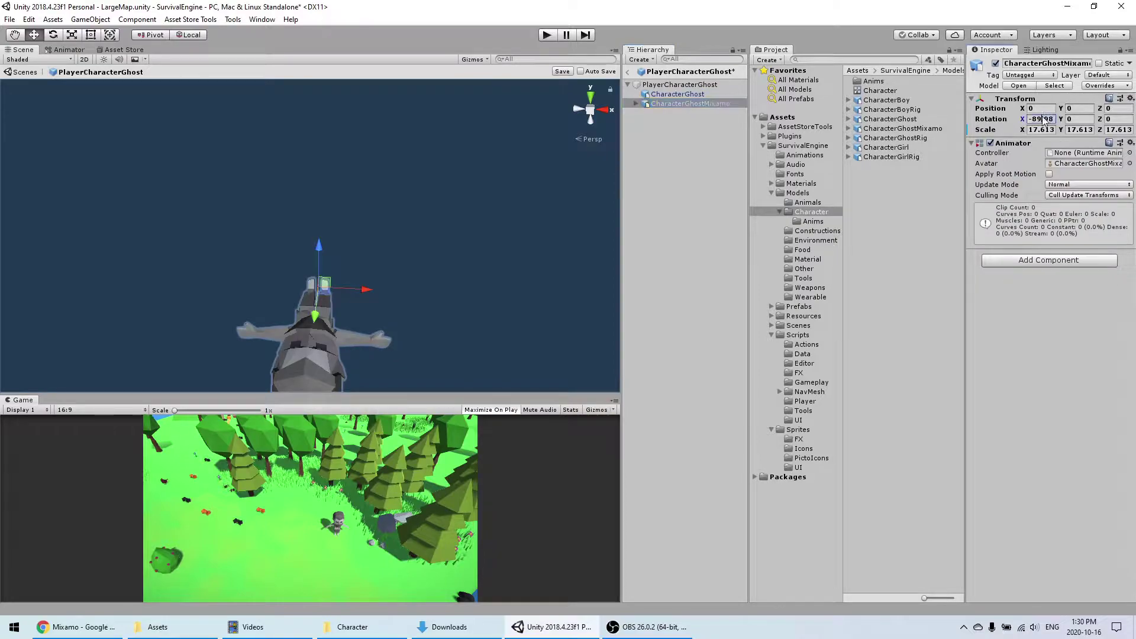
text(0)
key(Return)
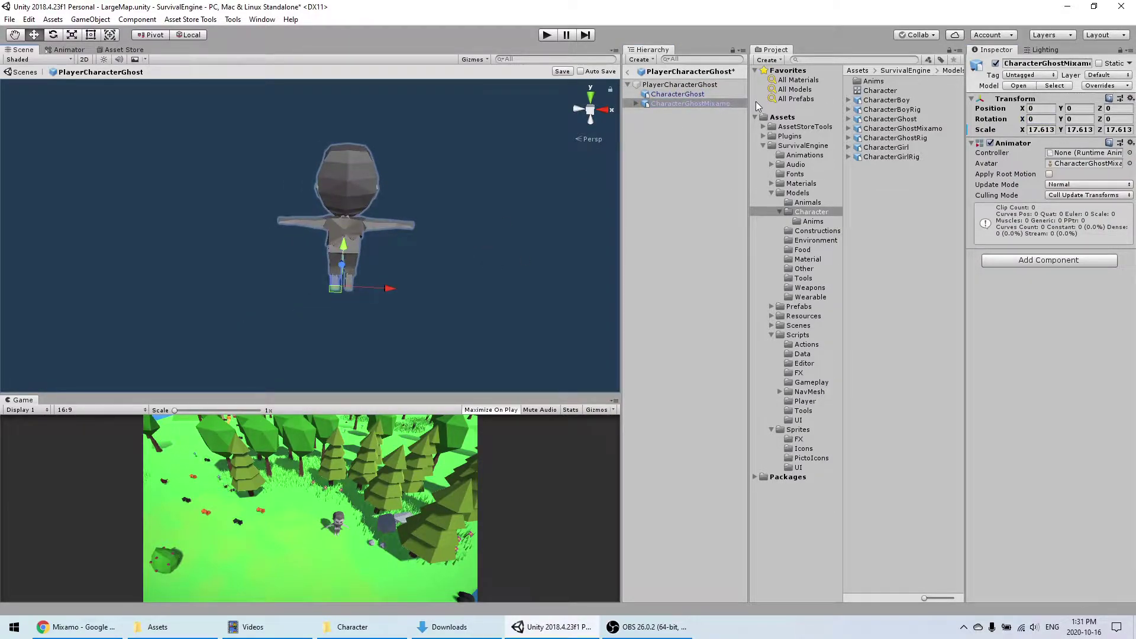
Step: Scale CharacterGhostMixamo down uniformly to about 0.439 to match the height of the original CharacterGhost
double_click(655, 94)
click(655, 103)
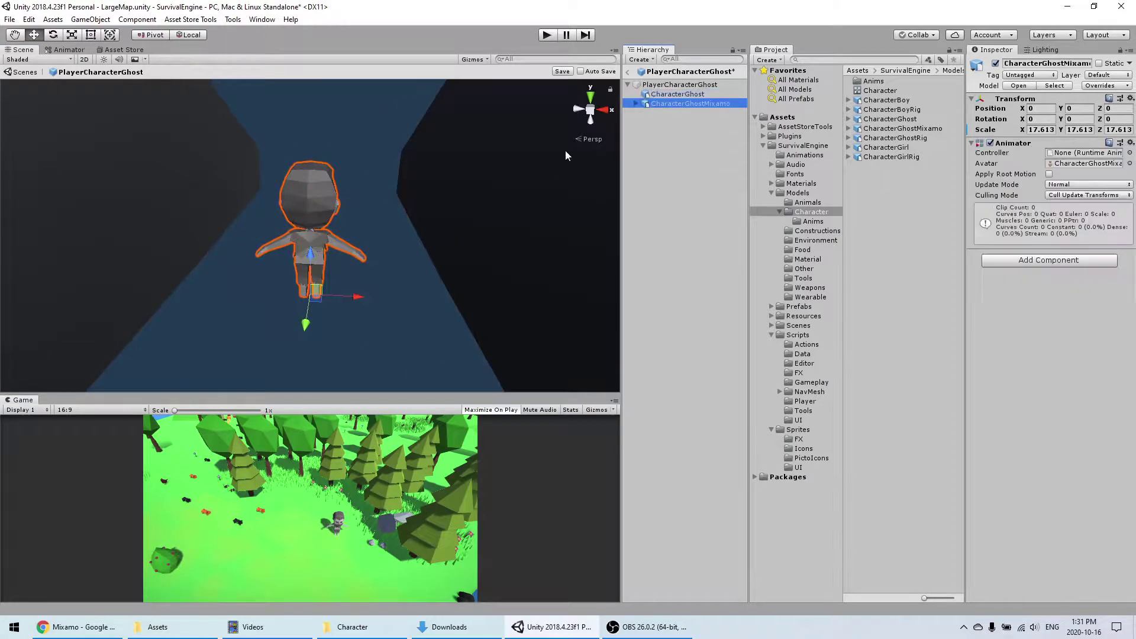
scroll(321, 179, down, 4)
scroll(321, 180, down, 3)
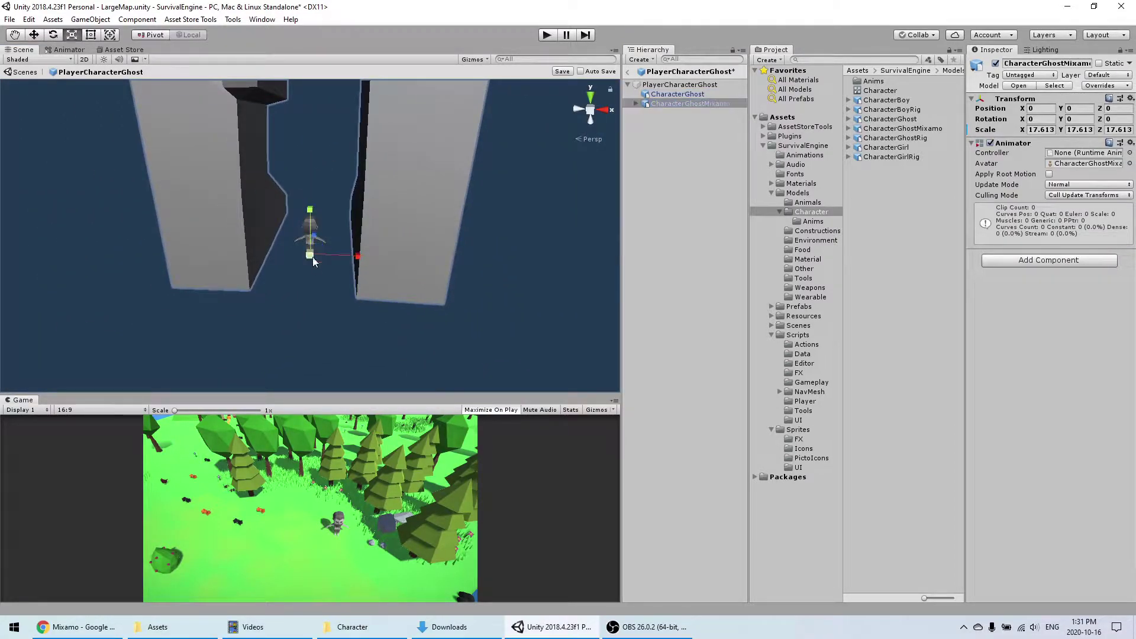
drag(313, 257, 252, 250)
scroll(275, 246, up, 4)
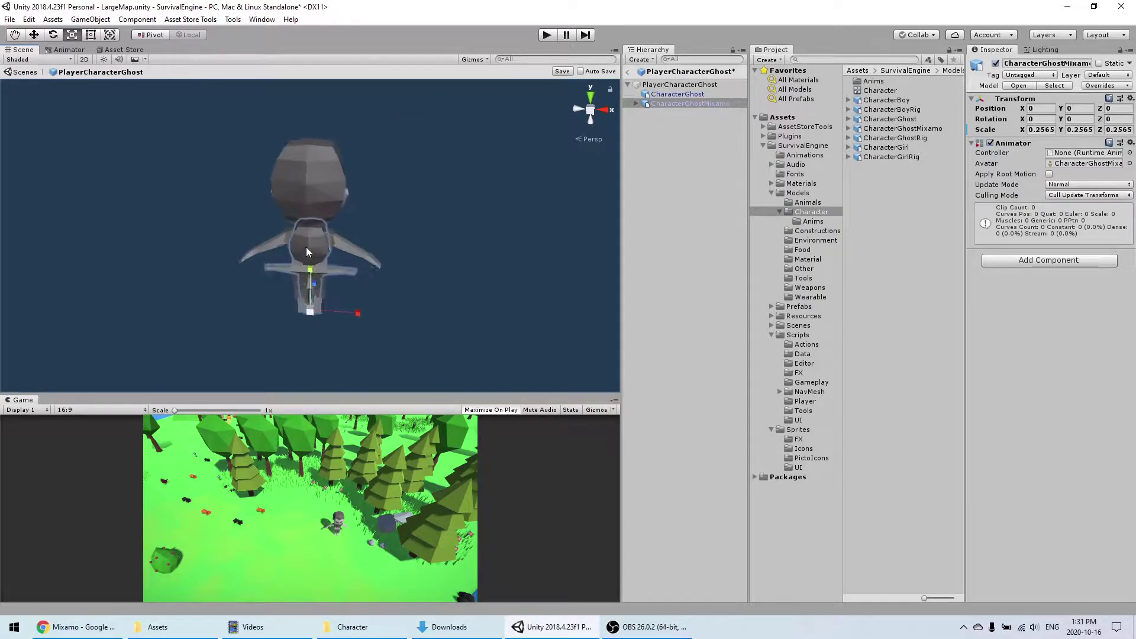
scroll(307, 252, up, 2)
scroll(286, 256, down, 1)
drag(308, 330, 351, 342)
Step: Delete the original CharacterGhost from the prefab, save the prefab and return to the LargeMap scene
key(Delete)
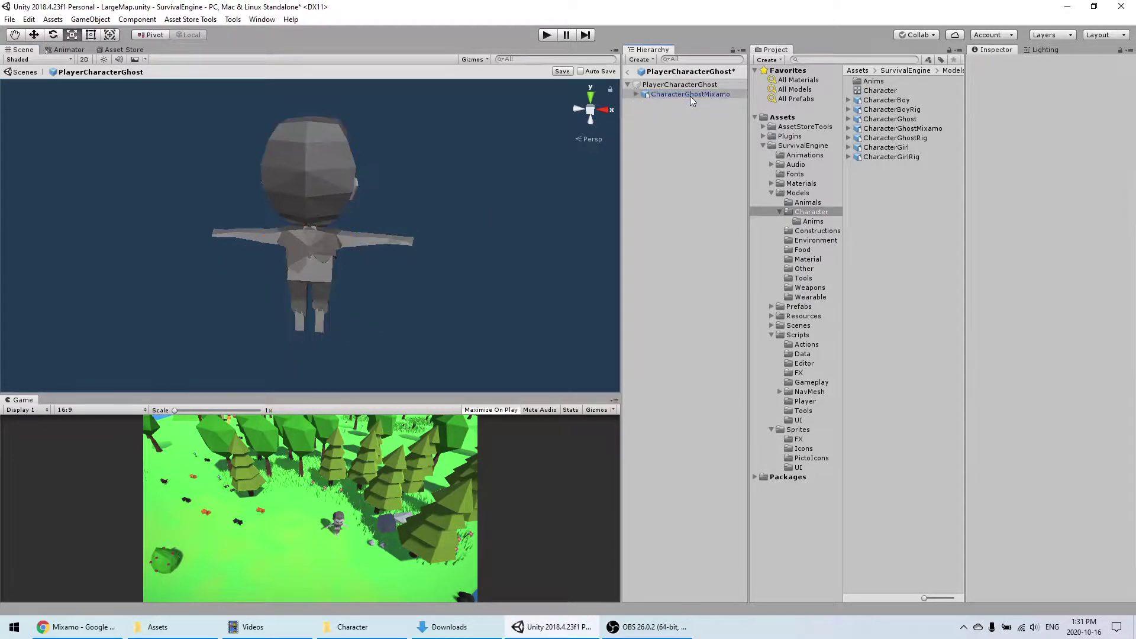
key(ctrl+s)
click(629, 73)
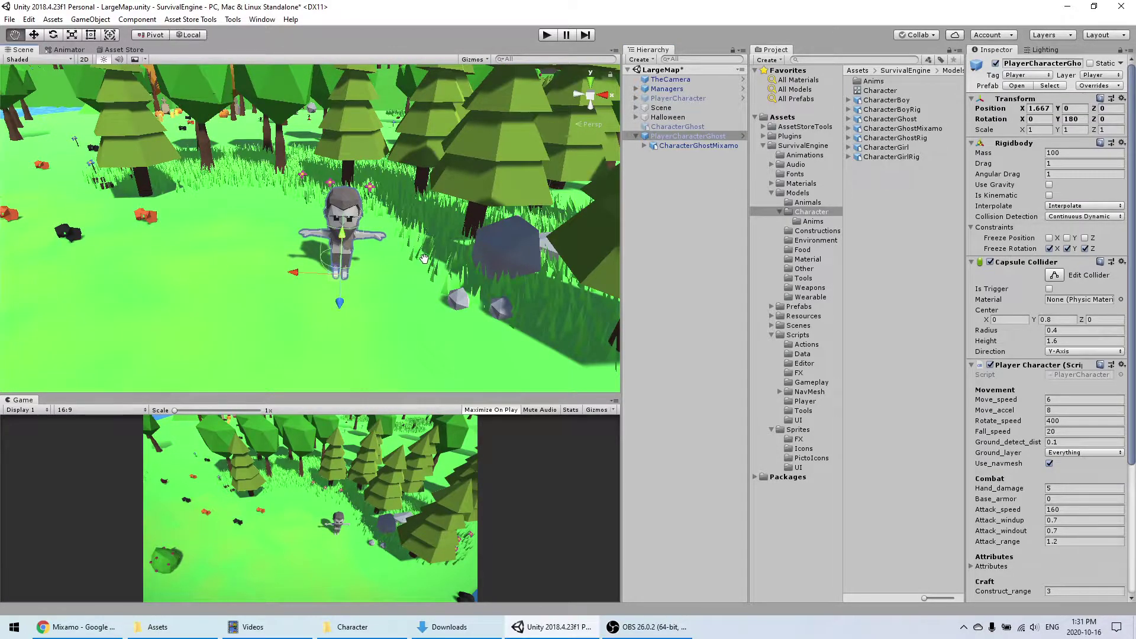
Step: Examine the CharacterGhostMixamo model in the scene and the existing character animations in the Anims folder
middle_drag(425, 258, 413, 259)
middle_drag(329, 236, 347, 242)
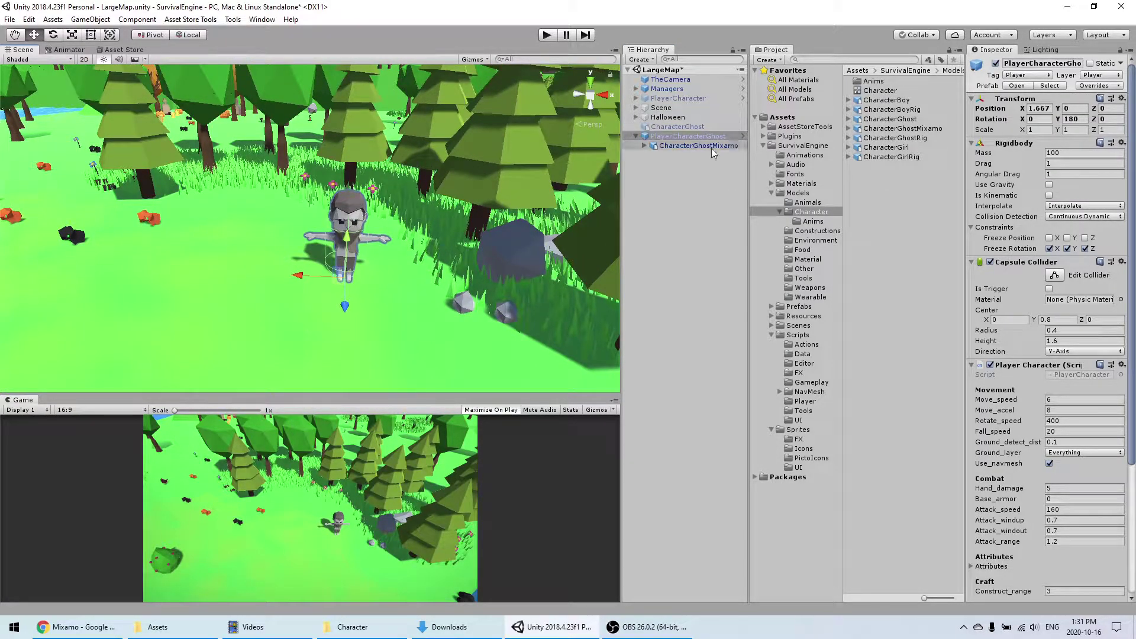
click(692, 146)
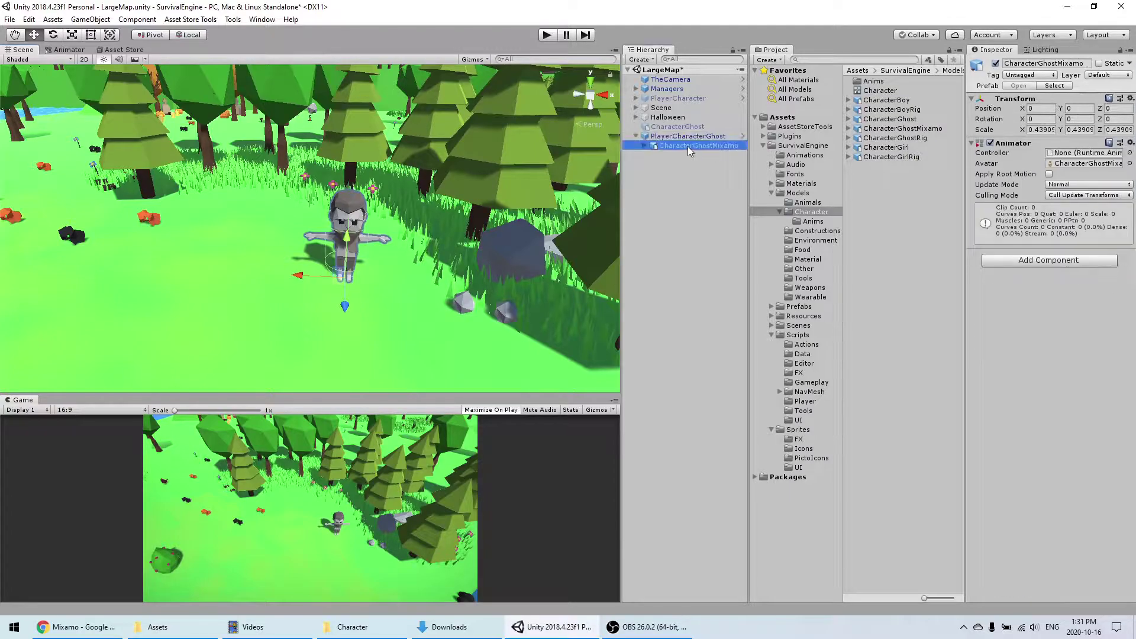
double_click(875, 82)
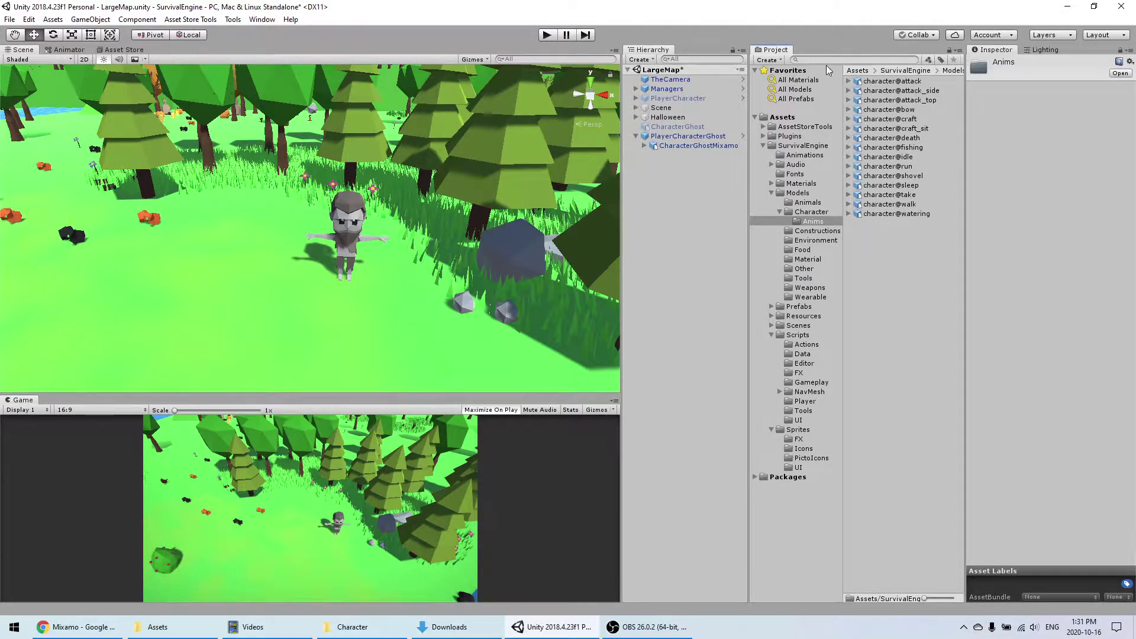
click(698, 145)
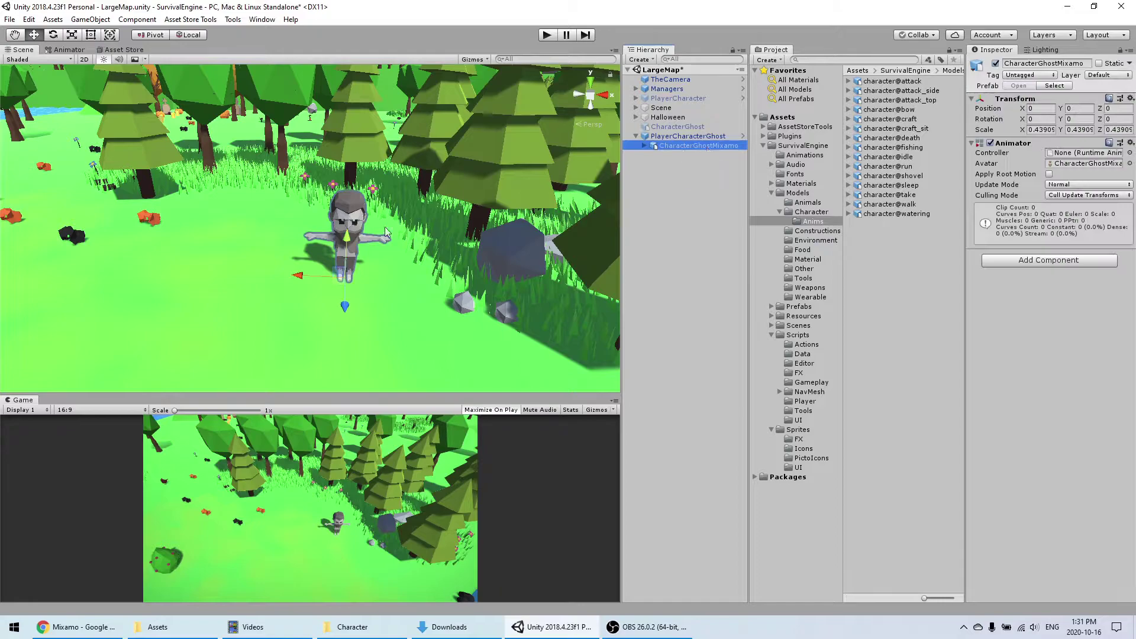
middle_drag(317, 252, 304, 239)
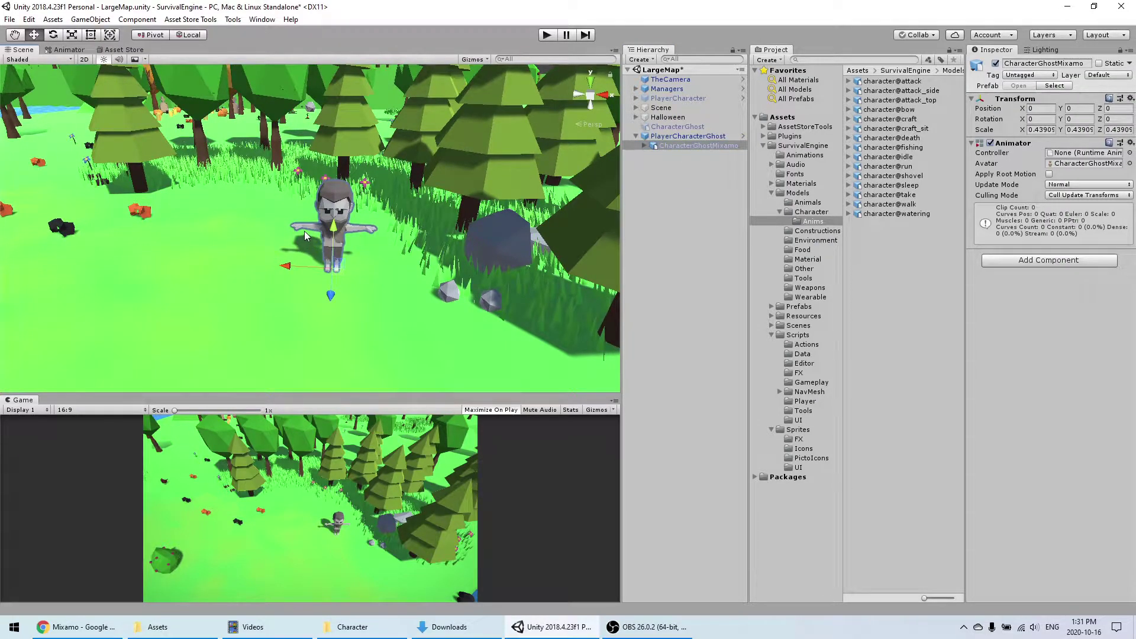
Step: Switch to Mixamo, search the animations for "idle" and apply the relaxed standing Idle animation to CharacterGhost
click(69, 631)
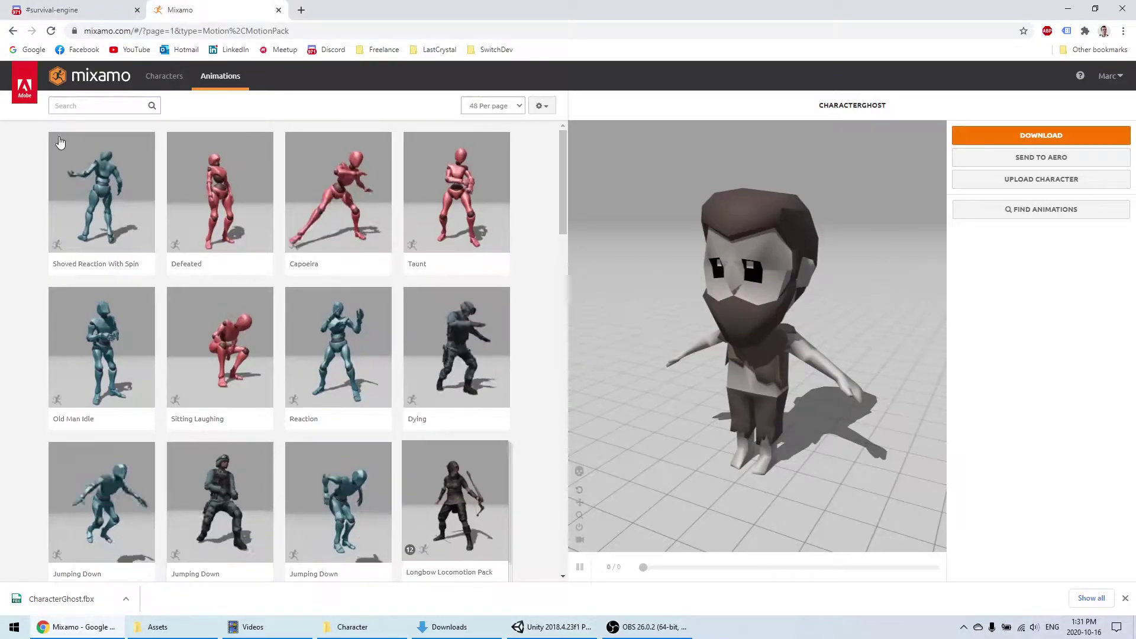
click(84, 107)
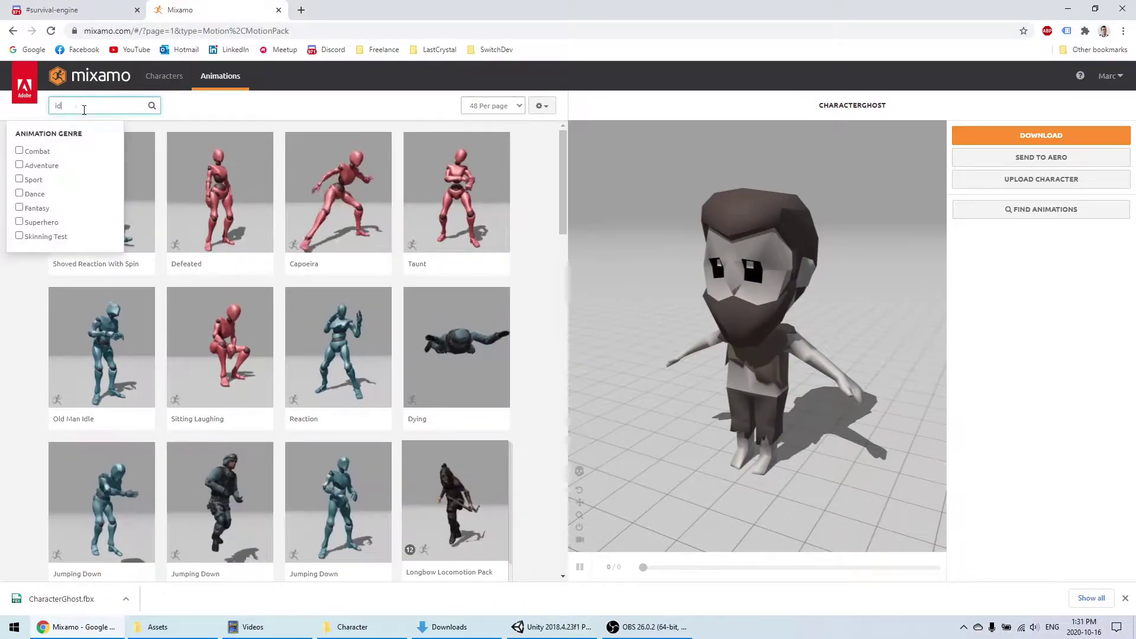
text(idle)
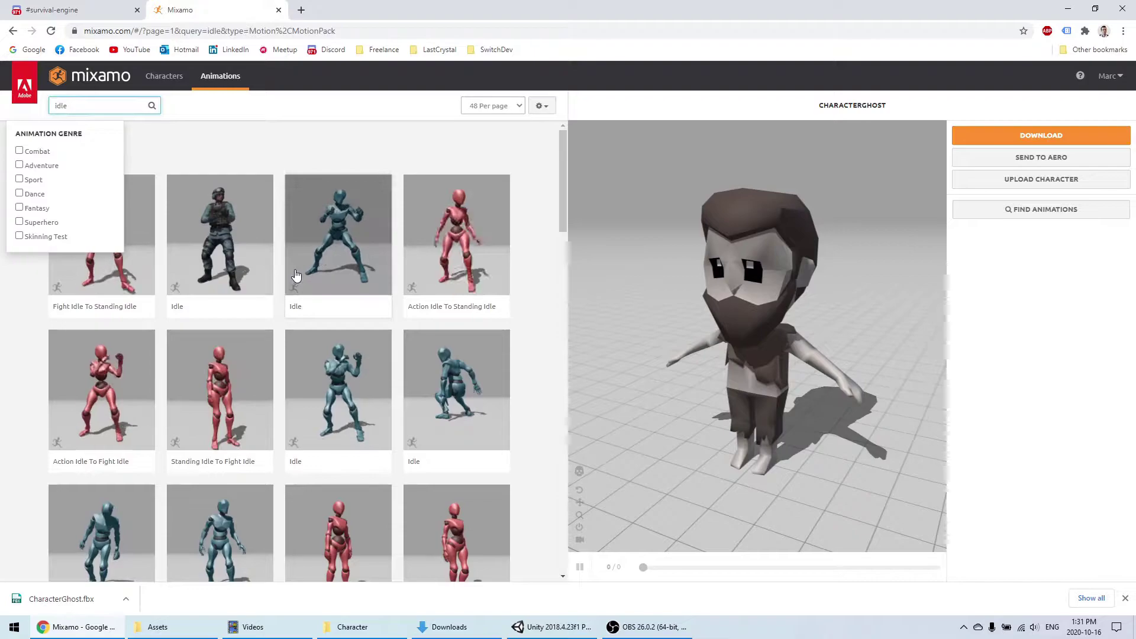
scroll(363, 347, down, 2)
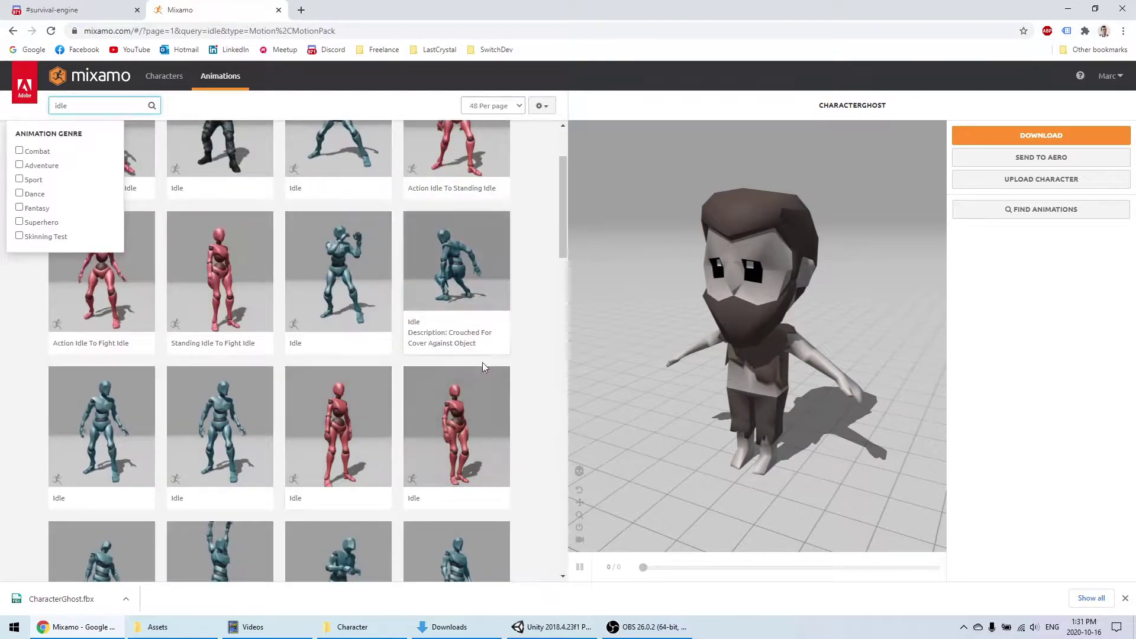
click(480, 435)
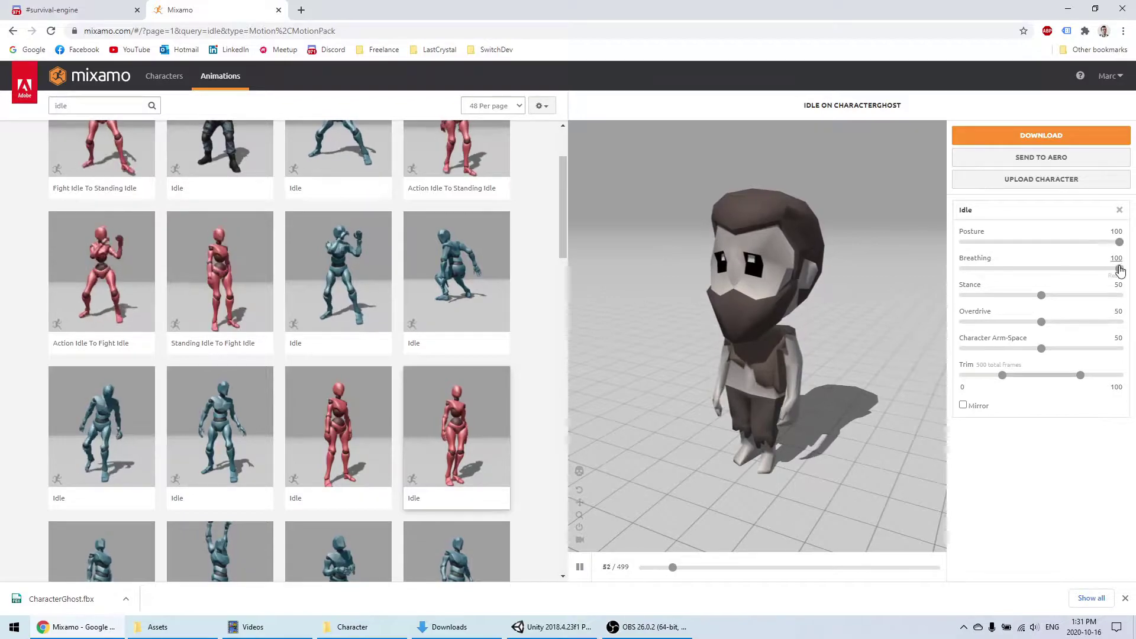
Step: Set the Idle animation's Breathing to 85 and Overdrive to 59, and download it as FBX with skin at 30 frames per second
drag(1119, 268, 1096, 269)
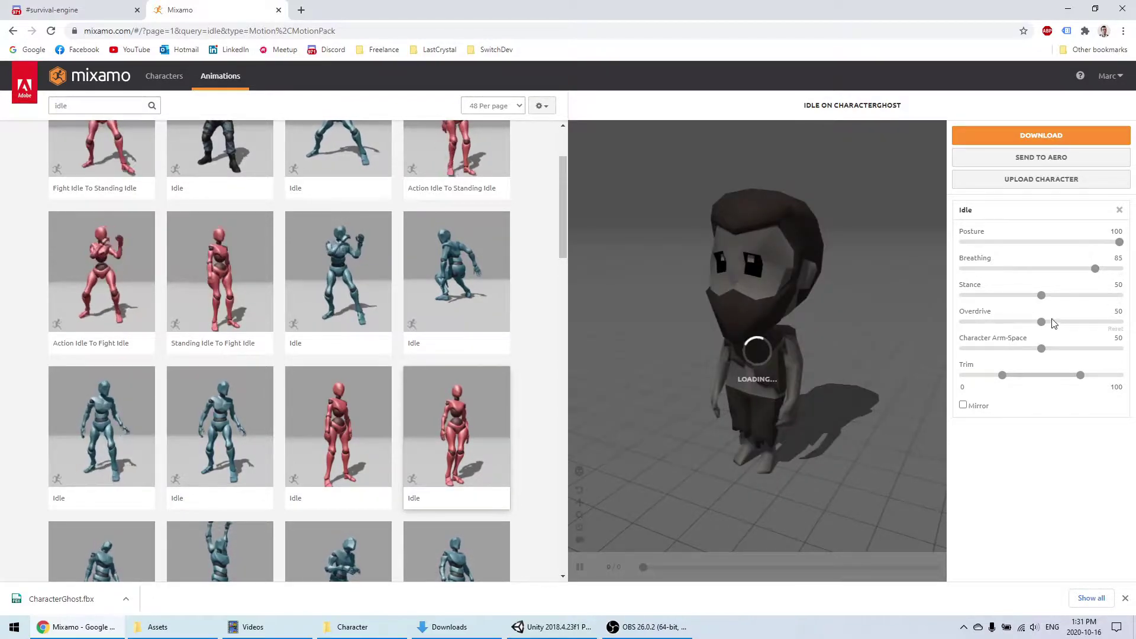
drag(1042, 322, 1054, 323)
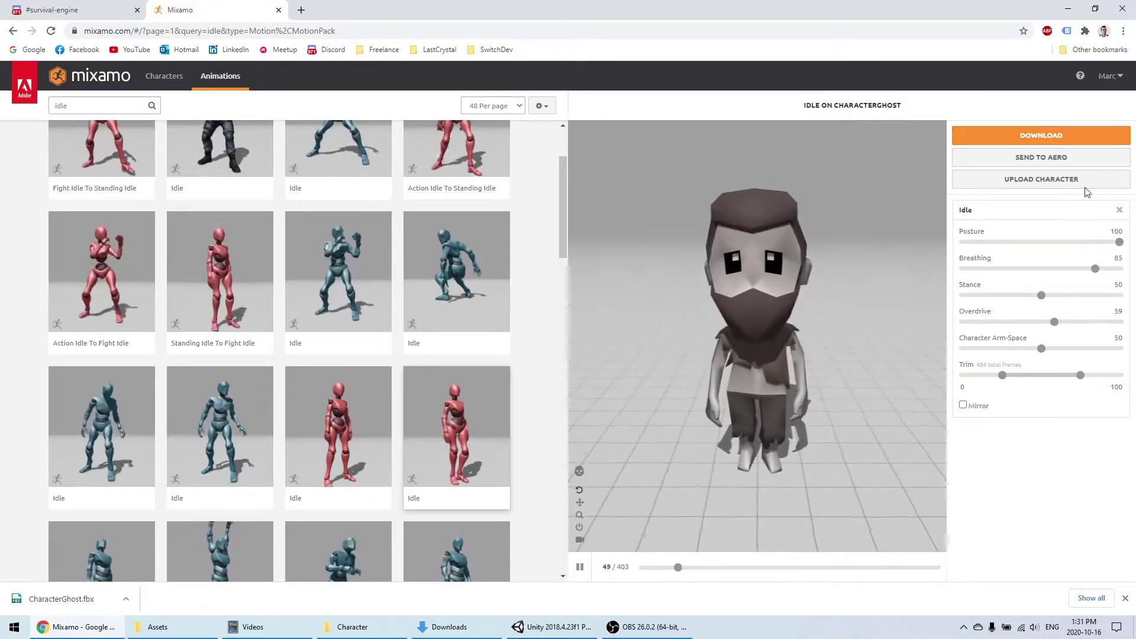
click(1084, 136)
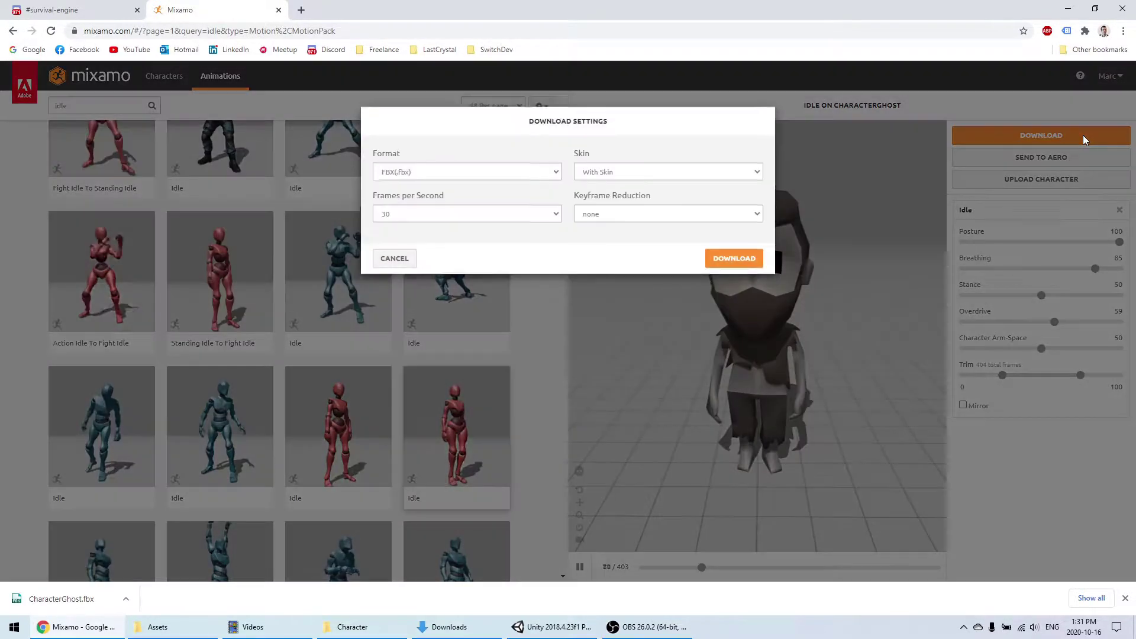
click(727, 262)
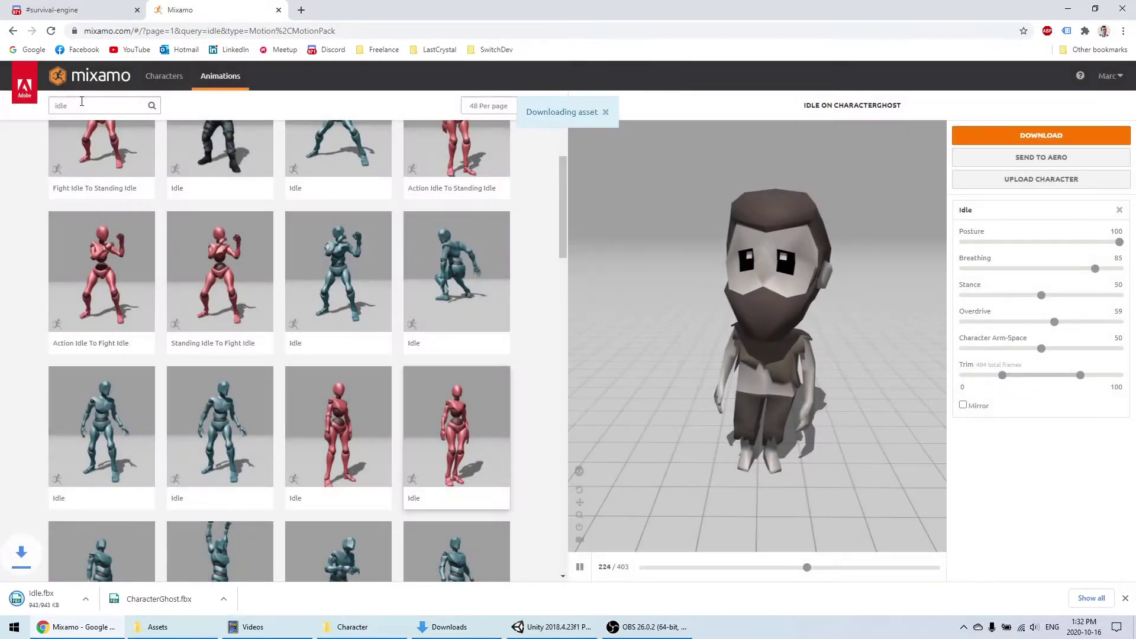
Step: Search the animations for "run", apply a Running animation to CharacterGhost and enable its In Place option
click(87, 103)
drag(87, 103, 48, 105)
text(run)
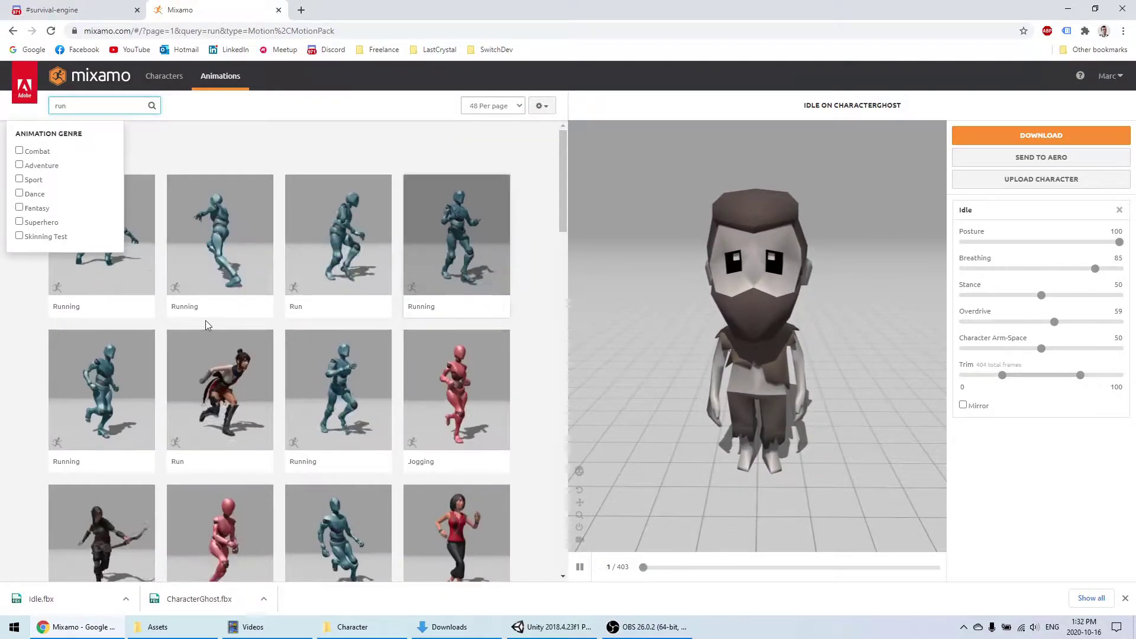
click(353, 376)
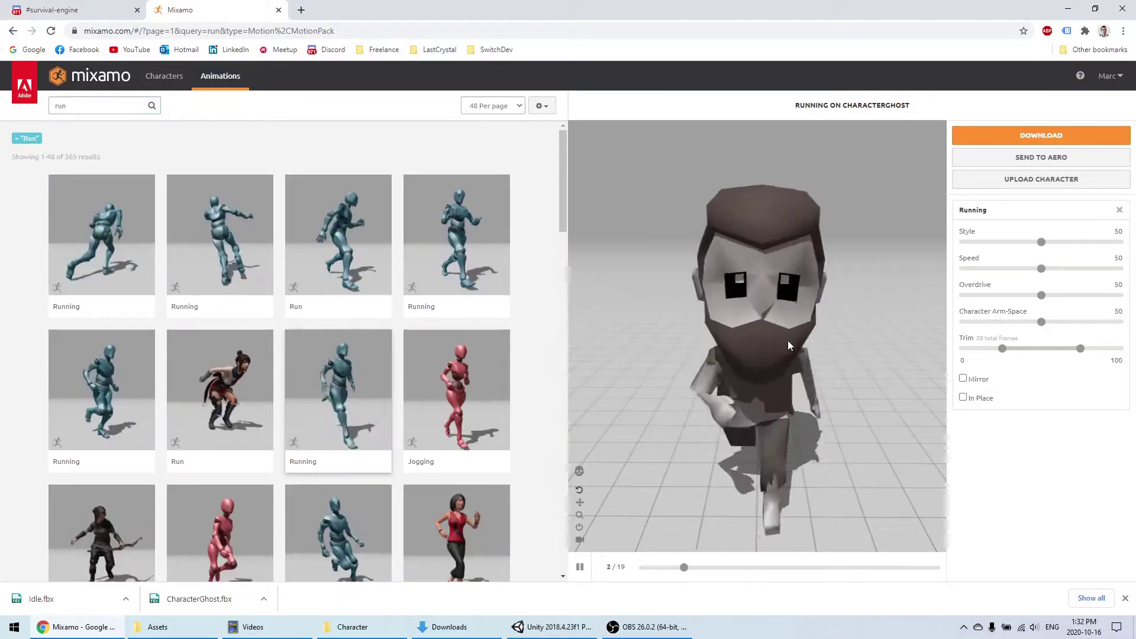
drag(835, 415, 725, 435)
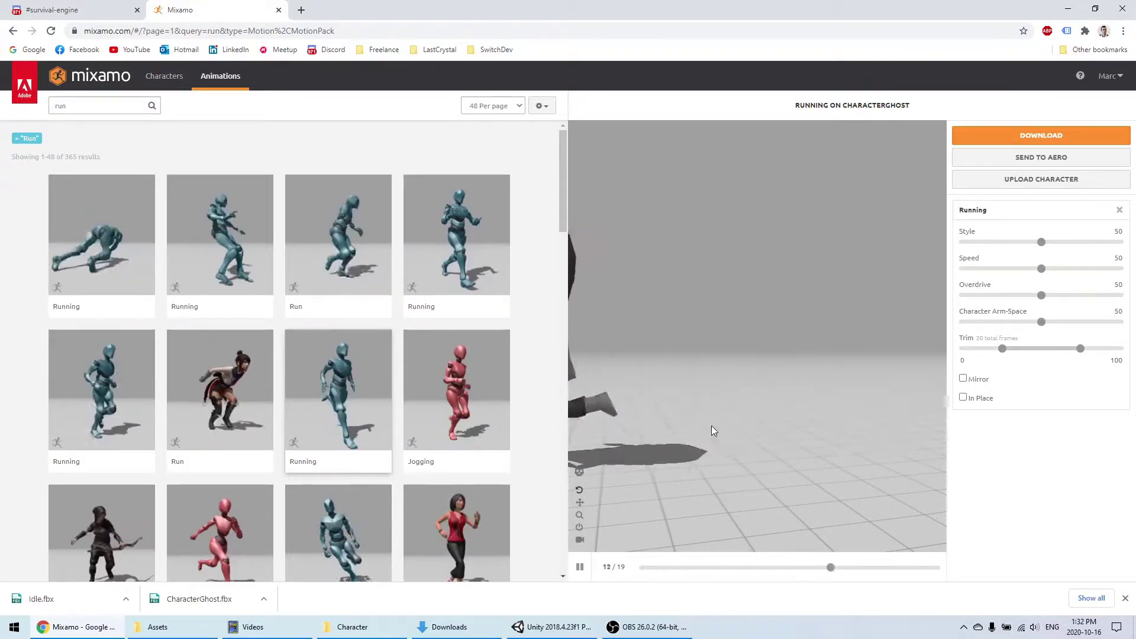
click(962, 397)
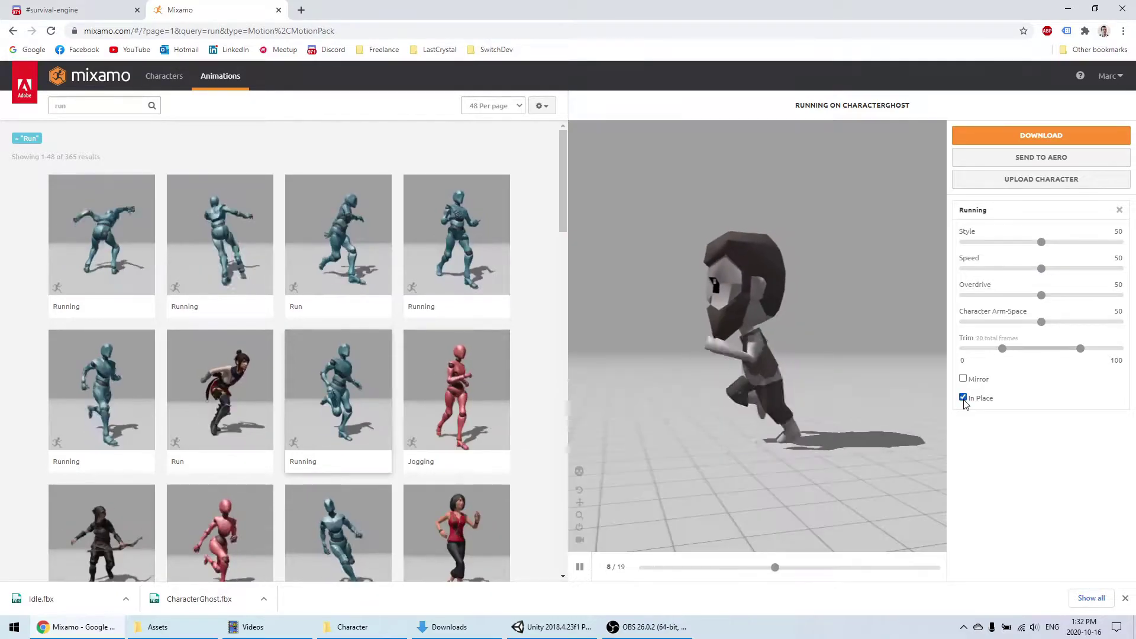
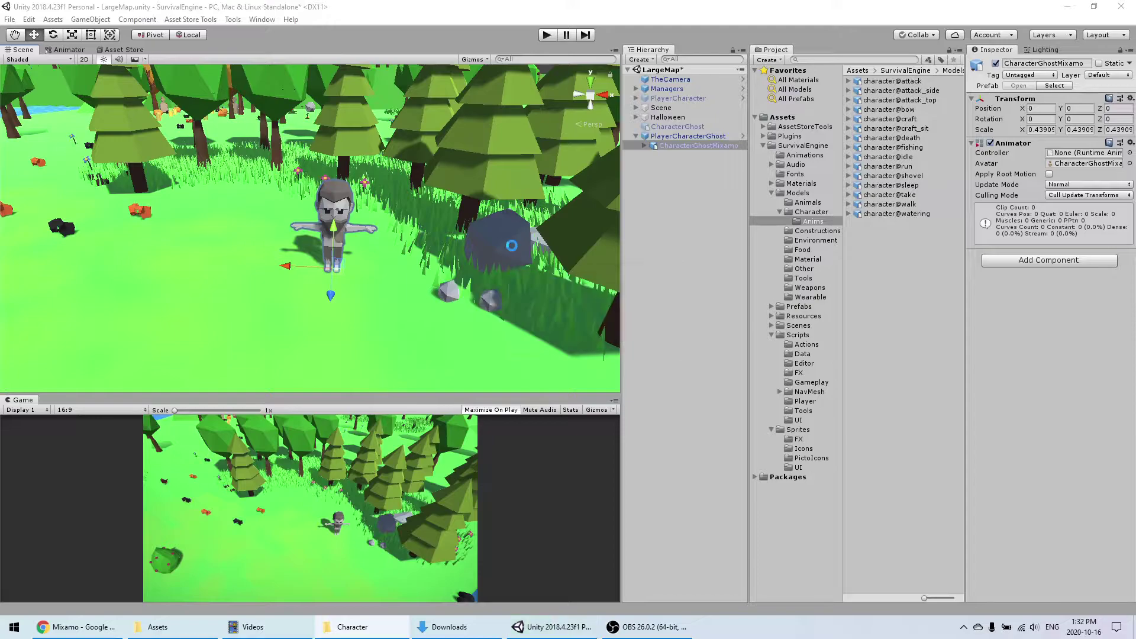
Step: In Unity, open the original PlayerCharacter prefab, locate the animator controller assigned to CharacterRig and return to the scene
click(673, 138)
click(684, 143)
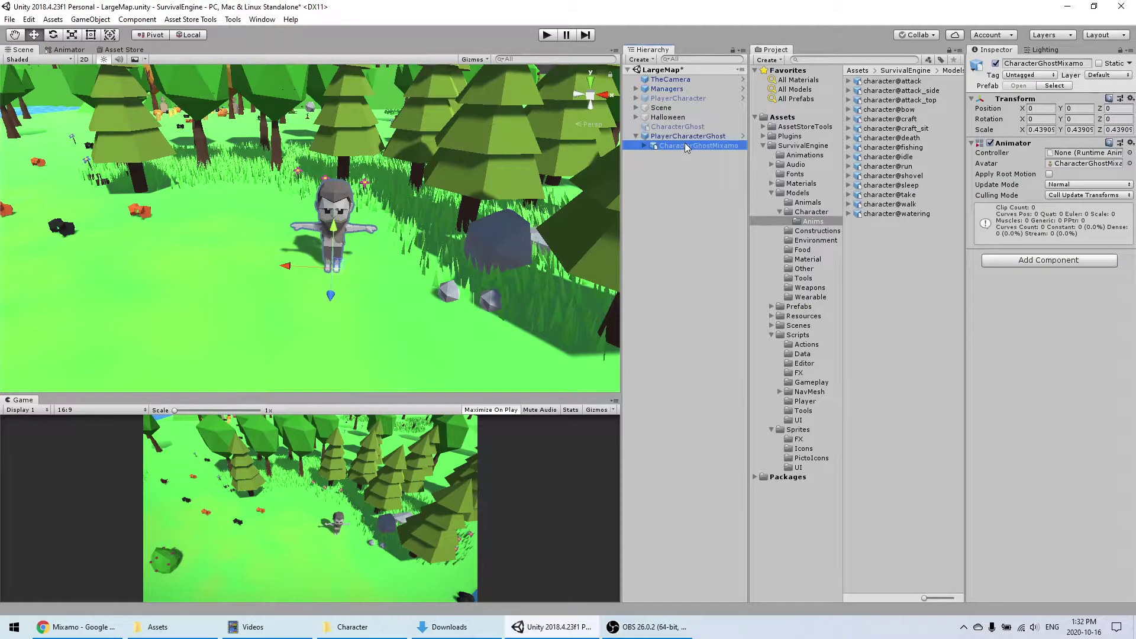
click(681, 98)
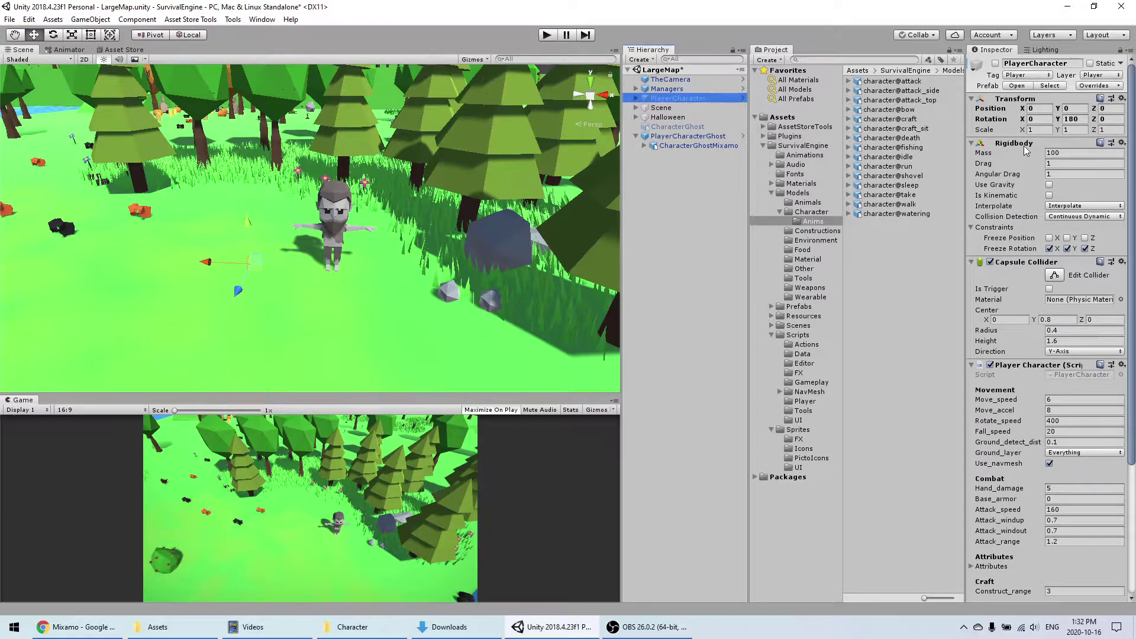
click(1050, 85)
click(1070, 93)
click(701, 94)
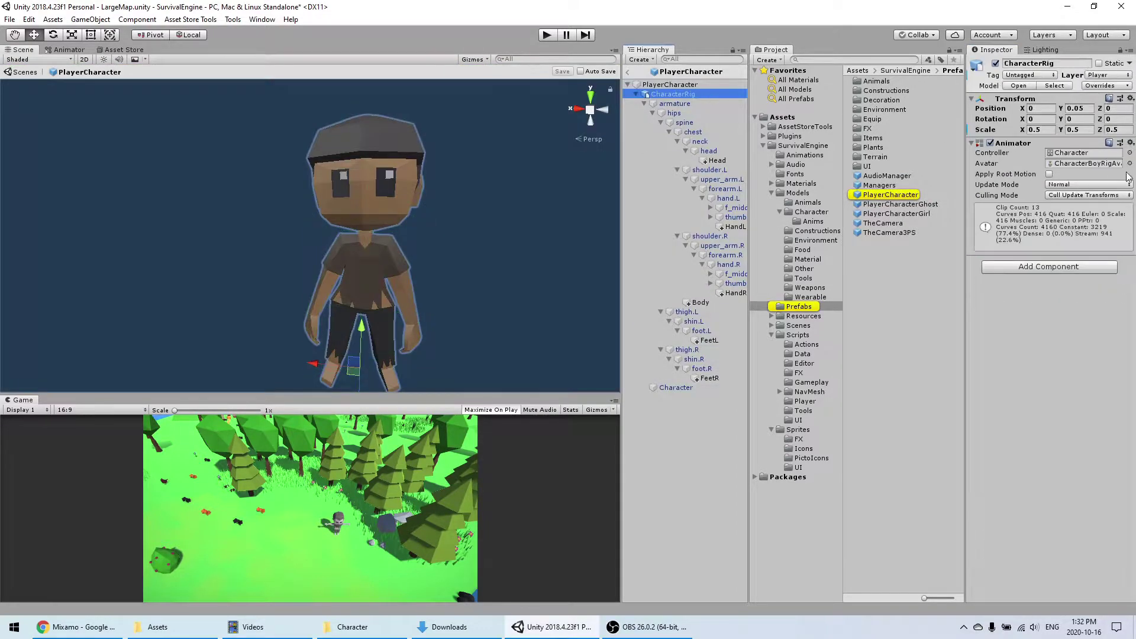
click(1080, 155)
click(628, 71)
Step: Duplicate the Character animator controller in the Character models folder and name the copy CharacterGhost
click(878, 90)
key(ctrl+d)
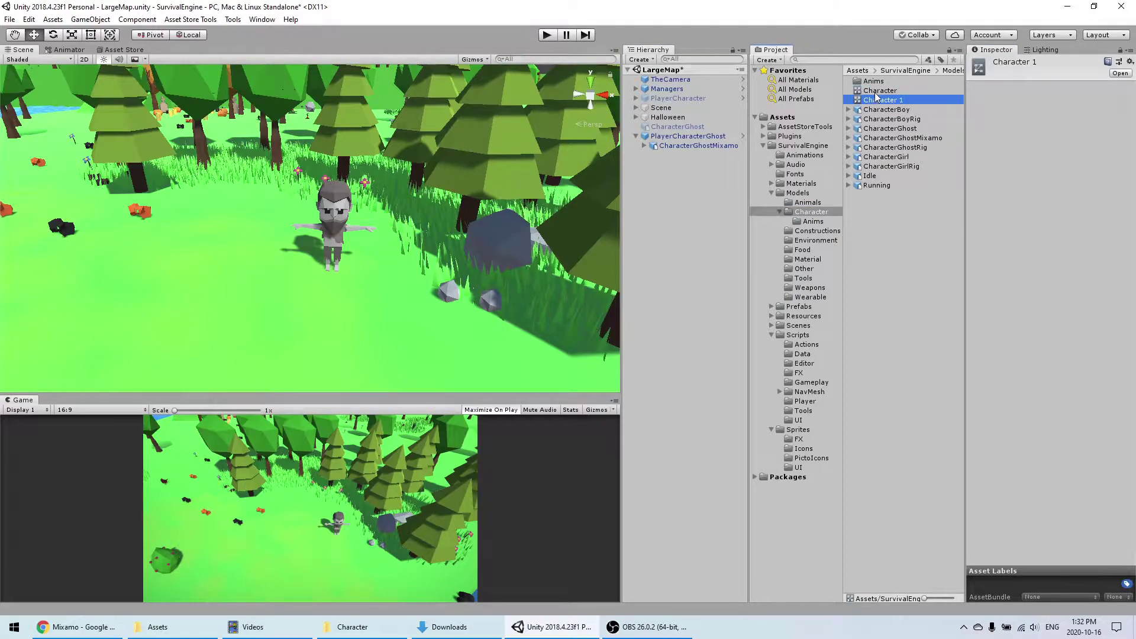
click(904, 102)
text(Ghos)
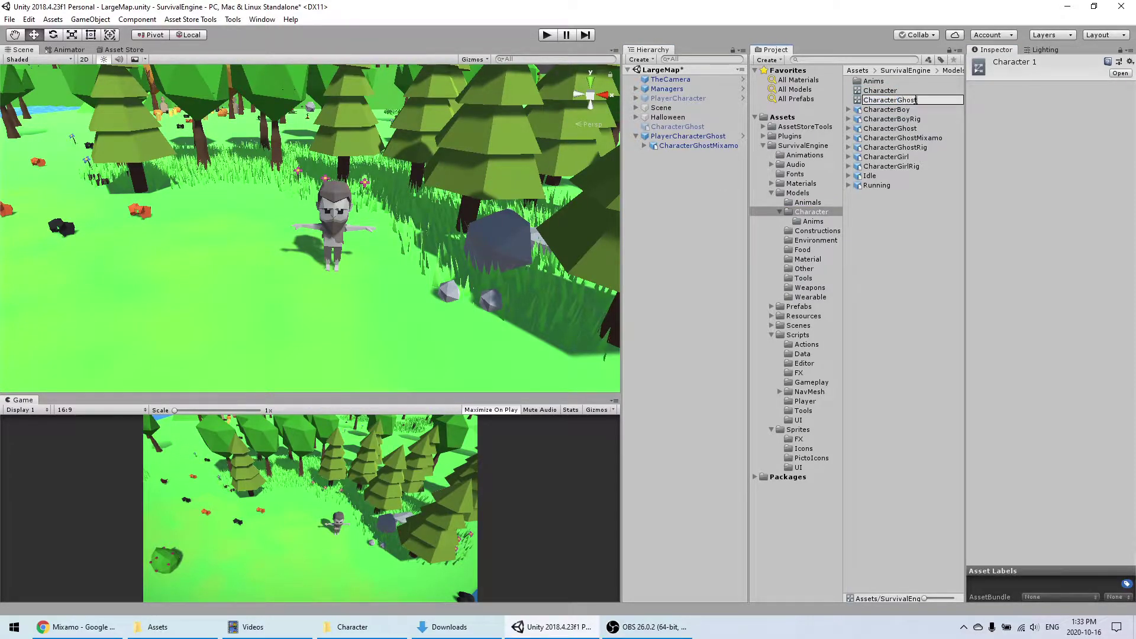
text(t)
key(Return)
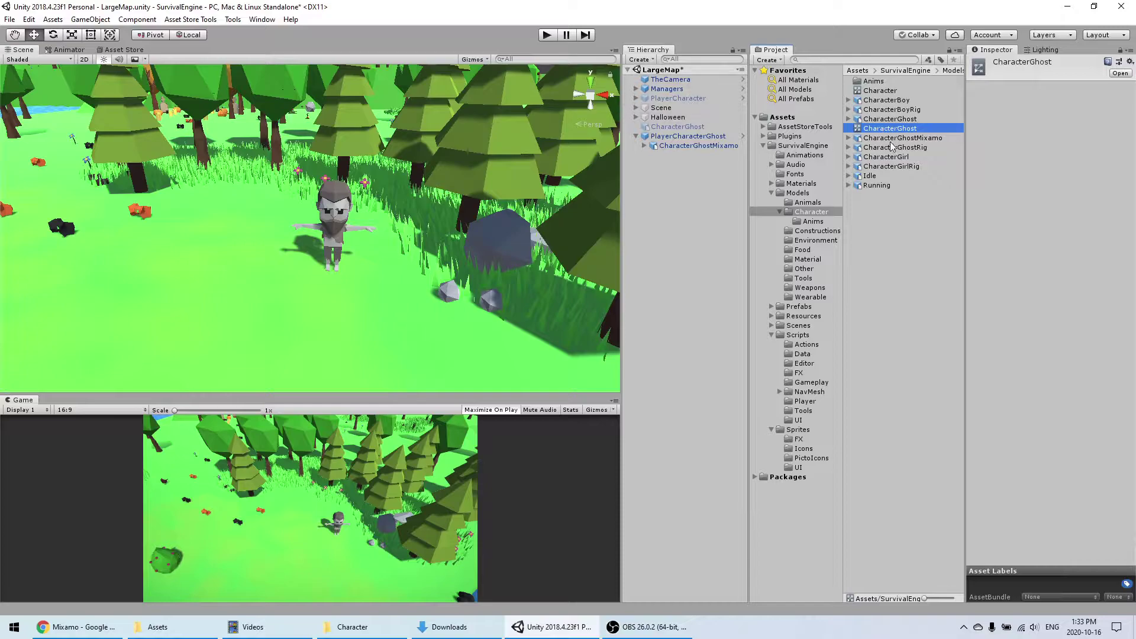
Step: In the PlayerCharacterGhost prefab, assign the CharacterGhost controller to the Animator of CharacterGhostMixamo and save the prefab
drag(877, 130, 672, 148)
click(705, 136)
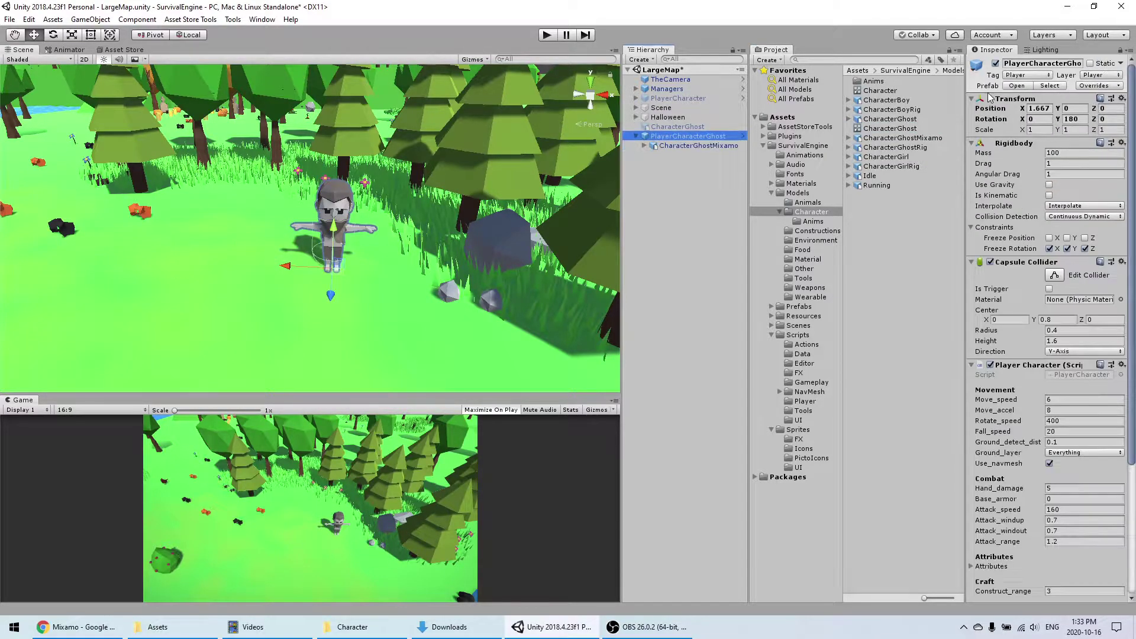
click(1022, 87)
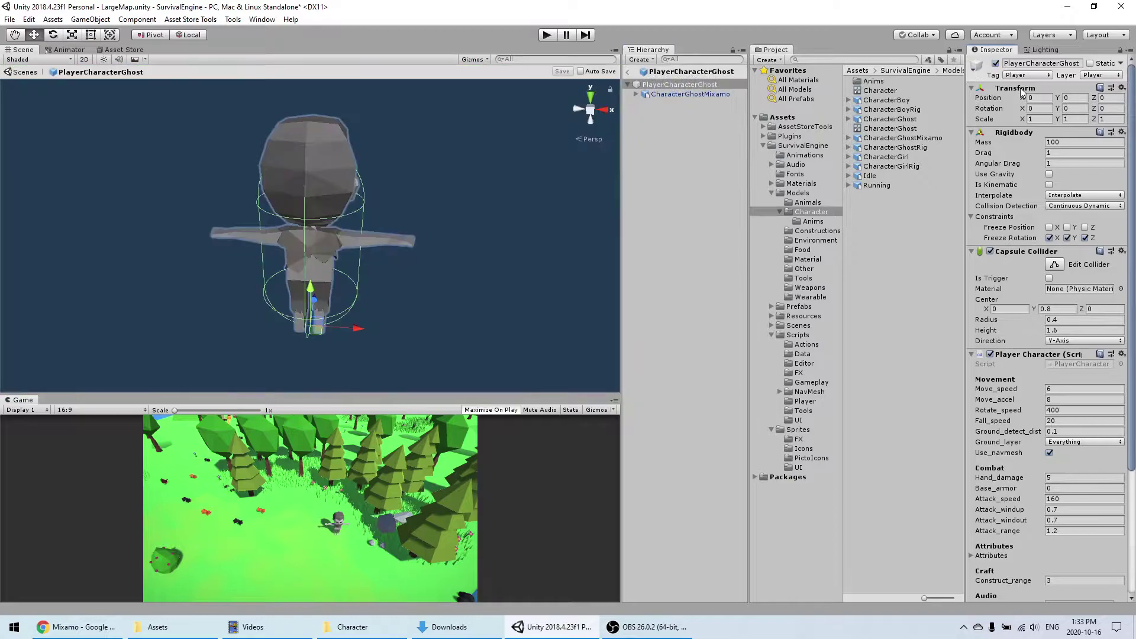
click(677, 93)
drag(899, 130, 1094, 157)
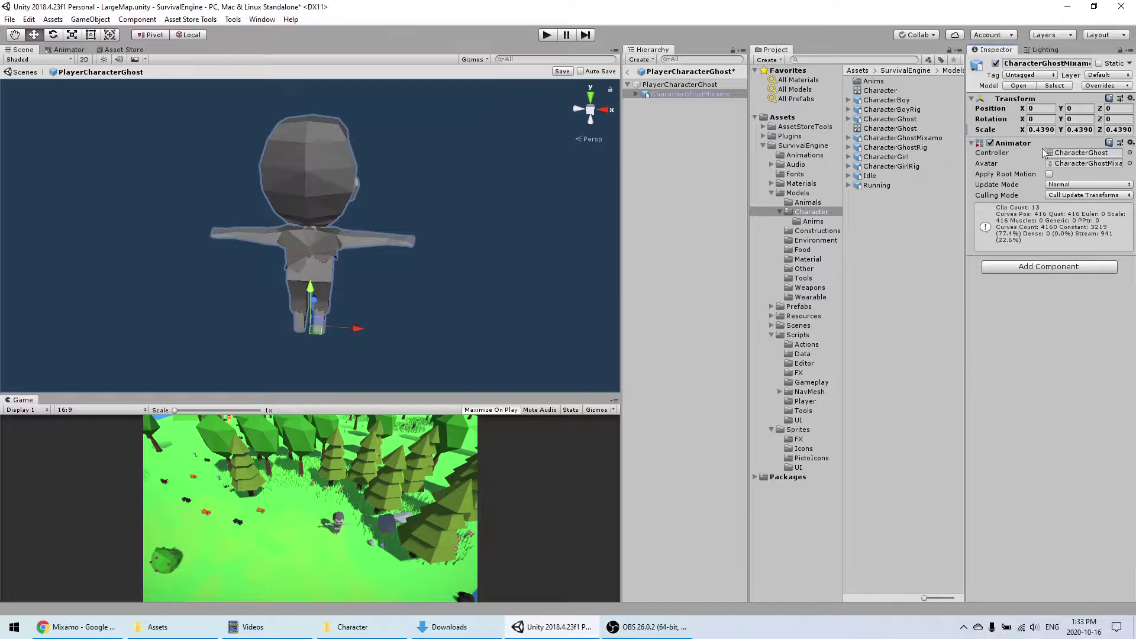
key(ctrl+s)
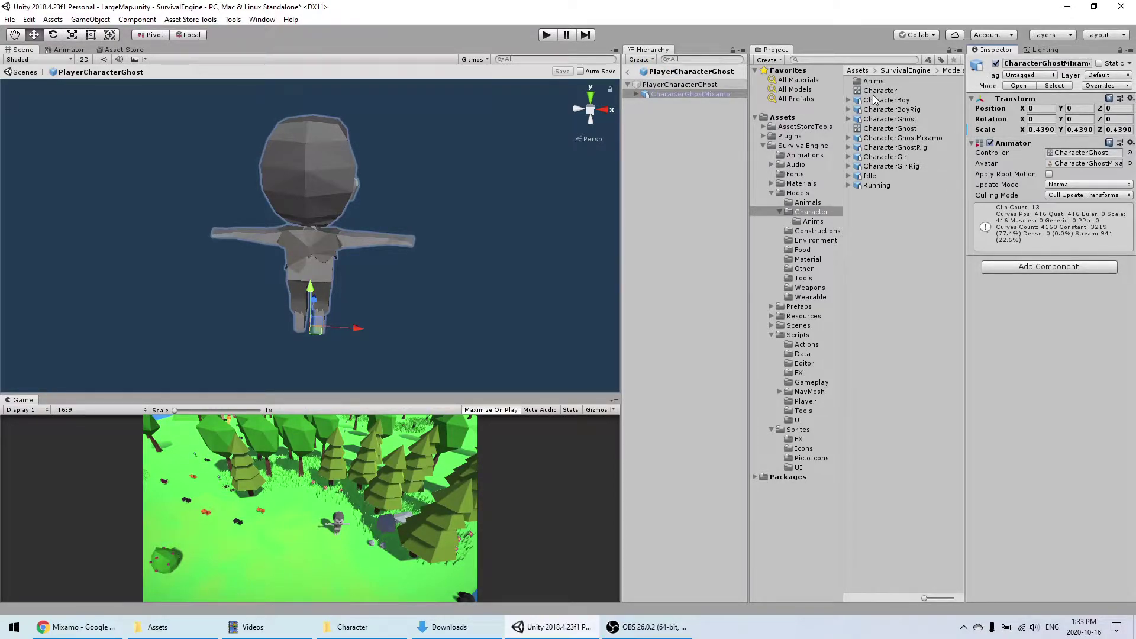
Step: Examine the animation import settings of the Idle and Running models, ending on the Idle model's clips
click(885, 175)
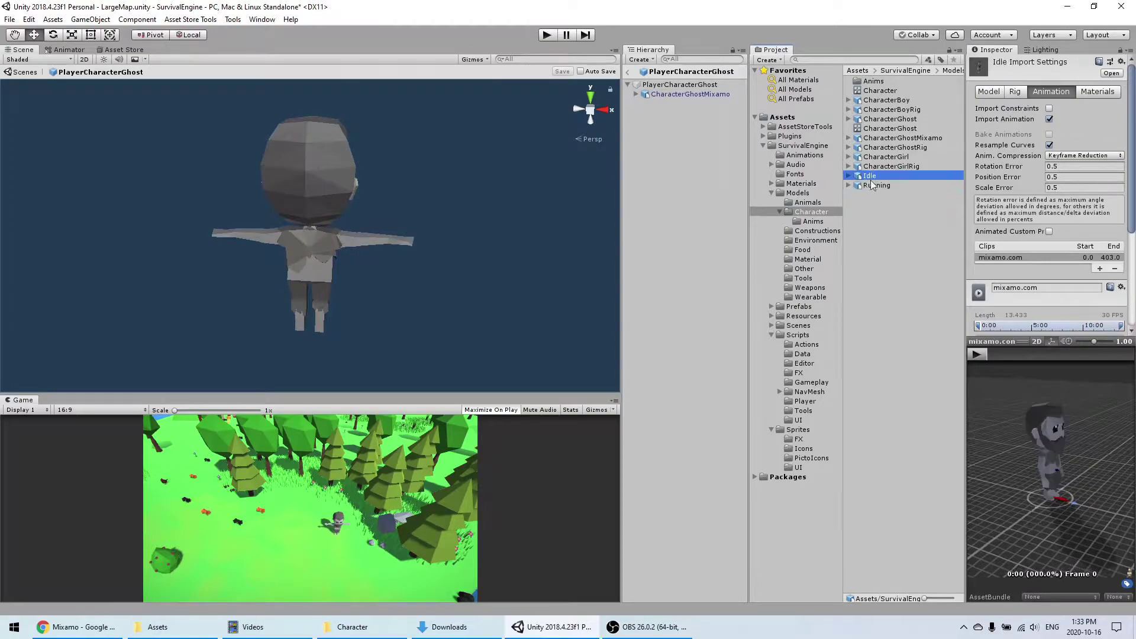
drag(966, 221, 973, 220)
click(875, 178)
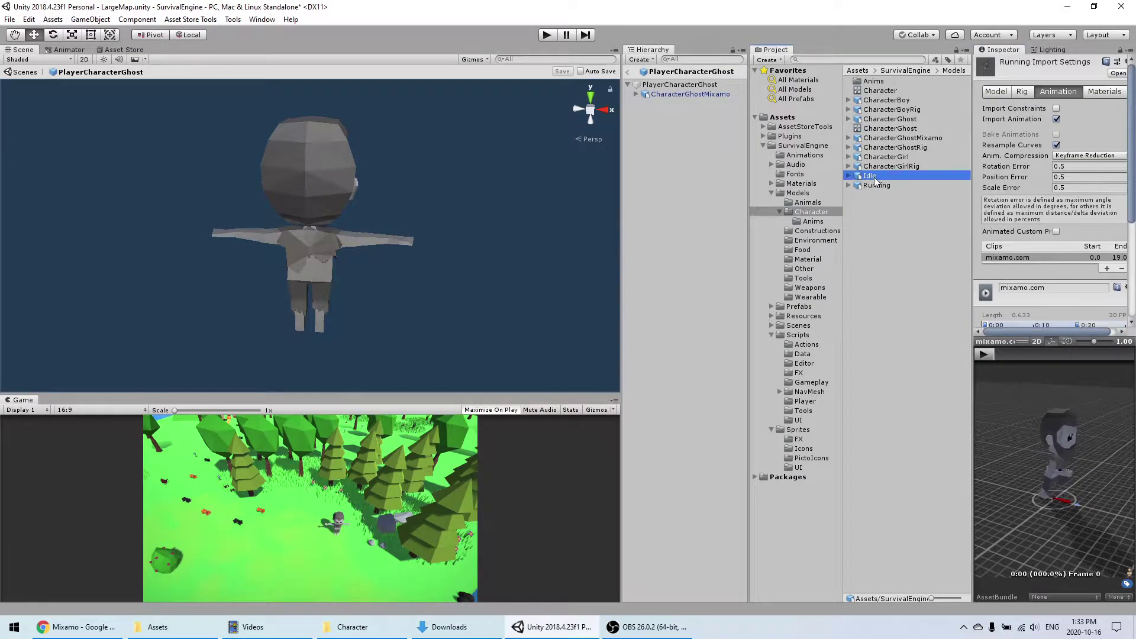
drag(844, 221, 799, 227)
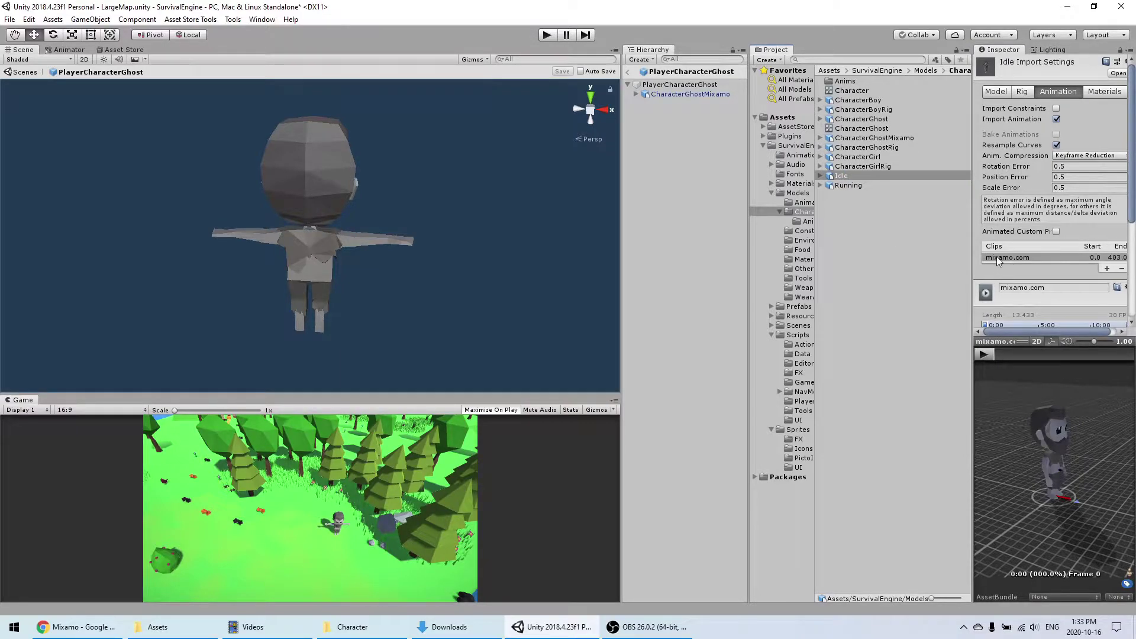
click(850, 176)
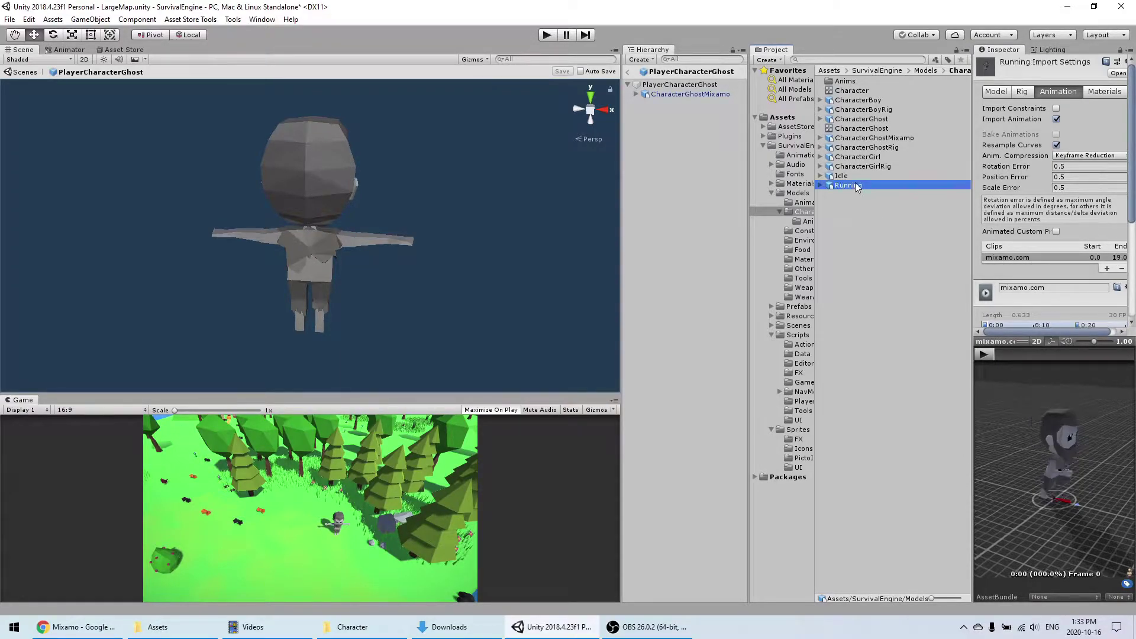
click(996, 93)
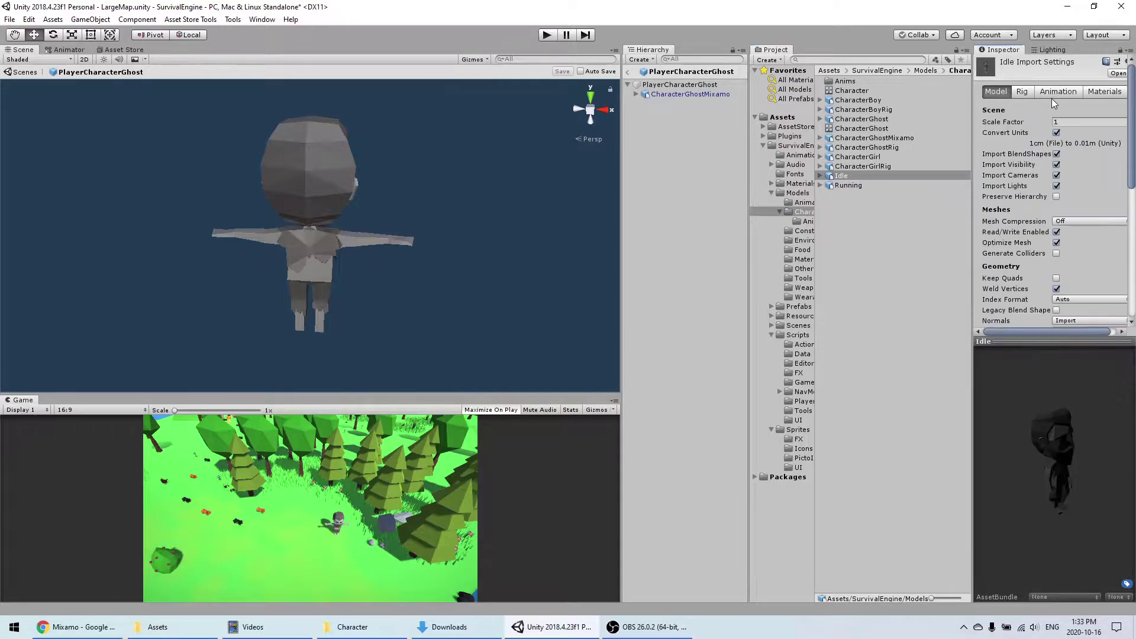
click(1058, 92)
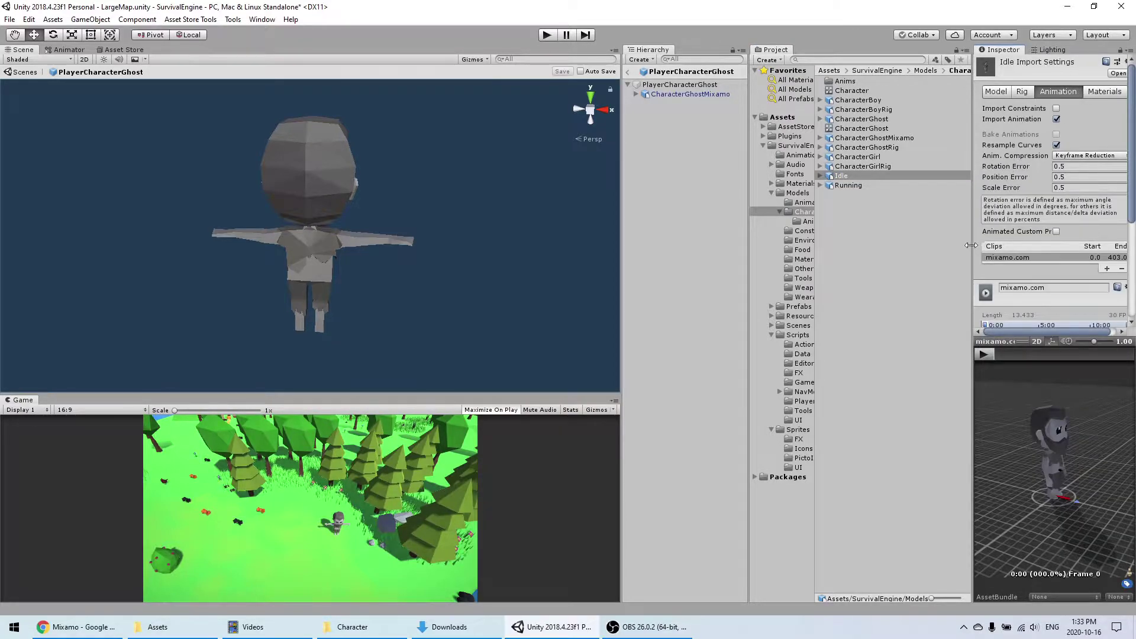
Step: Rename the Idle model's mixamo.com clip to Idle and enable Loop Time for it, applying the import settings
click(1043, 290)
text(Idle)
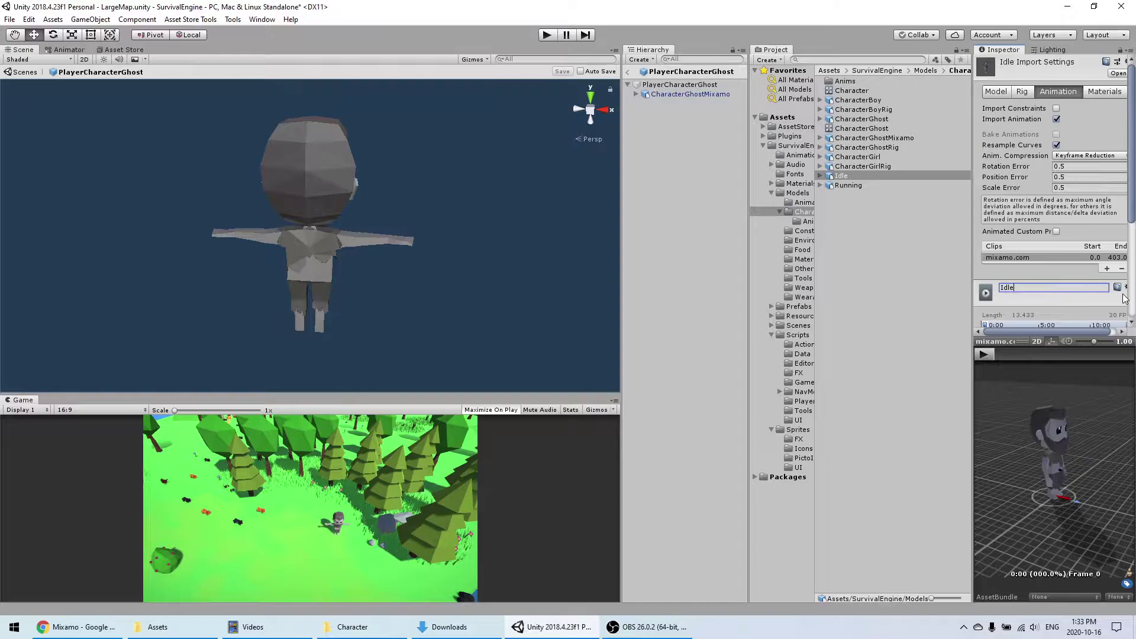
key(Return)
scroll(1121, 305, down, 5)
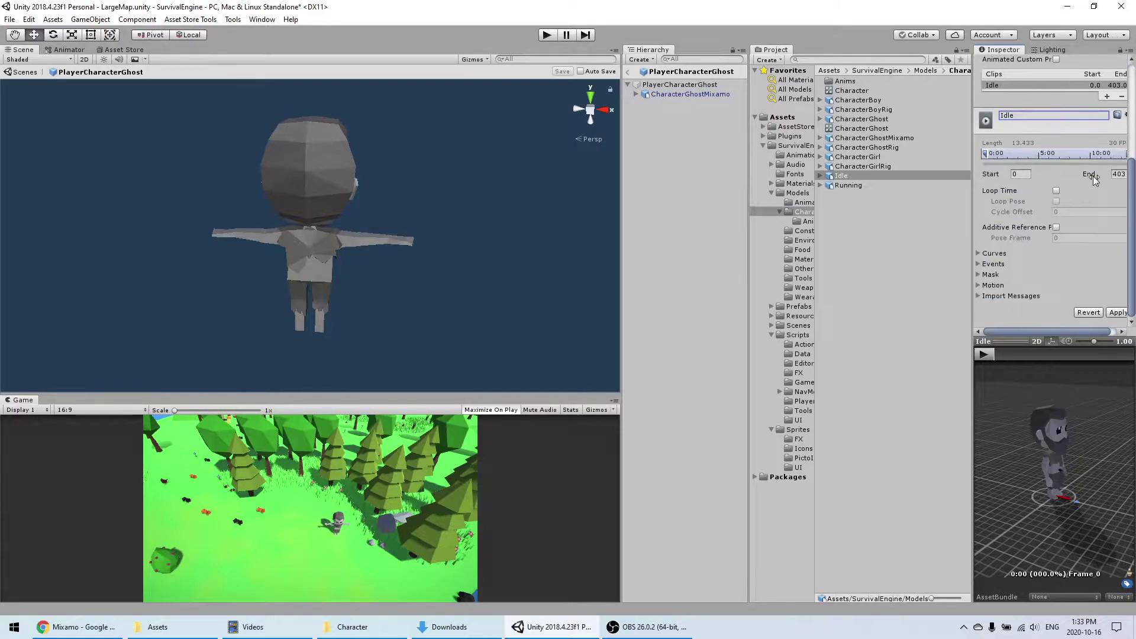
click(1117, 313)
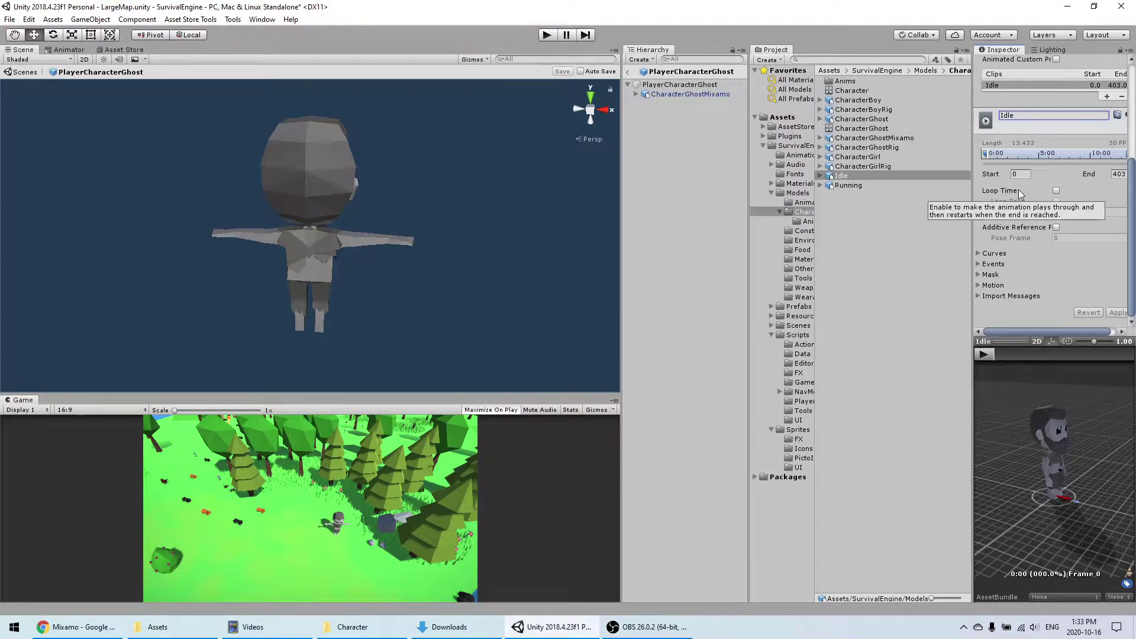
click(1056, 190)
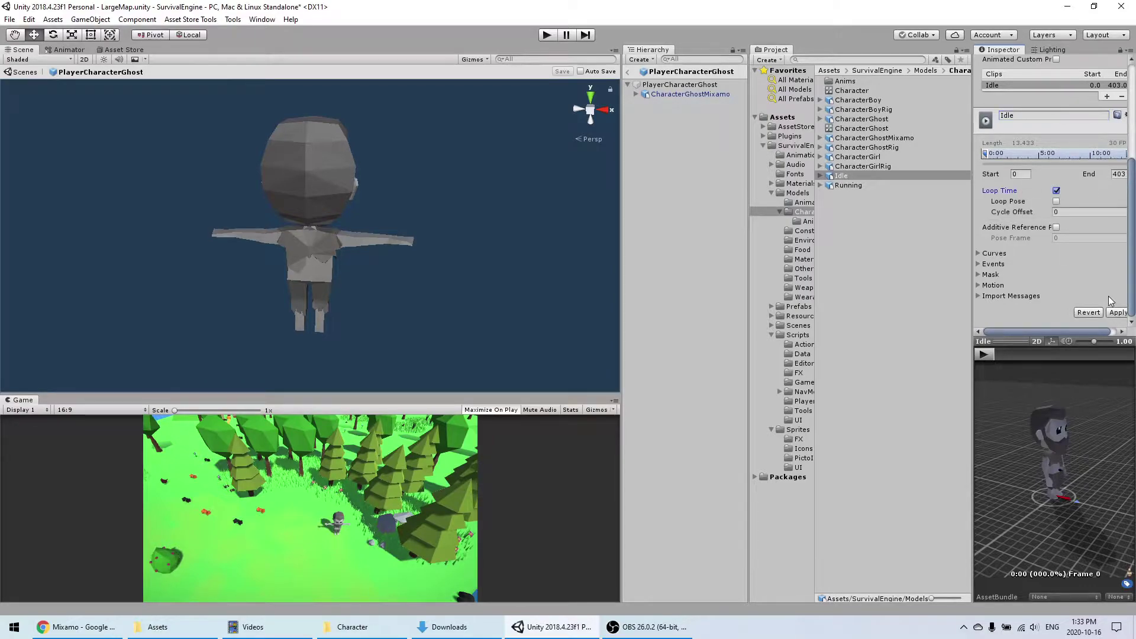
click(1117, 313)
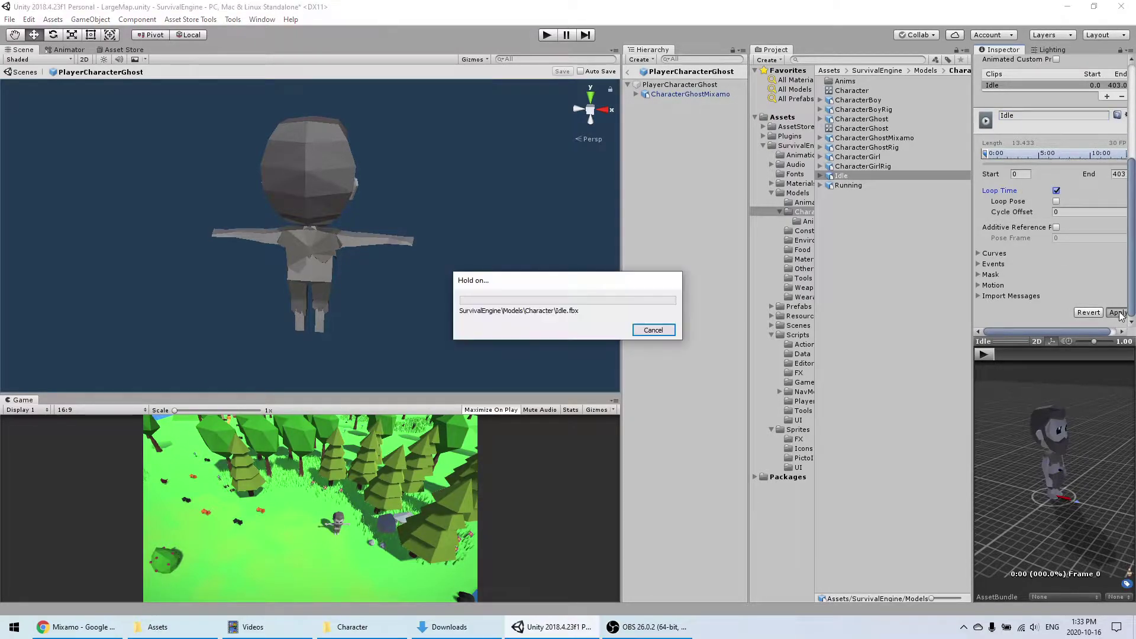
Step: Enable Loop Time on the Running model's mixamo.com clip, rename the clip to run, and apply the import settings
click(852, 186)
click(1056, 190)
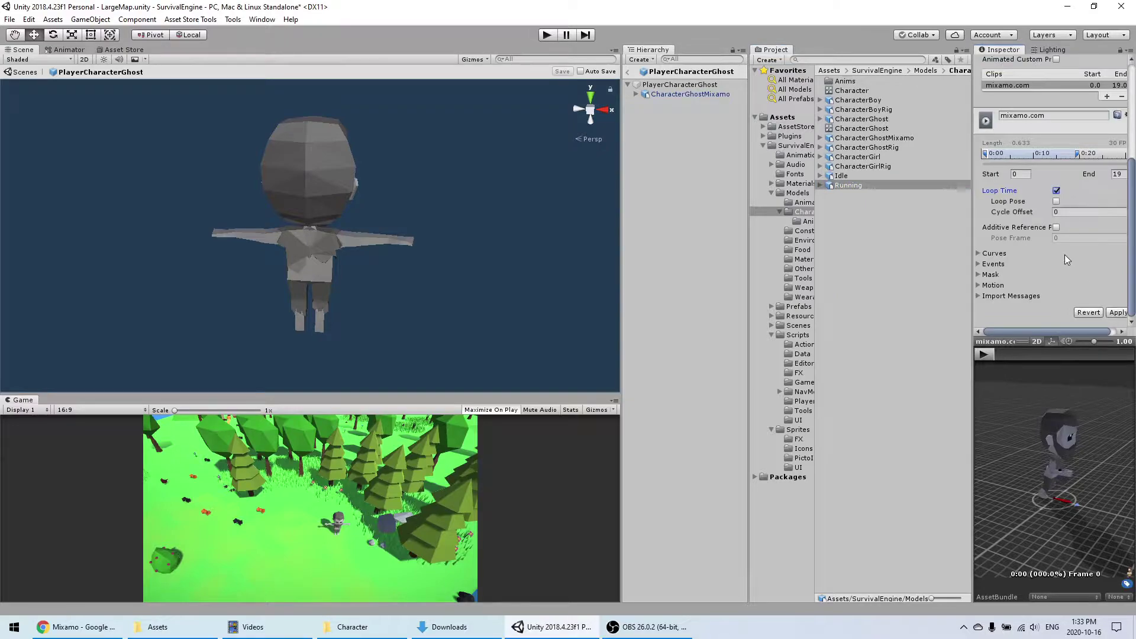
scroll(1071, 265, up, 3)
click(1048, 188)
text(run)
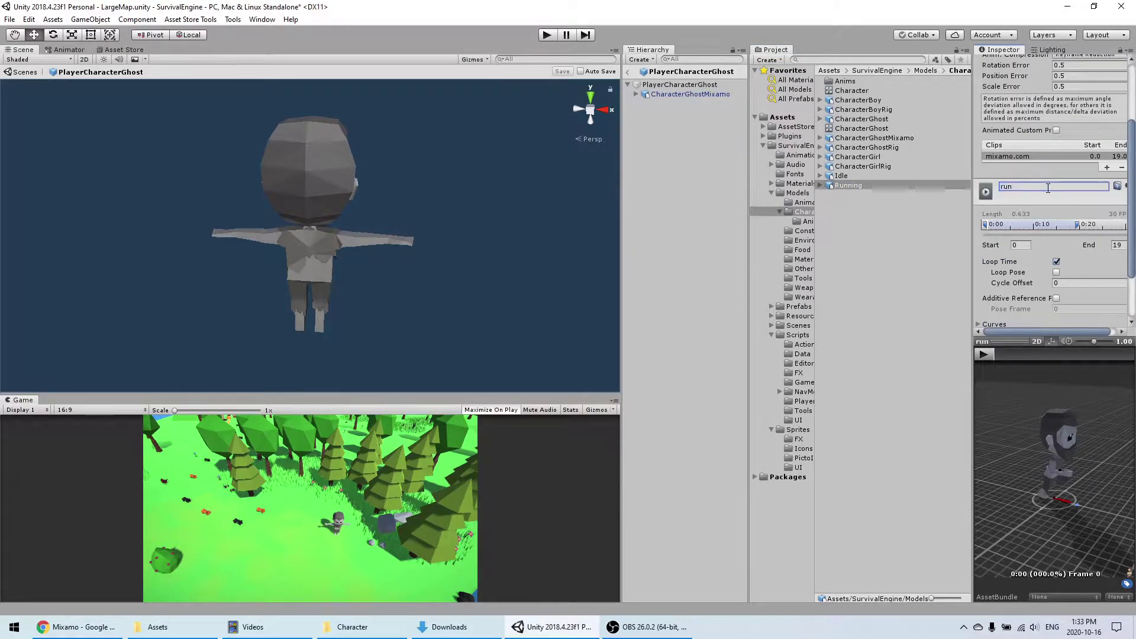
scroll(1050, 237, down, 3)
click(1116, 313)
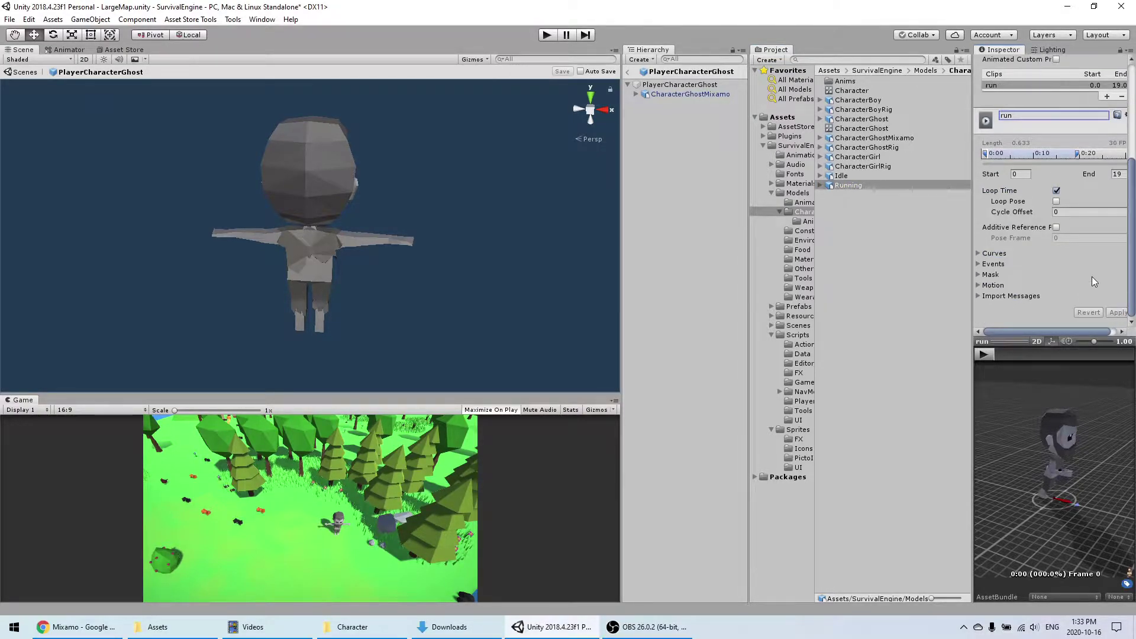
click(702, 147)
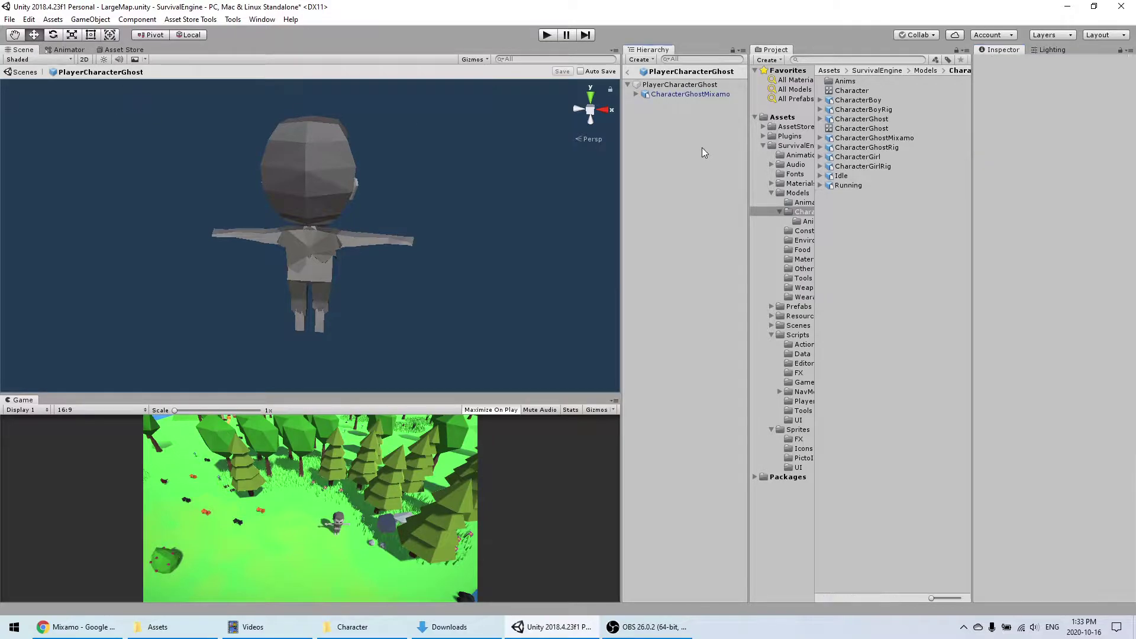
Step: Open the CharacterGhost animator controller and examine its state graph, ending on the settings of the idle state
click(852, 129)
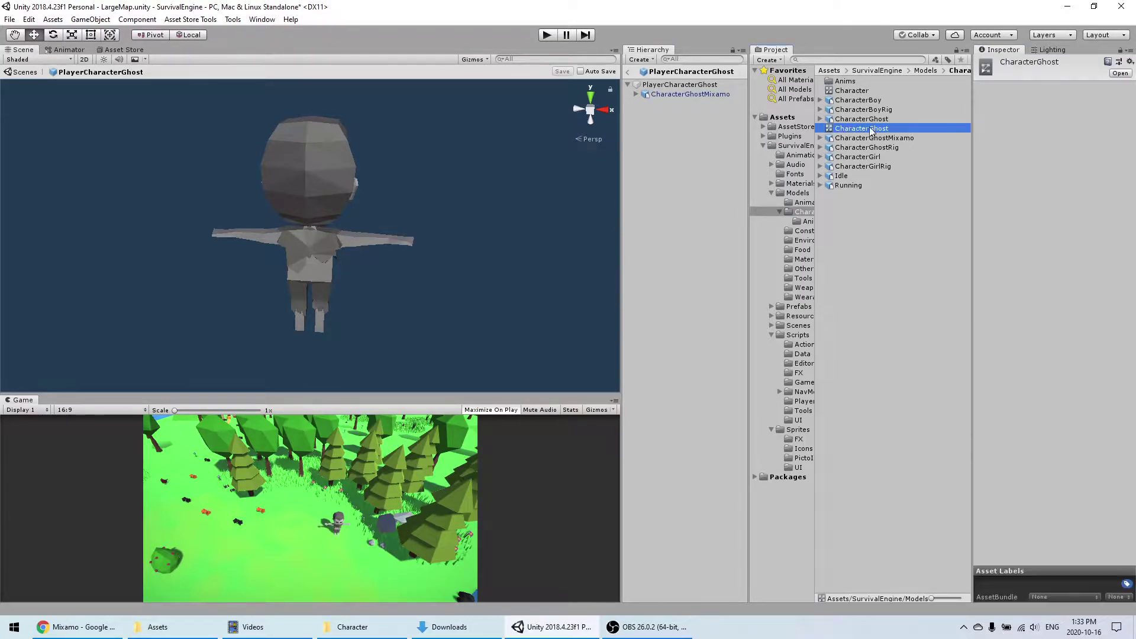
double_click(856, 130)
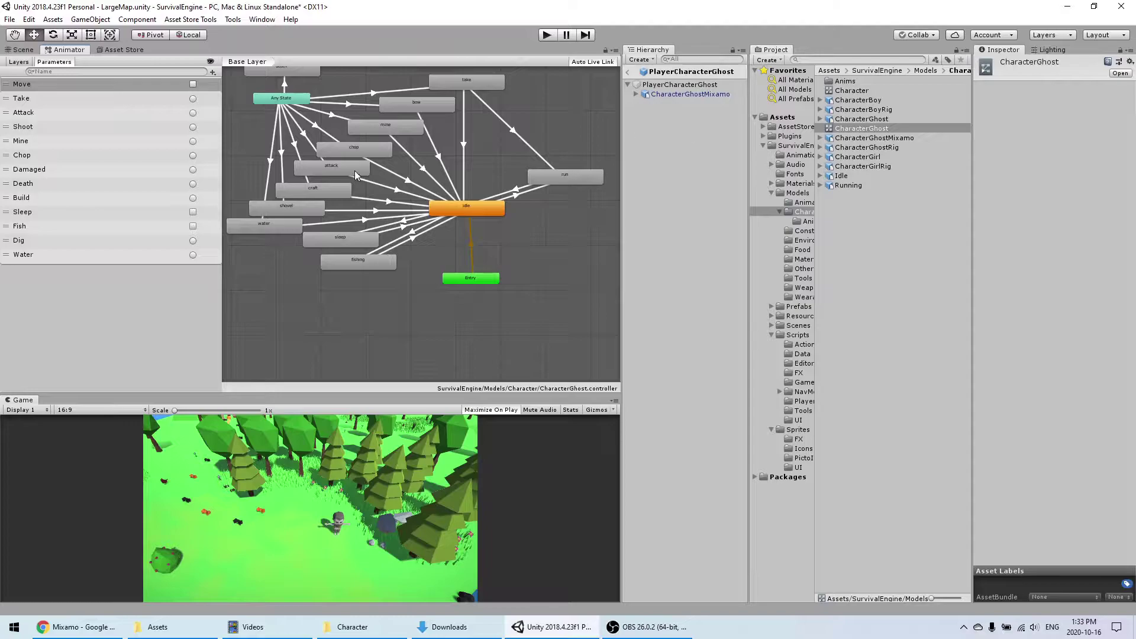
scroll(371, 249, down, 3)
middle_drag(428, 271, 404, 225)
scroll(363, 213, up, 3)
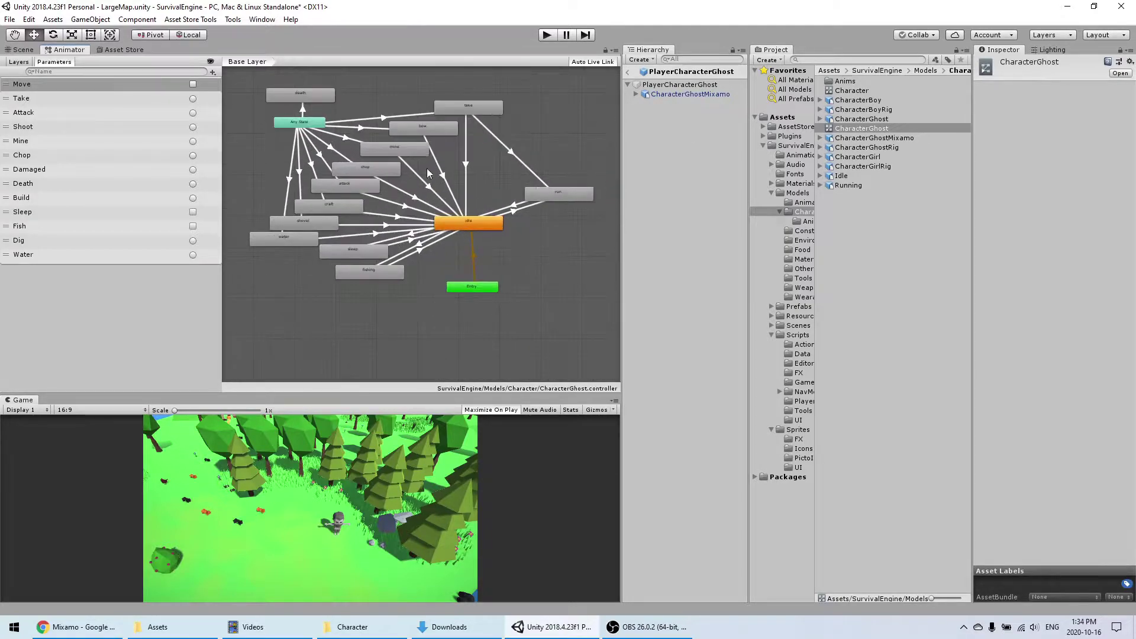
middle_drag(373, 164, 363, 224)
scroll(342, 187, up, 3)
scroll(364, 225, down, 3)
scroll(462, 242, up, 3)
click(425, 253)
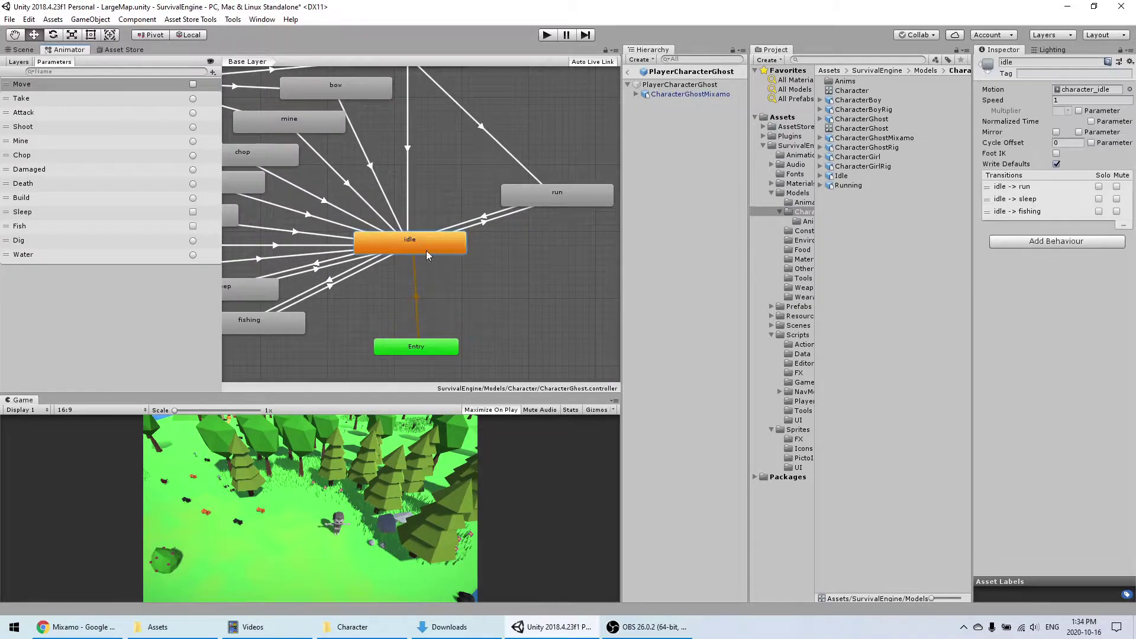
Step: Play-test the game by moving the ghost character around to check its animations, and end play mode
click(551, 36)
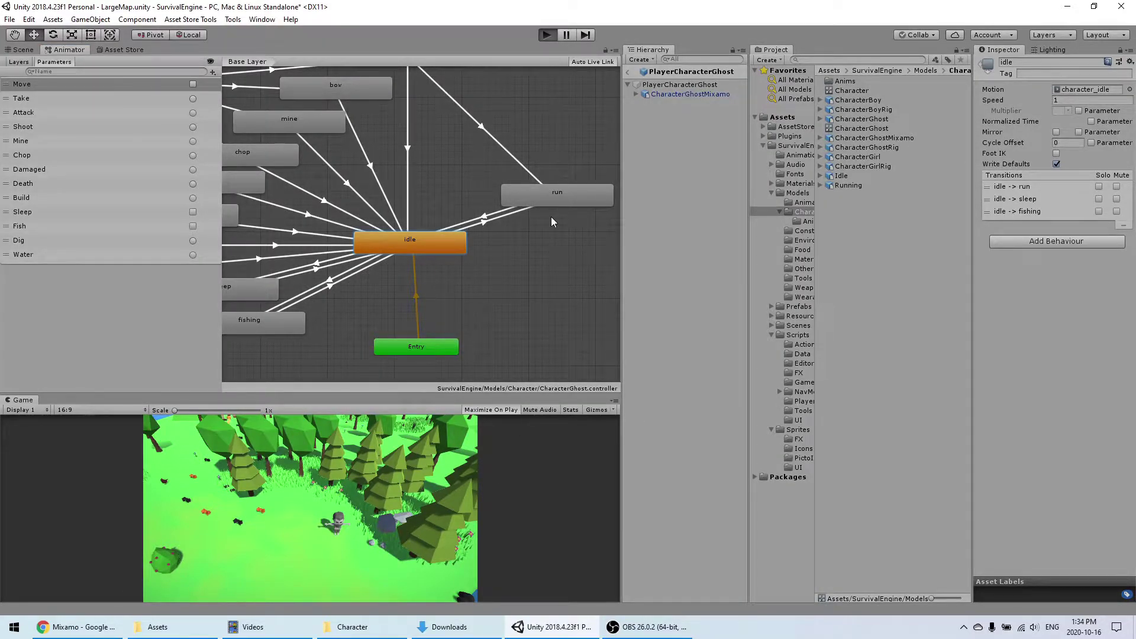
key(d)
key(a)
key(d)
key(a)
key(s)
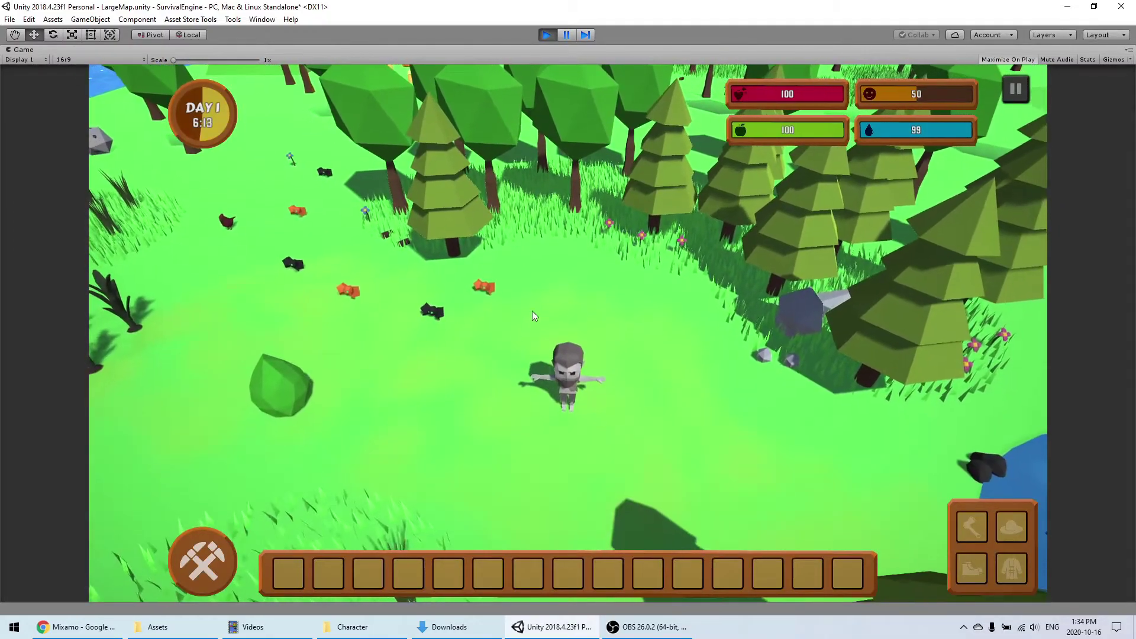
key(d)
key(w)
key(a)
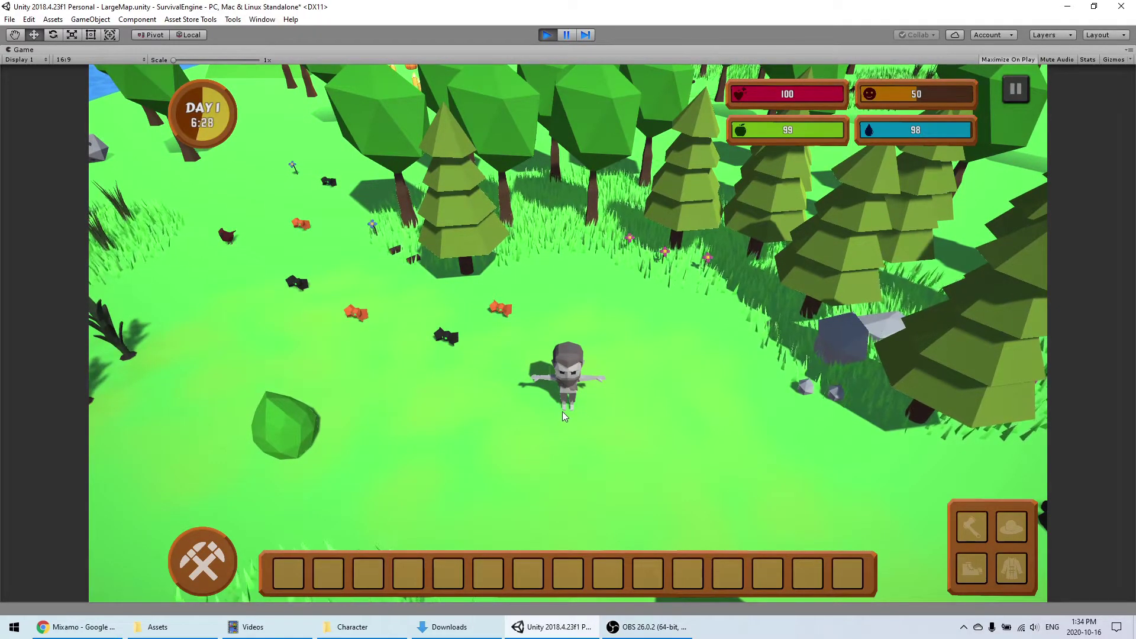
click(547, 35)
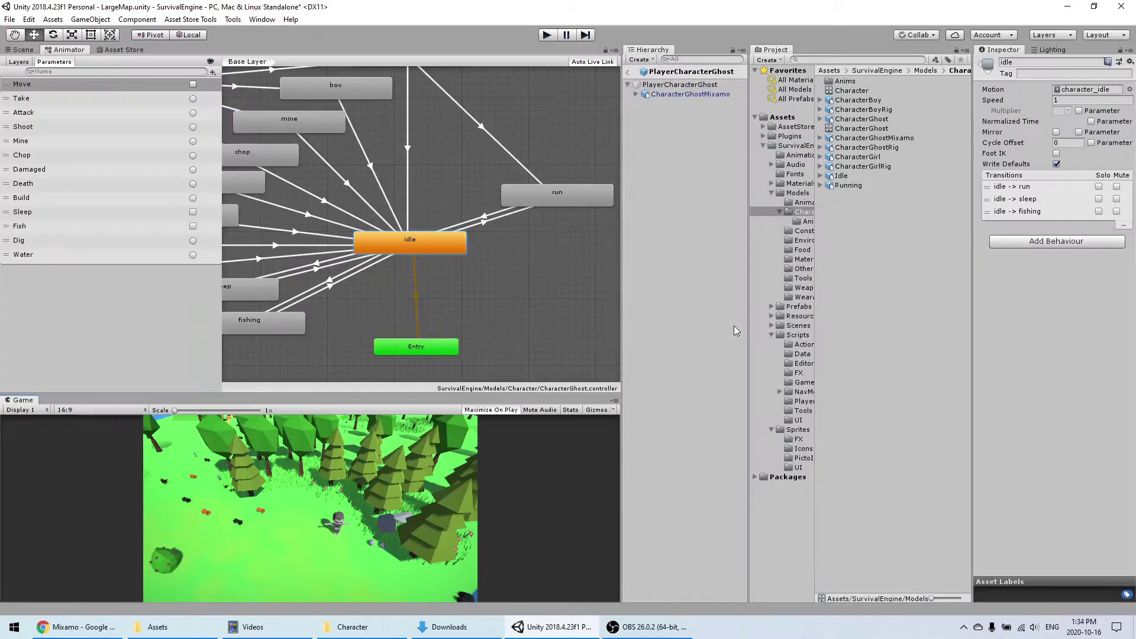
Step: Assign the Idle clip from the Idle model as the motion of the controller's idle state
middle_drag(438, 191, 445, 230)
scroll(456, 235, down, 3)
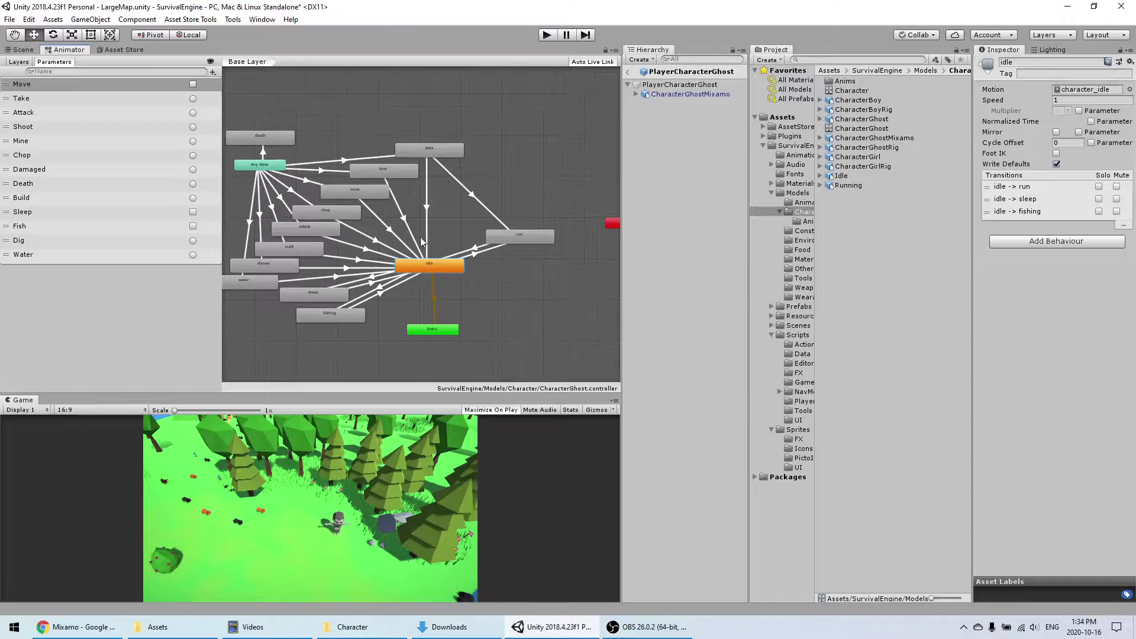
scroll(442, 268, up, 3)
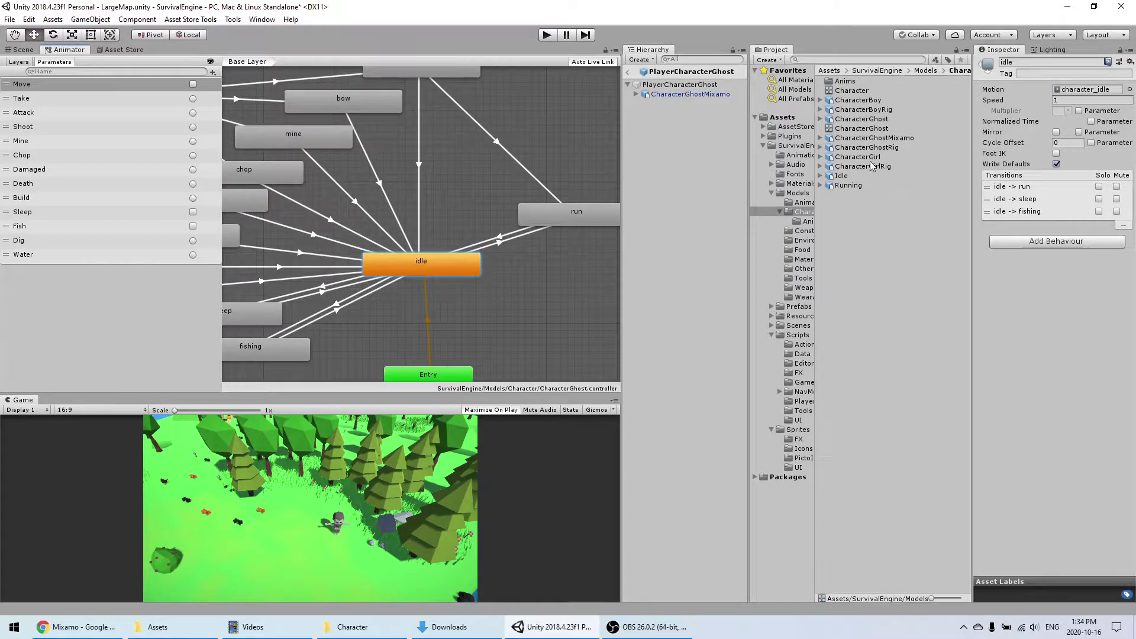
click(844, 185)
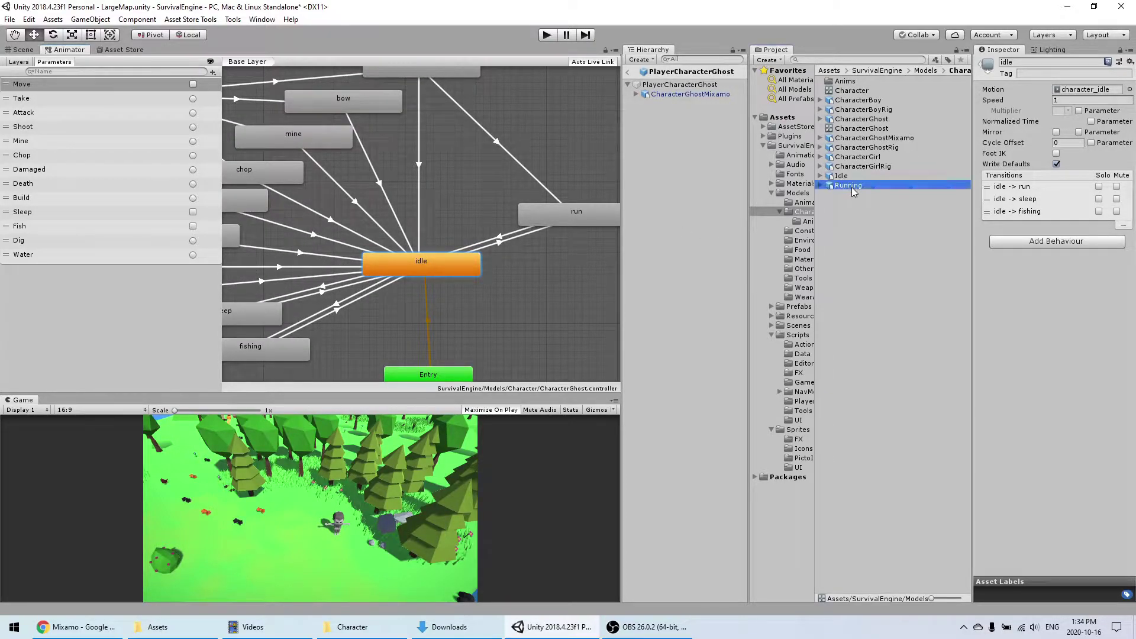
click(840, 176)
click(821, 175)
click(850, 270)
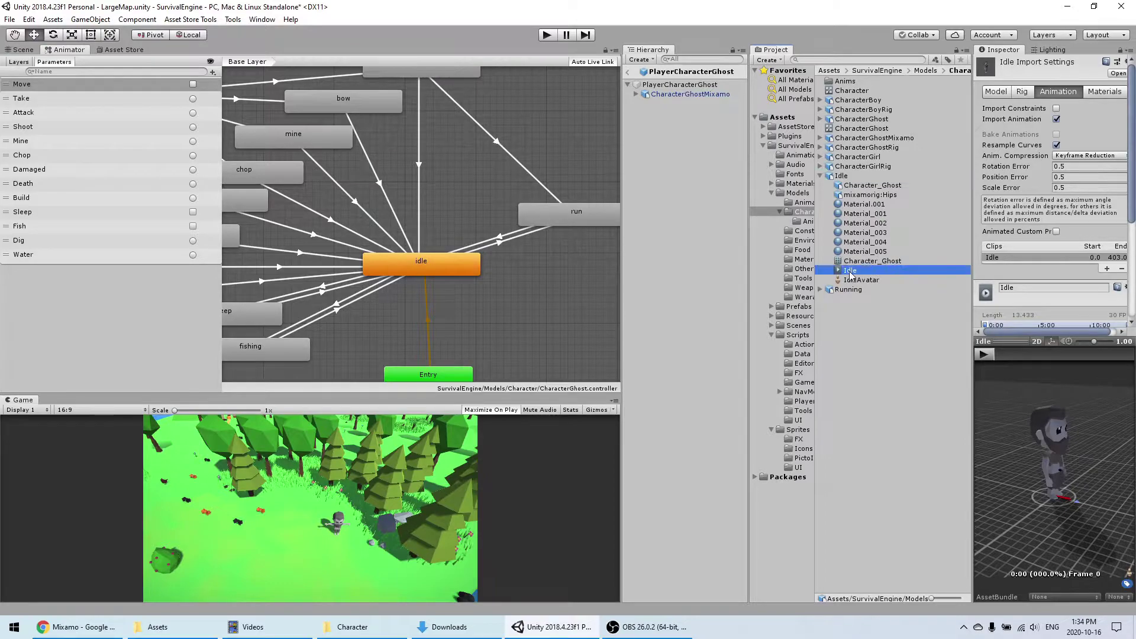
click(424, 266)
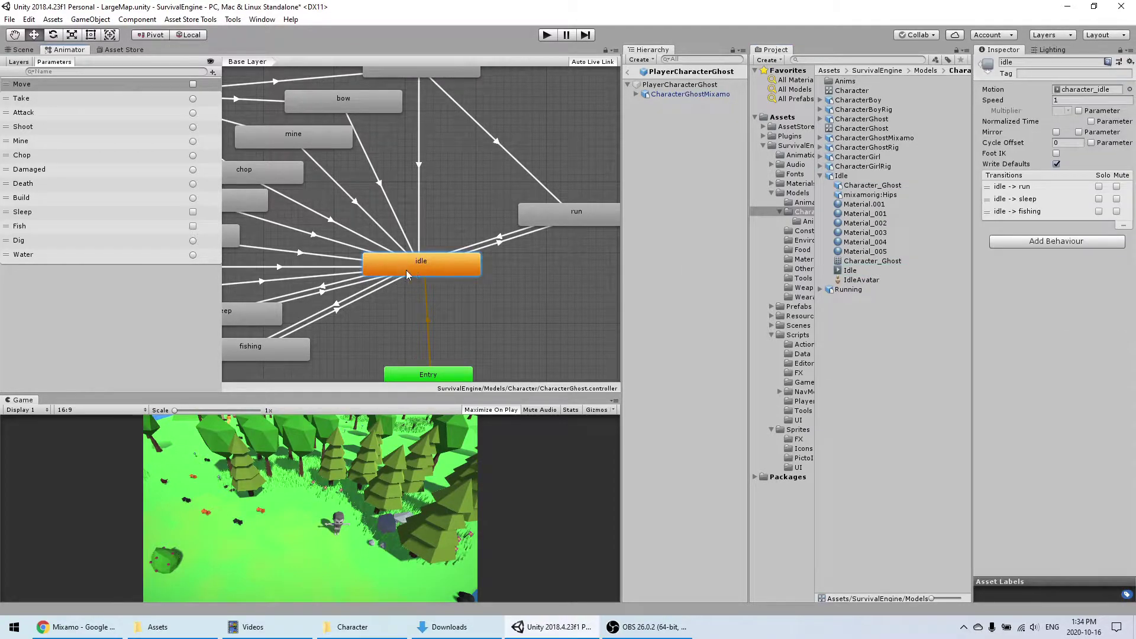
drag(870, 272, 1083, 96)
Step: Assign the run clip from the Running model as the motion of the controller's run state
middle_drag(579, 255, 555, 256)
click(547, 214)
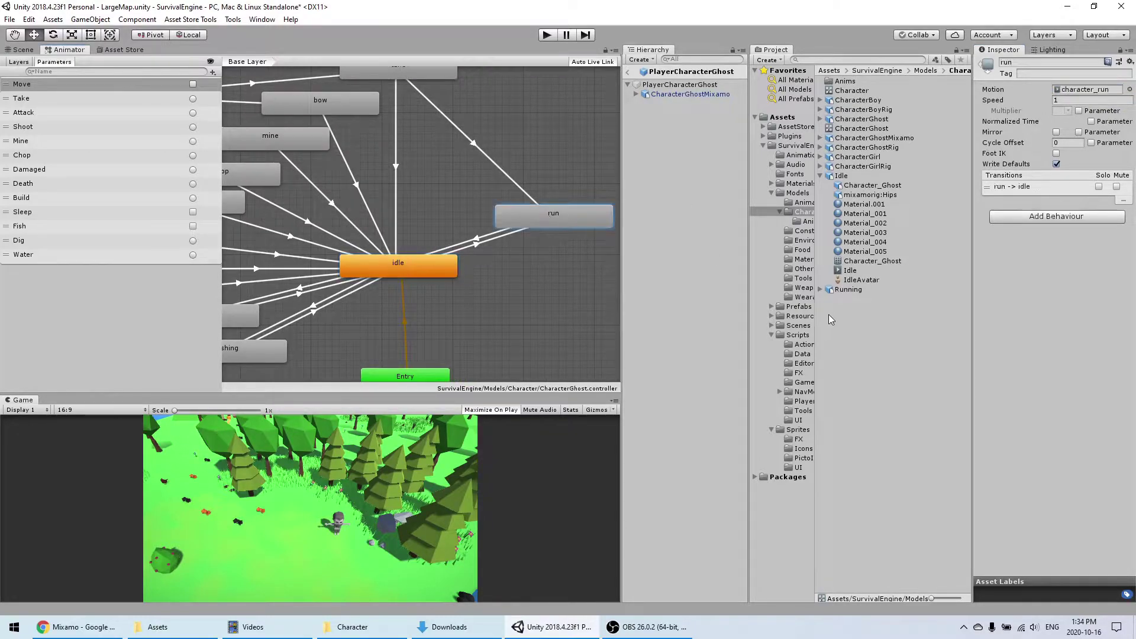
click(821, 290)
drag(848, 386, 1086, 96)
Step: Open the Animation window for CharacterGhostMixamo and display the keyframe tracks of its run clip
click(259, 19)
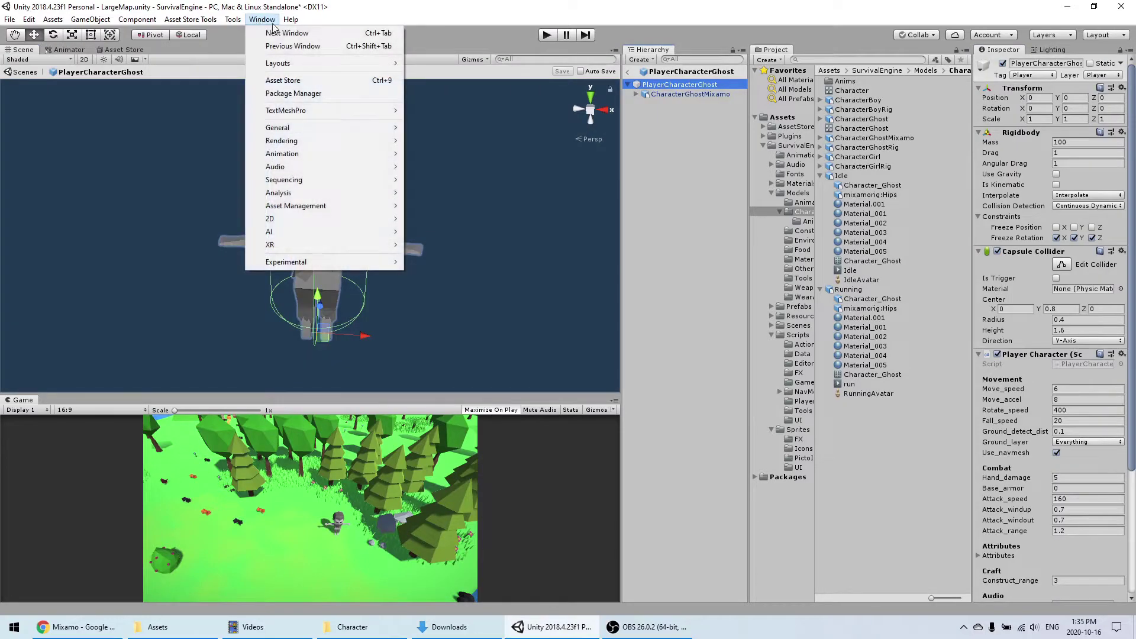
mouse_move(323, 157)
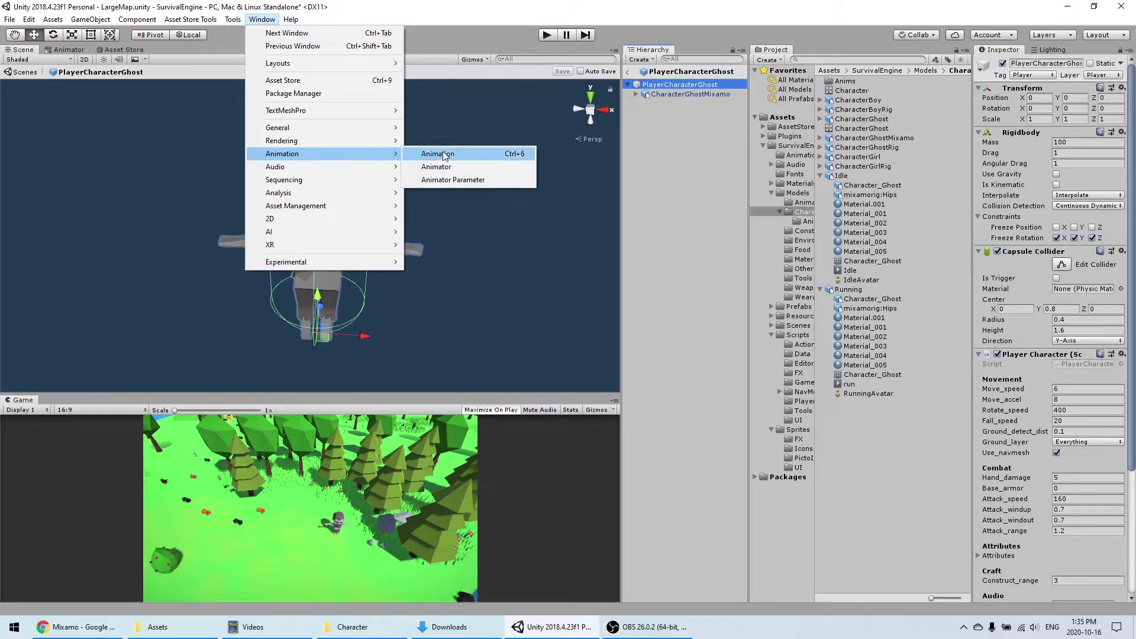
click(438, 154)
click(690, 94)
click(145, 321)
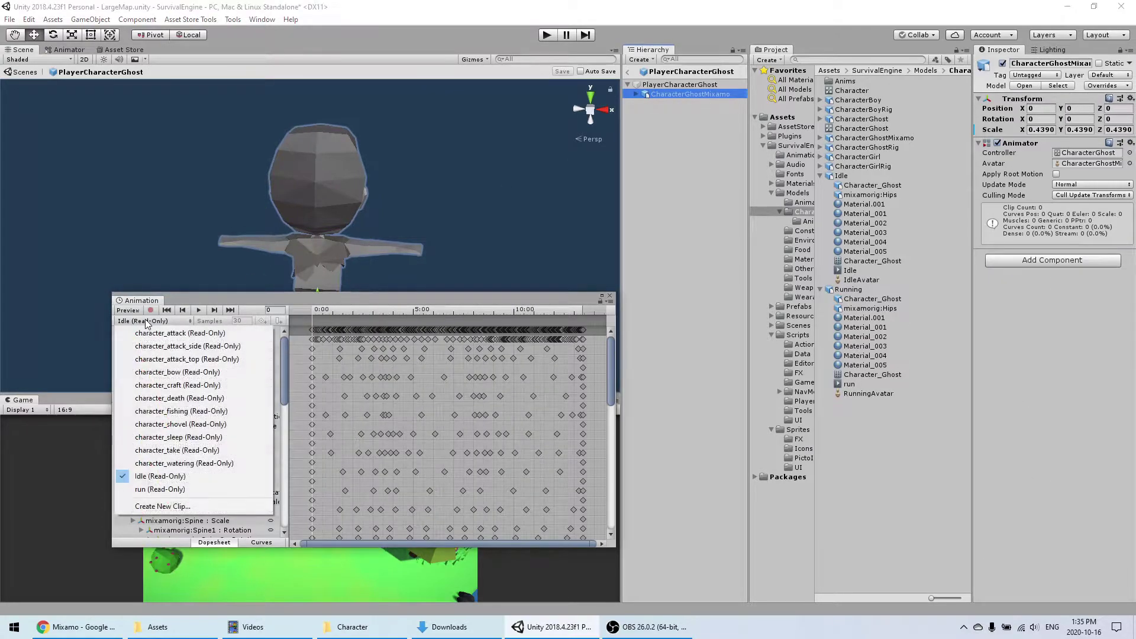
click(170, 489)
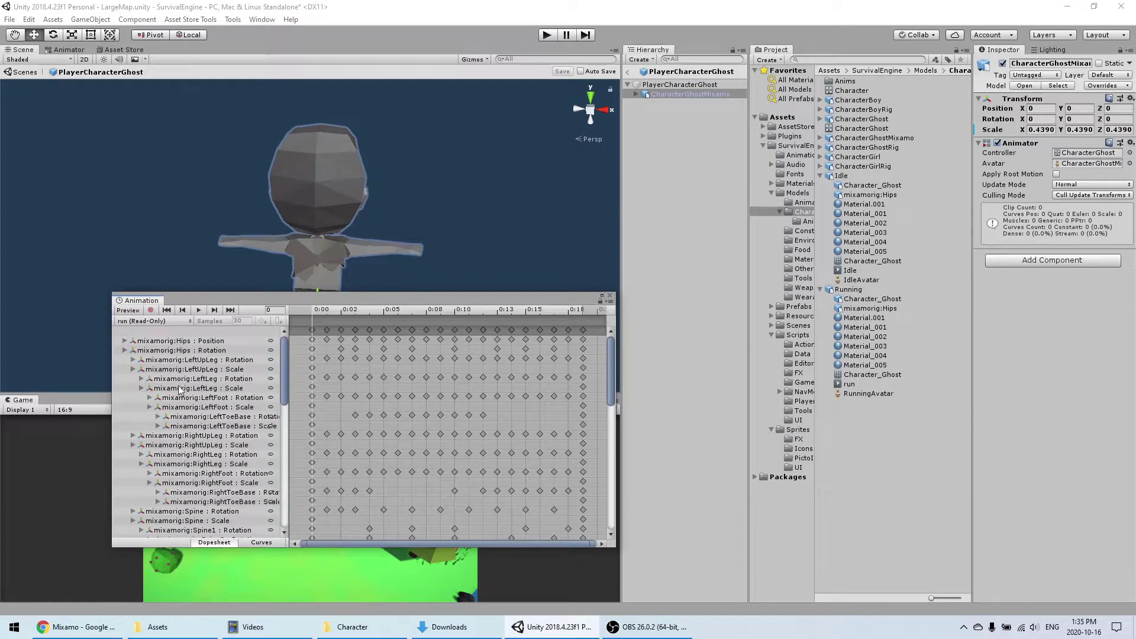
Step: Display the character_take clip and examine its bone tracks against the Mixamo rig
click(169, 320)
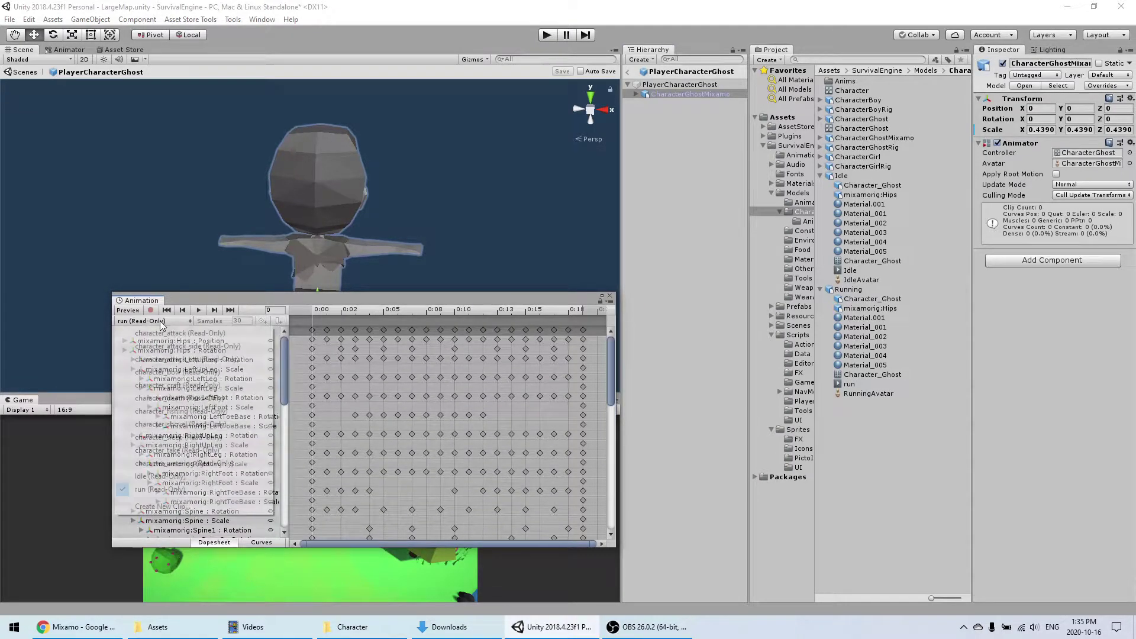
click(178, 450)
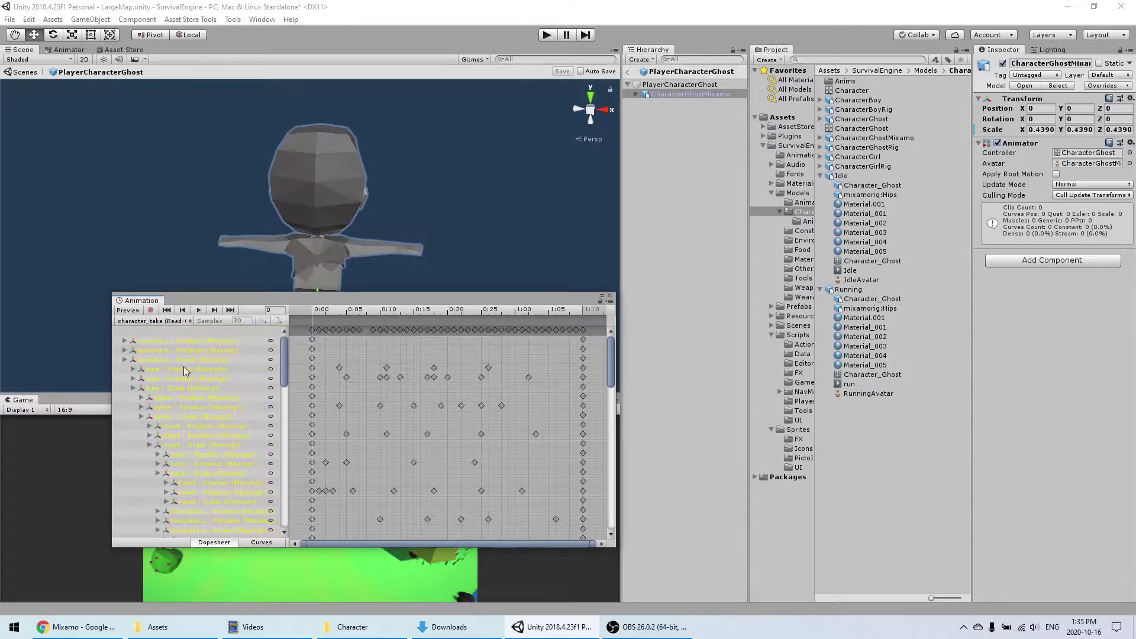
scroll(241, 405, down, 3)
scroll(216, 514, down, 3)
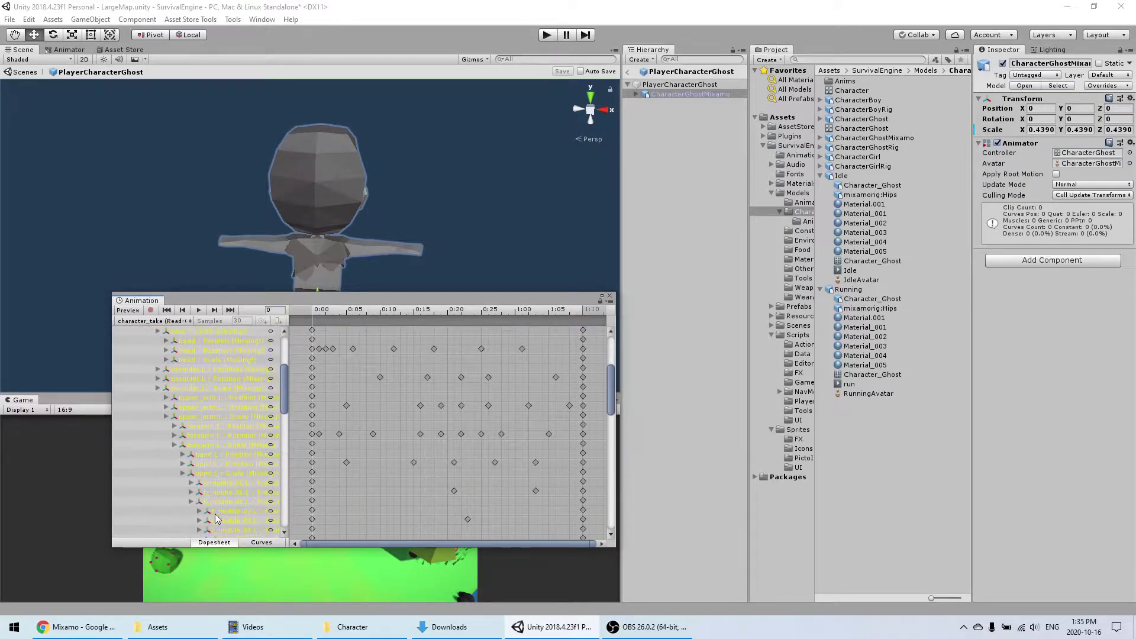
scroll(197, 412, up, 6)
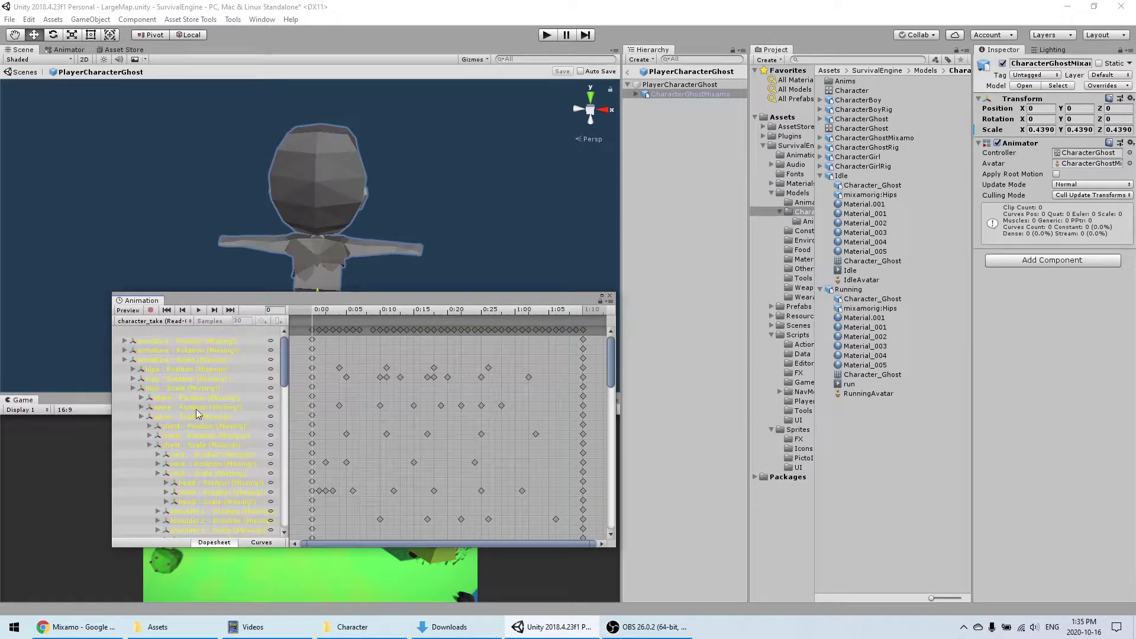
Step: Preview the Idle clip playing on the CharacterGhostMixamo model
click(160, 322)
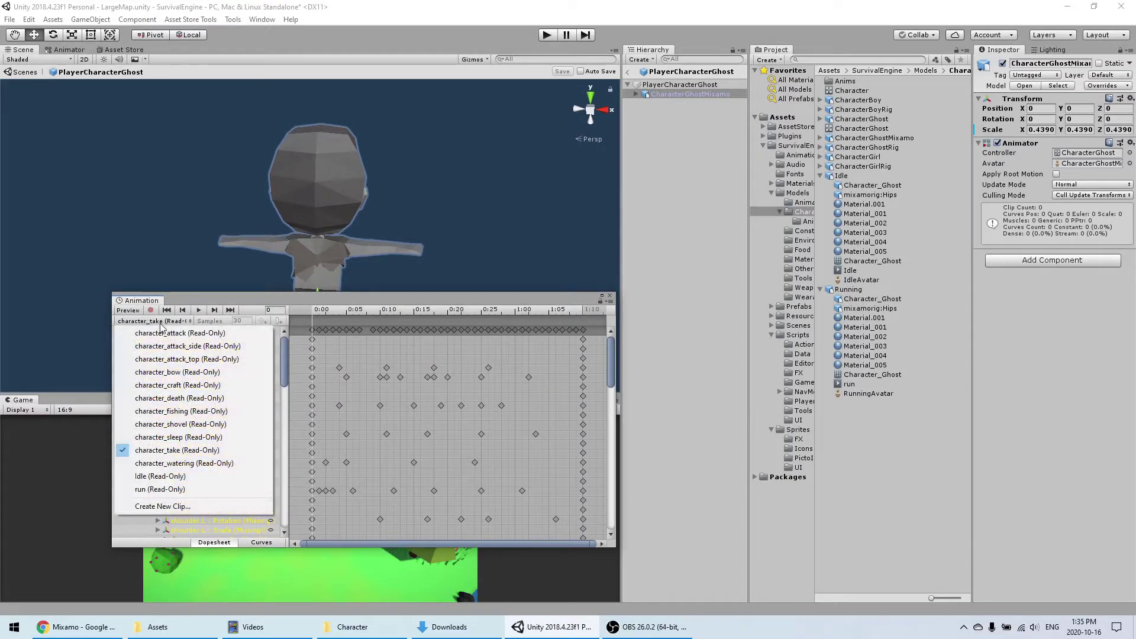
click(181, 477)
click(198, 310)
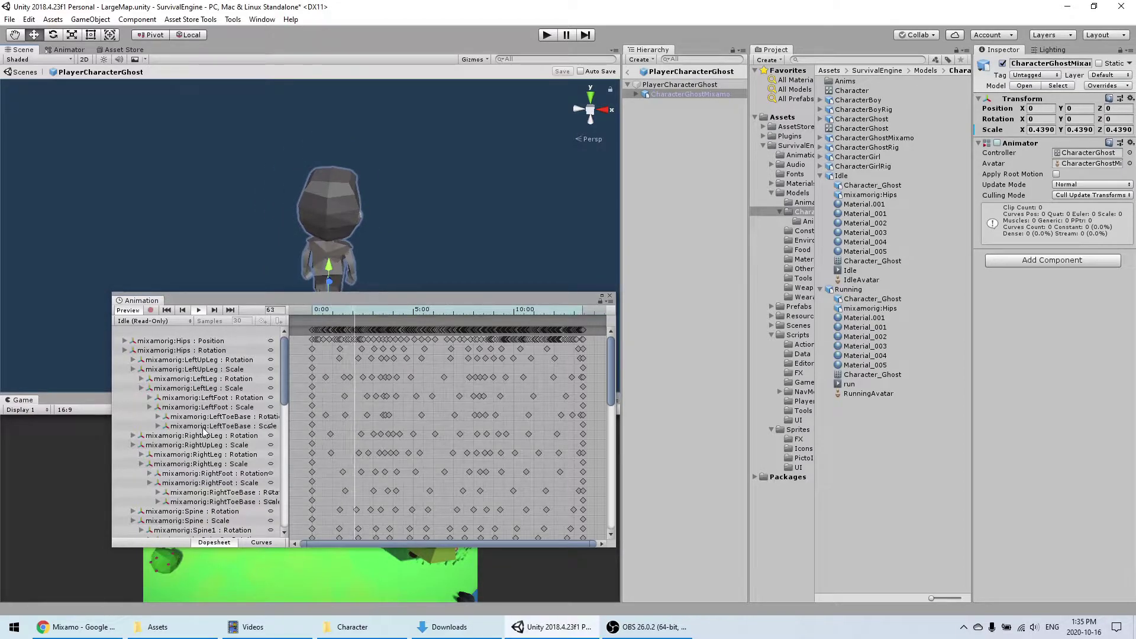
Step: Preview the run clip on the ghost model from the side and close the Animation window
click(159, 322)
click(170, 490)
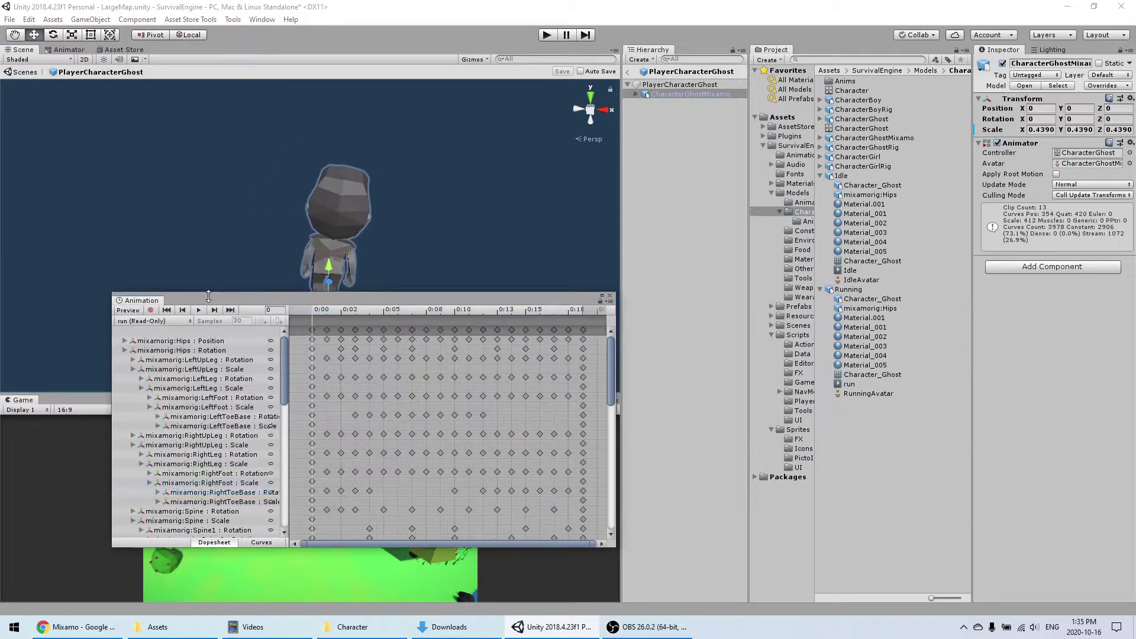
click(199, 310)
middle_drag(274, 221, 363, 231)
right_drag(363, 231, 399, 180)
middle_drag(398, 180, 615, 121)
right_drag(437, 192, 467, 201)
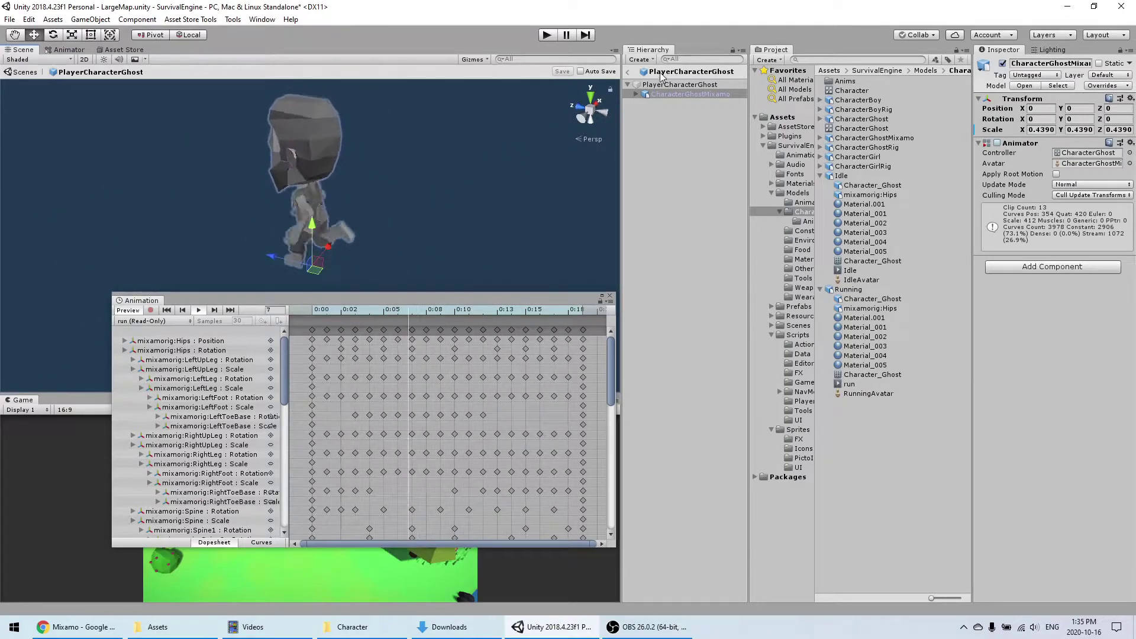
click(610, 295)
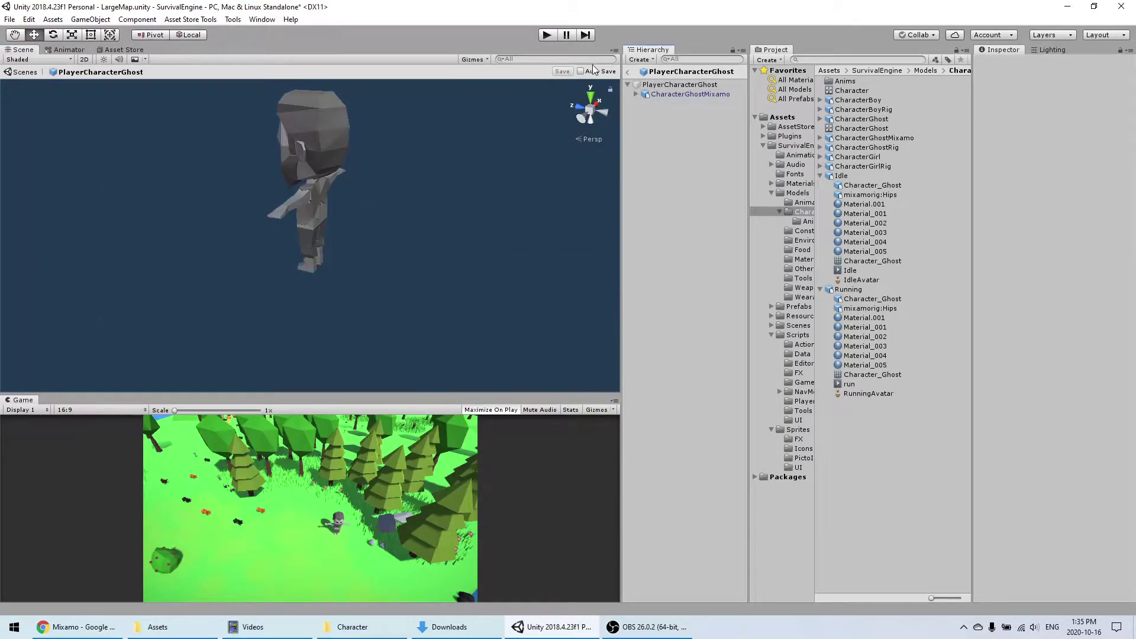
Step: Return from the prefab to the scene and play-test the ghost's idle and running animations by moving it around
click(628, 72)
click(547, 35)
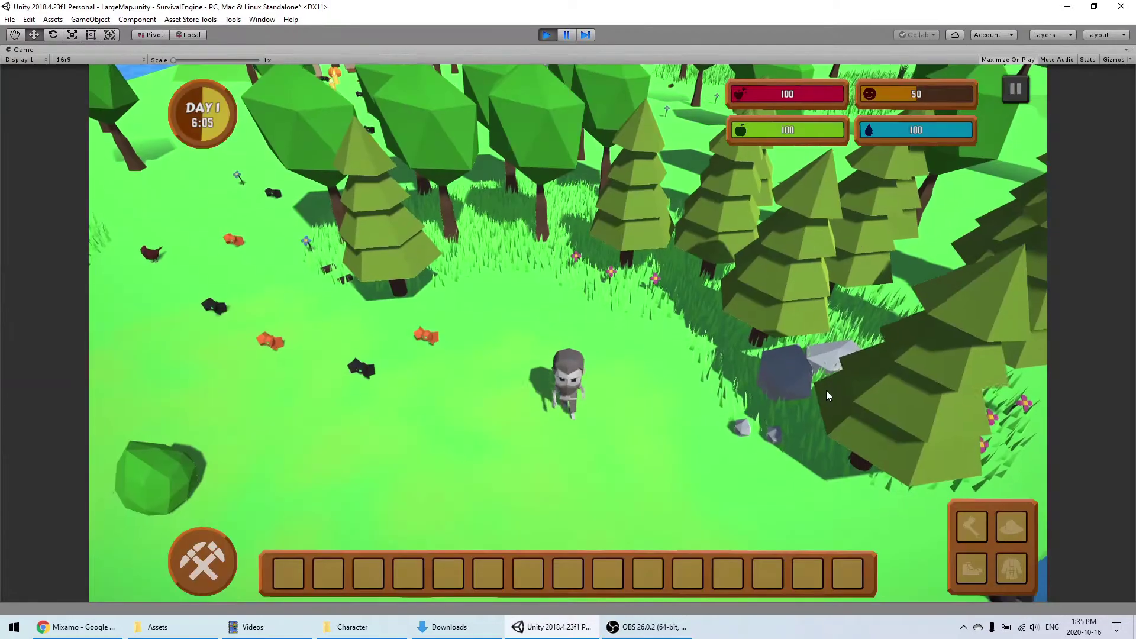
key(w)
key(d)
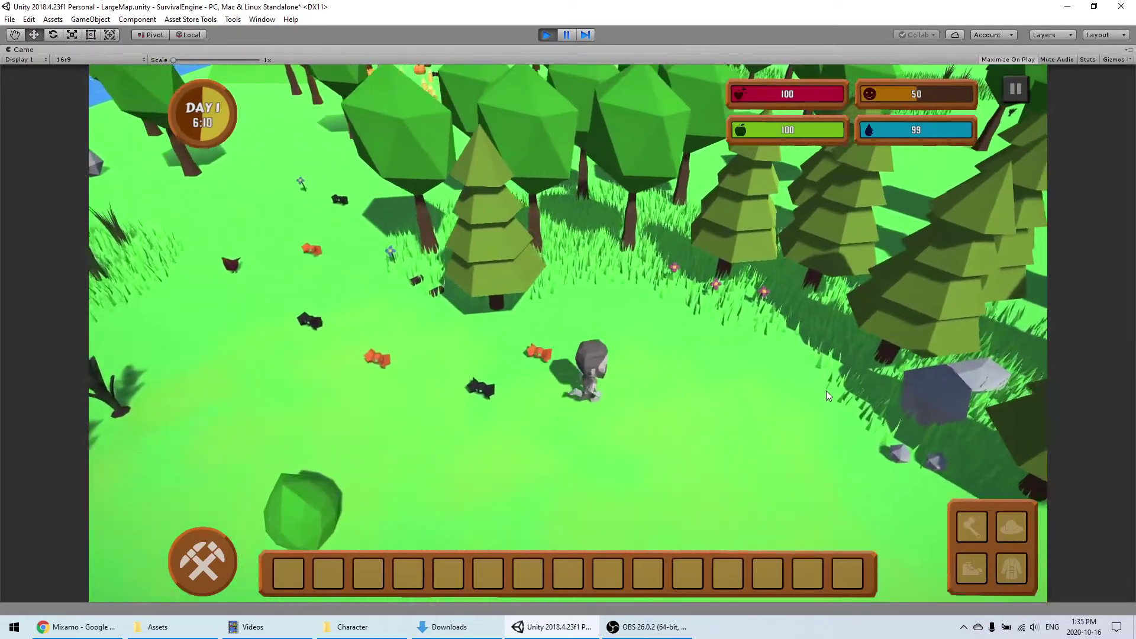
key(s)
key(a)
key(w)
key(d)
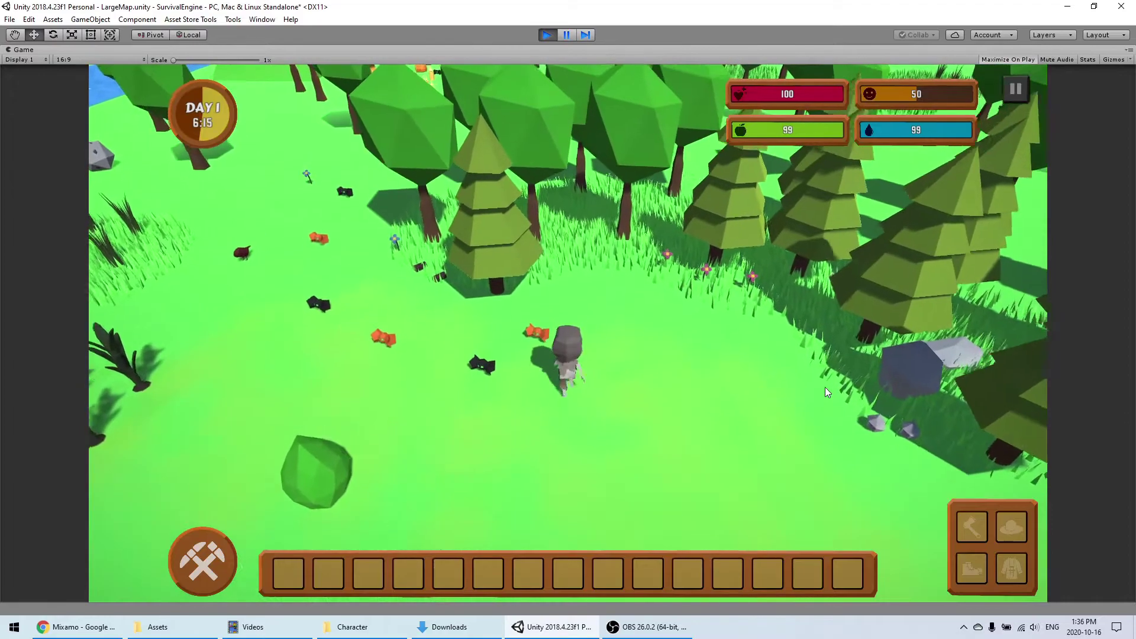
key(s)
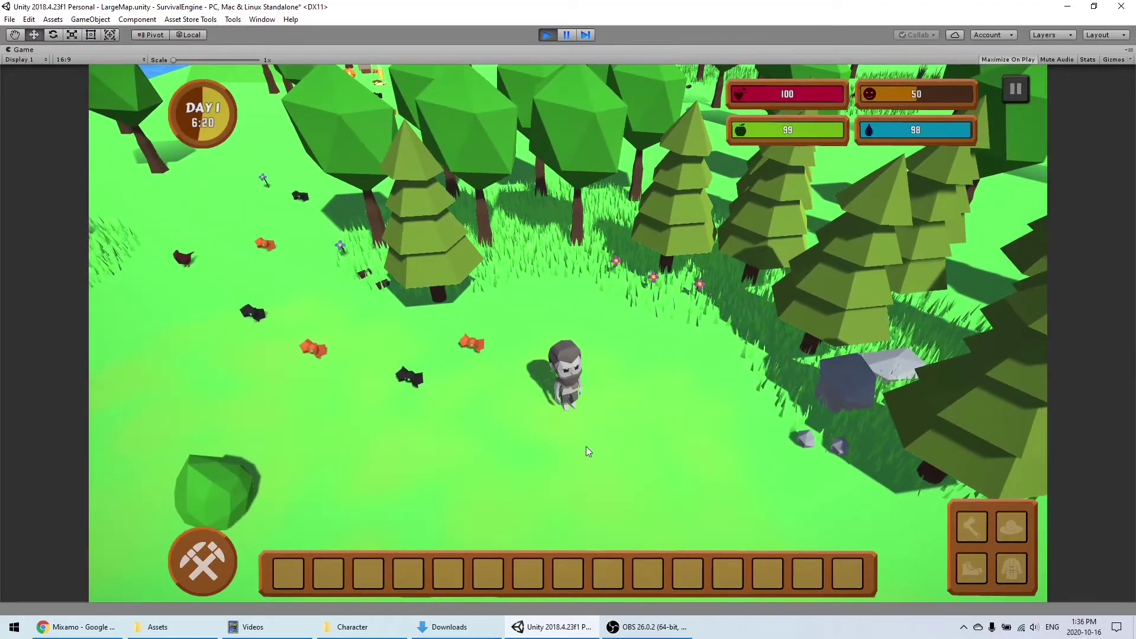
Step: Run the ghost in several directions around the clearing to check its movement animations and stop the play test
click(648, 410)
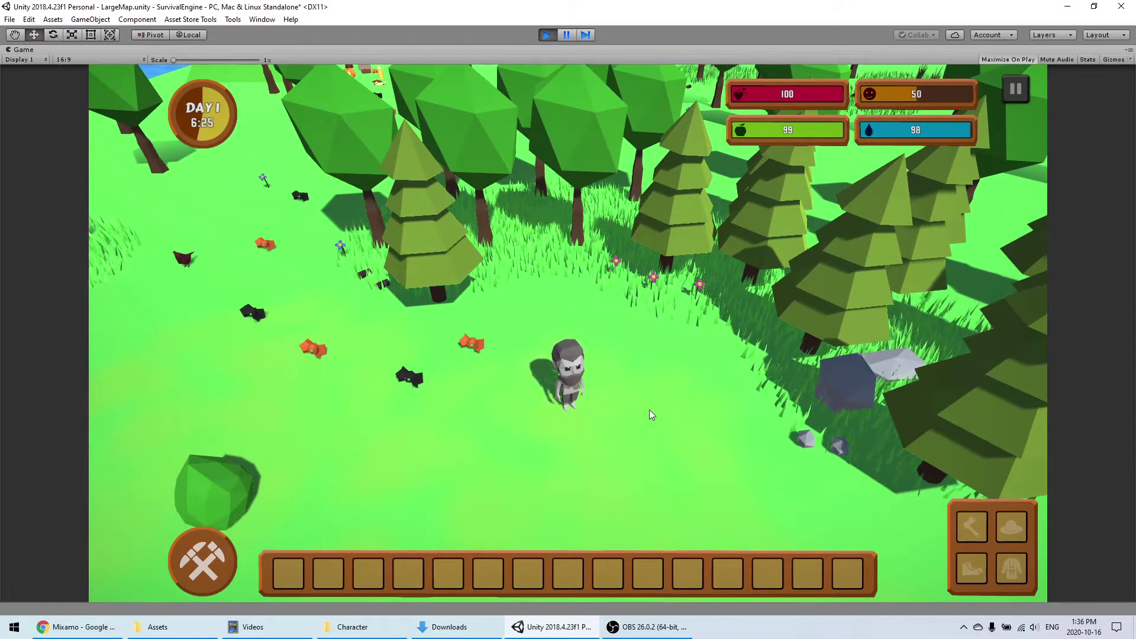
key(a)
key(w)
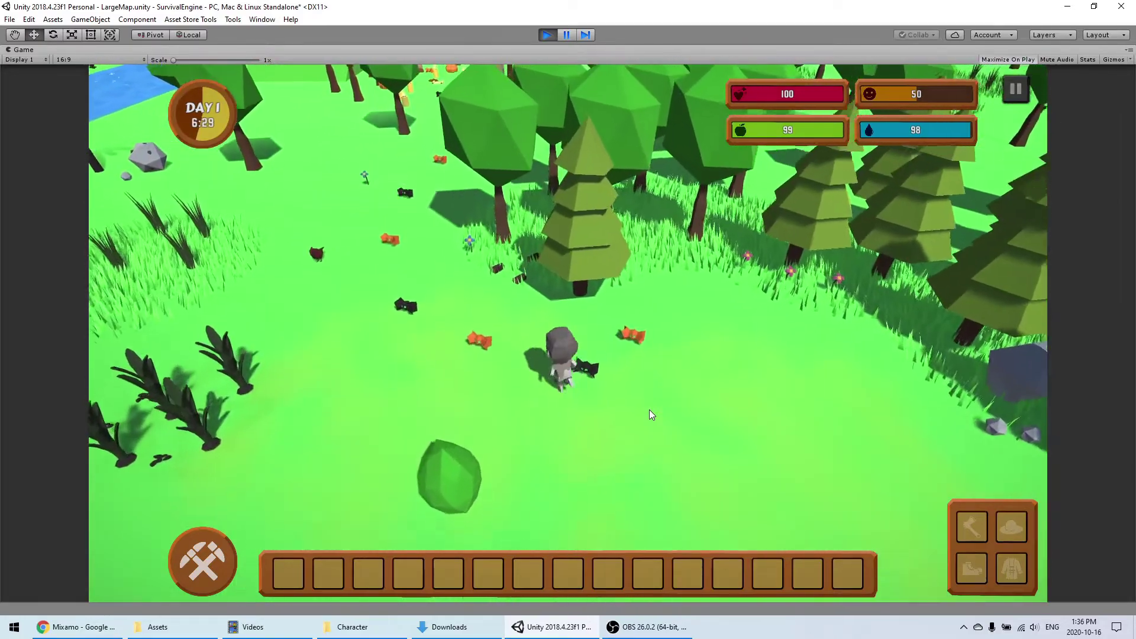
key(d)
key(s)
key(w)
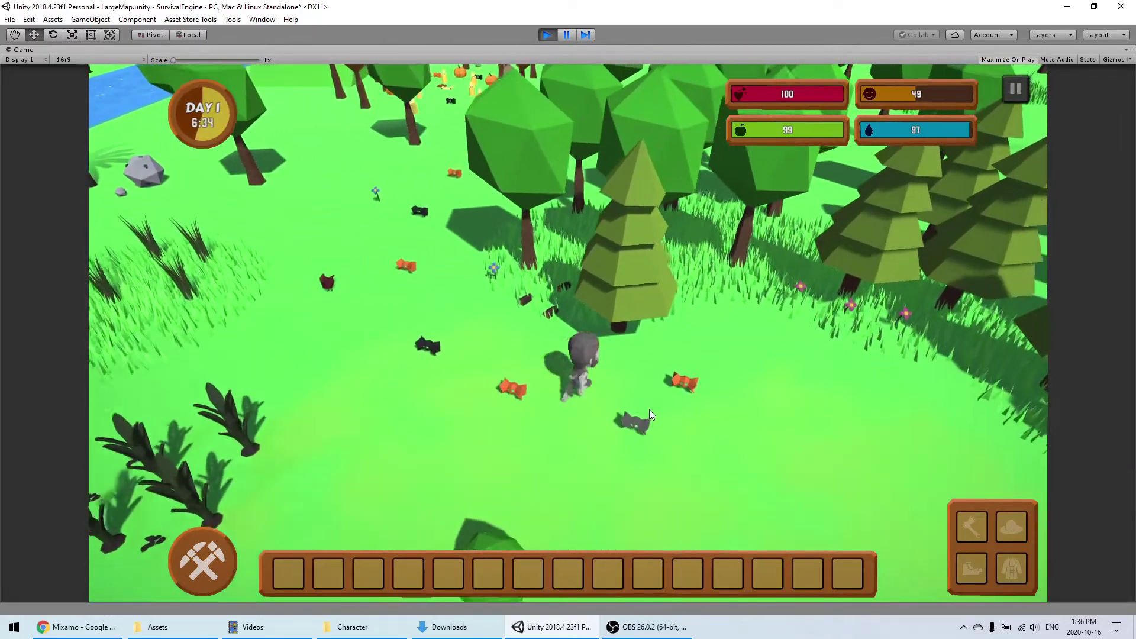
key(s)
click(547, 34)
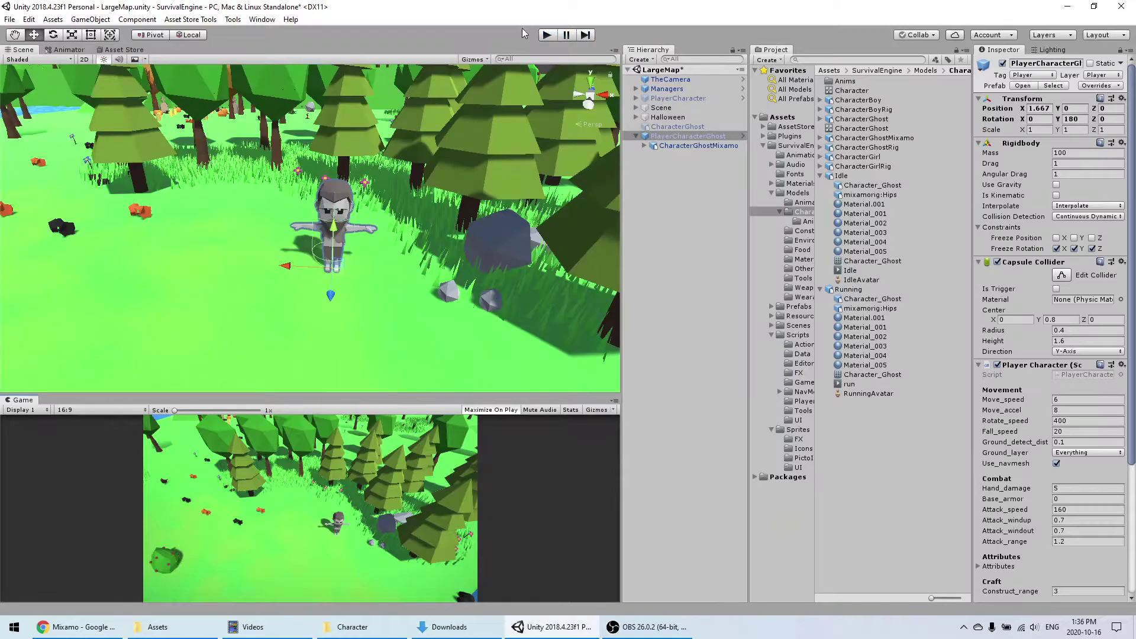
alt+drag(487, 191, 453, 191)
right_drag(453, 191, 435, 203)
scroll(435, 202, up, 3)
middle_drag(435, 207, 420, 272)
alt+drag(420, 272, 373, 289)
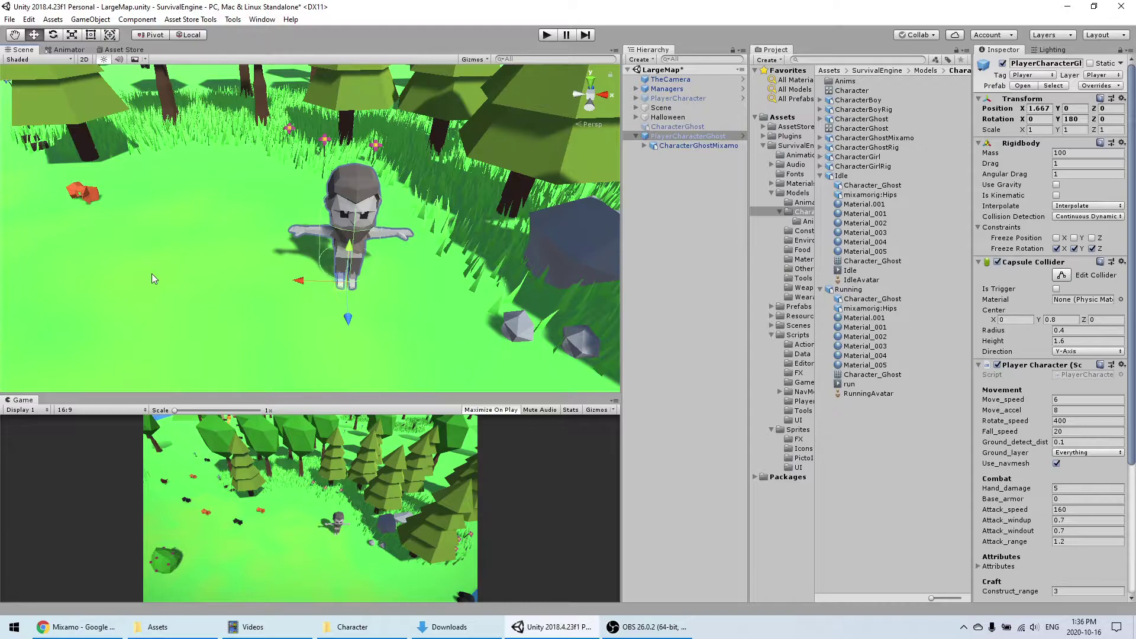
alt+drag(321, 195, 379, 279)
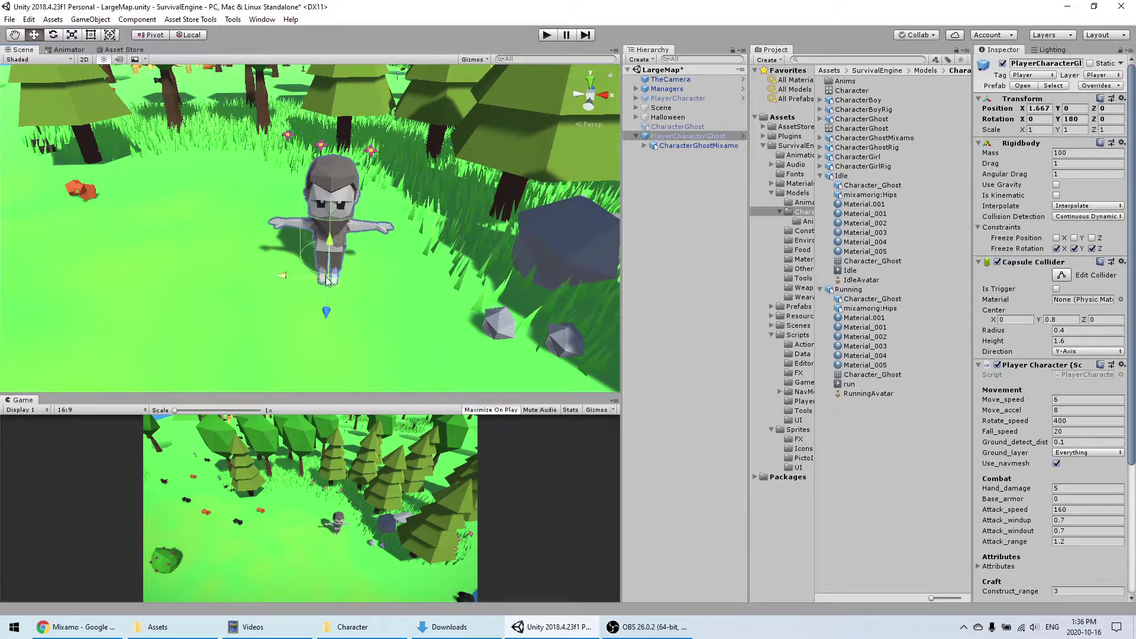
alt+drag(387, 243, 371, 271)
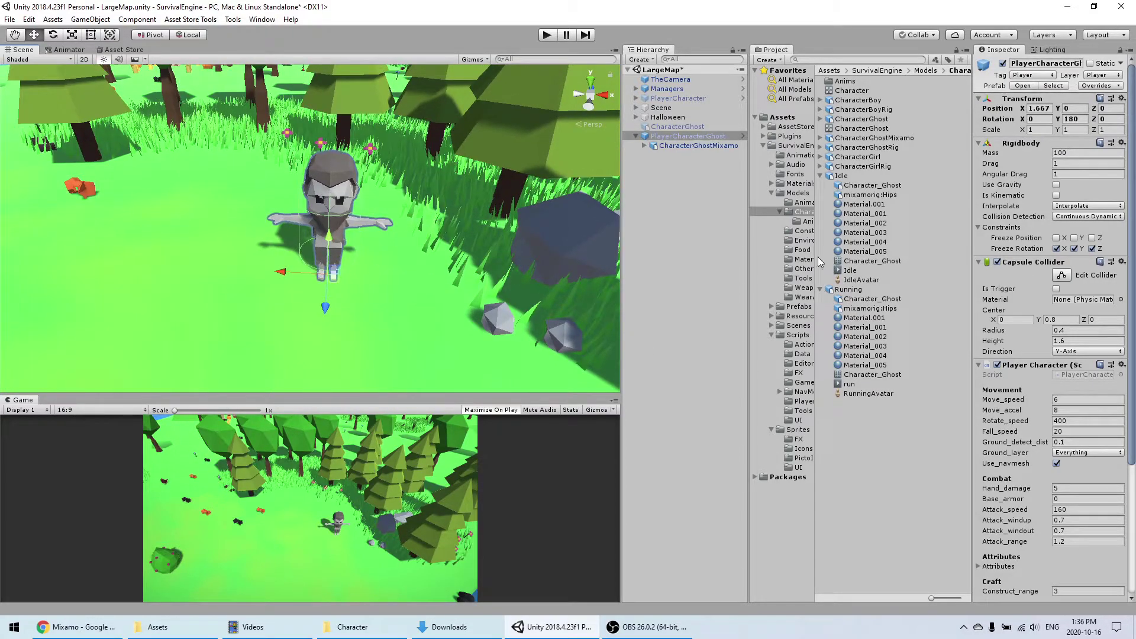
Step: Place the Hat, Boots, Axe, Bow and ArmorMetal prefabs from Prefabs/Items on the grass beside the ghost
click(799, 307)
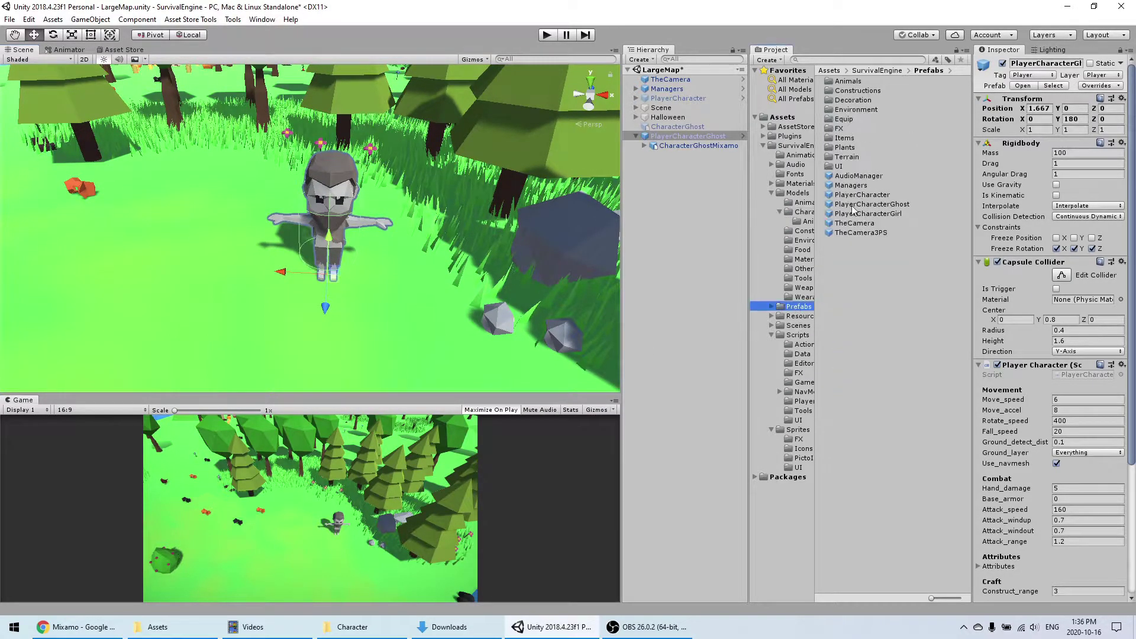
double_click(846, 139)
middle_drag(341, 306, 828, 332)
click(844, 385)
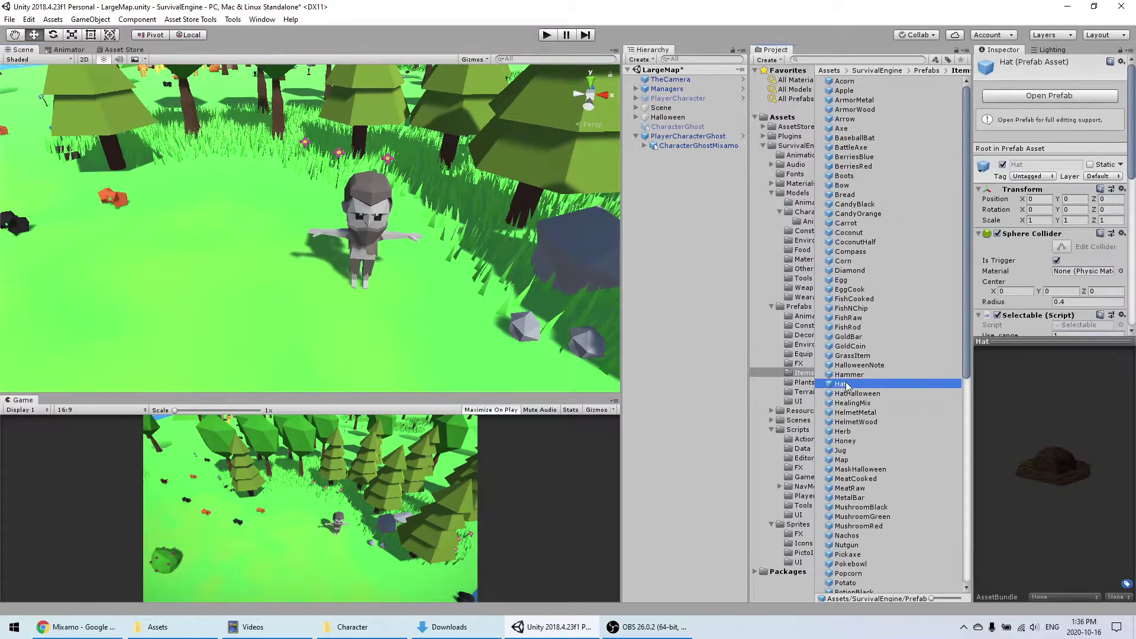
drag(620, 316, 236, 227)
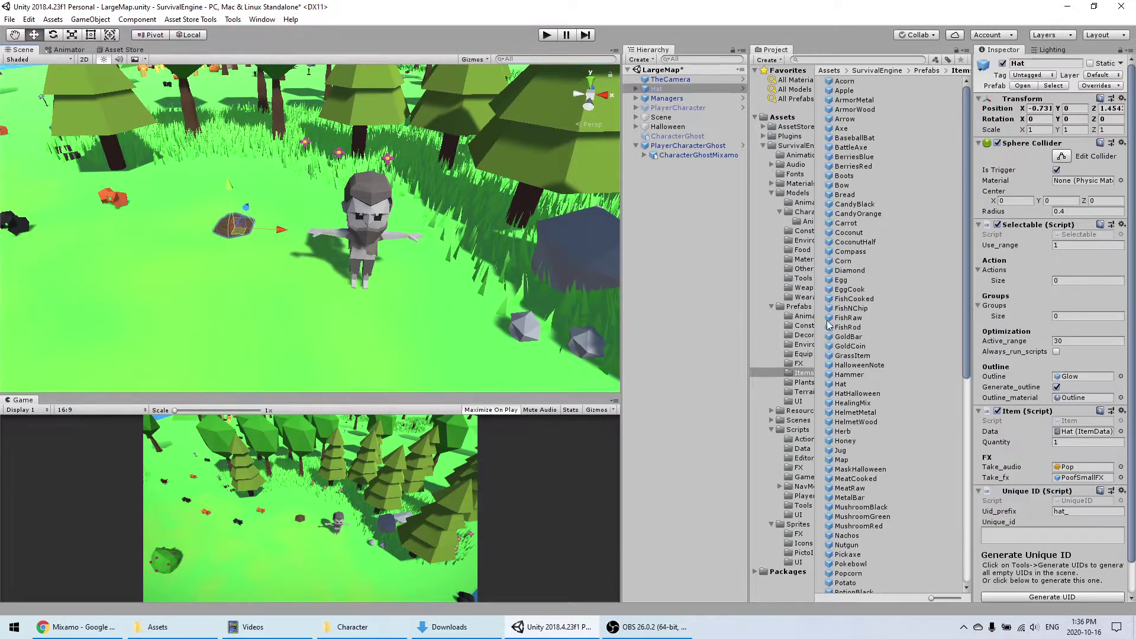
scroll(918, 399, down, 5)
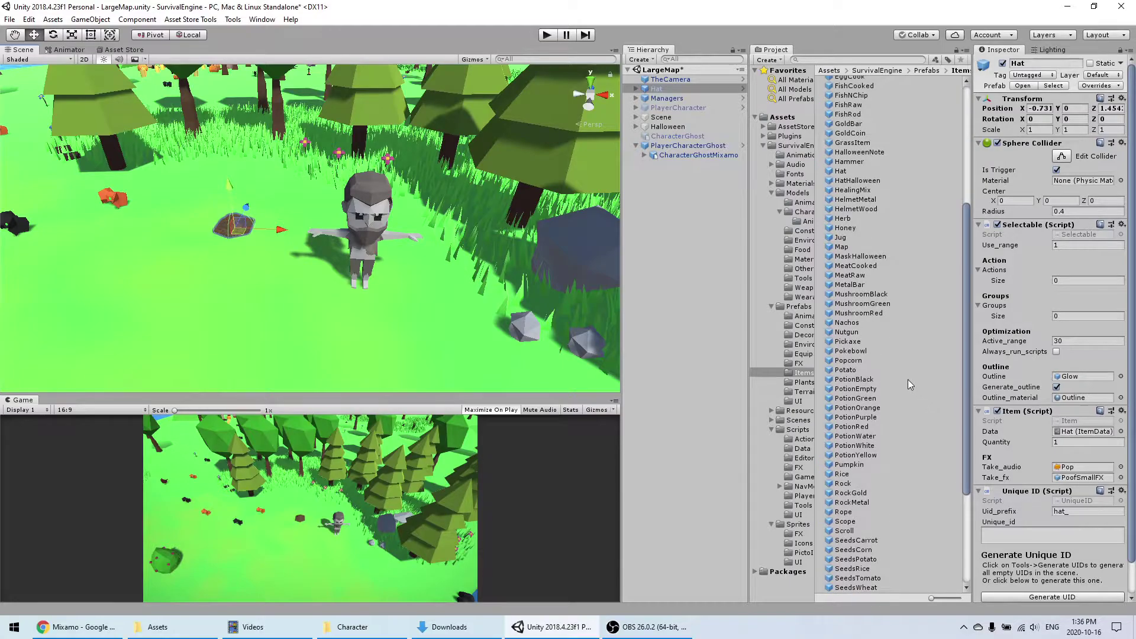
mouse_move(255, 220)
right_down()
mouse_move(238, 216)
mouse_move(271, 227)
right_up()
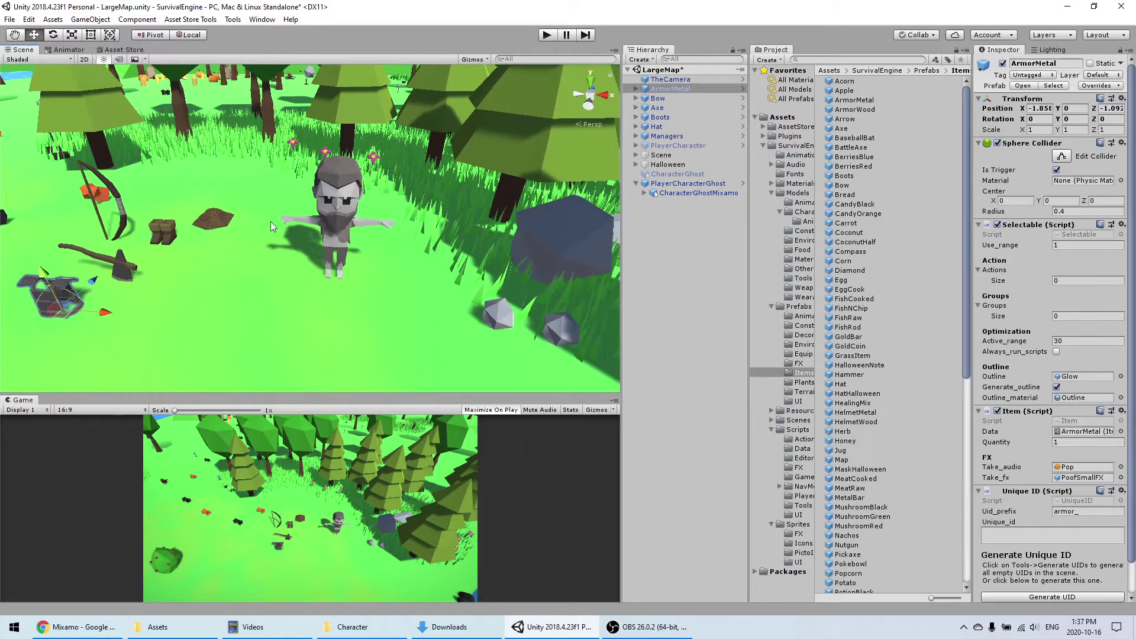
Step: Delete the unused CharacterGhost object from the scene and activate the original PlayerCharacter object
click(681, 174)
click(678, 145)
click(1002, 63)
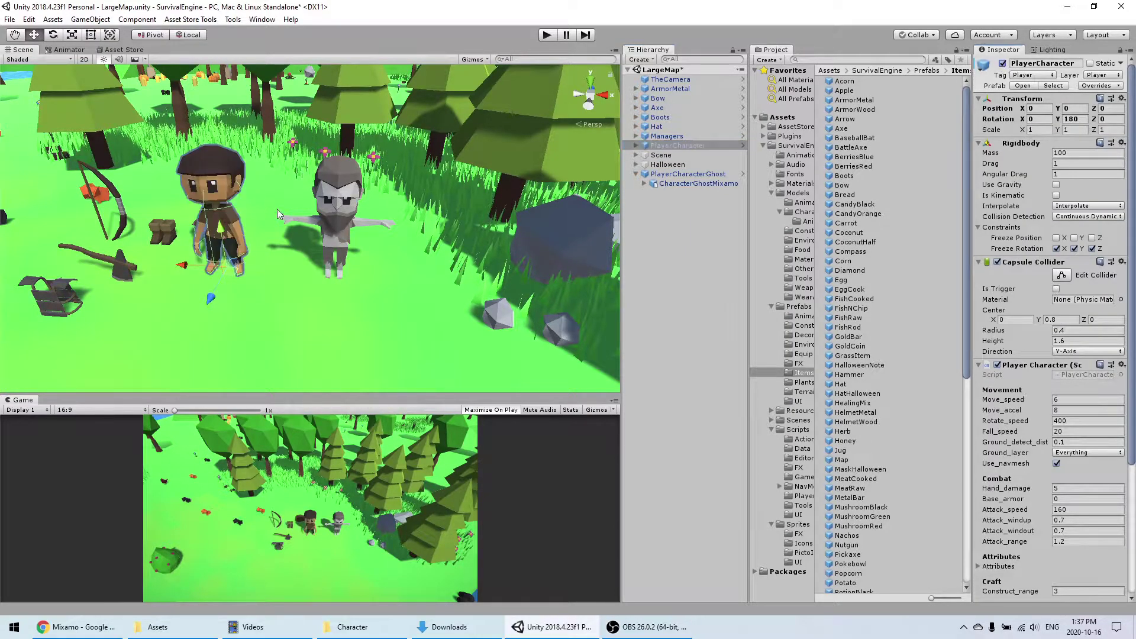
Step: Expand the PlayerCharacter's CharacterRig bones down to the head and examine the Head object's Equip Attach settings
click(636, 147)
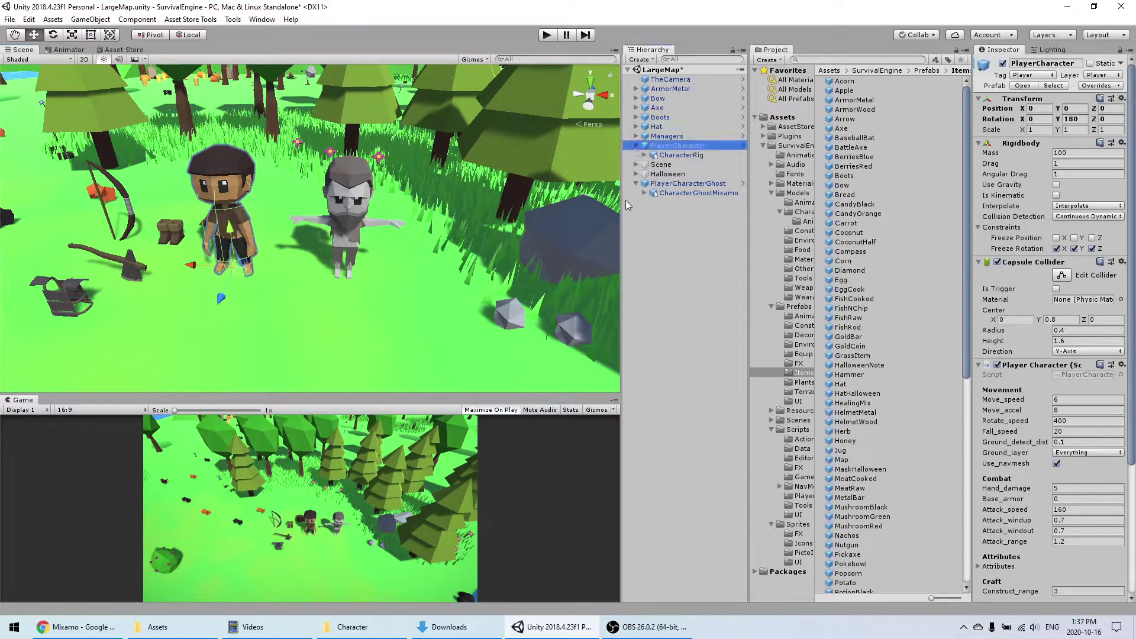
click(636, 184)
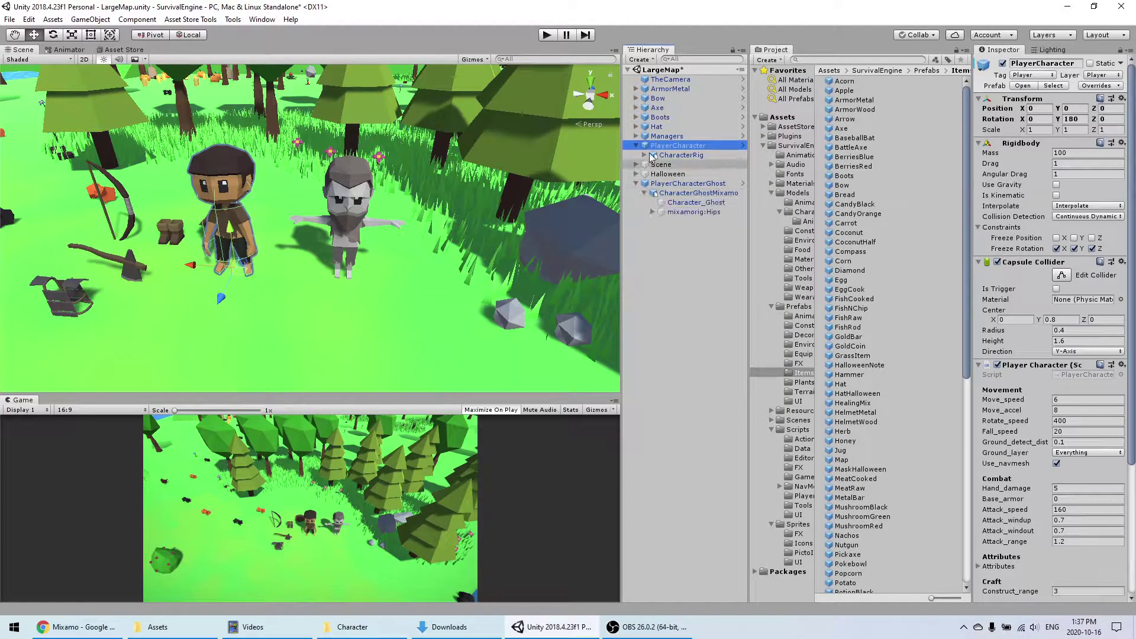
click(644, 155)
click(653, 165)
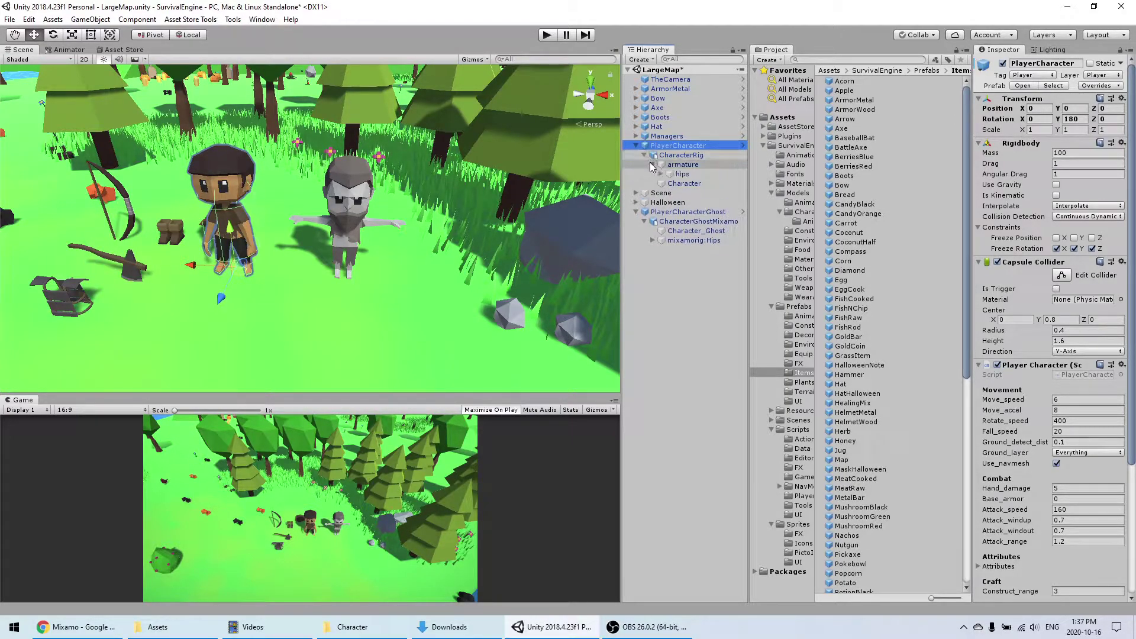
click(661, 174)
click(669, 184)
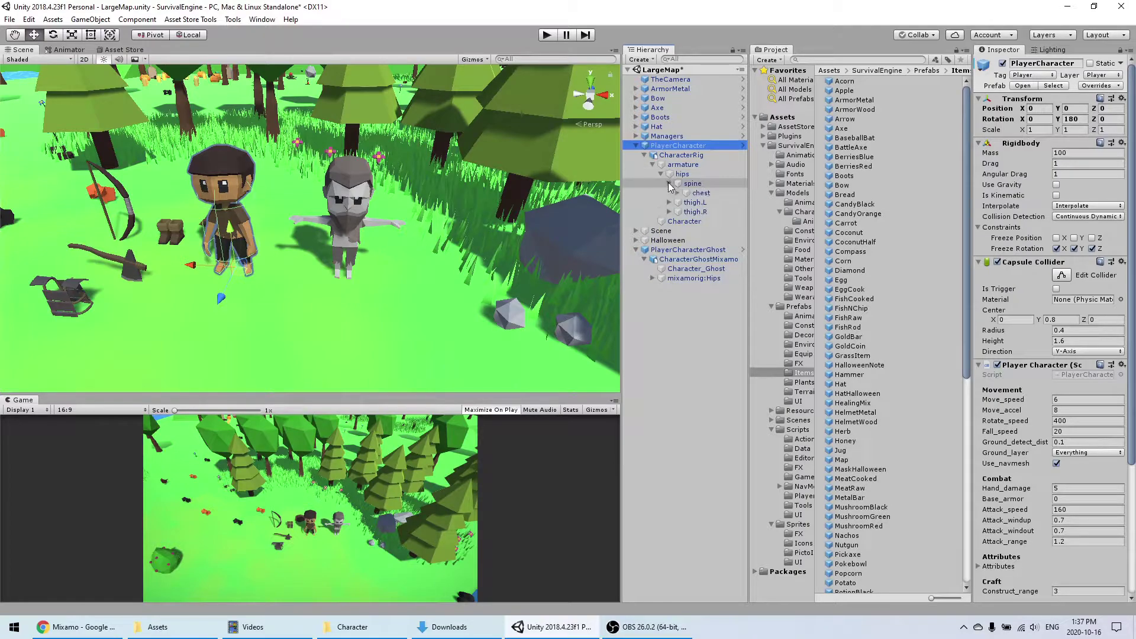
click(670, 202)
click(678, 193)
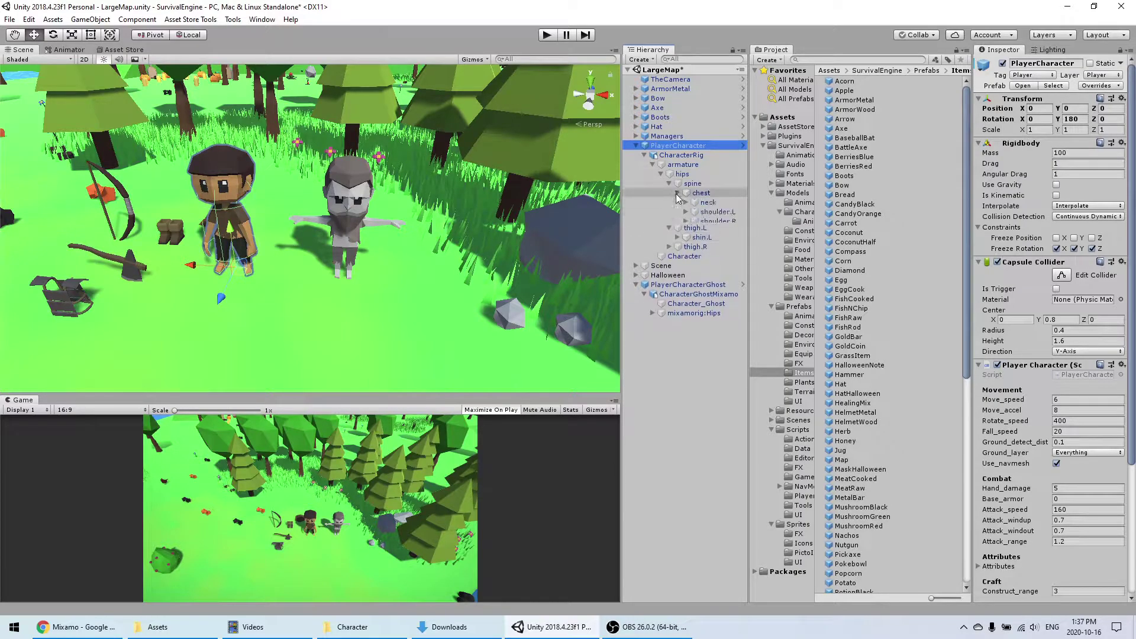
click(686, 202)
click(694, 212)
click(715, 222)
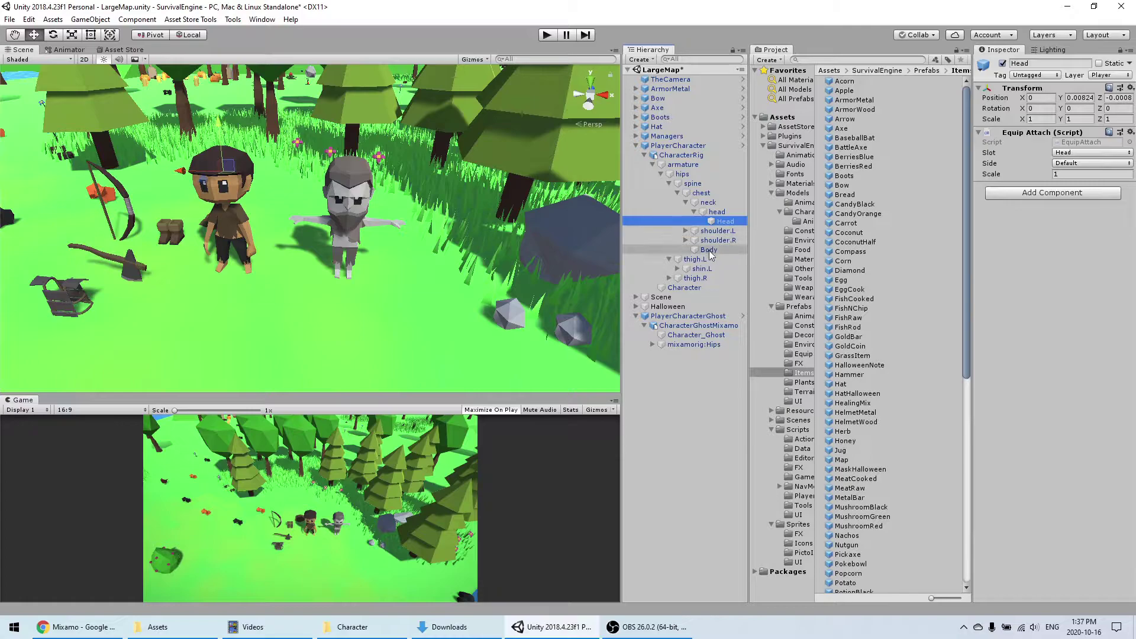
middle_drag(172, 270, 206, 254)
middle_drag(290, 262, 277, 262)
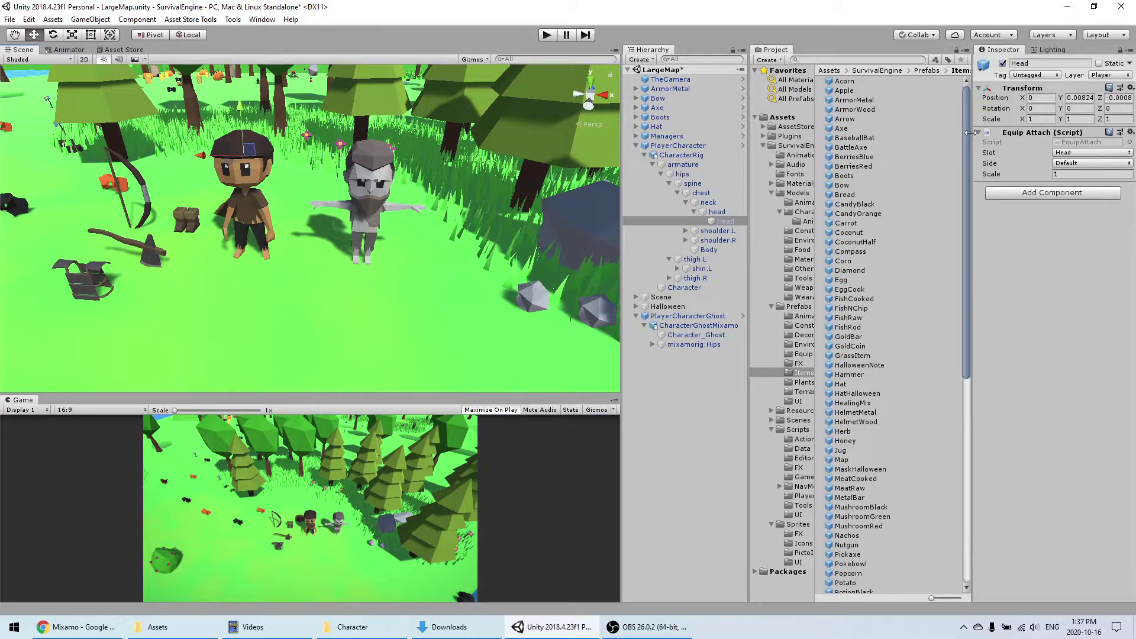
Step: Copy the Head attachment object with its Equip Attach script from the PlayerCharacter's head bone
right_click(1050, 135)
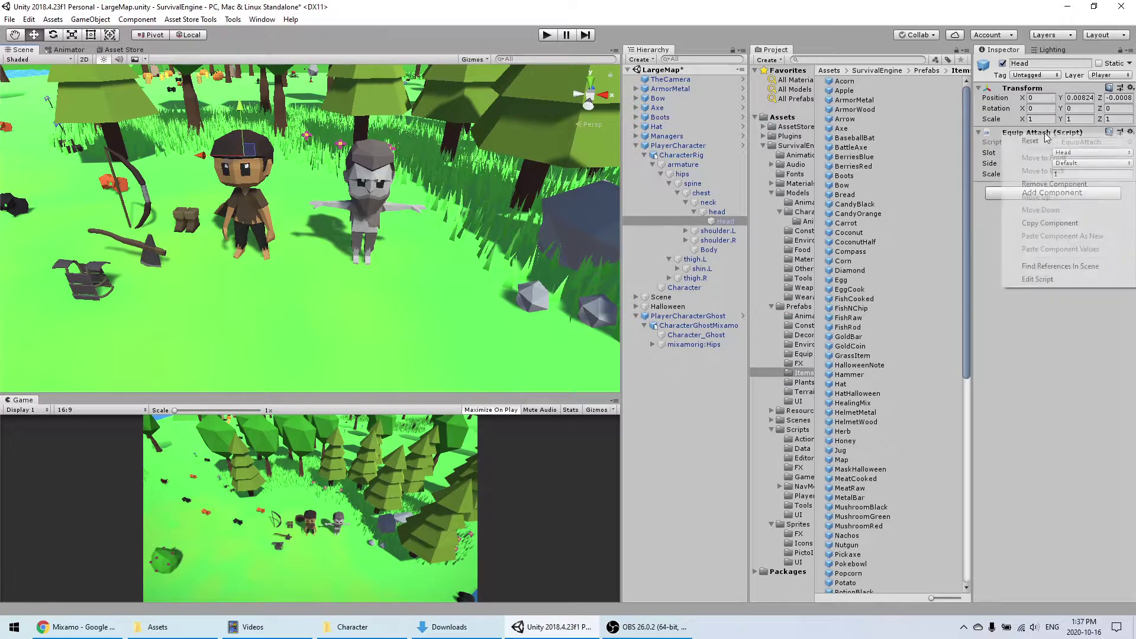
click(1038, 224)
click(653, 344)
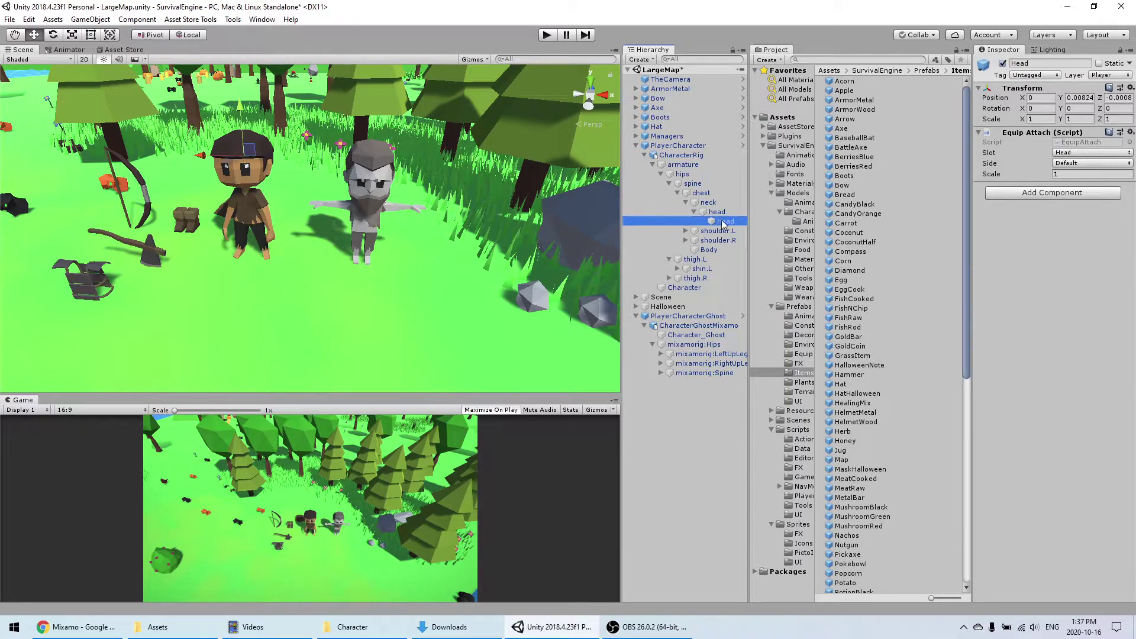
click(717, 212)
click(724, 221)
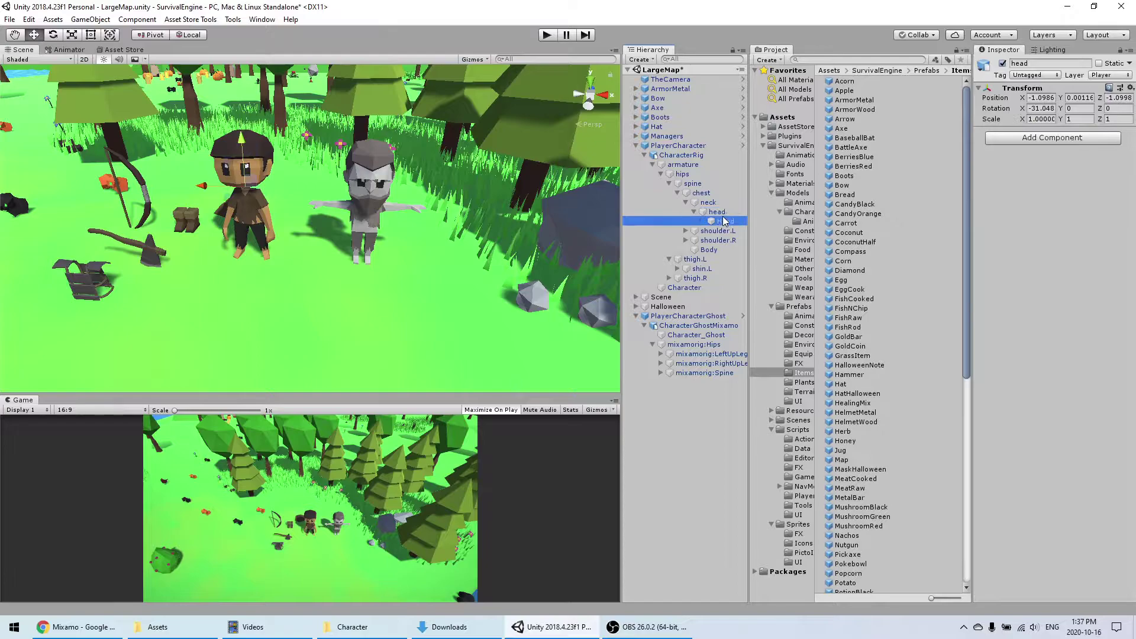
Step: Expand the ghost's Mixamo spine and neck bones and paste the Head attachment object under mixamorig:Head
click(653, 345)
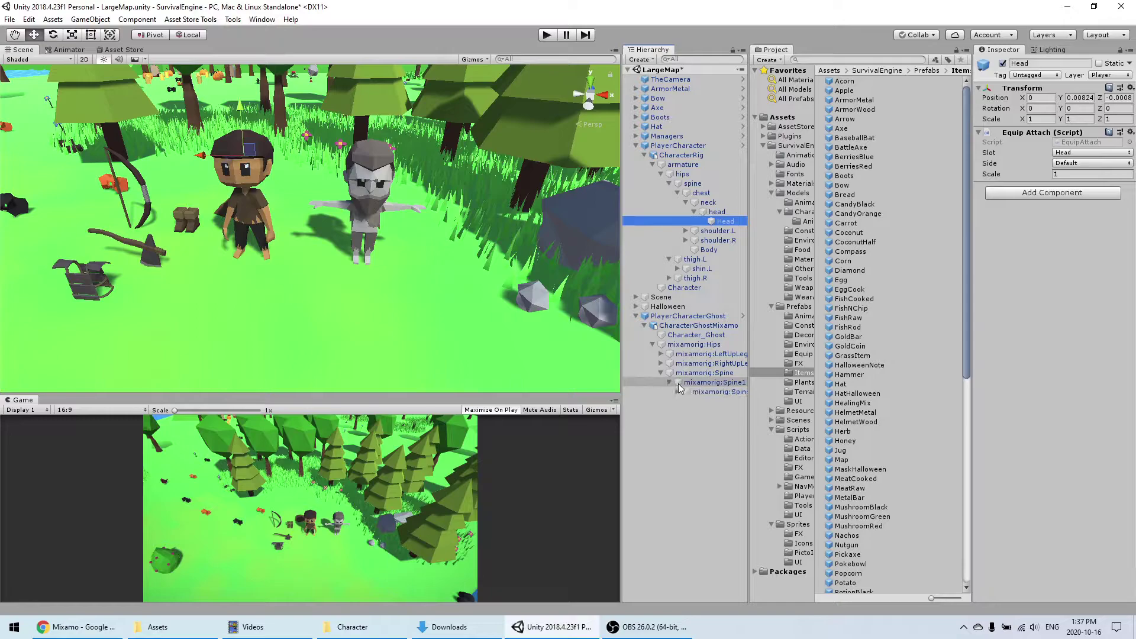
click(679, 387)
click(686, 392)
drag(749, 409, 819, 409)
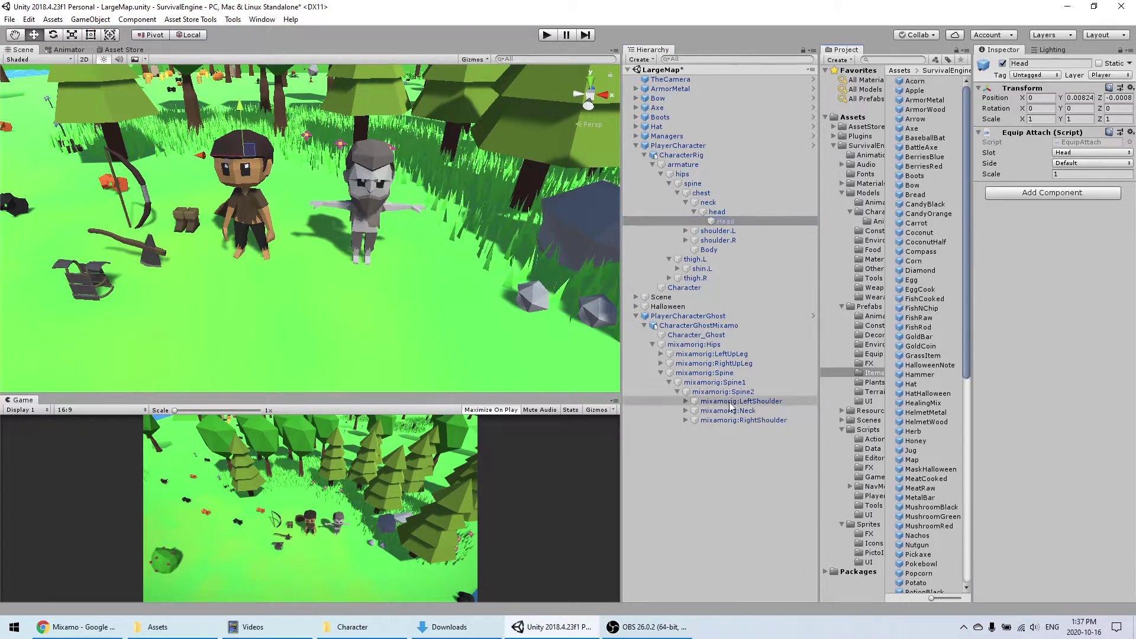
click(685, 410)
click(693, 420)
click(742, 430)
key(ctrl+v)
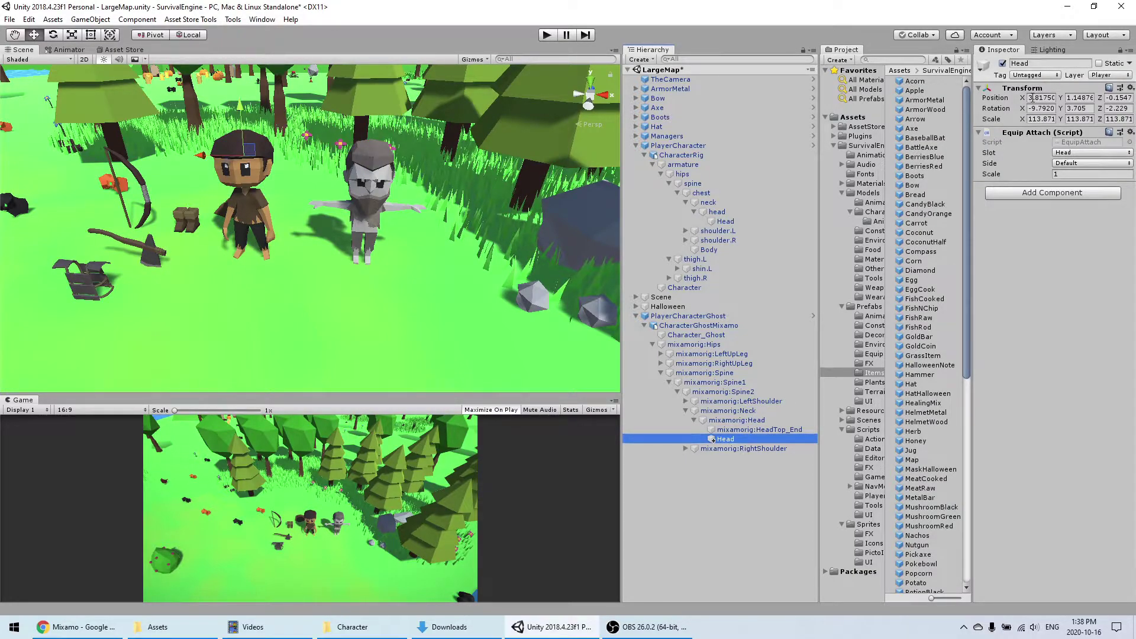
Step: Copy the Transform values of the PlayerCharacter's Head attachment onto the ghost's Head attachment
click(733, 219)
right_click(1030, 85)
click(1044, 135)
click(728, 439)
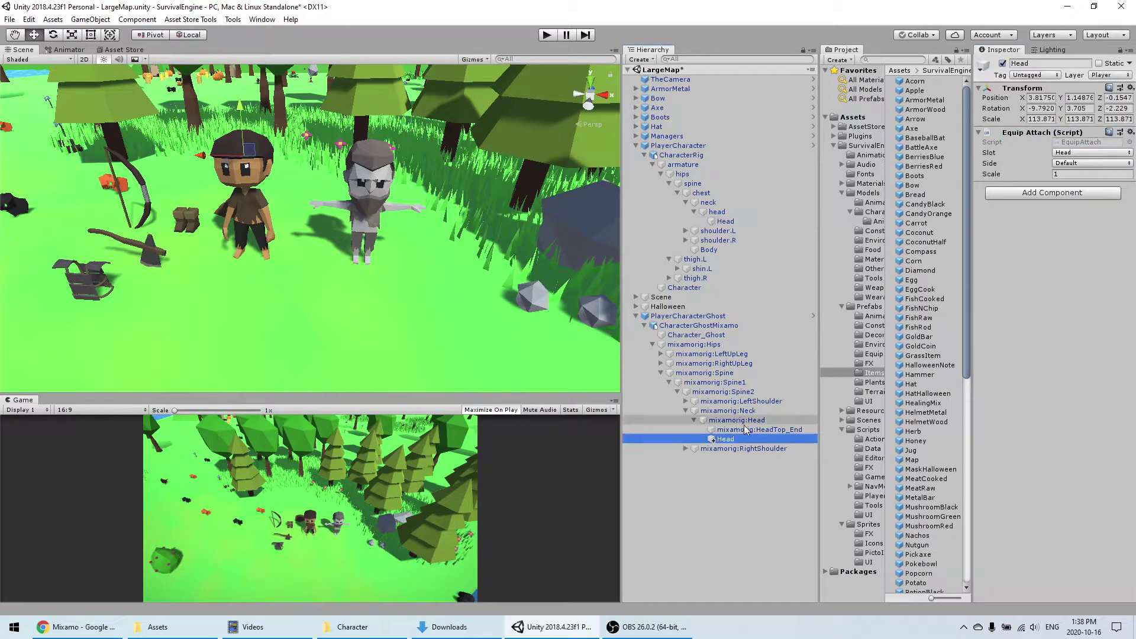
right_click(1039, 89)
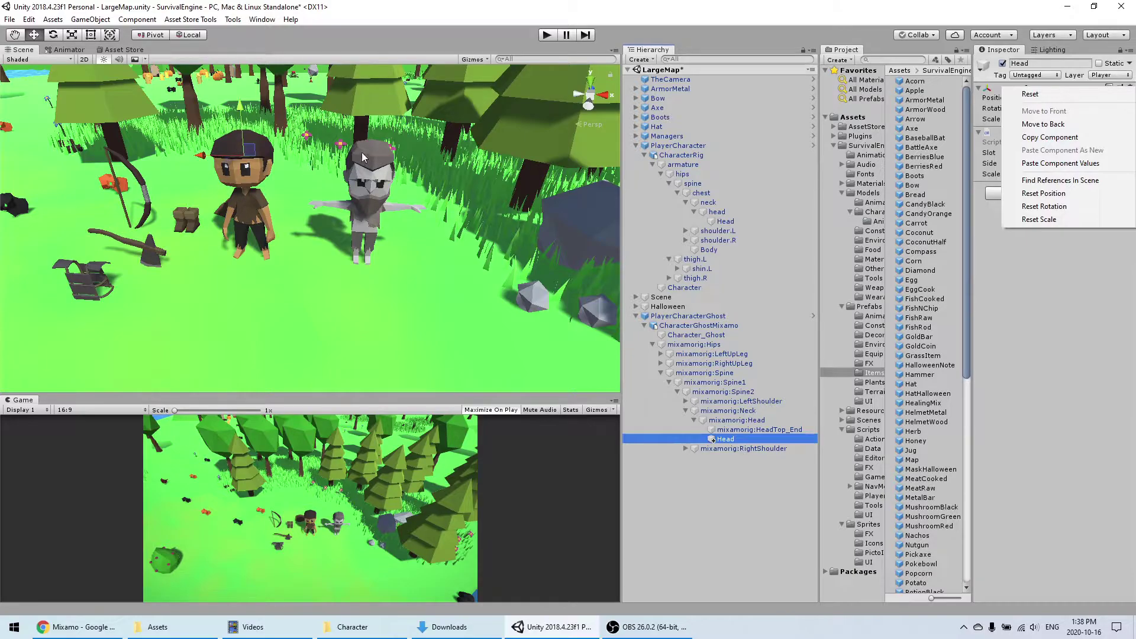
click(1033, 164)
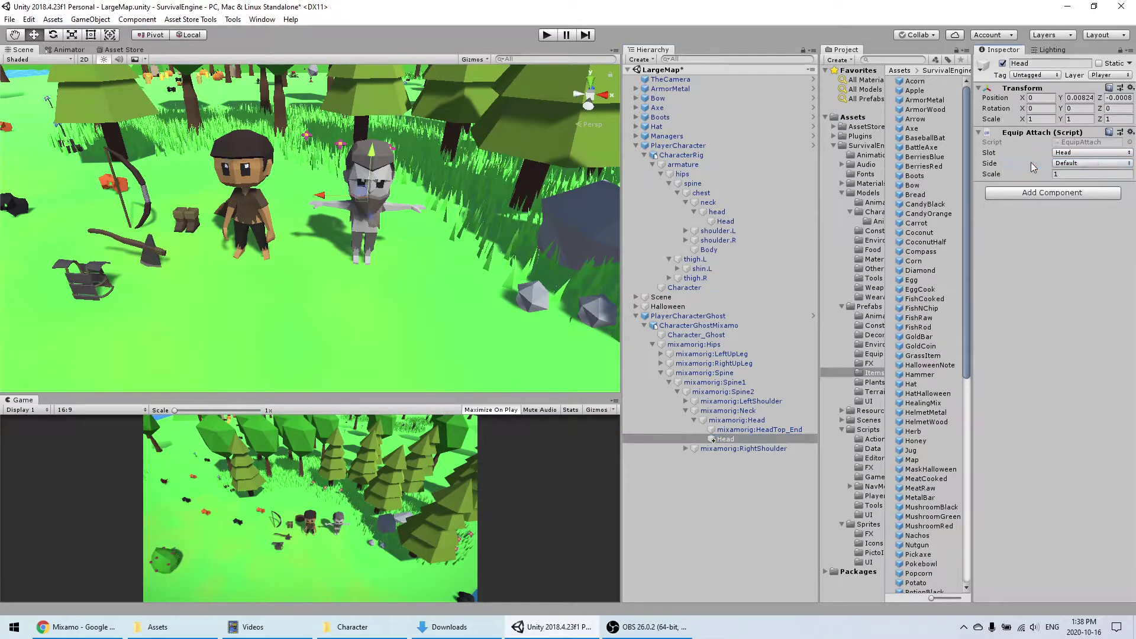
Step: Raise the ghost's Head attachment point toward the top of its head, at position 0, 0.95, 0
right_drag(321, 263, 347, 234)
drag(343, 144, 343, 97)
middle_drag(343, 98, 355, 104)
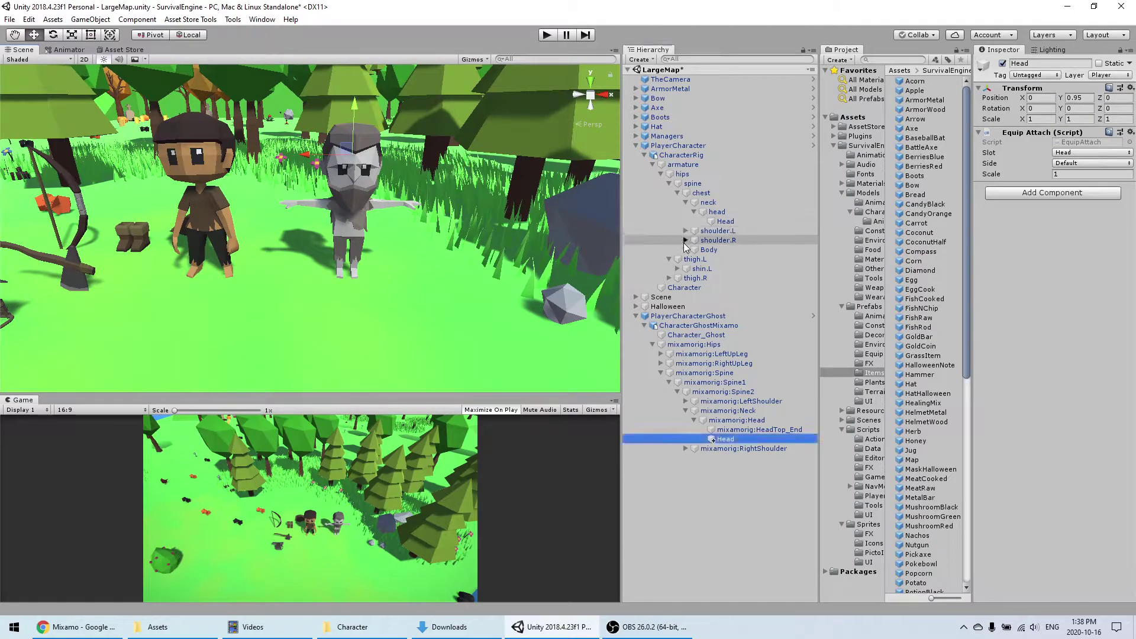
Step: Expand the PlayerCharacter's left and right arm bones down to the hands and inspect the HandR and HandL attachment objects
click(686, 231)
click(694, 240)
click(686, 260)
click(703, 250)
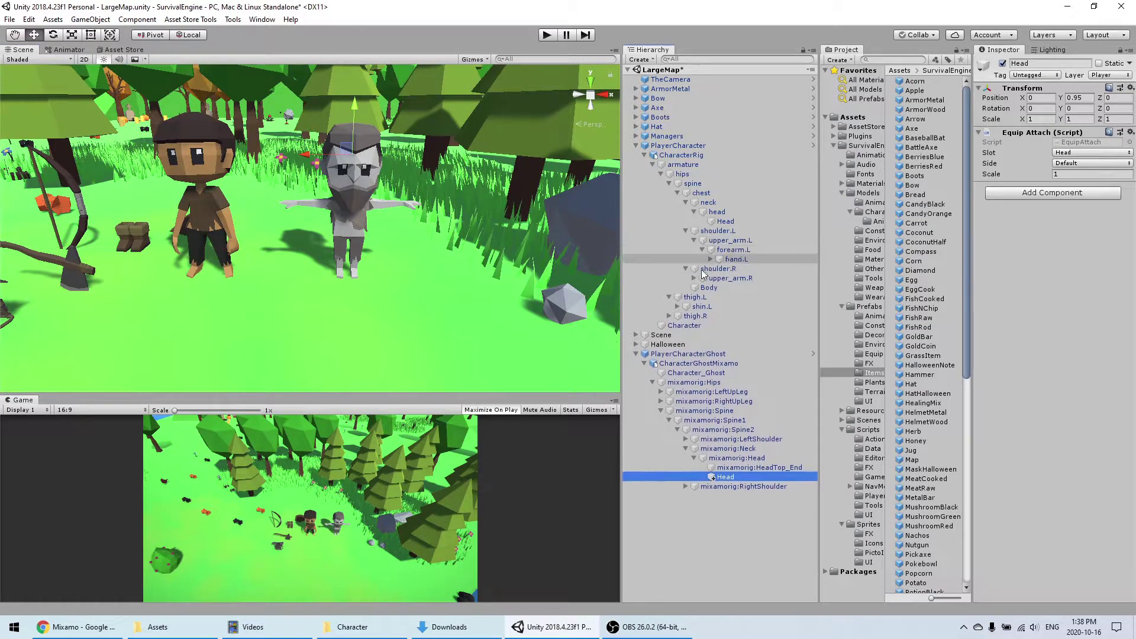
click(694, 279)
click(703, 288)
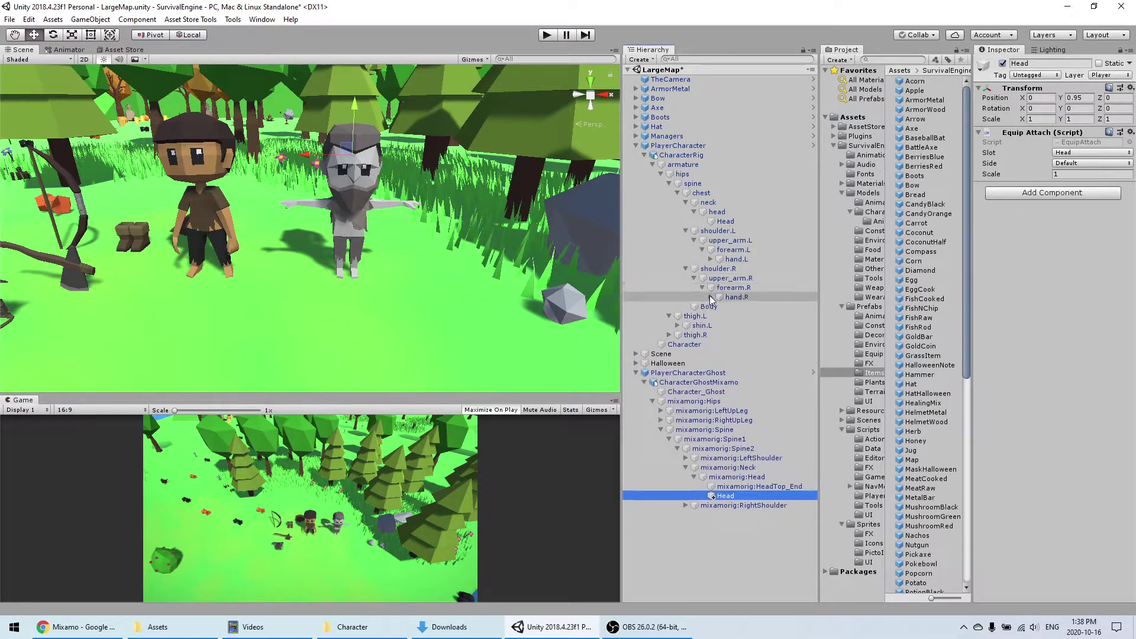
click(710, 297)
click(744, 326)
click(711, 260)
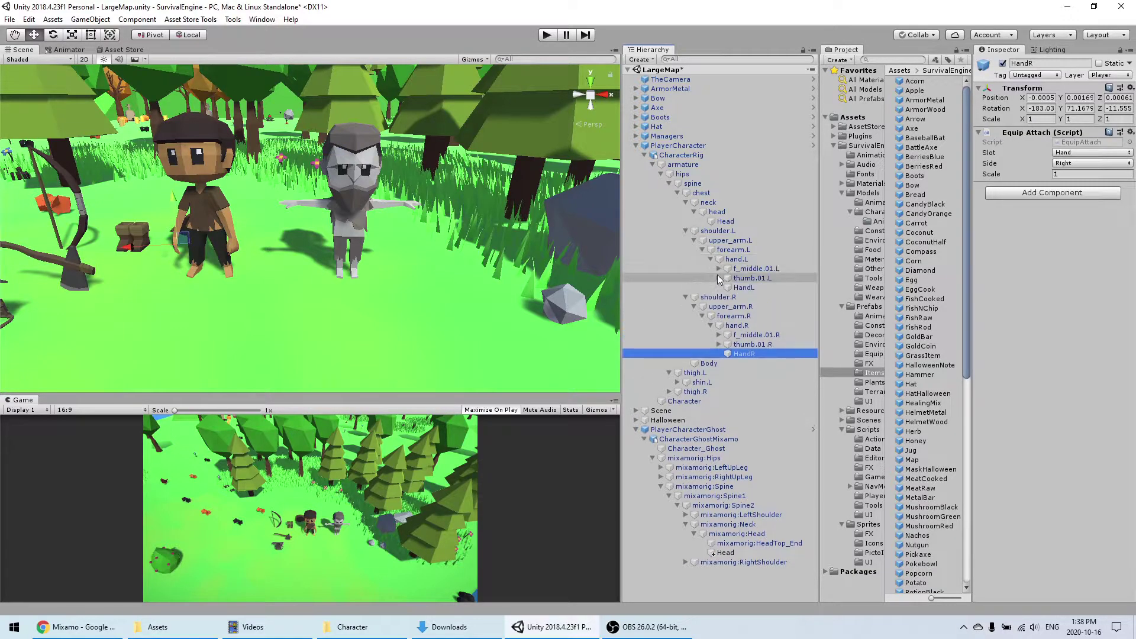
click(733, 288)
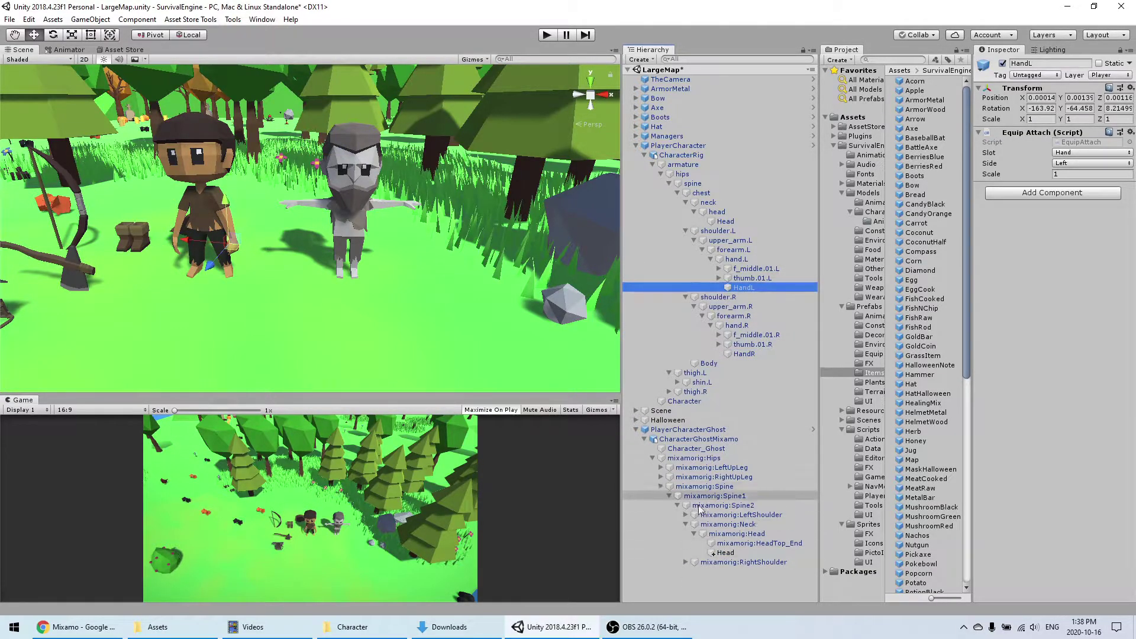
Step: Expand the ghost's right arm bones and paste a copy of the PlayerCharacter's HandR attachment object under mixamorig:RightHand
click(694, 572)
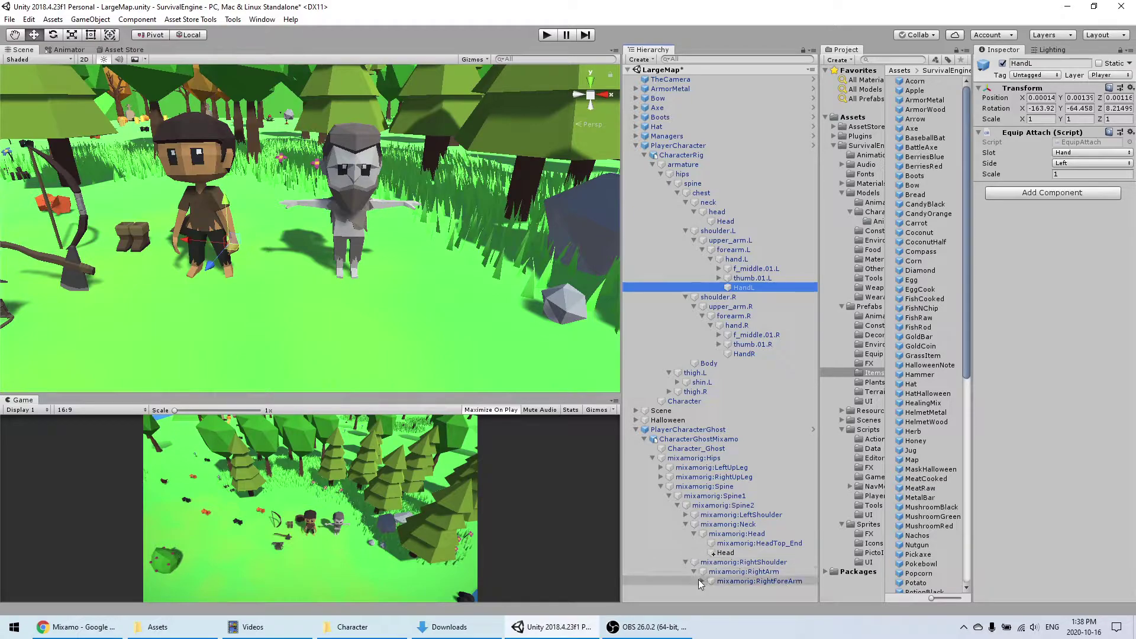
click(712, 591)
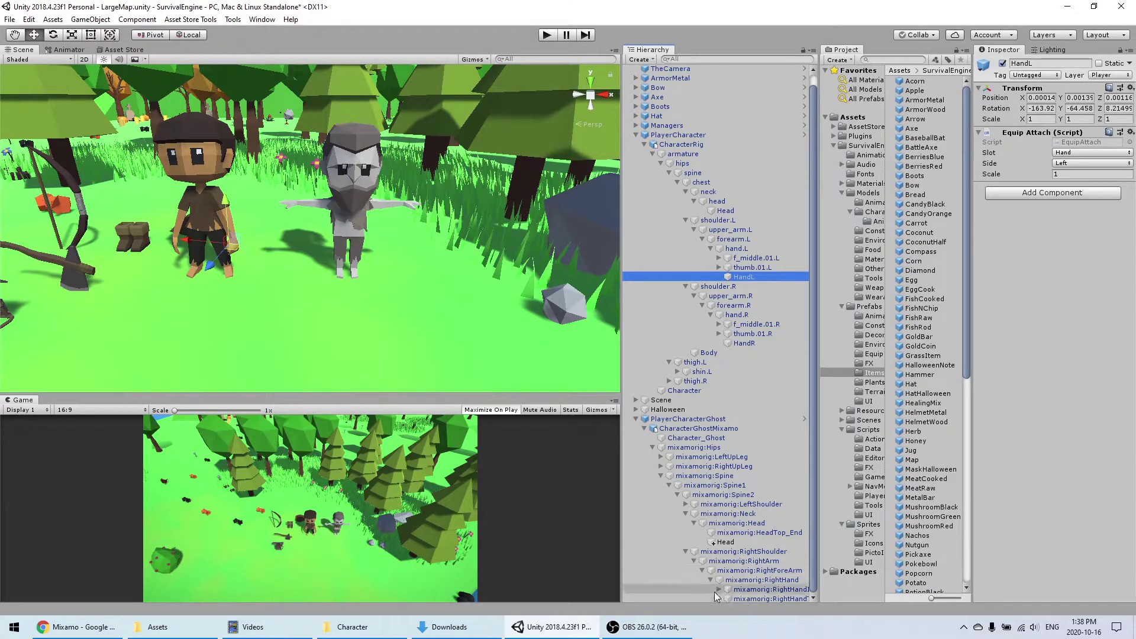
click(719, 599)
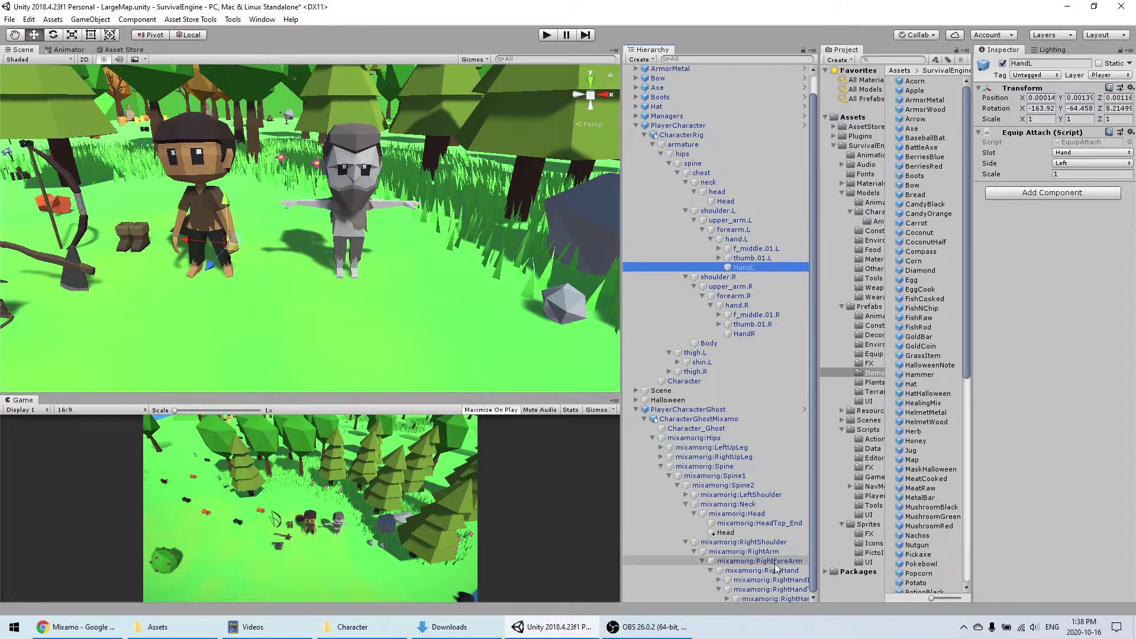
click(820, 588)
drag(819, 588, 834, 588)
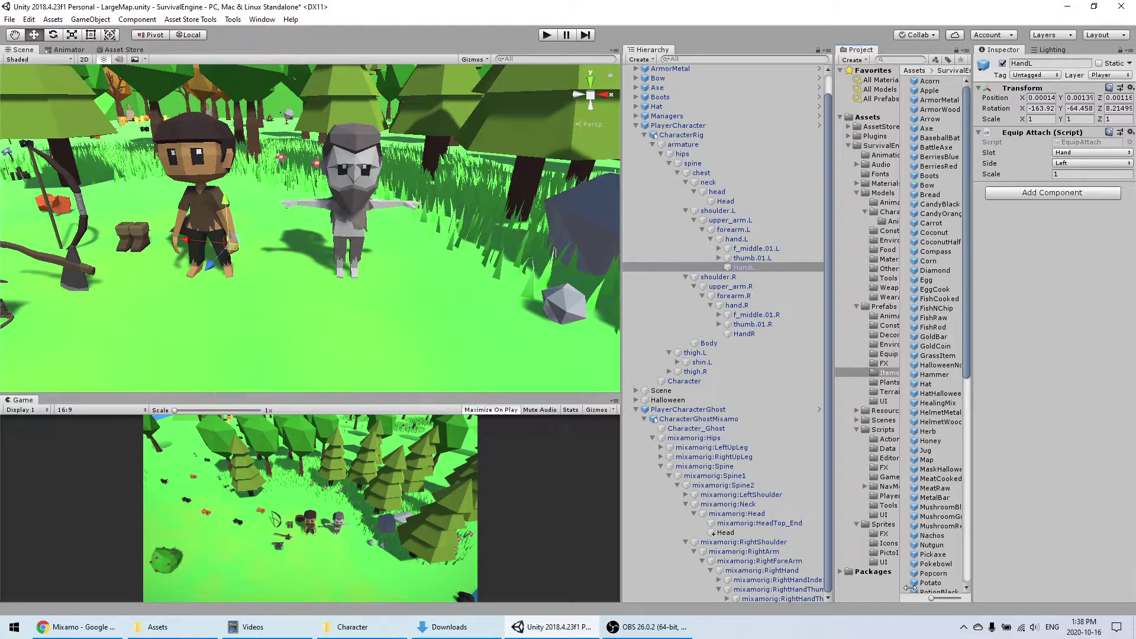
click(744, 570)
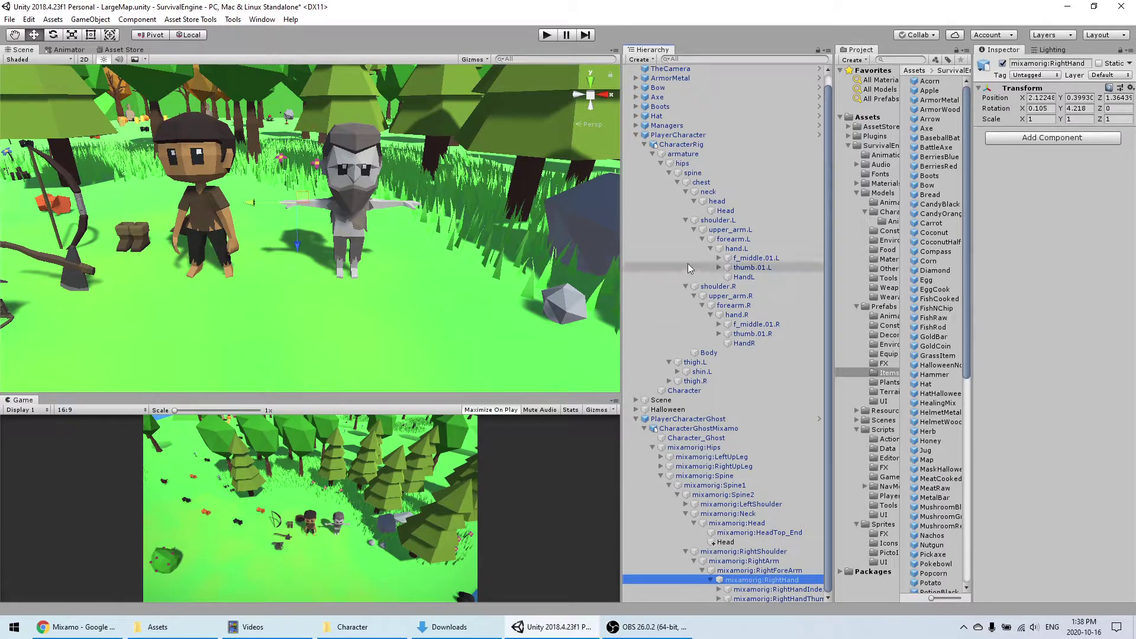
click(758, 342)
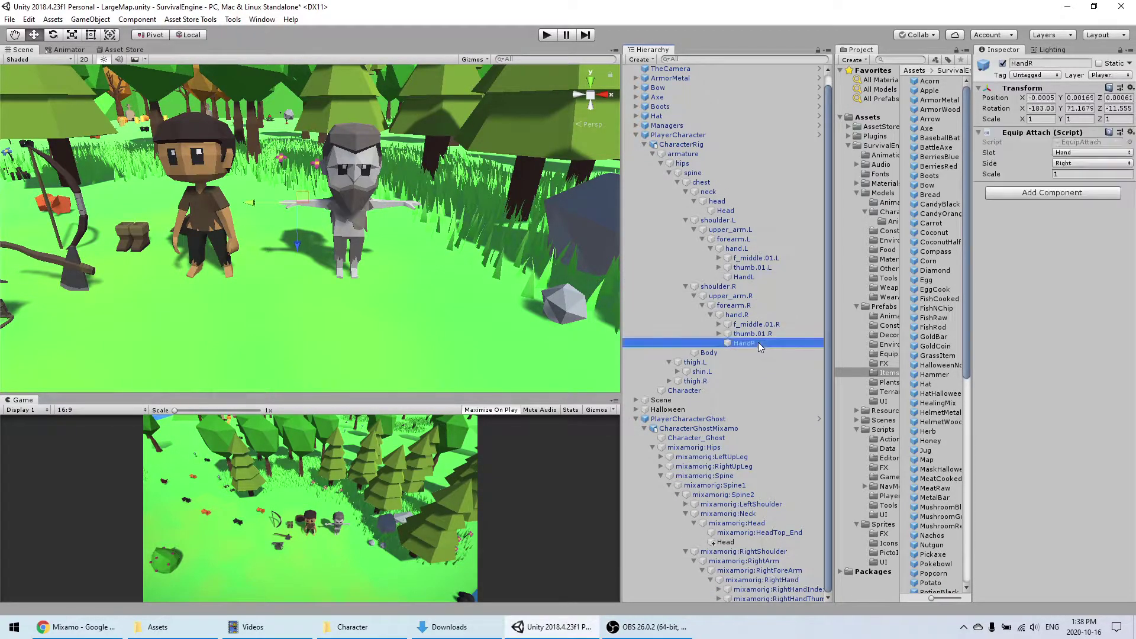
drag(784, 588, 782, 583)
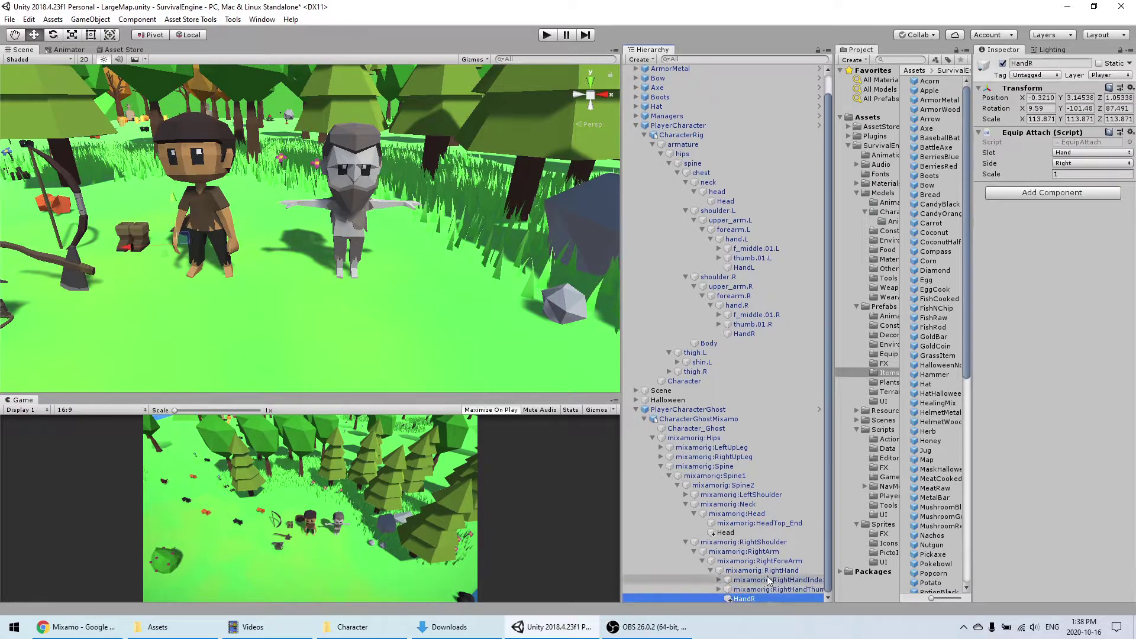
Step: Copy the Transform values of the PlayerCharacter's HandR attachment onto the ghost's HandR attachment
click(745, 334)
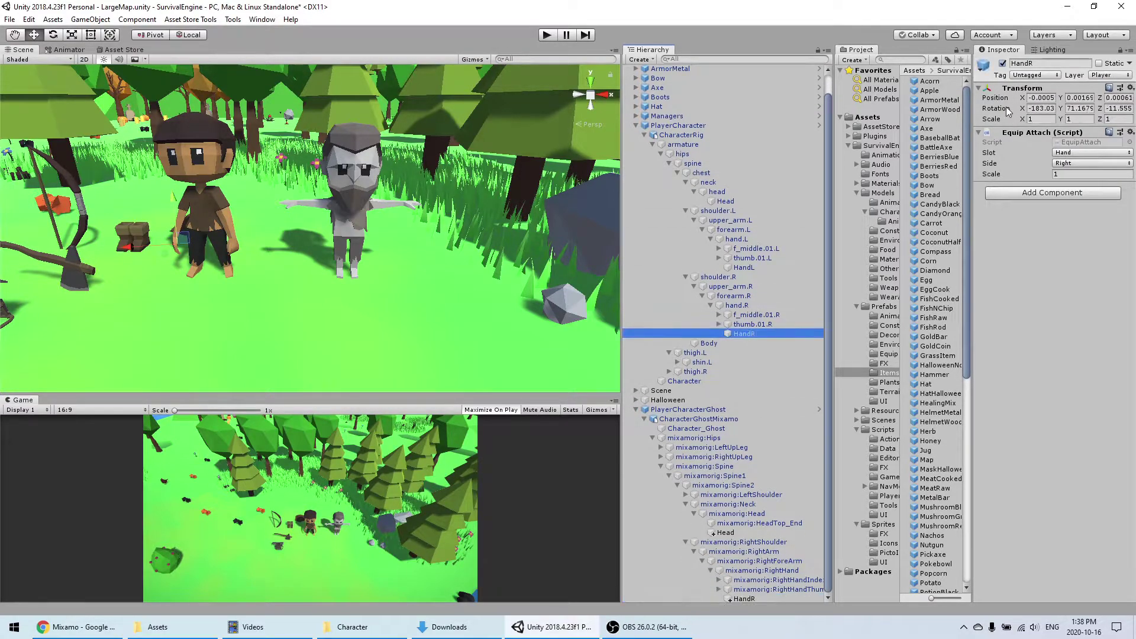
right_click(1016, 89)
click(1040, 136)
click(747, 599)
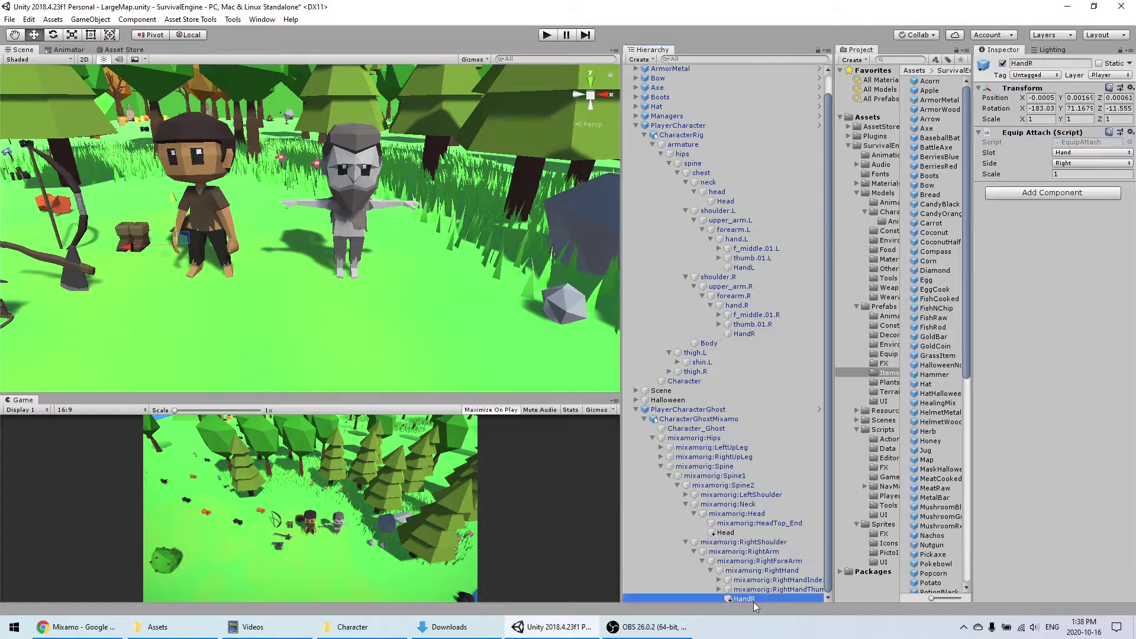
right_click(1020, 90)
click(1060, 162)
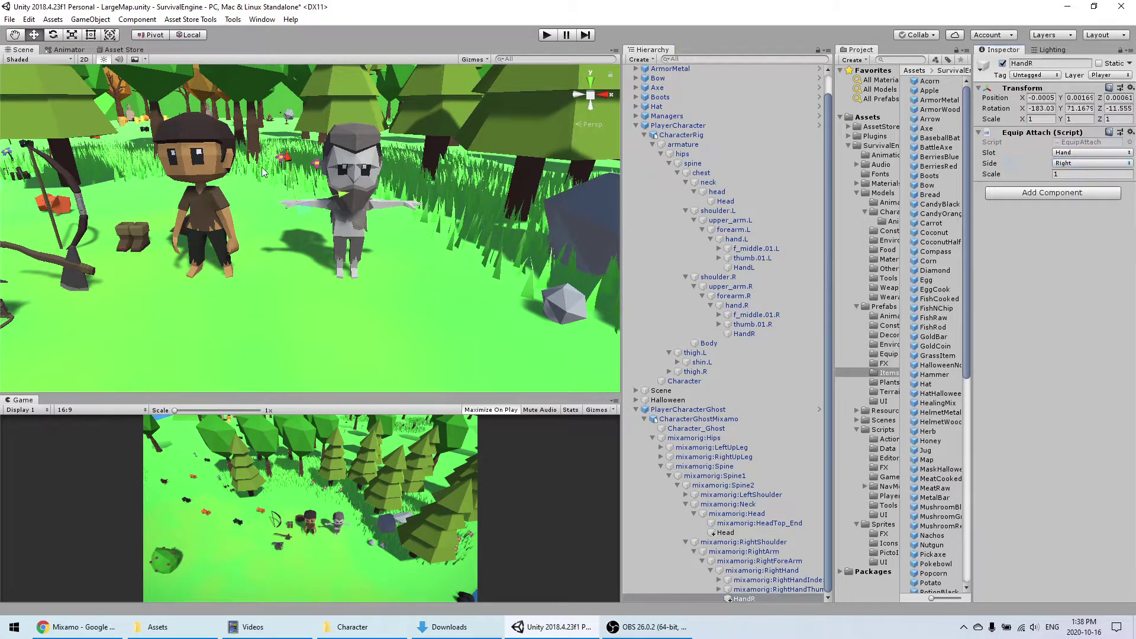
Step: Move the ghost's HandR attachment point into its right palm, at about position -0.014, 0.119, 0.021
scroll(318, 232, up, 5)
middle_drag(309, 238, 279, 190)
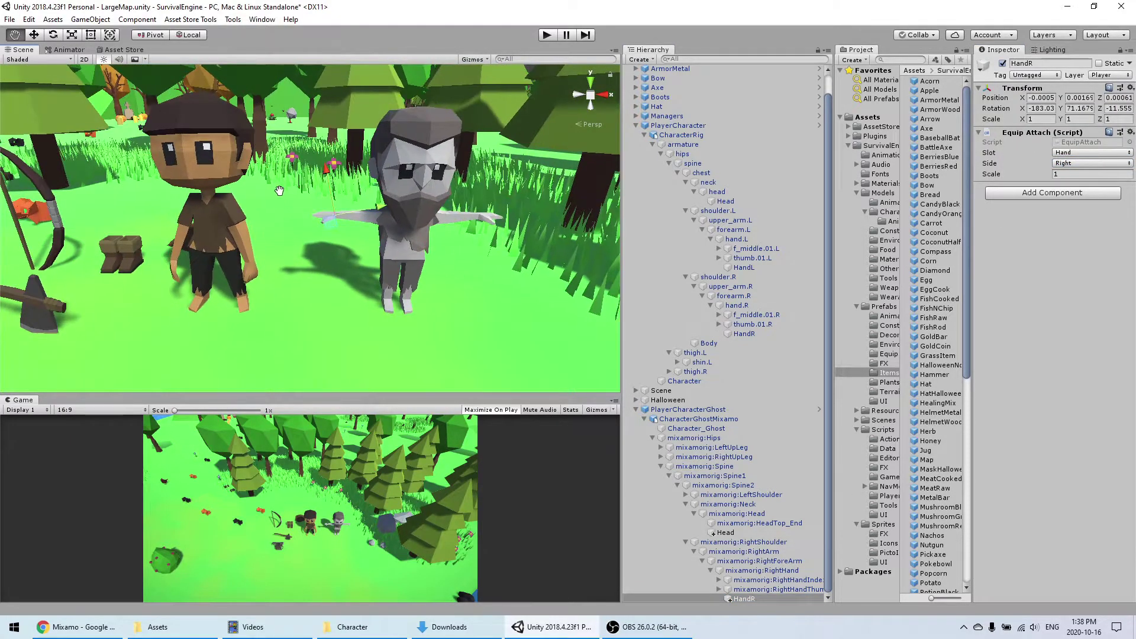
alt+drag(284, 207, 371, 268)
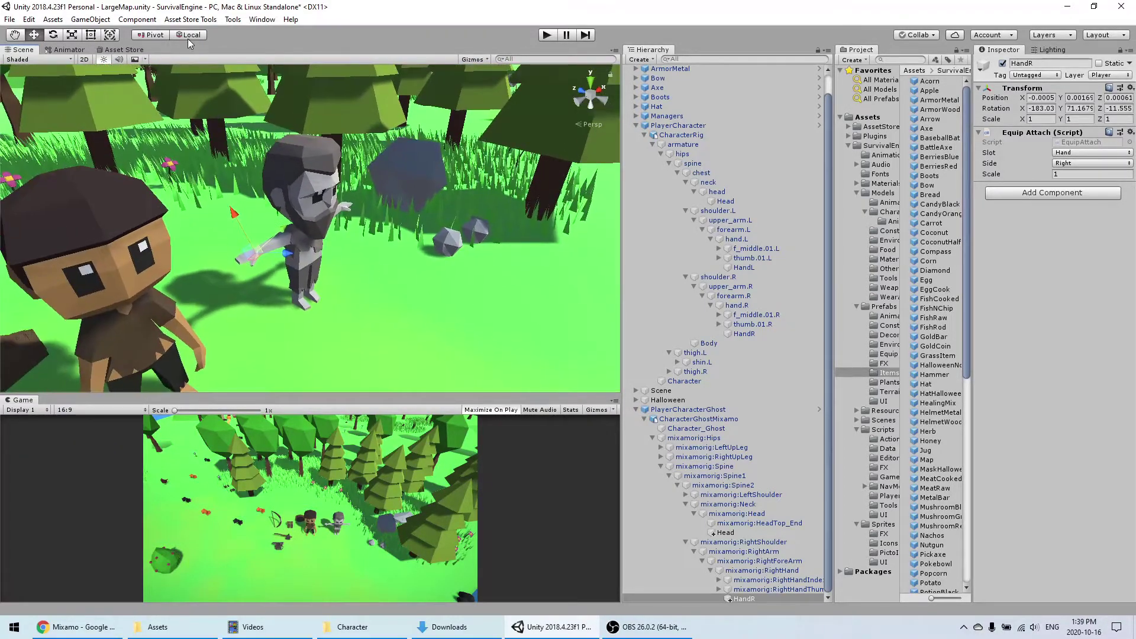
scroll(268, 227, up, 2)
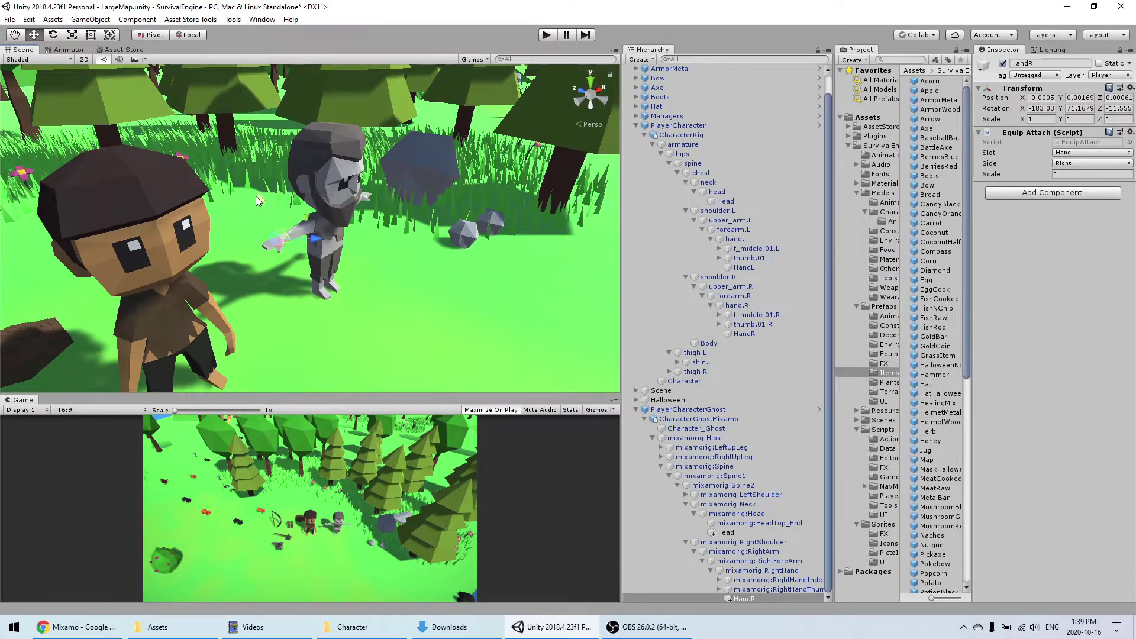
scroll(302, 246, up, 3)
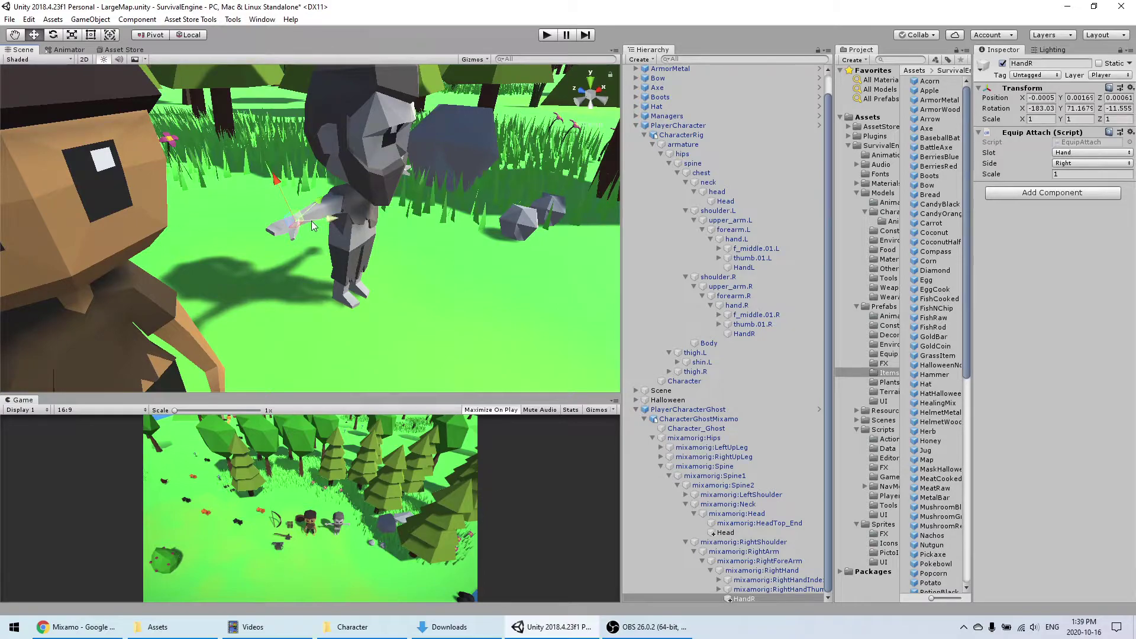
middle_drag(273, 228, 310, 241)
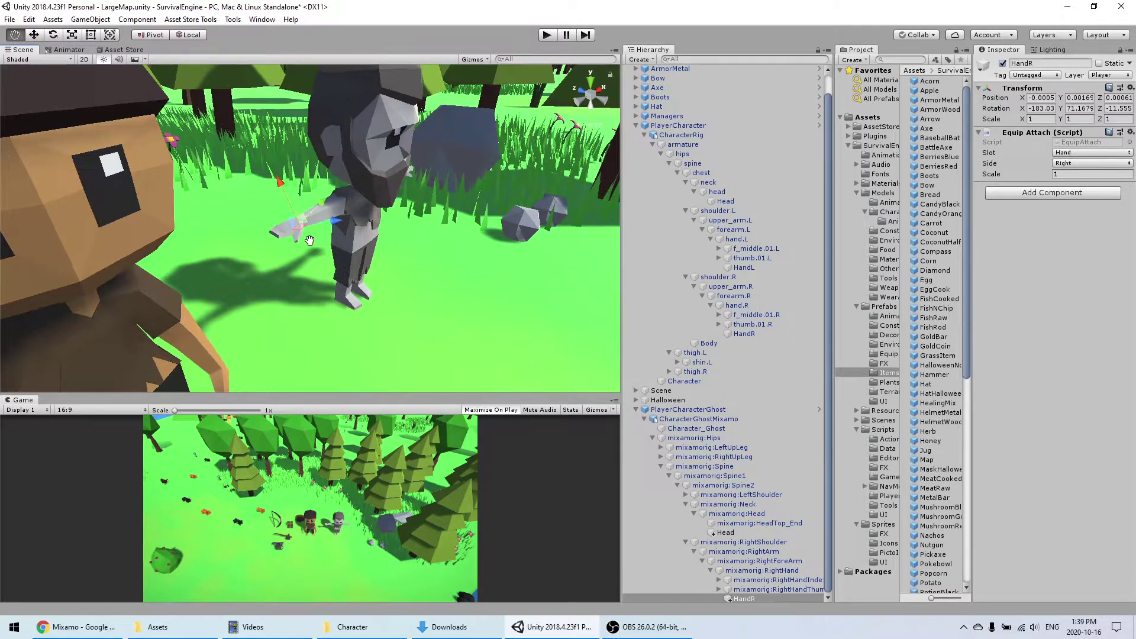
drag(324, 206, 322, 207)
right_drag(314, 292, 330, 246)
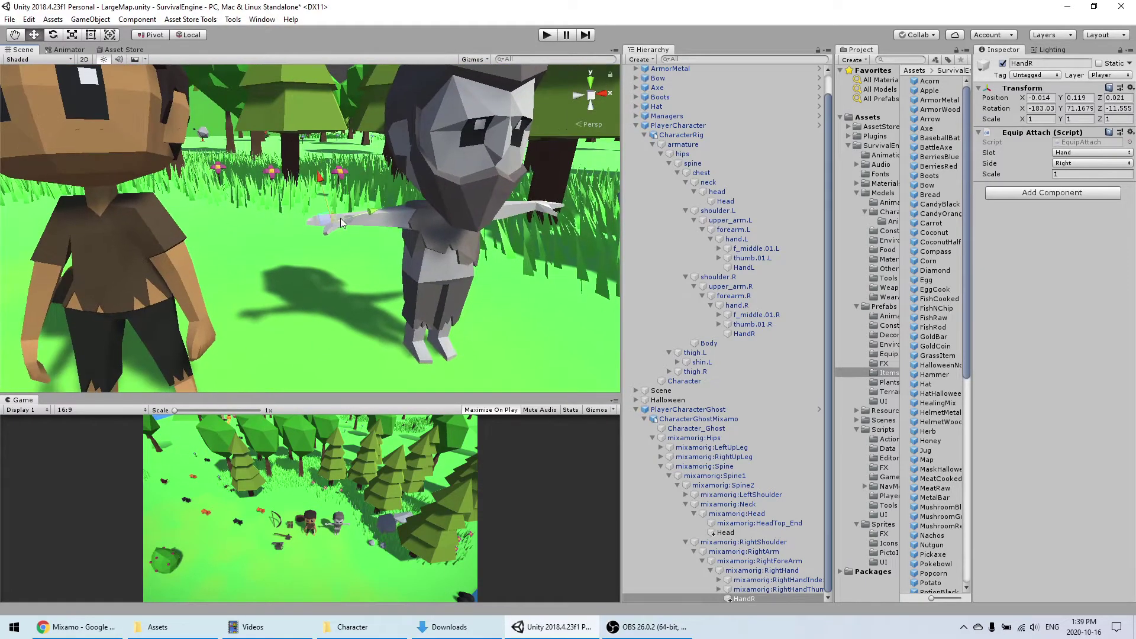
Step: Copy the PlayerCharacter's HandL attachment object and paste it under mixamorig:LeftHand in the ghost's expanded left arm bones
scroll(322, 253, down, 5)
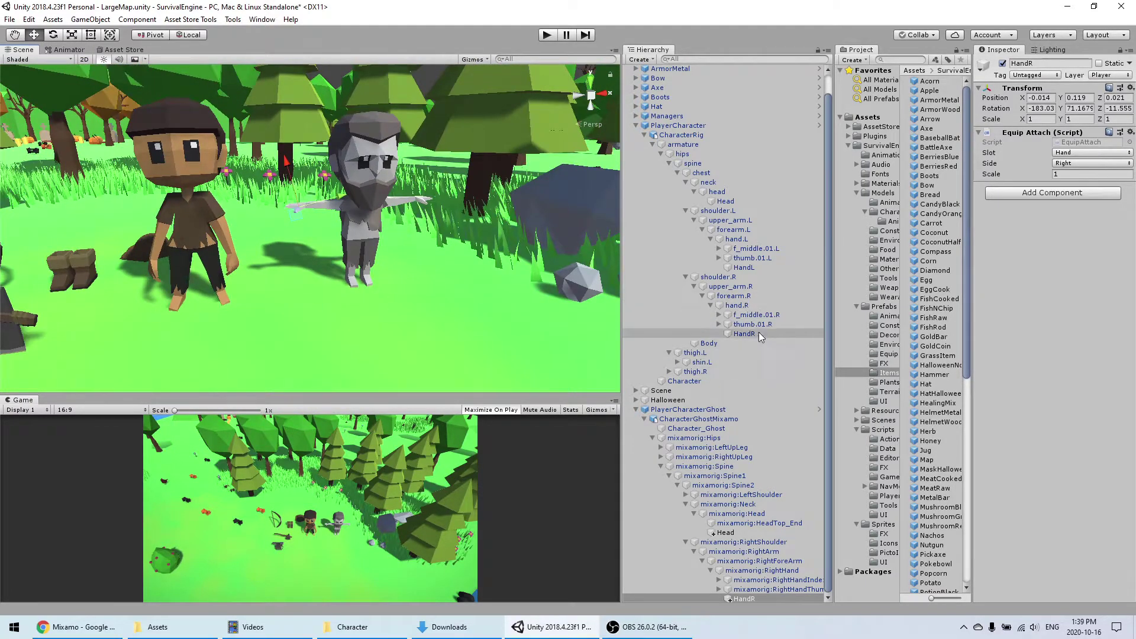
click(747, 267)
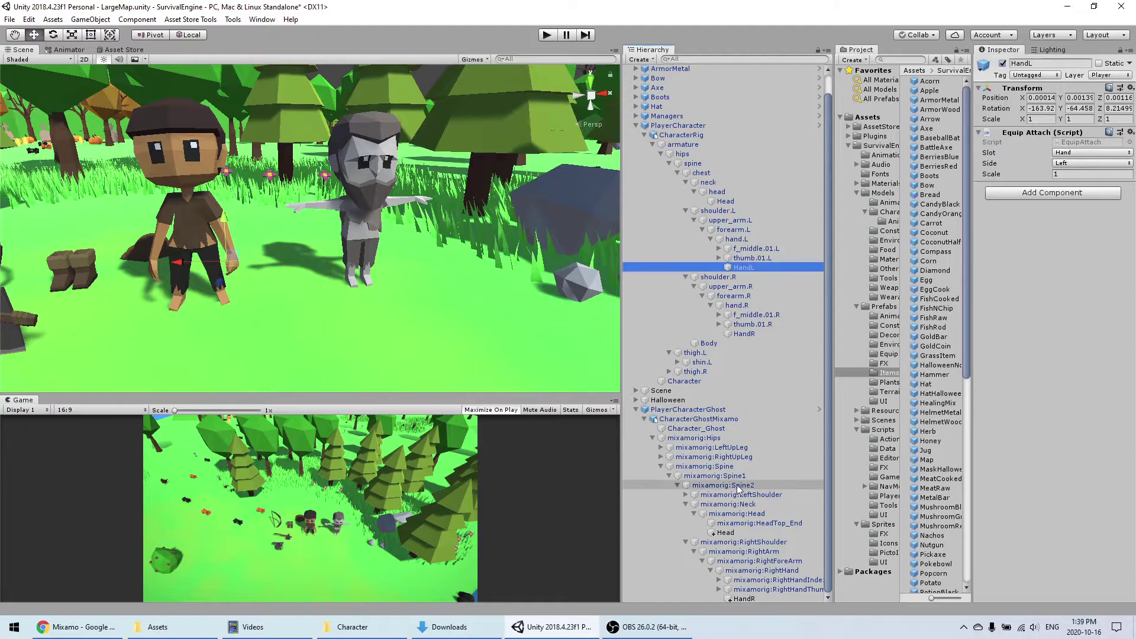
click(685, 542)
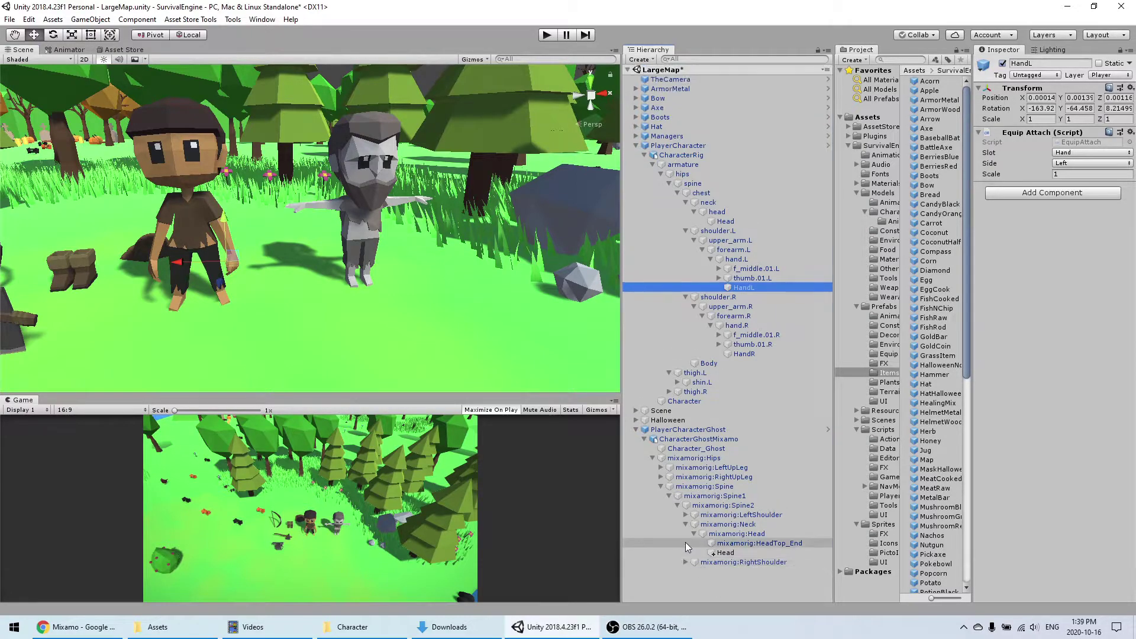
click(685, 514)
click(694, 525)
click(702, 534)
click(711, 544)
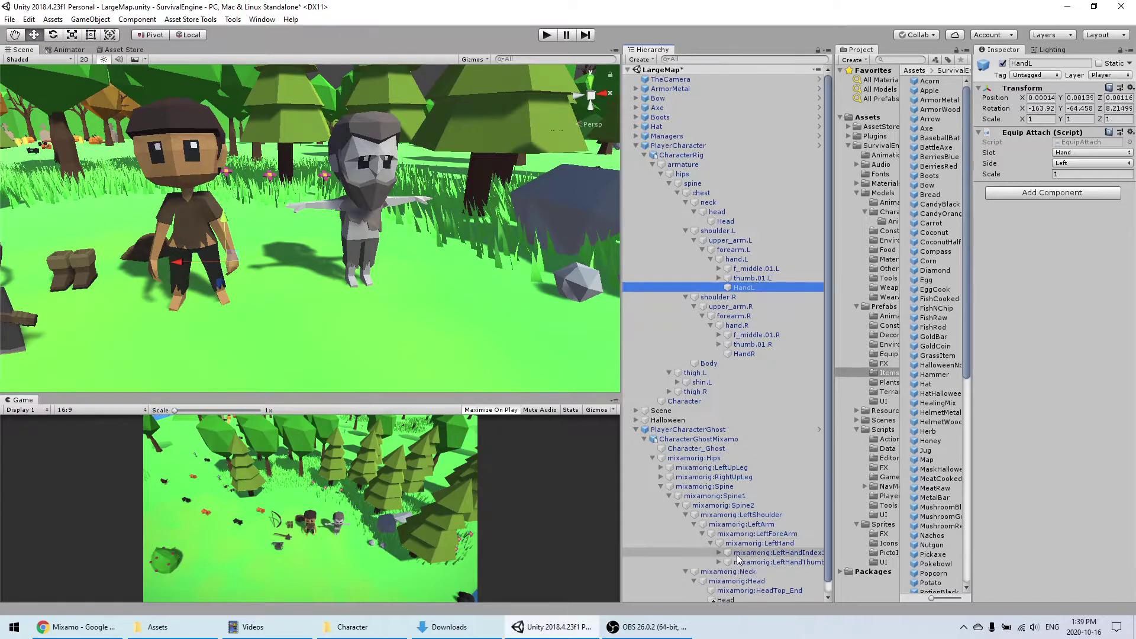
click(744, 552)
key(ctrl+v)
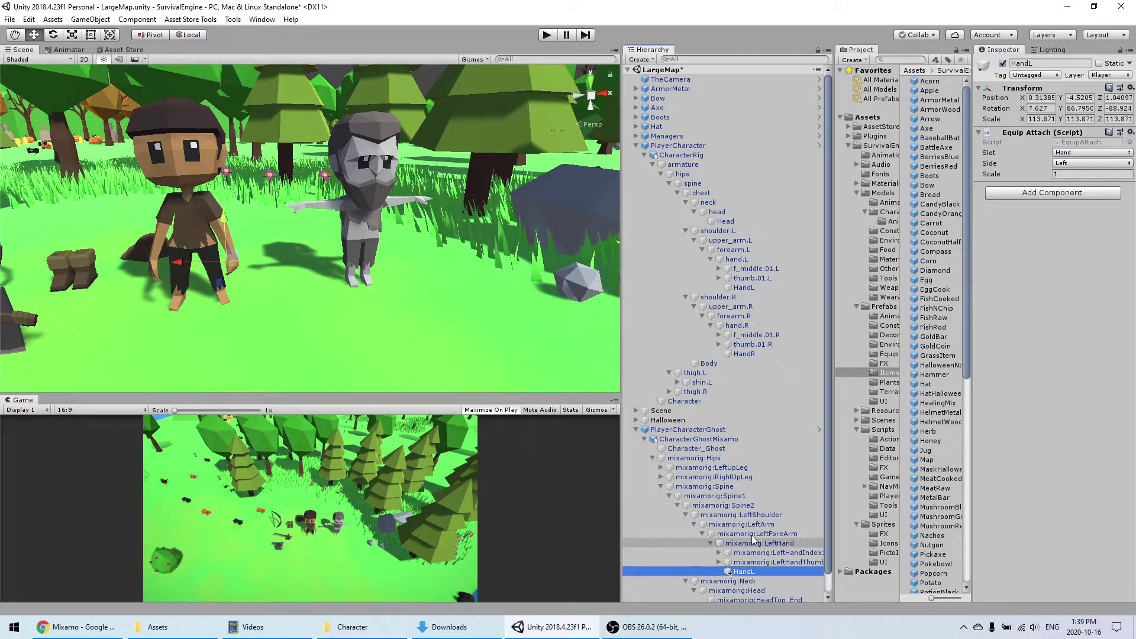
Step: Copy the Transform values of the PlayerCharacter's HandL attachment onto the ghost's HandL attachment
click(764, 288)
right_click(1051, 89)
click(1069, 138)
click(744, 572)
right_click(1029, 90)
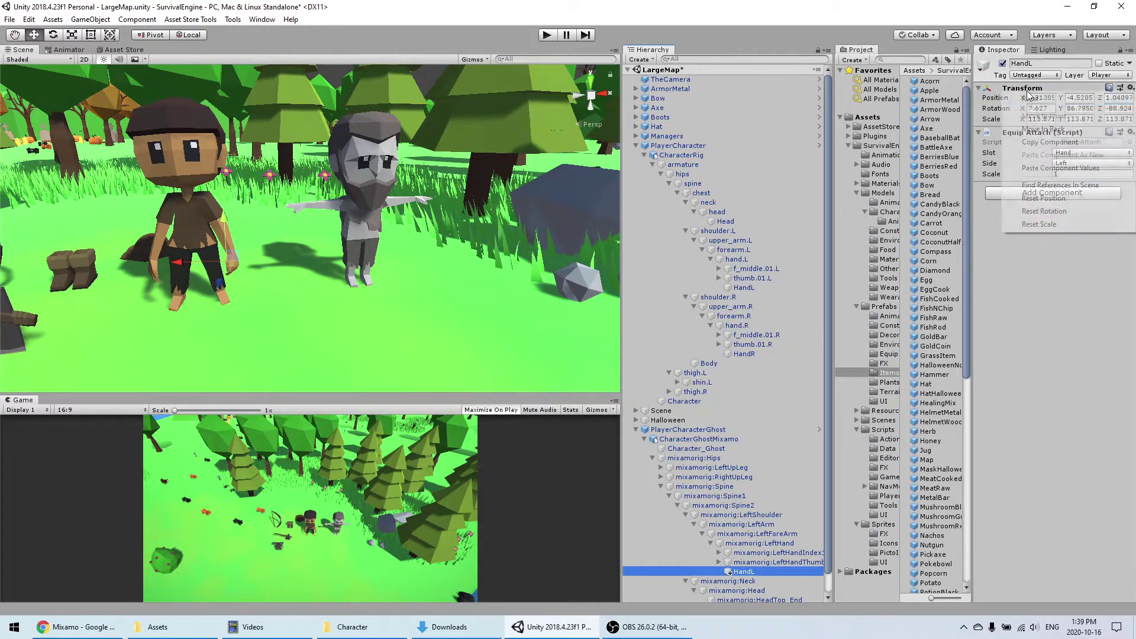
click(1075, 168)
Step: Move the ghost's HandL attachment point into its left palm, at about position -0.03, 0.155, 0.041
right_drag(296, 195, 267, 274)
alt+drag(267, 275, 239, 242)
right_drag(239, 241, 381, 243)
middle_drag(381, 244, 411, 205)
drag(293, 144, 303, 145)
middle_drag(283, 212, 332, 220)
middle_drag(308, 216, 370, 271)
scroll(809, 494, down, 1)
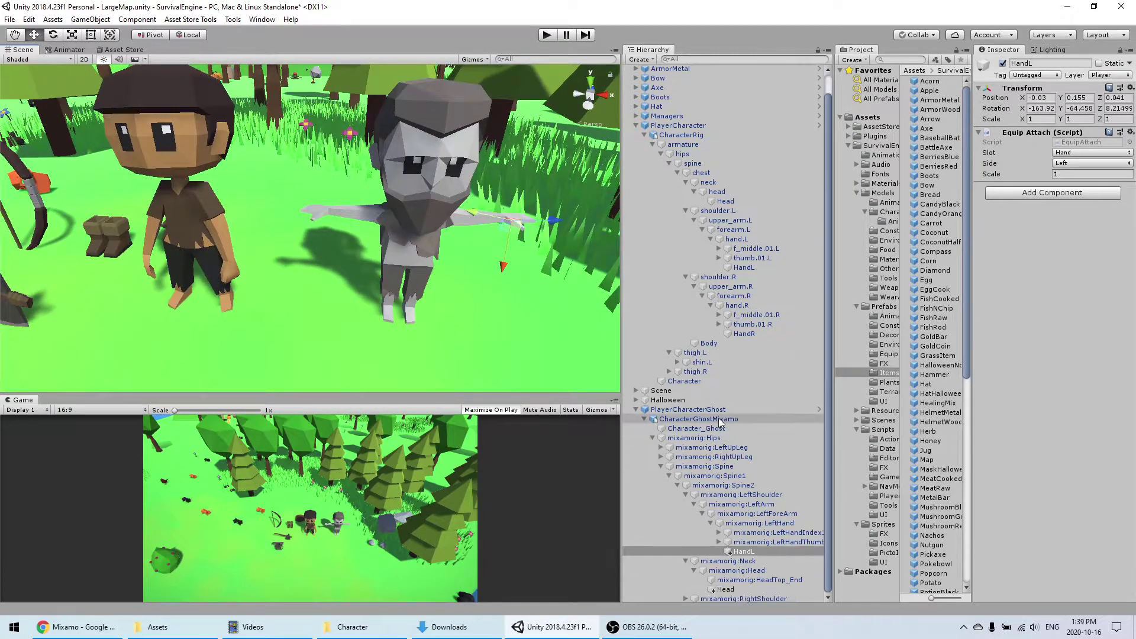
Step: Copy the PlayerCharacter's Body attachment object into the ghost's skeleton and parent it under mixamorig:Spine2
click(728, 343)
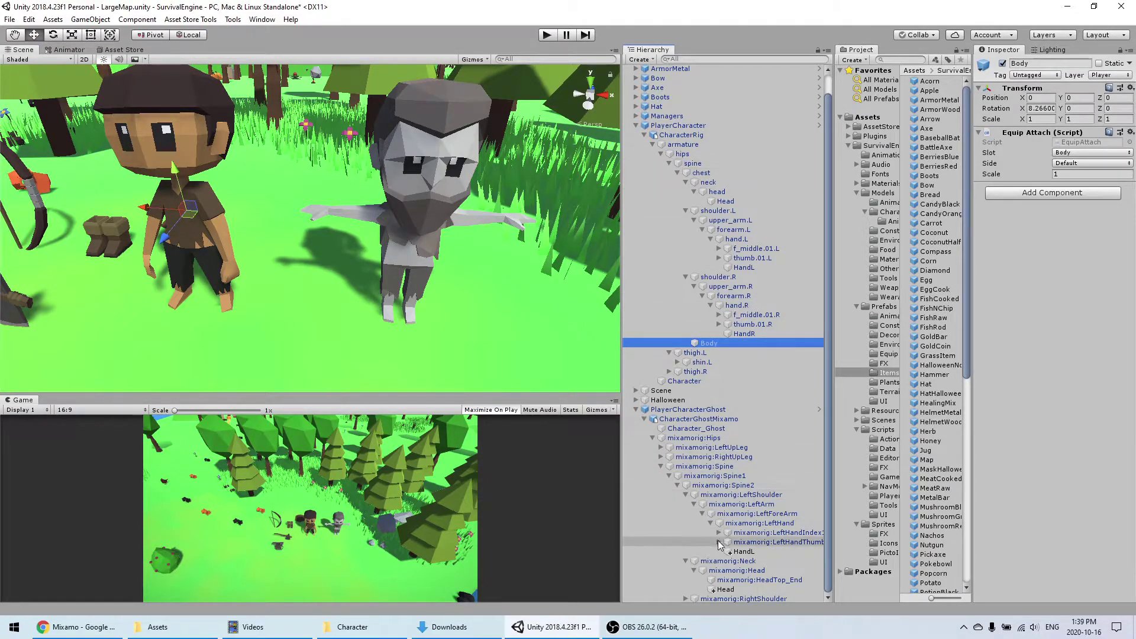
click(706, 466)
click(713, 476)
click(720, 485)
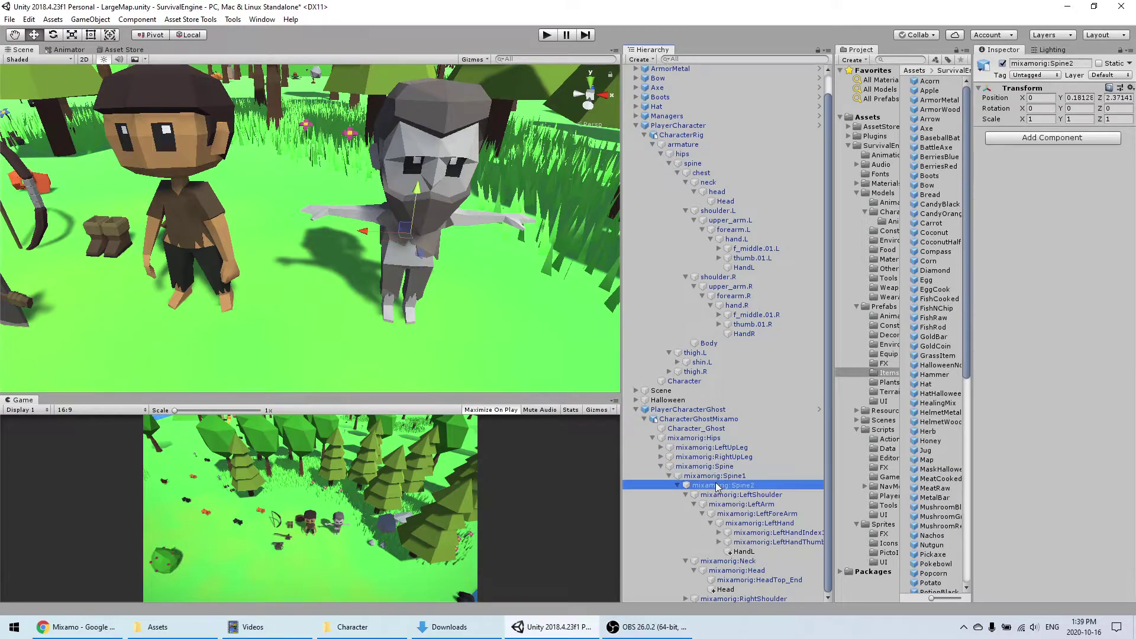
click(686, 496)
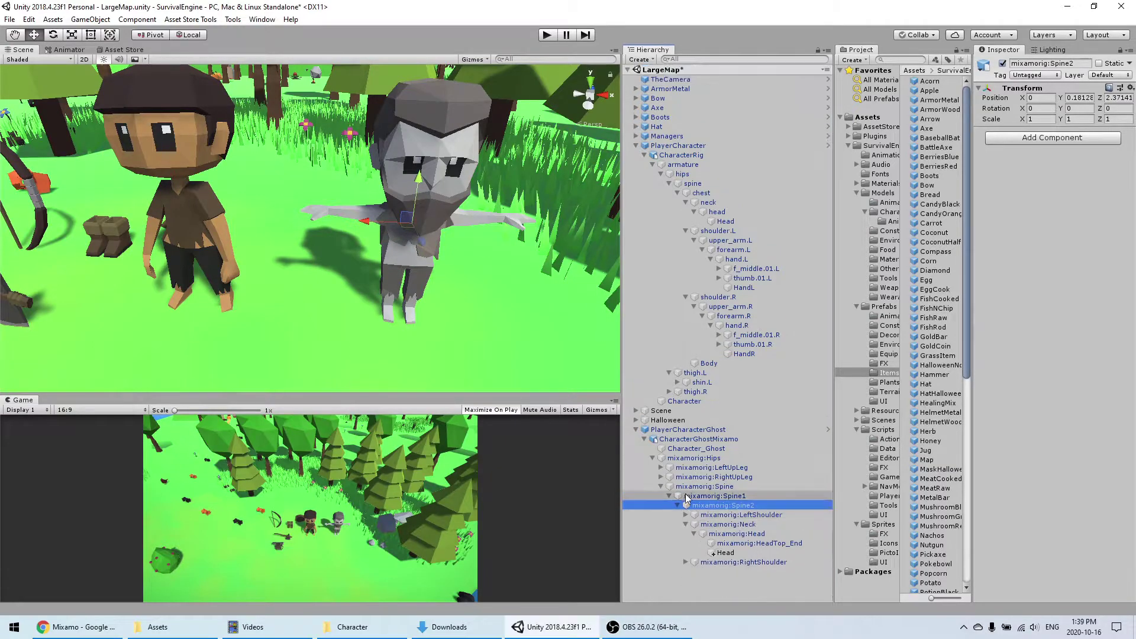
key(ctrl+v)
click(687, 524)
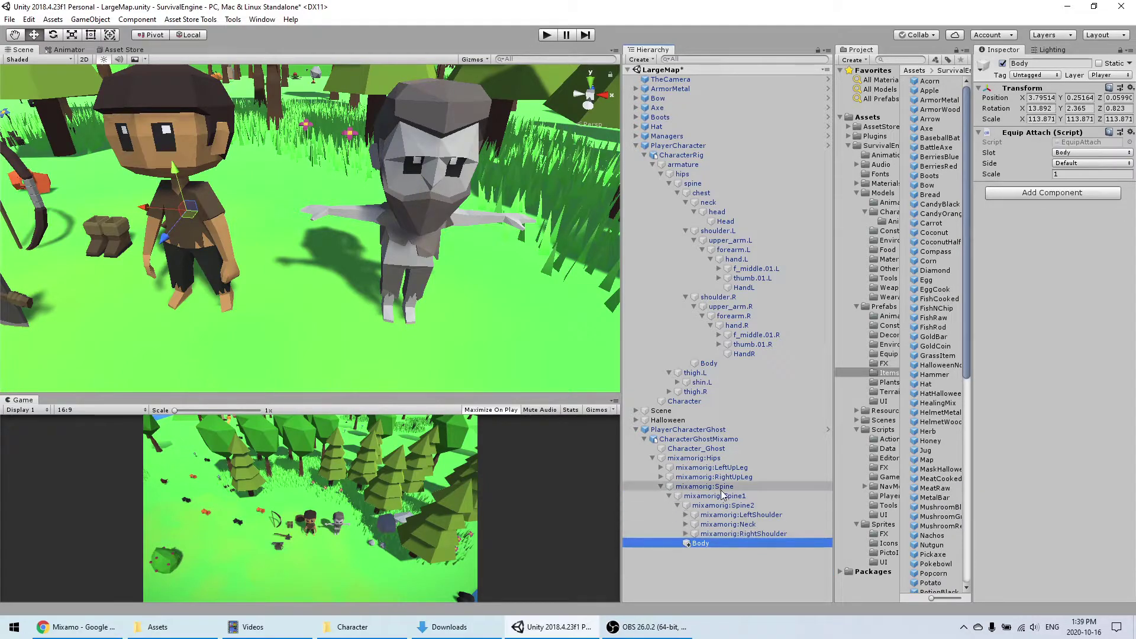
drag(697, 543, 739, 509)
click(648, 338)
Step: Copy the Transform values of the PlayerCharacter's Body attachment onto the ghost's Body attachment
middle_drag(395, 296, 433, 307)
right_drag(434, 307, 429, 300)
middle_drag(430, 300, 446, 252)
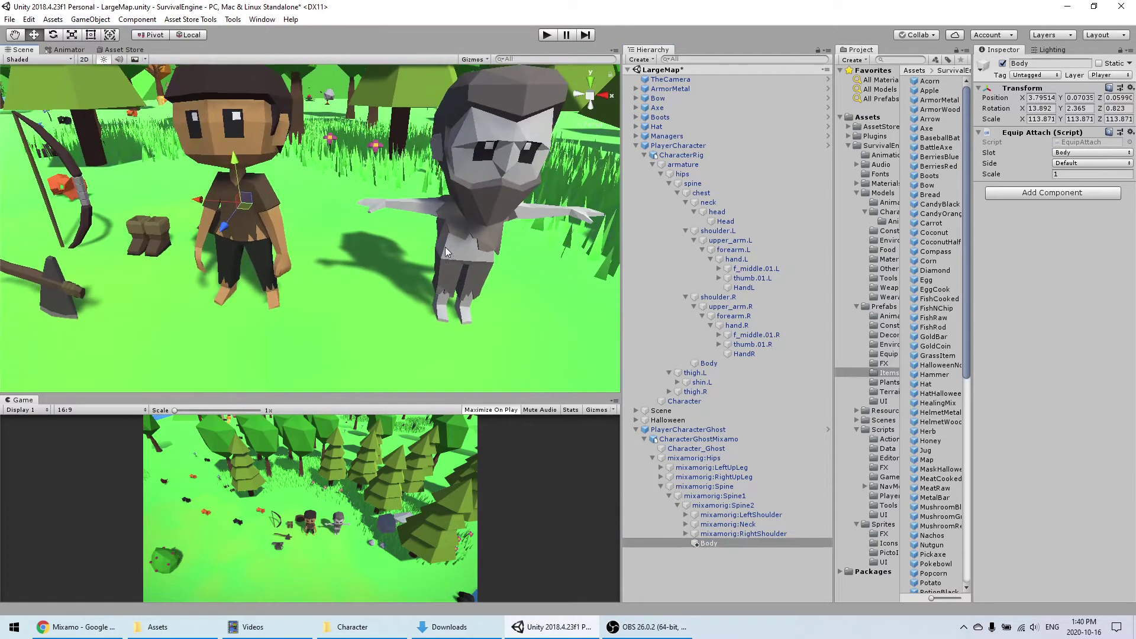
click(709, 363)
right_click(1058, 90)
click(1067, 137)
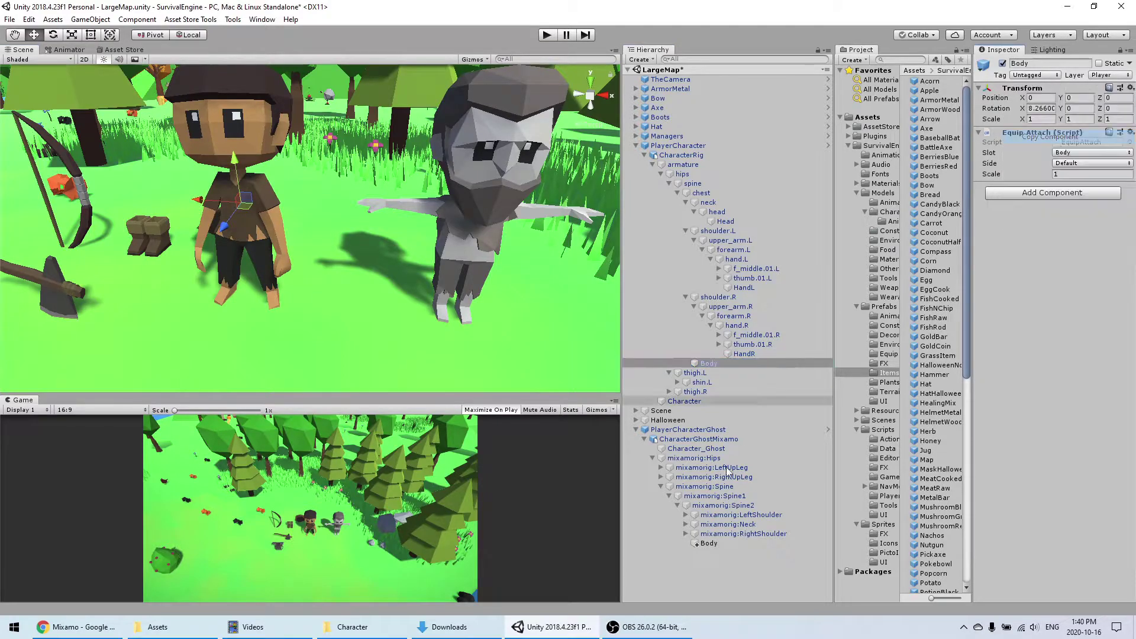
click(737, 546)
right_click(1044, 89)
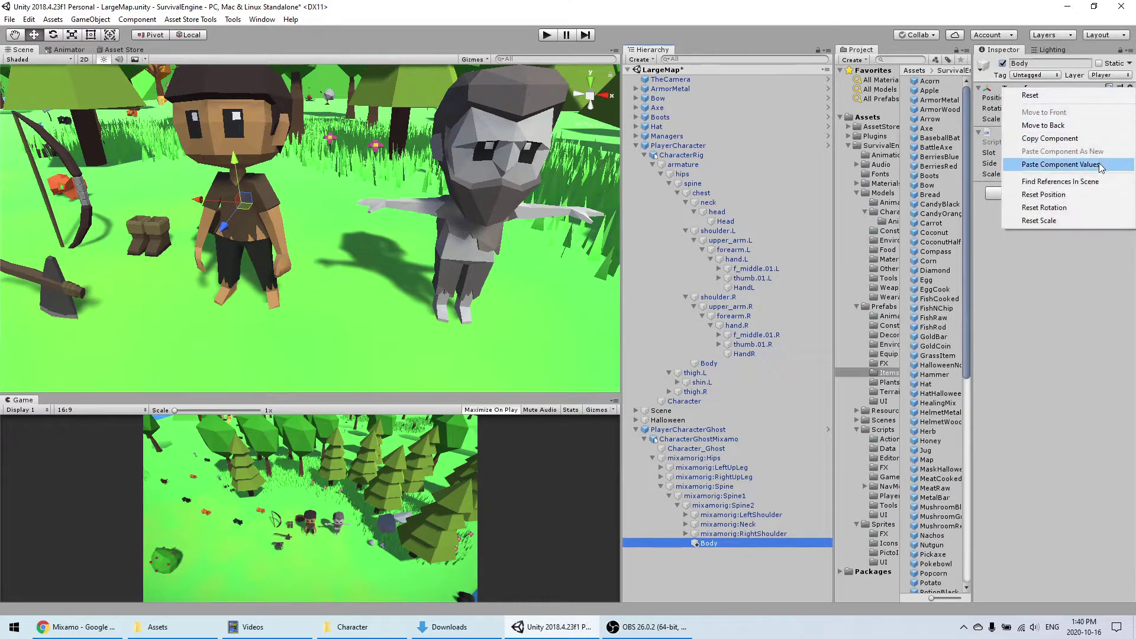
click(1059, 165)
middle_drag(530, 255, 444, 200)
right_drag(340, 193, 337, 123)
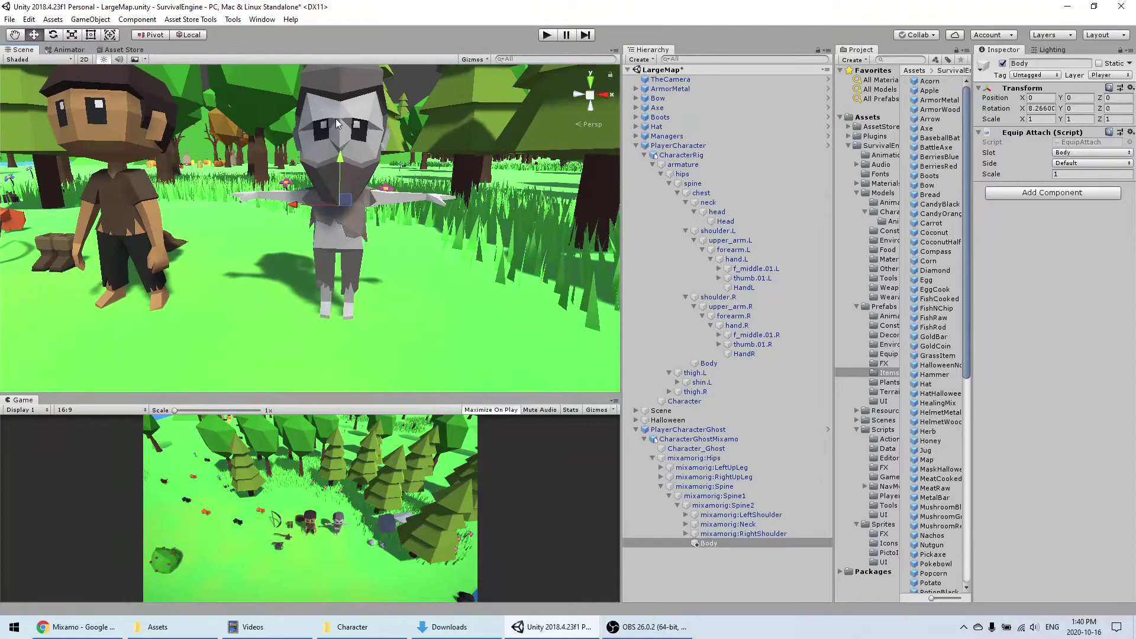
Step: Lower the ghost's Body attachment point to its torso, at about position 0, -0.309, -0.045
drag(340, 165, 347, 181)
middle_drag(284, 239, 278, 235)
middle_drag(215, 205, 243, 212)
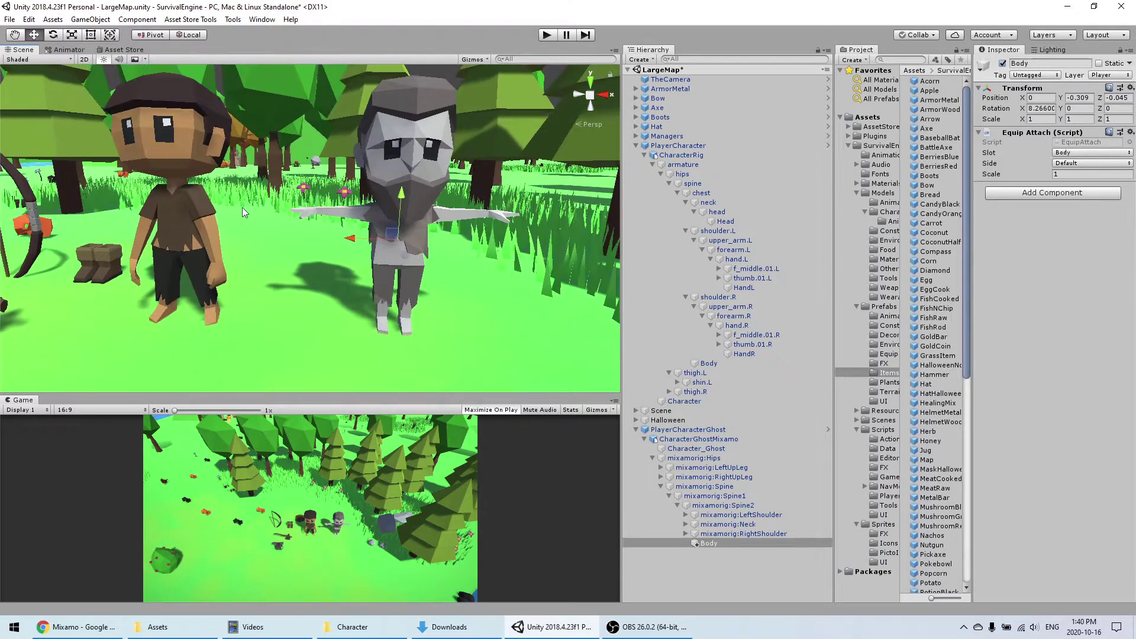
right_drag(287, 254, 149, 271)
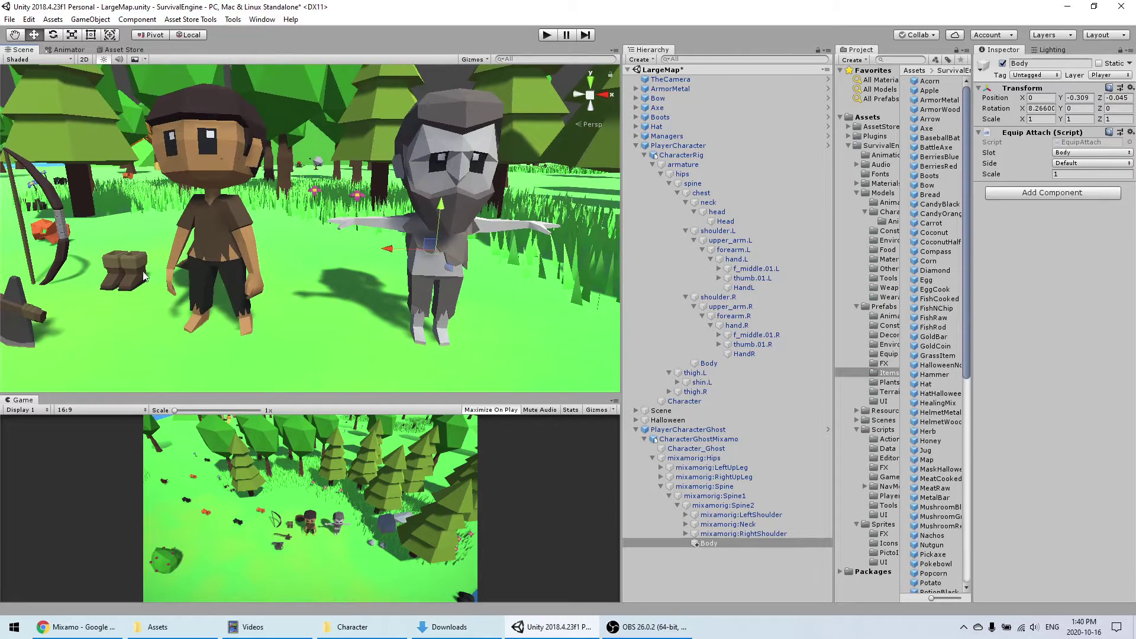
middle_drag(177, 294, 190, 297)
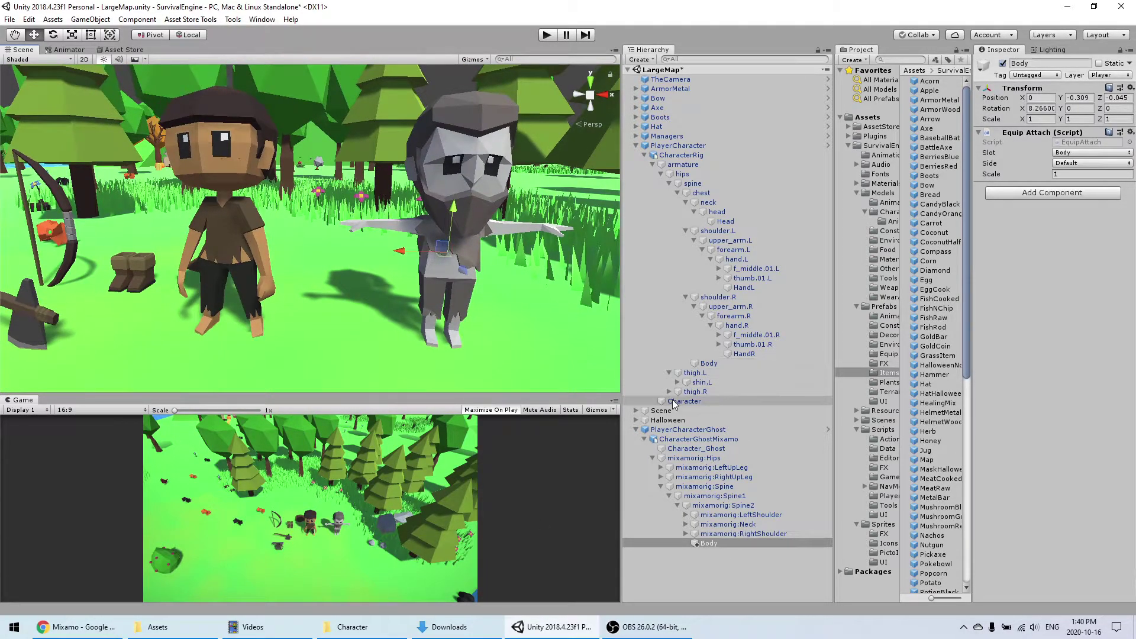
Step: Copy the FeetR attachment object from under the PlayerCharacter's foot.R bone
key(a)
right_drag(385, 288, 376, 289)
click(669, 392)
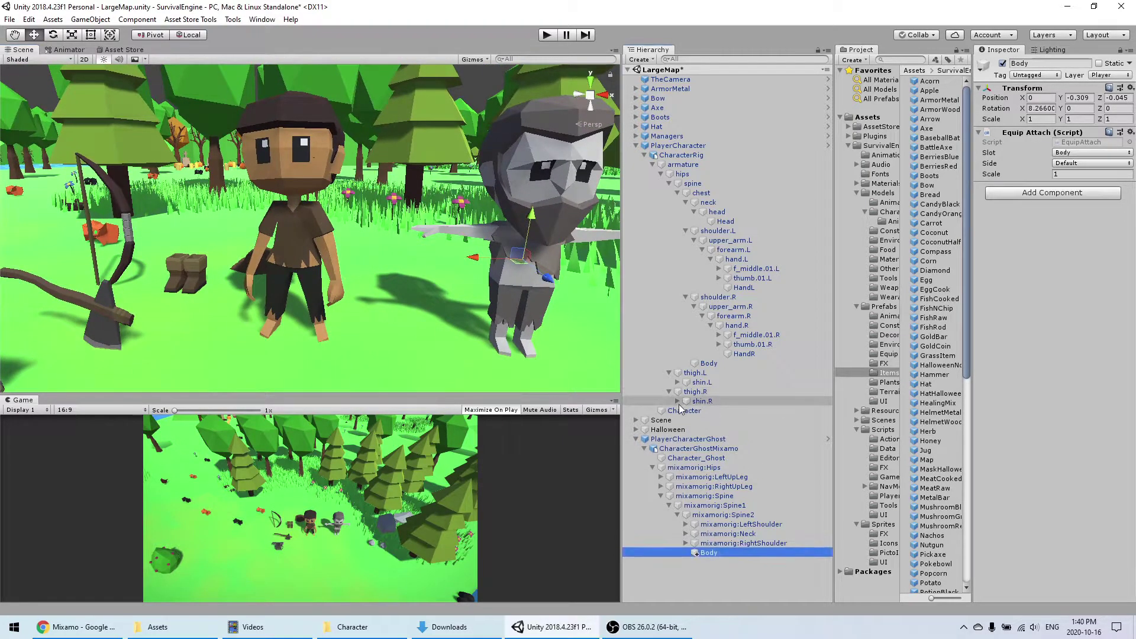
click(678, 401)
click(685, 410)
click(713, 420)
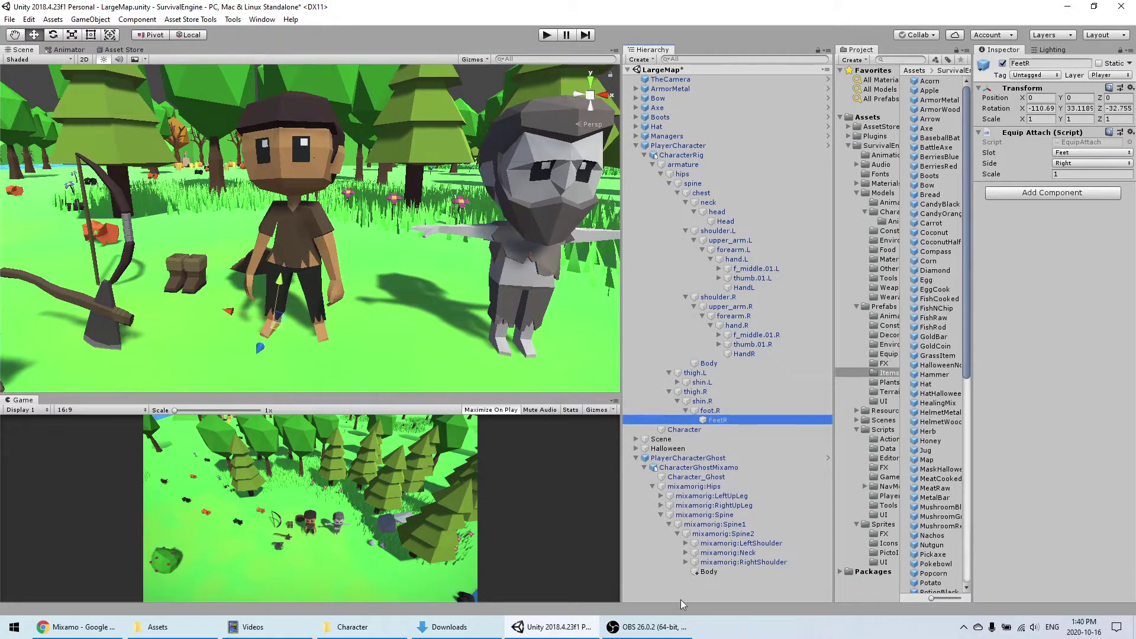
Step: Paste the FeetR attachment into the ghost's right leg skeleton, under mixamorig:RightToeBase
click(665, 506)
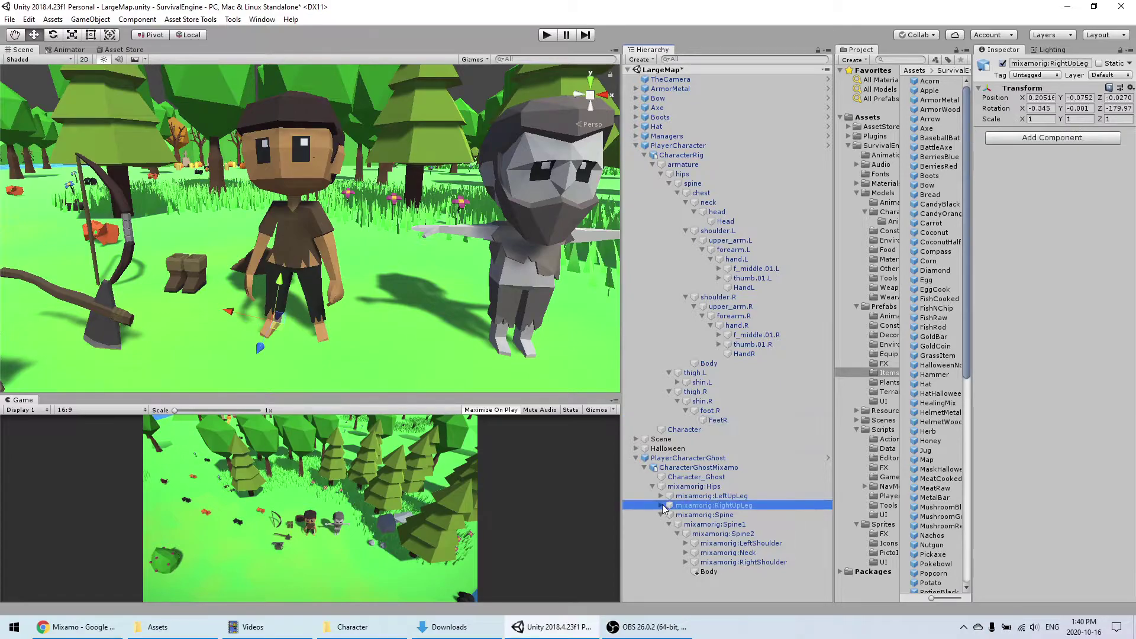
click(659, 505)
click(674, 515)
click(670, 515)
click(677, 525)
click(686, 533)
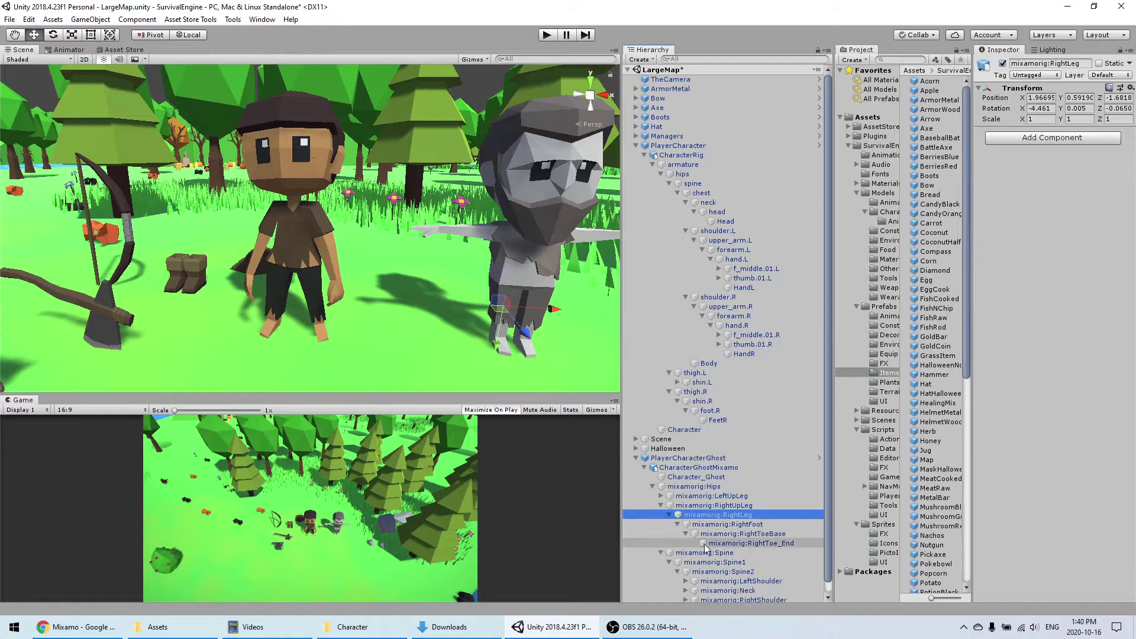
click(731, 534)
click(735, 543)
key(ctrl+v)
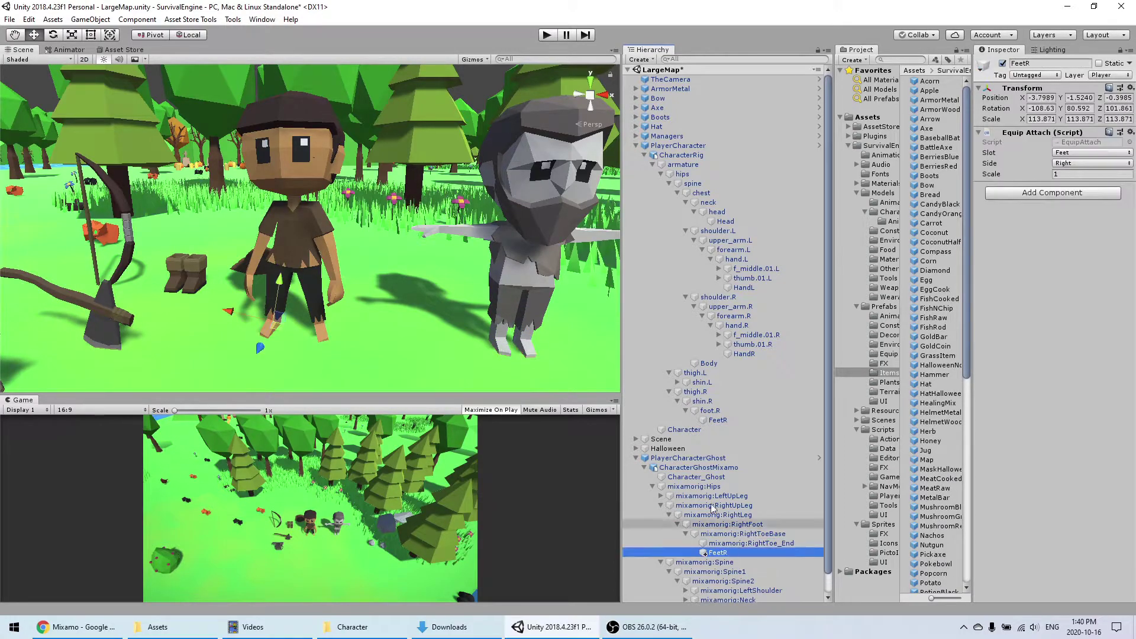
Step: Copy the FeetL attachment object from under the PlayerCharacter's foot.L bone
click(678, 382)
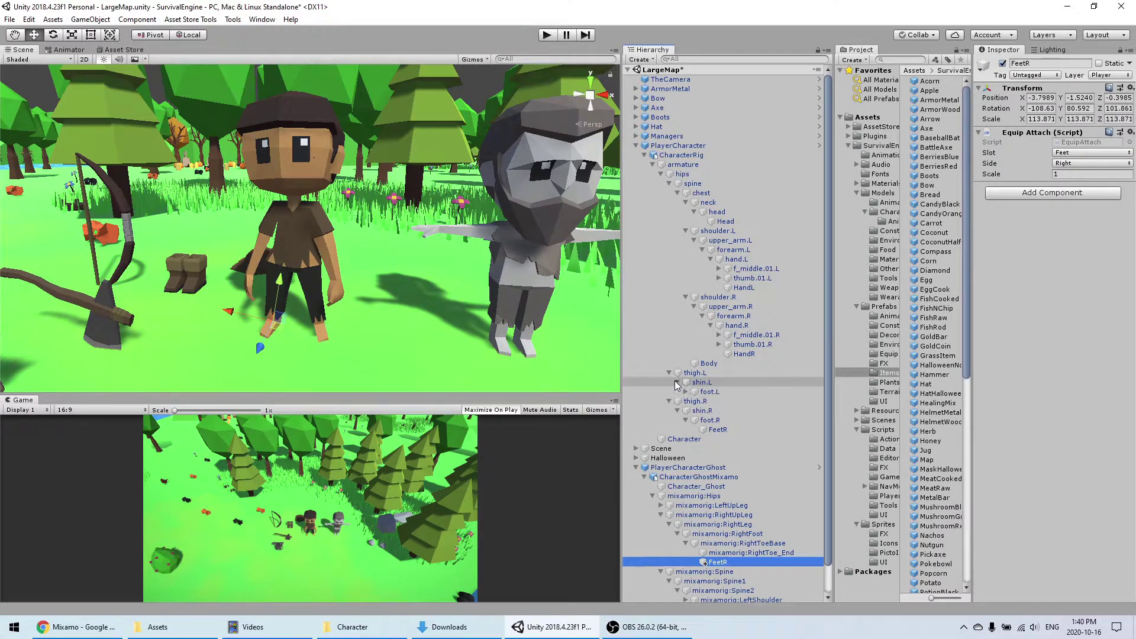
click(686, 392)
click(716, 401)
scroll(702, 510, down, 2)
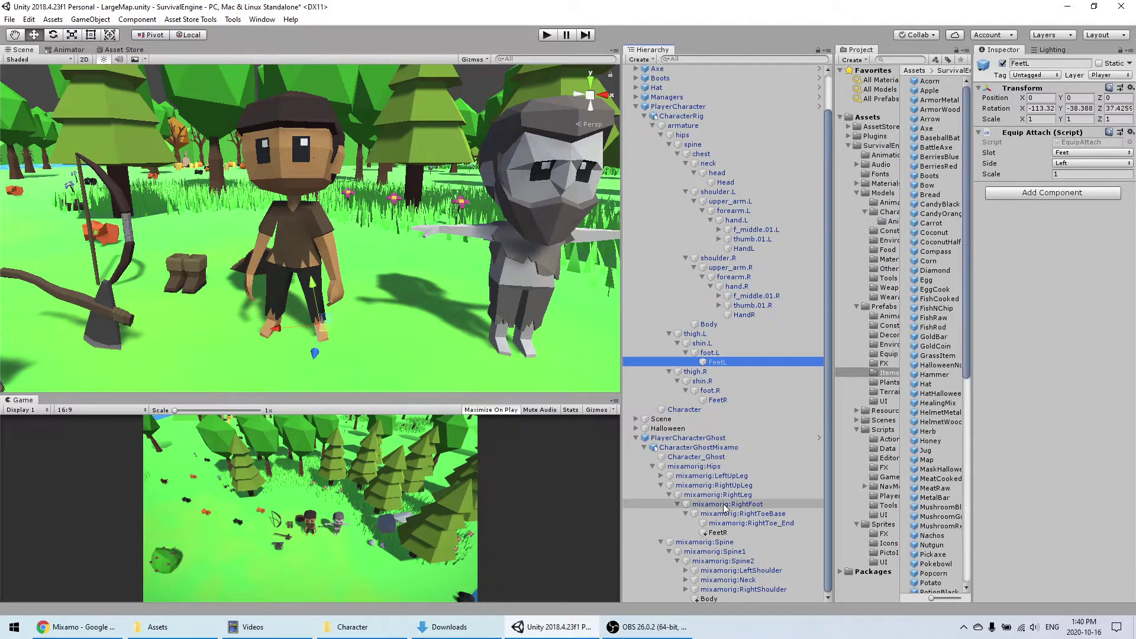
Step: Paste the FeetL attachment into the ghost's left leg skeleton, under mixamorig:LeftFoot
click(661, 475)
click(669, 485)
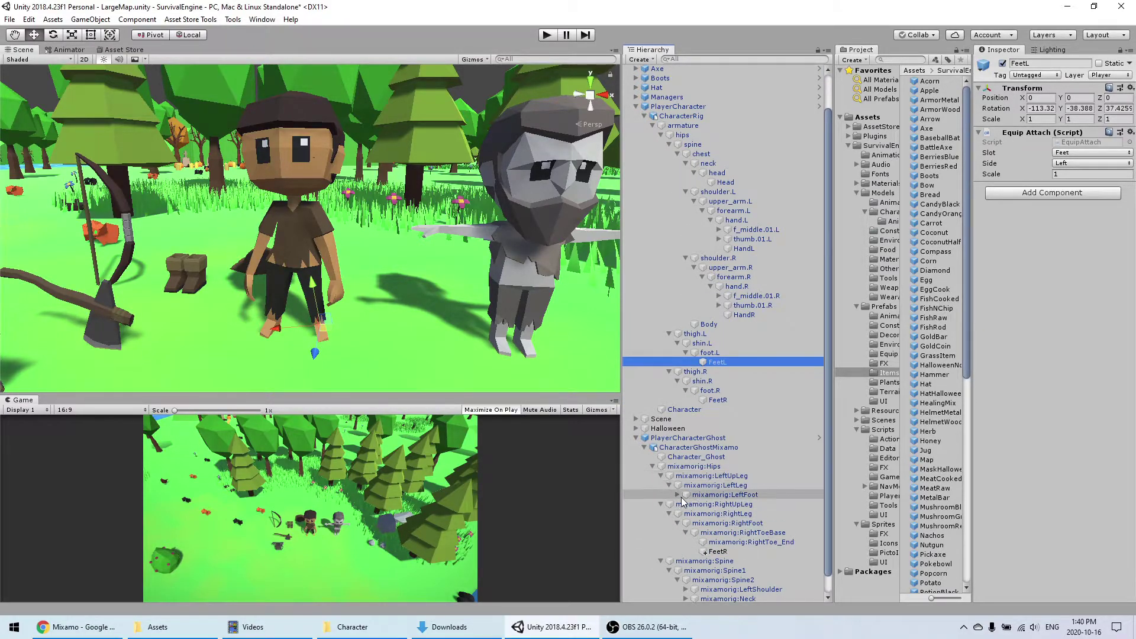
click(674, 497)
click(678, 496)
click(685, 504)
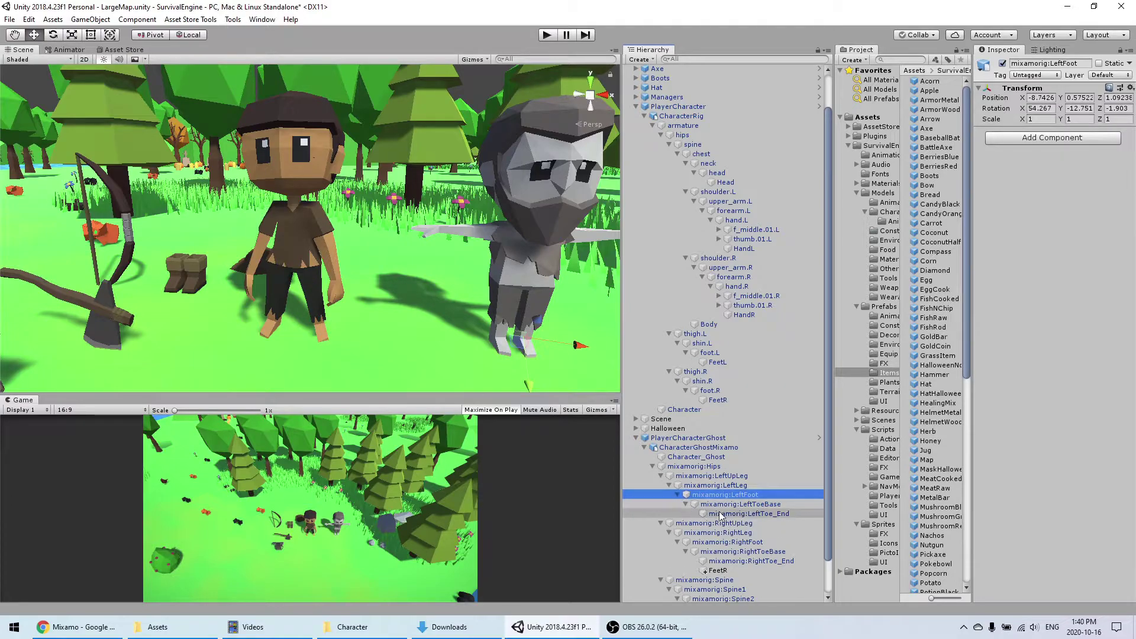
click(726, 514)
click(698, 504)
key(ctrl+v)
click(686, 504)
Step: Copy the Transform values of the PlayerCharacter's FeetL attachment onto the ghost's FeetL attachment
drag(779, 514, 739, 362)
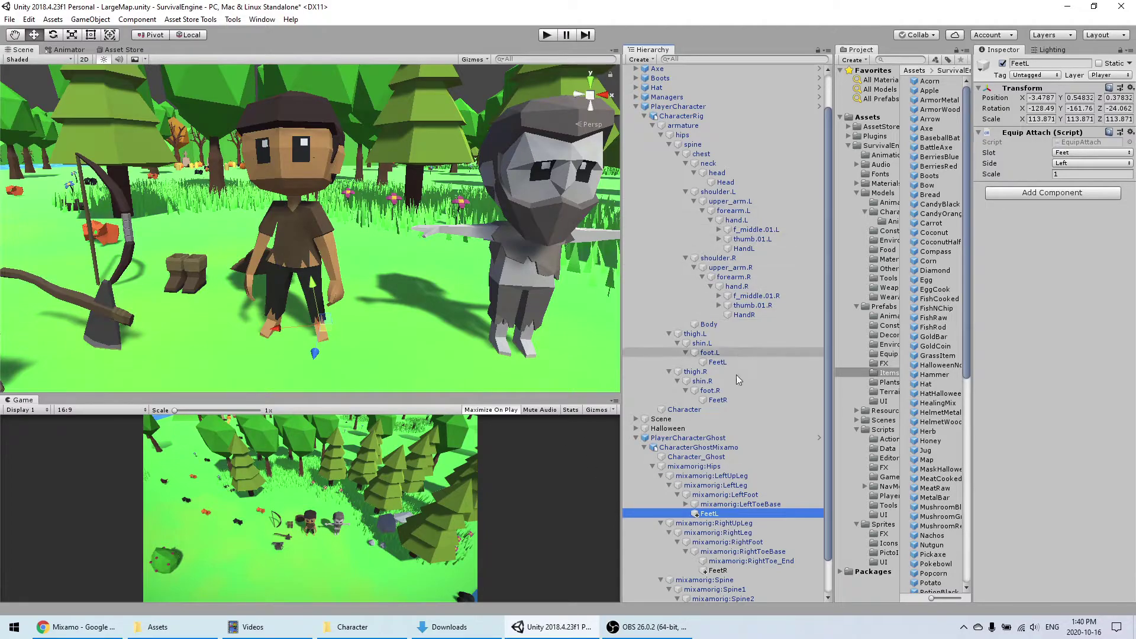
click(725, 362)
right_click(1043, 136)
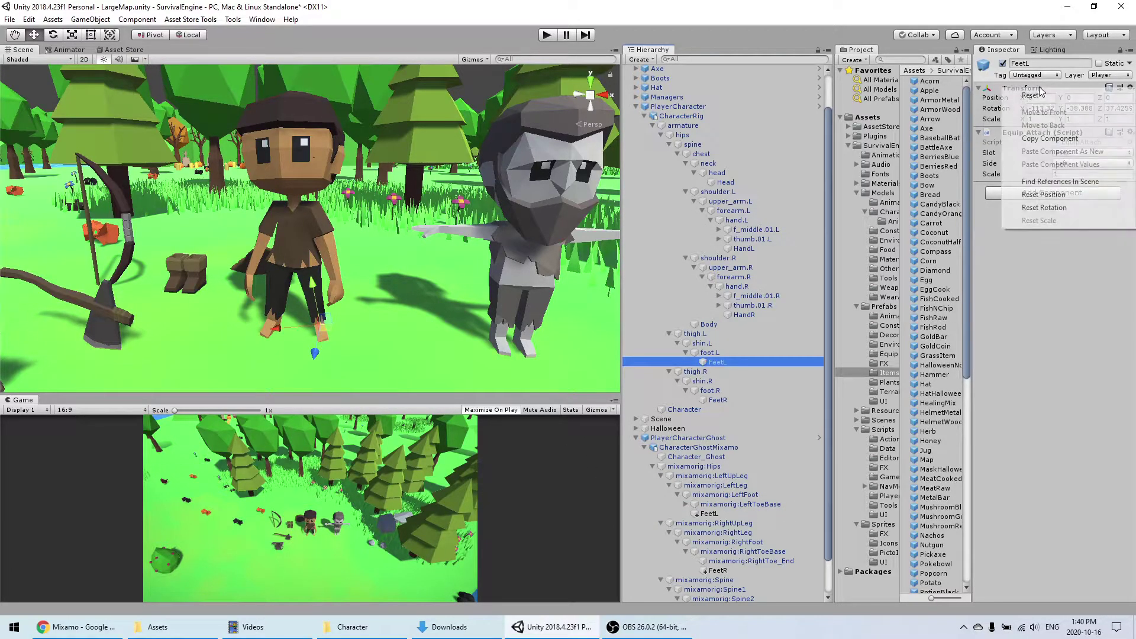
click(1041, 132)
click(732, 514)
right_click(1055, 88)
click(1098, 166)
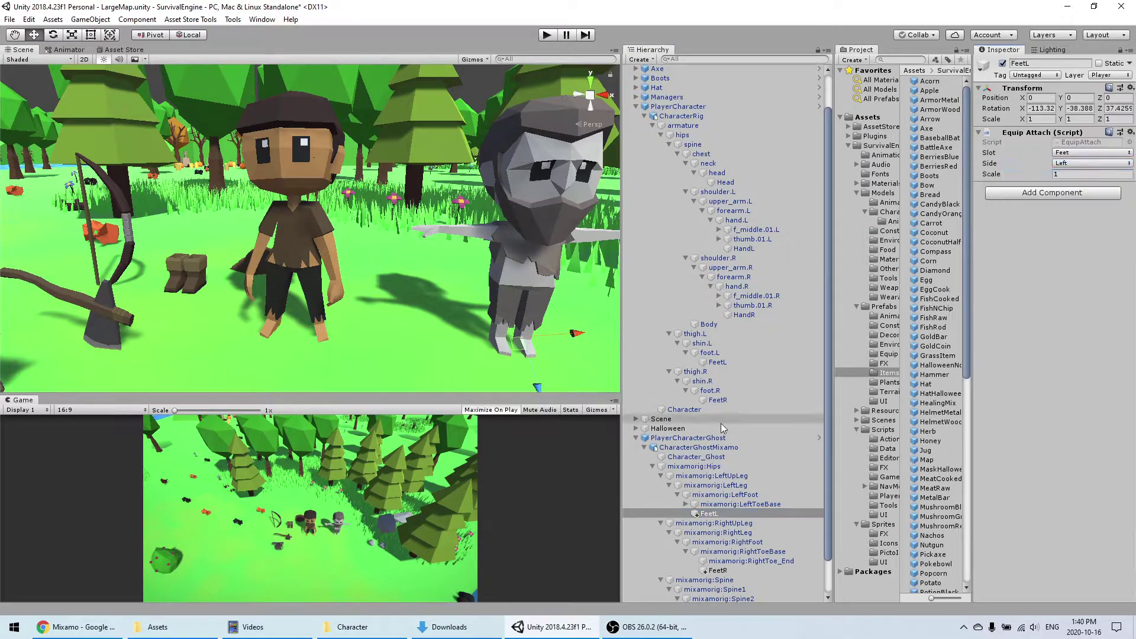
Step: Copy the Transform values of the PlayerCharacter's FeetR attachment onto the ghost's FeetR attachment and reparent it under mixamorig:RightFoot
click(722, 400)
right_click(1041, 88)
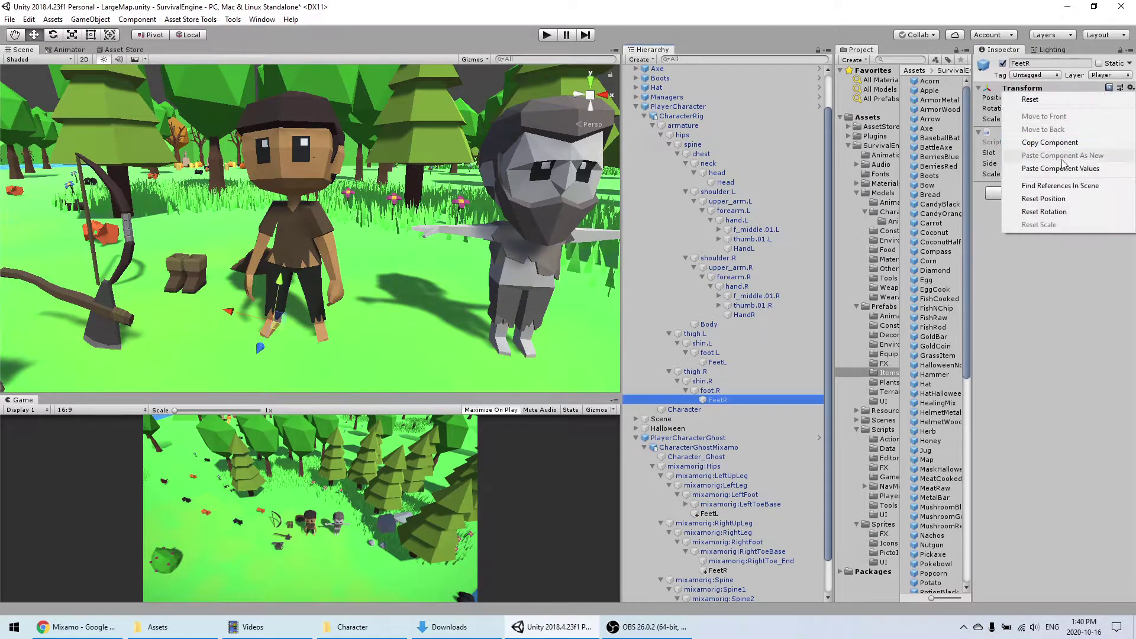
click(1056, 143)
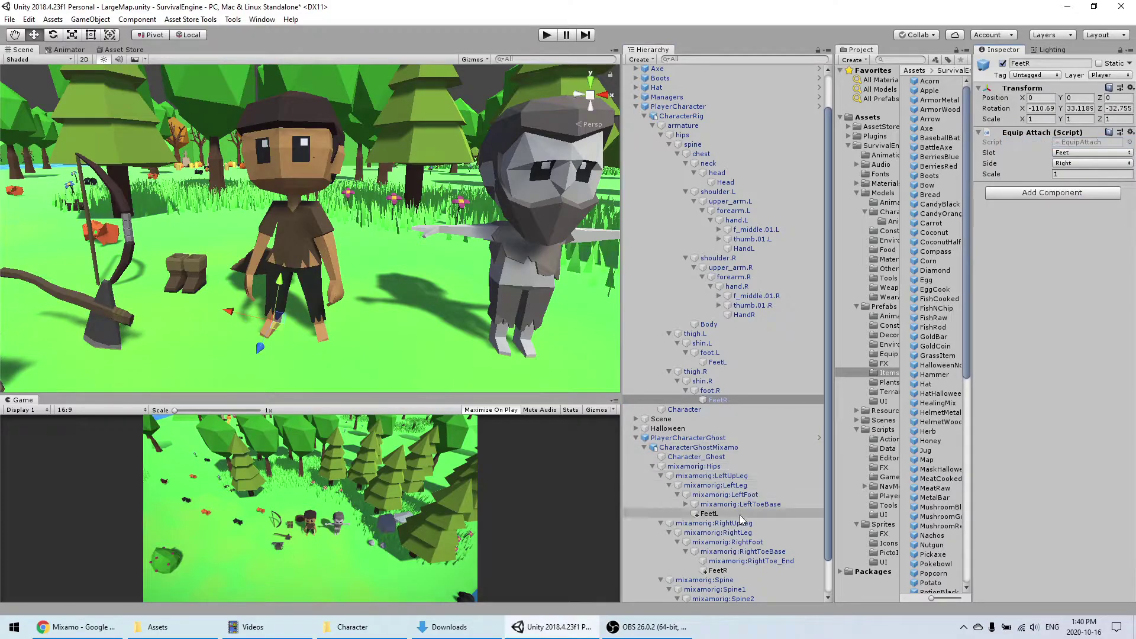
click(718, 570)
right_click(1055, 88)
click(1097, 165)
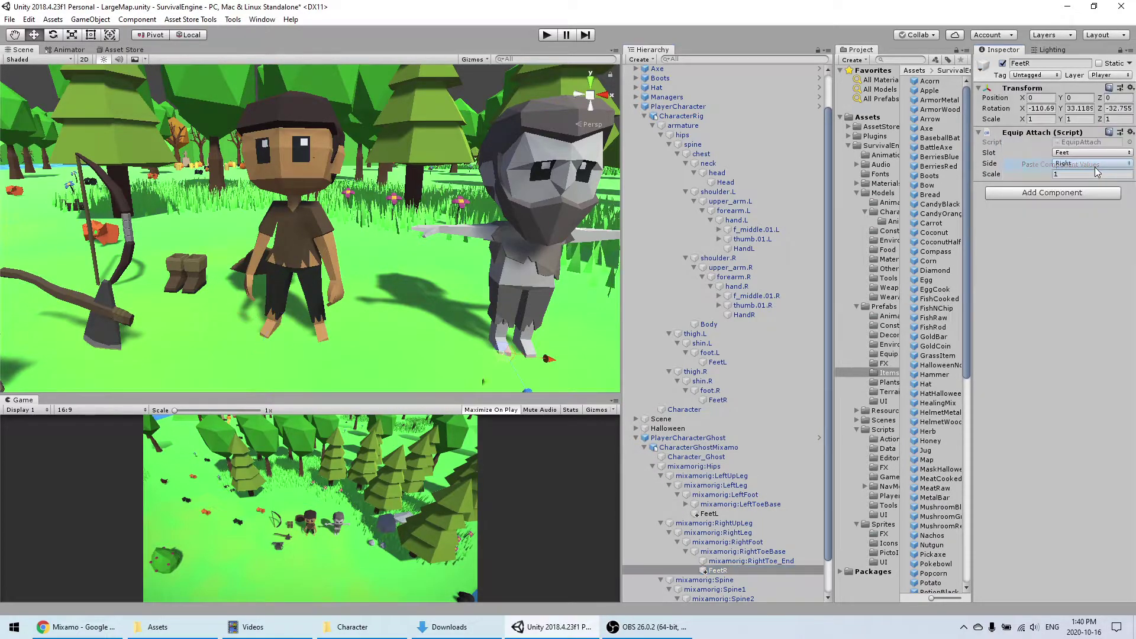
drag(714, 573, 687, 559)
click(687, 552)
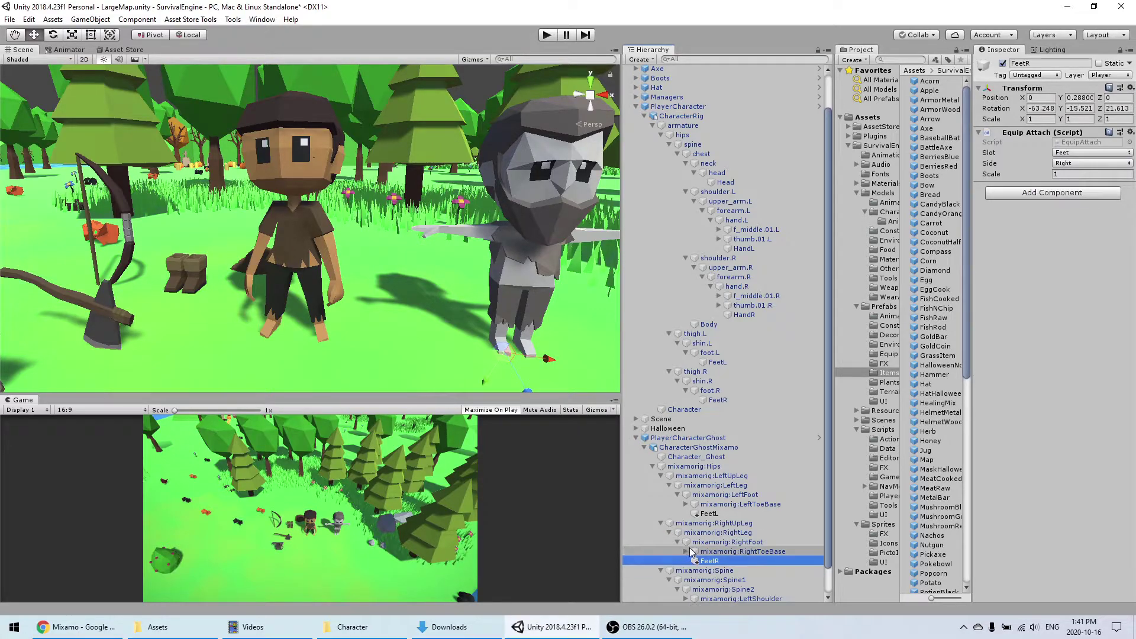
Step: Check the Equip Attach slot and side settings of the ghost's FeetL and FeetR attachments
click(710, 514)
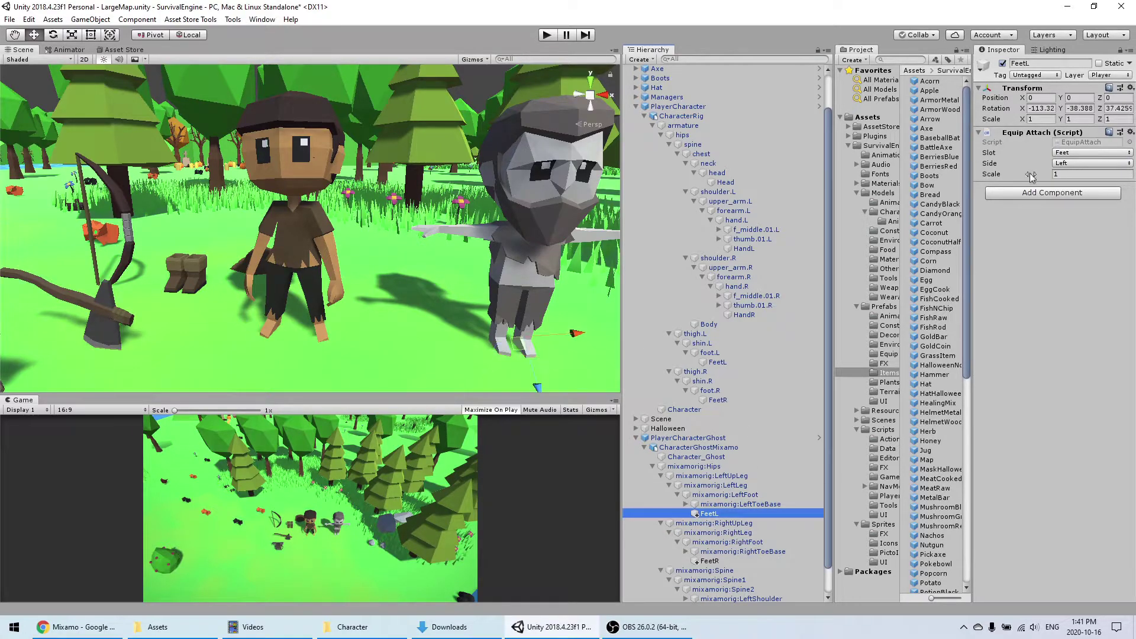
key(Down)
key(Down)
key(Down)
key(Down)
key(Down)
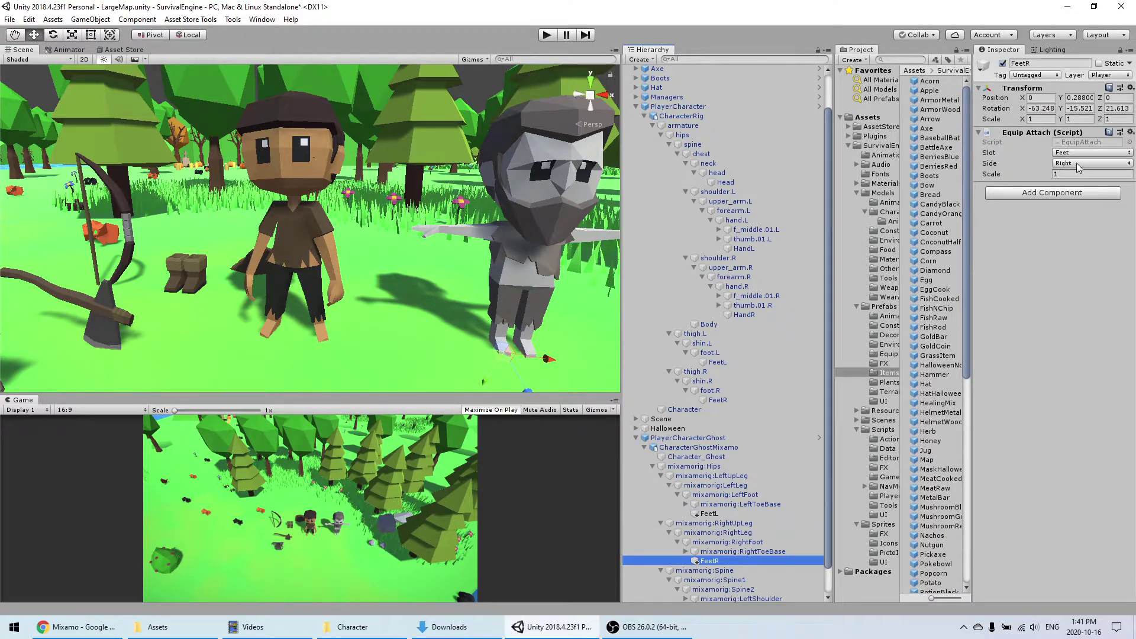
click(734, 514)
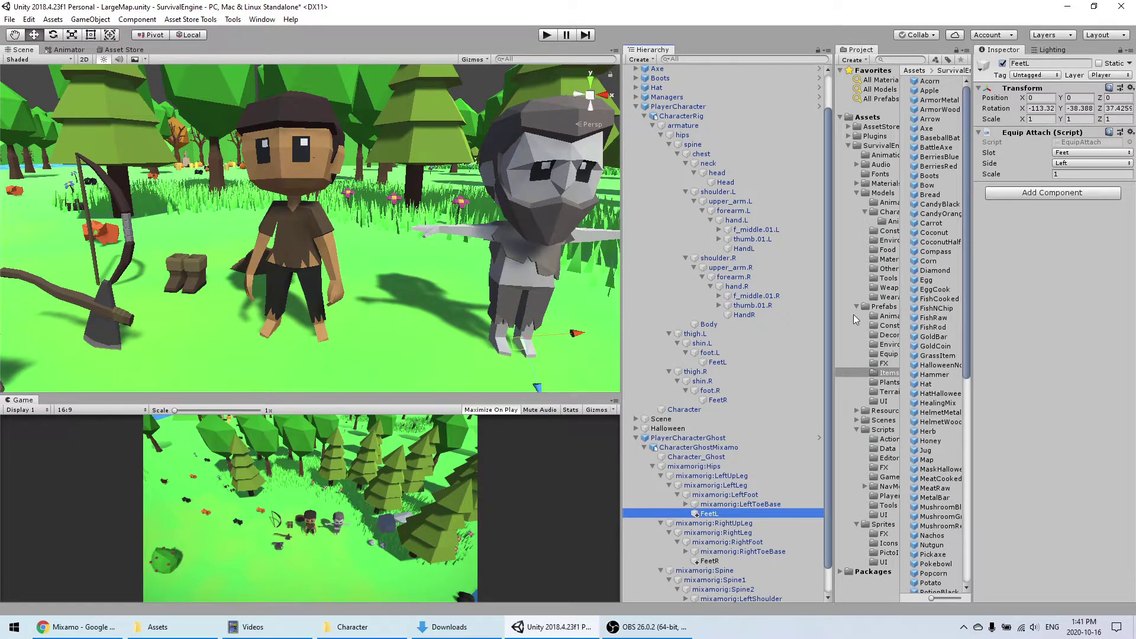
Step: Examine the placement of the FeetR attachment point around the ghost's feet from several angles
scroll(739, 491, down, 2)
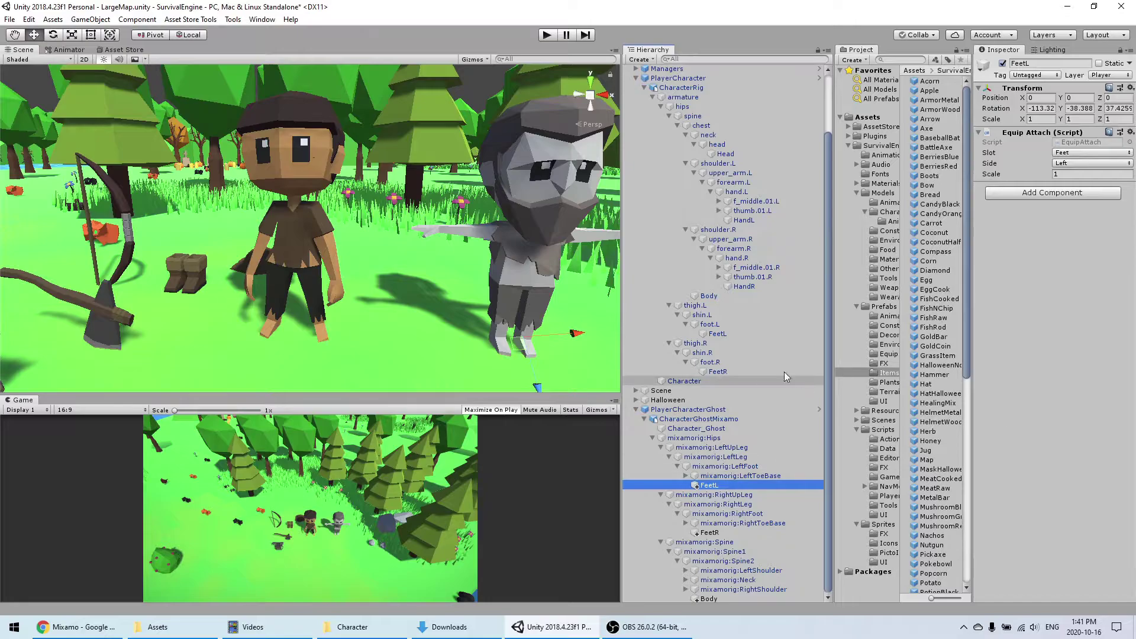
scroll(473, 266, down, 8)
middle_drag(473, 266, 441, 267)
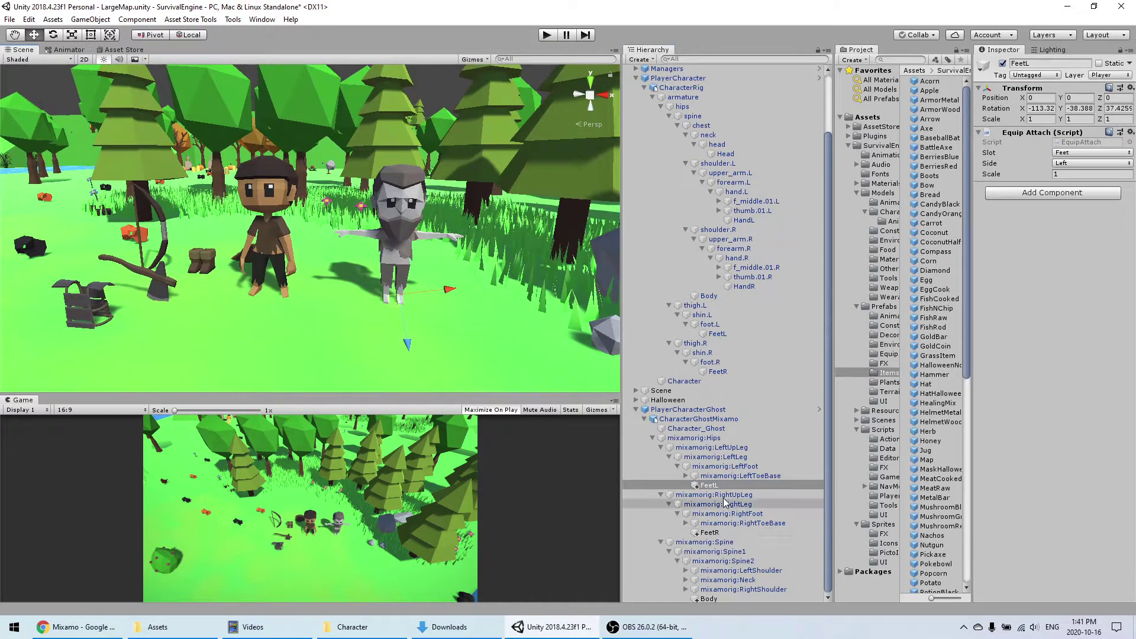
click(721, 534)
alt+drag(425, 270, 355, 278)
middle_drag(355, 278, 426, 285)
right_drag(425, 284, 351, 256)
right_drag(414, 271, 400, 275)
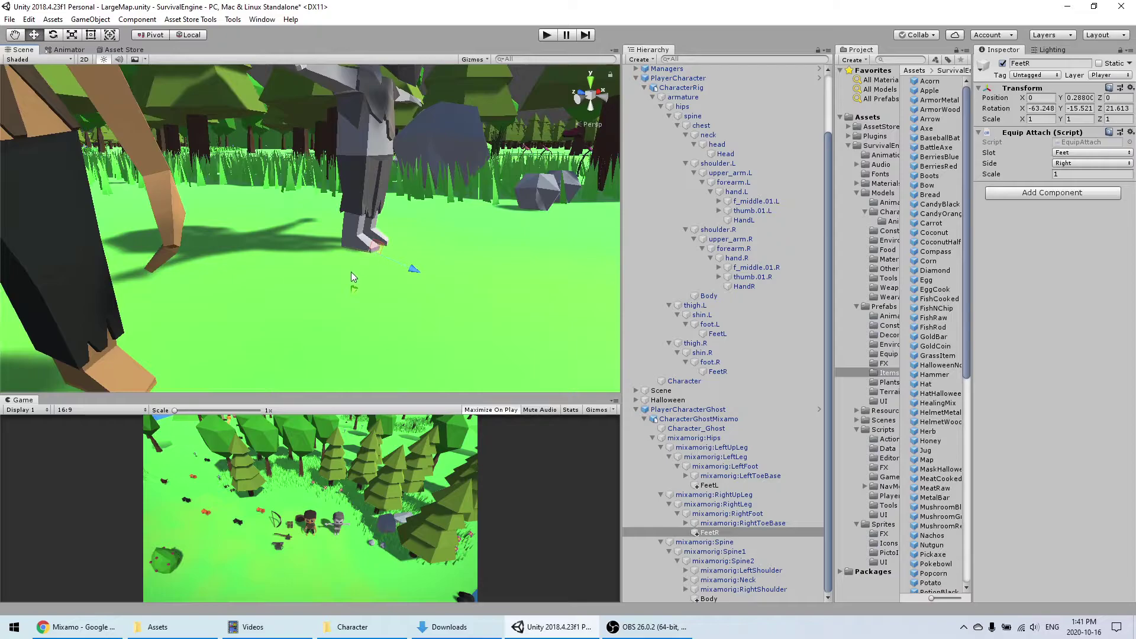
right_drag(352, 305, 382, 299)
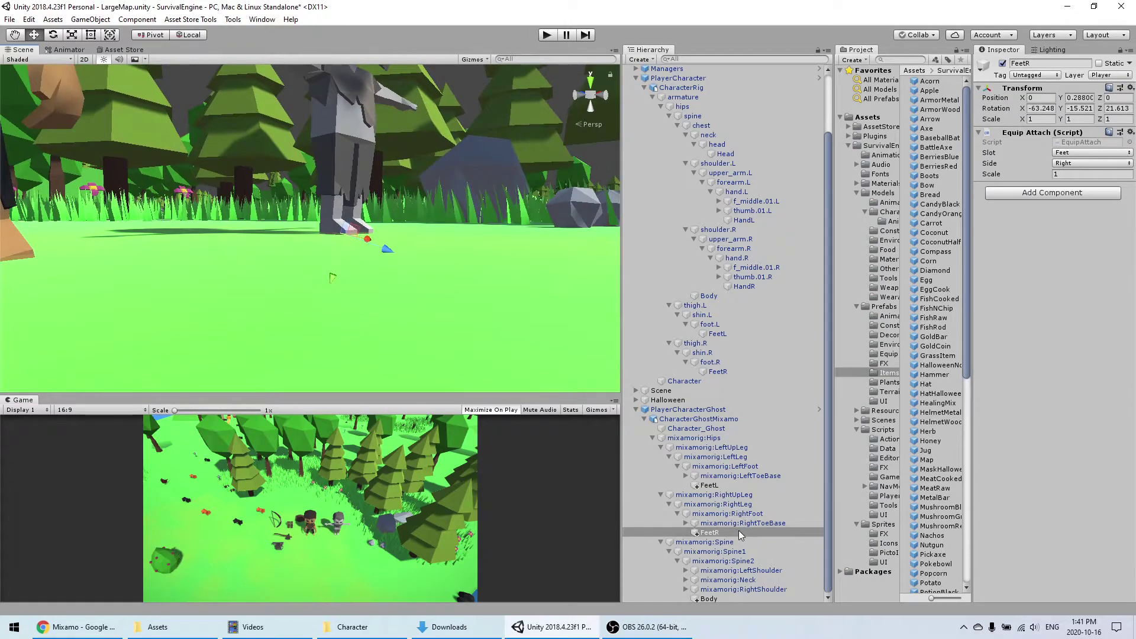
click(734, 514)
click(736, 532)
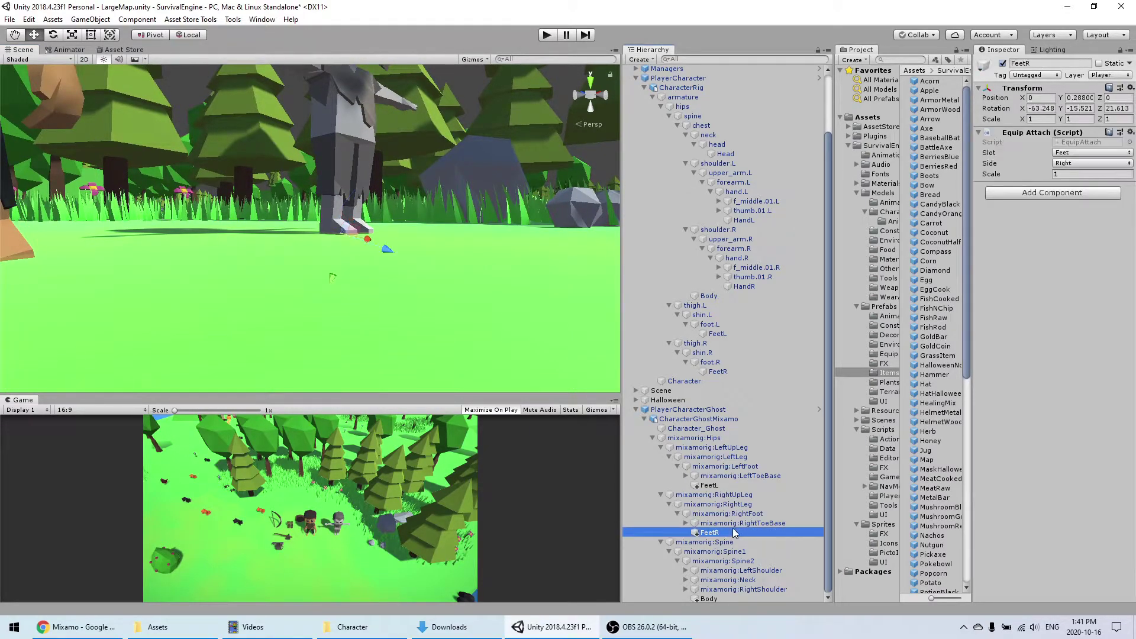
right_drag(369, 195, 325, 238)
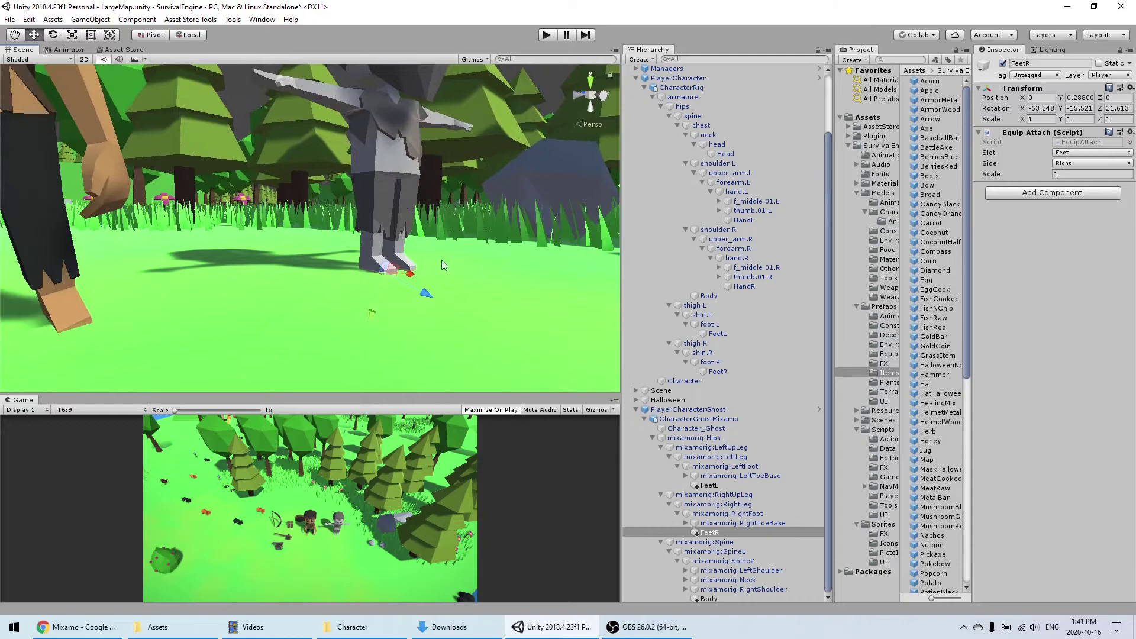
middle_drag(442, 261, 393, 299)
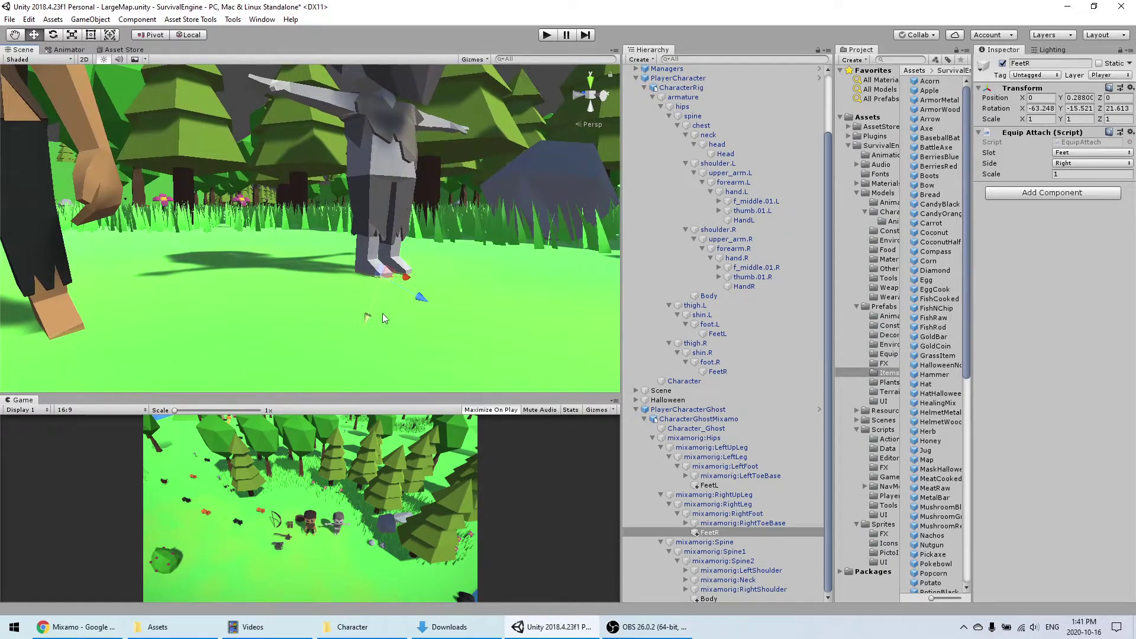
right_drag(422, 197, 373, 186)
scroll(517, 280, down, 3)
middle_drag(516, 281, 498, 288)
scroll(485, 276, down, 2)
Step: Run the game, pick up the hat from the ground and equip it on the ghost
key(ctrl+p)
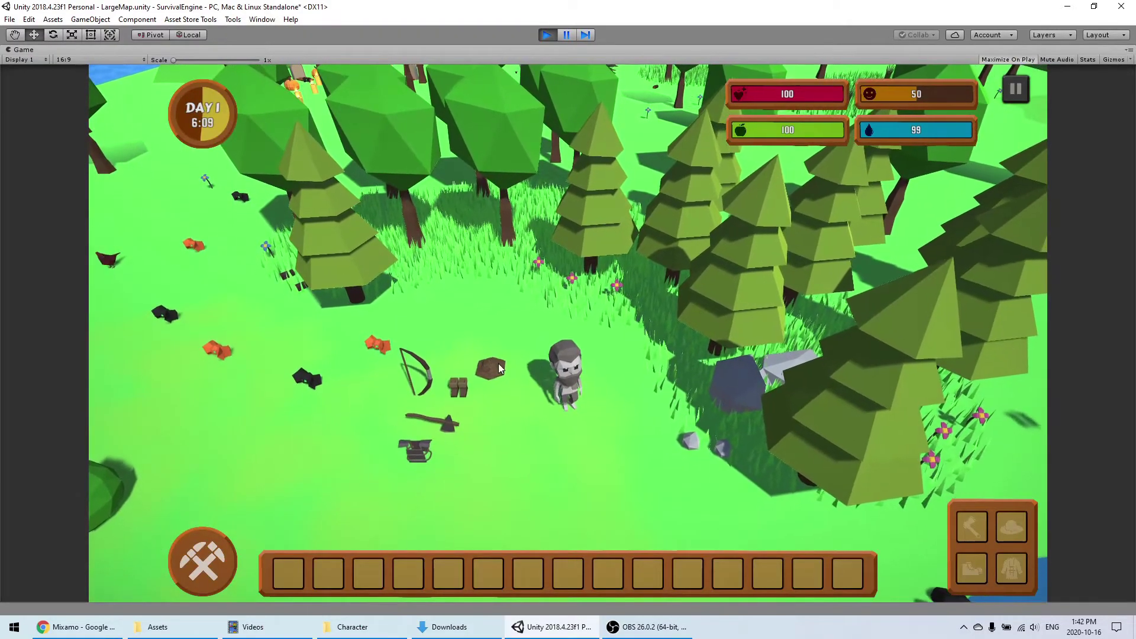
click(498, 363)
click(592, 421)
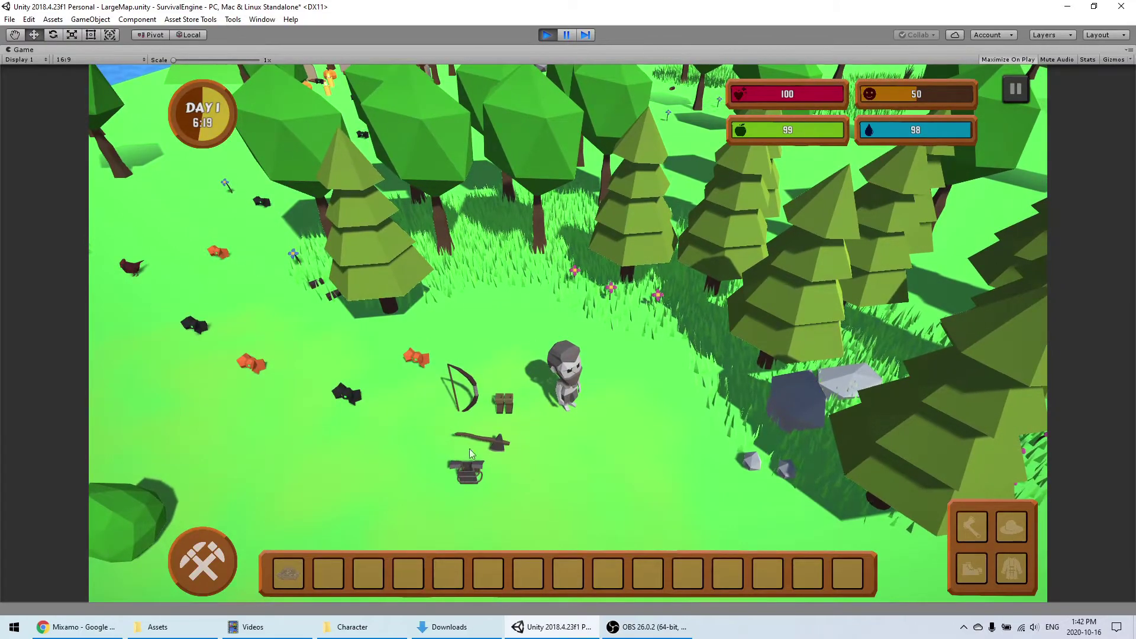
click(294, 571)
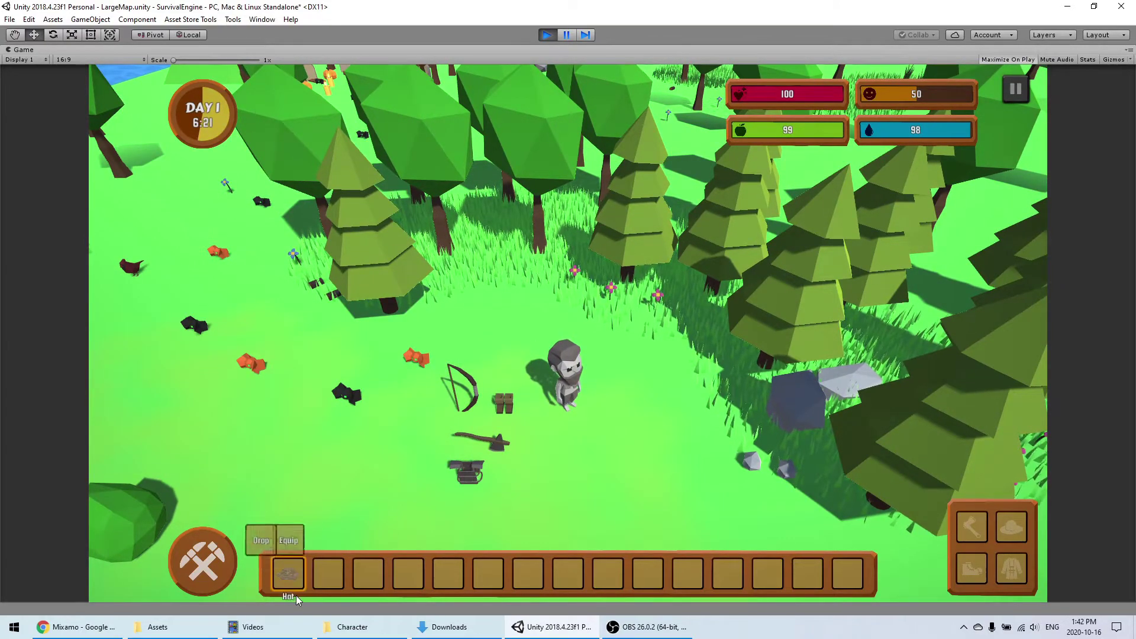
click(289, 535)
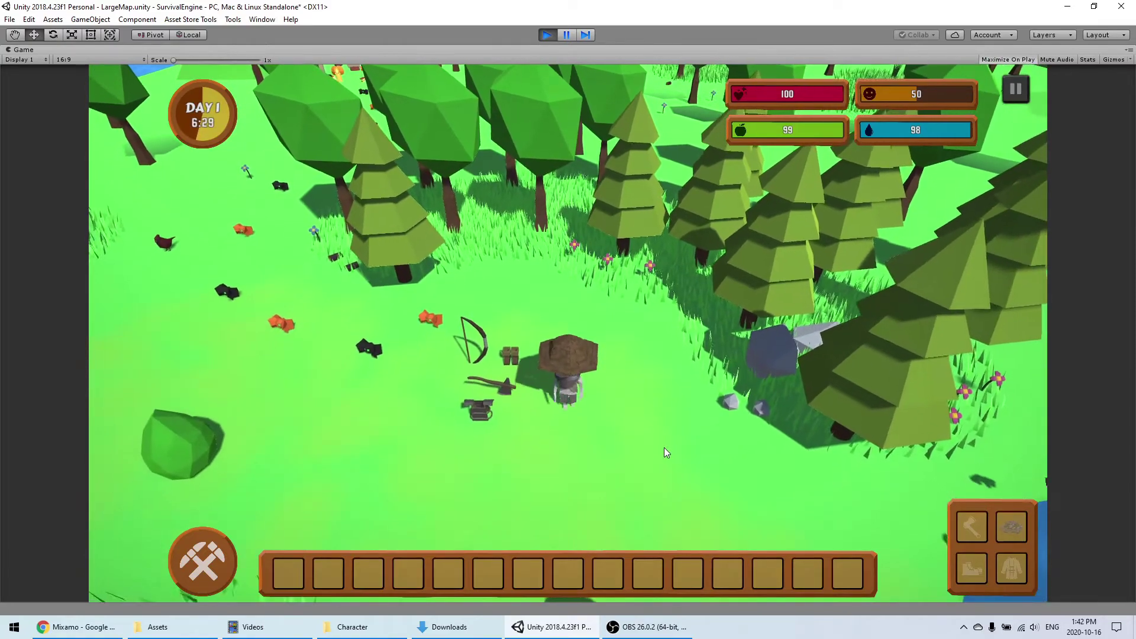
Step: Pick up the boots, bow, axe and armor lying on the ground near the ghost
click(507, 392)
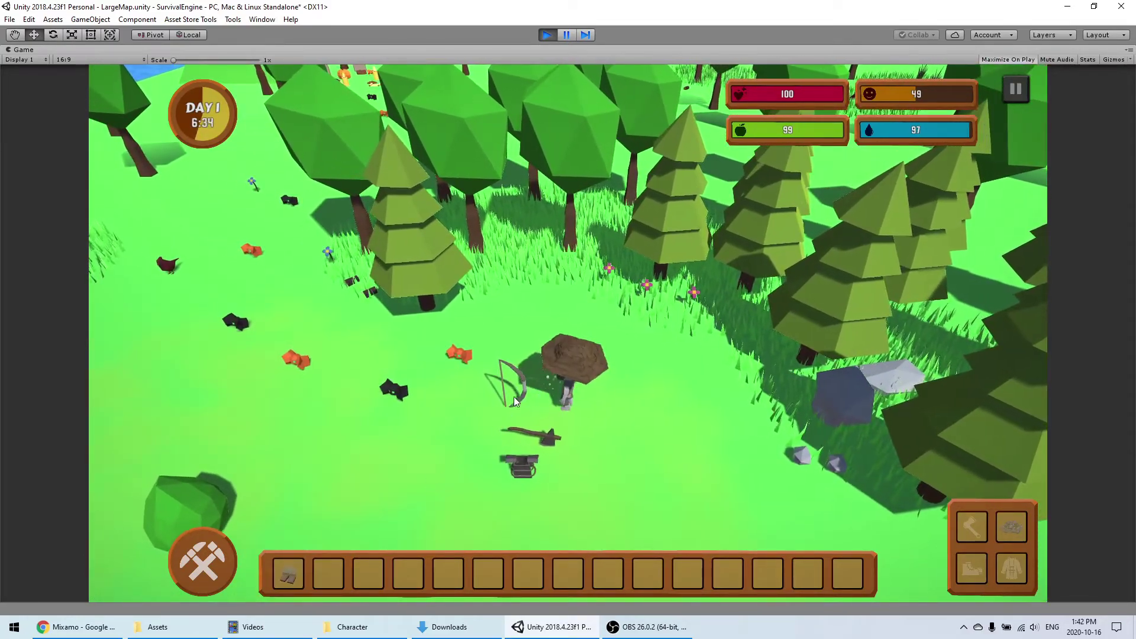
click(580, 439)
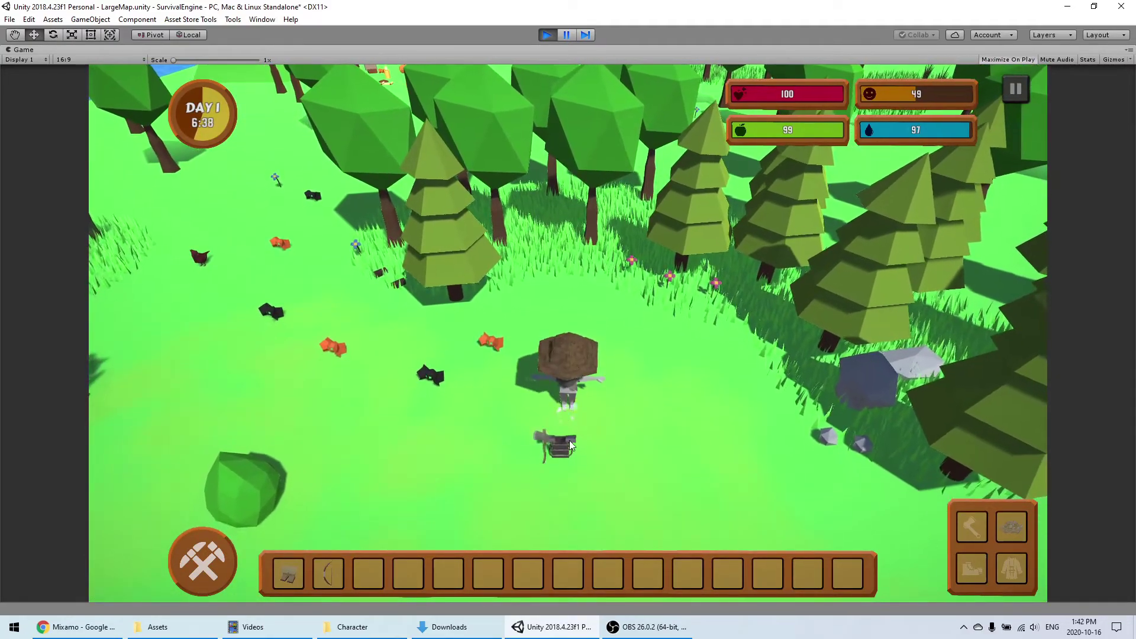
click(569, 440)
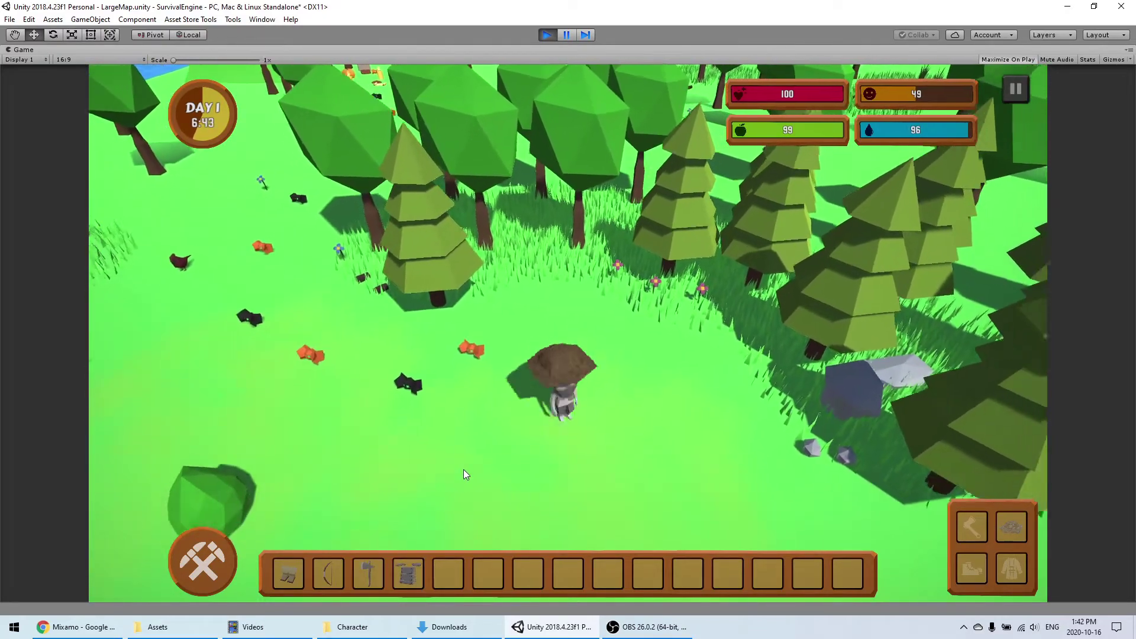
Step: Equip the axe from the inventory and walk the ghost around to check how it is held
click(328, 572)
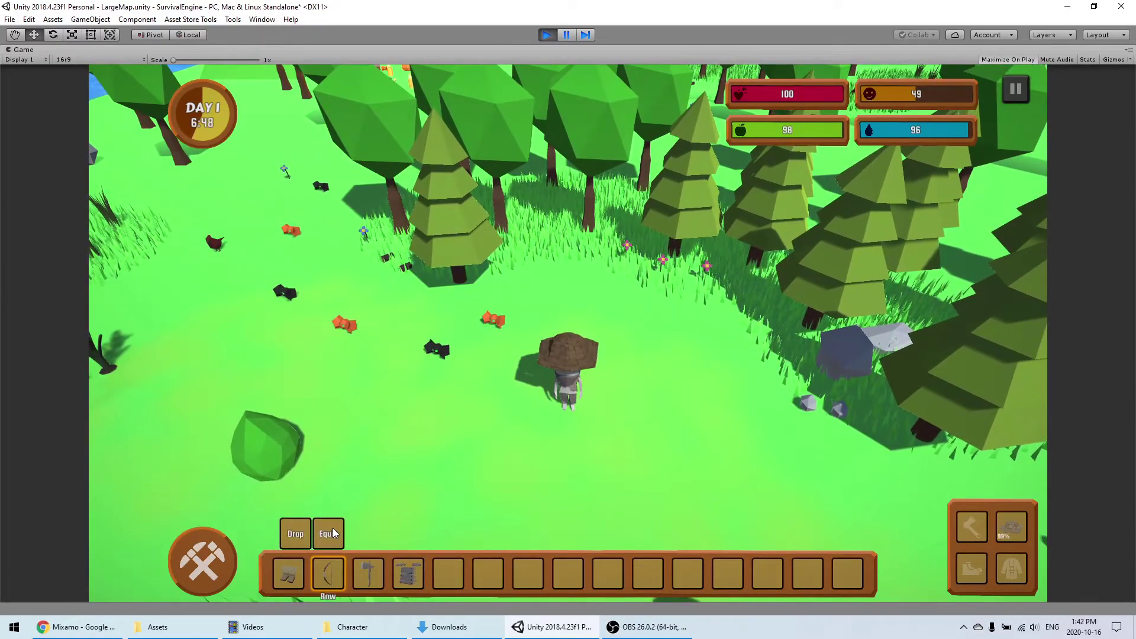
click(368, 572)
click(367, 541)
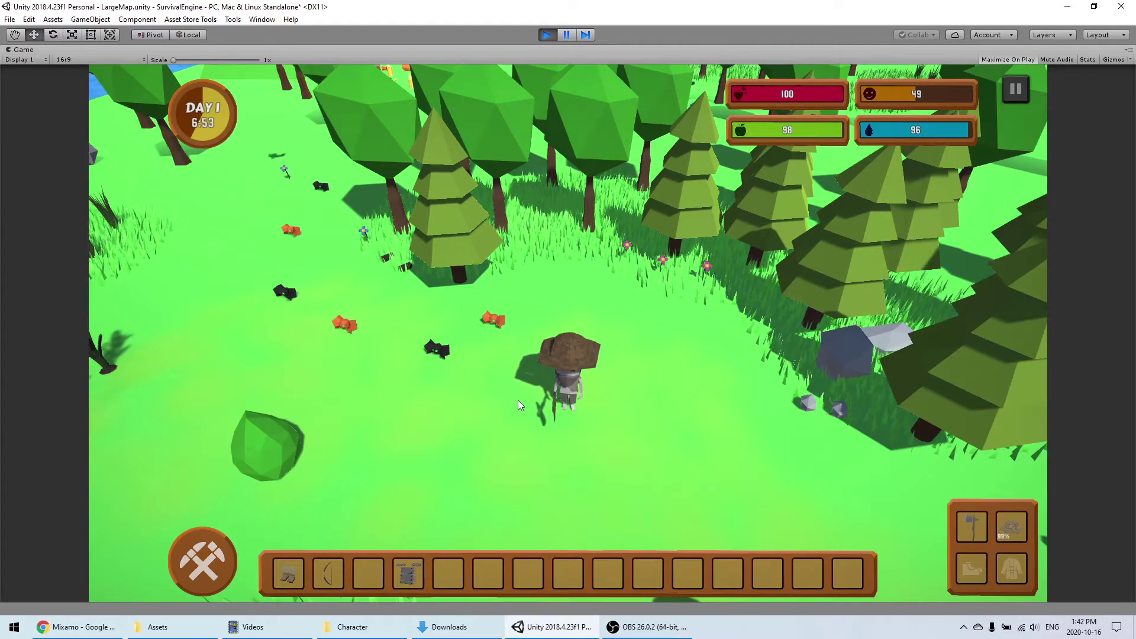
key(d)
key(s)
key(a)
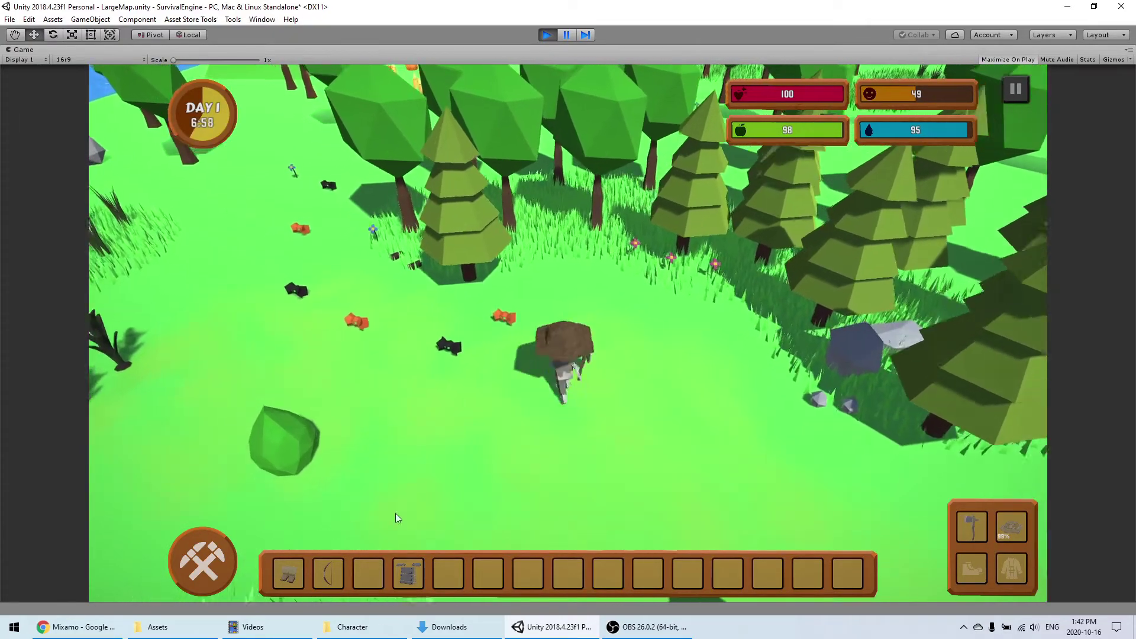
key(w)
Step: Equip the armor on the ghost and view the character up close from the front
click(417, 567)
click(415, 524)
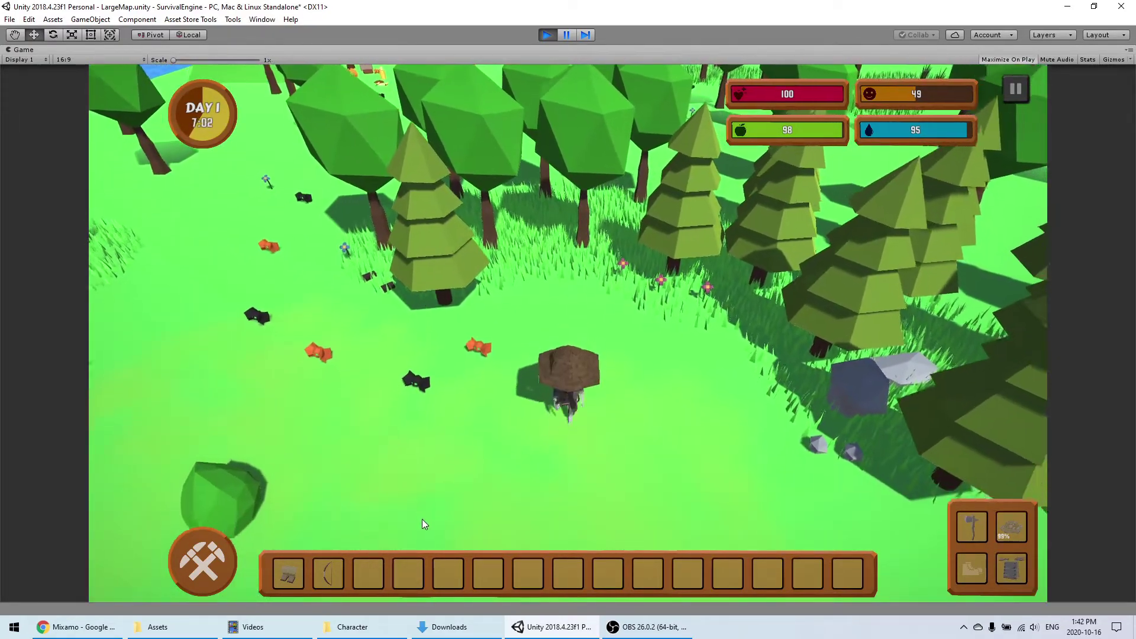
key(w)
scroll(510, 466, up, 3)
scroll(512, 464, down, 1)
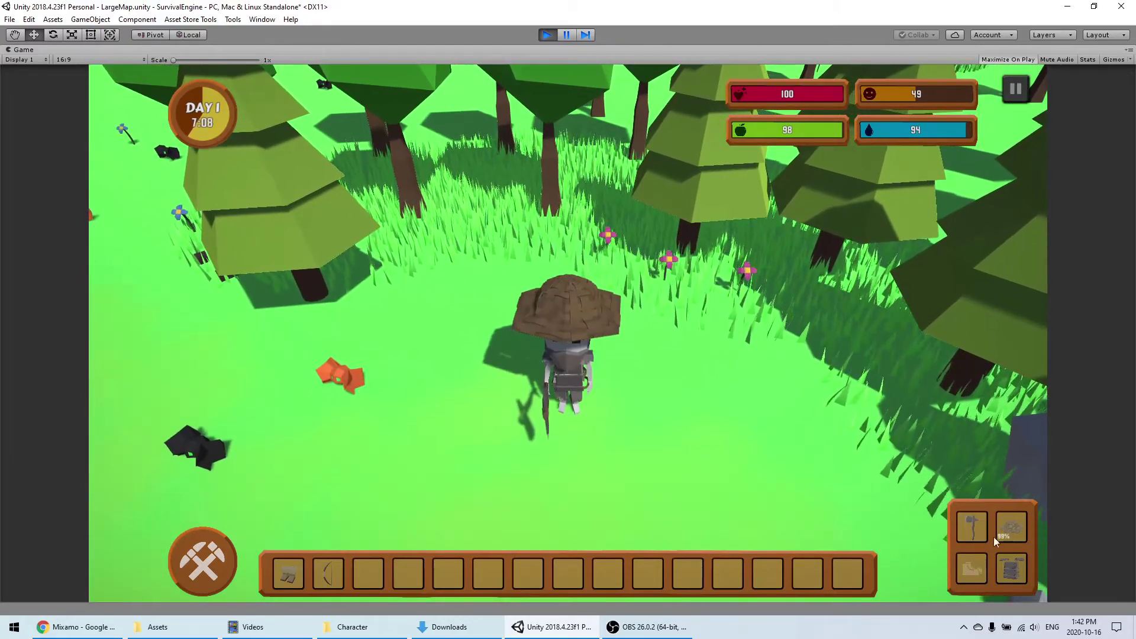
Step: Unequip the hat and walk the ghost in different directions to inspect the armor and axe
click(1005, 531)
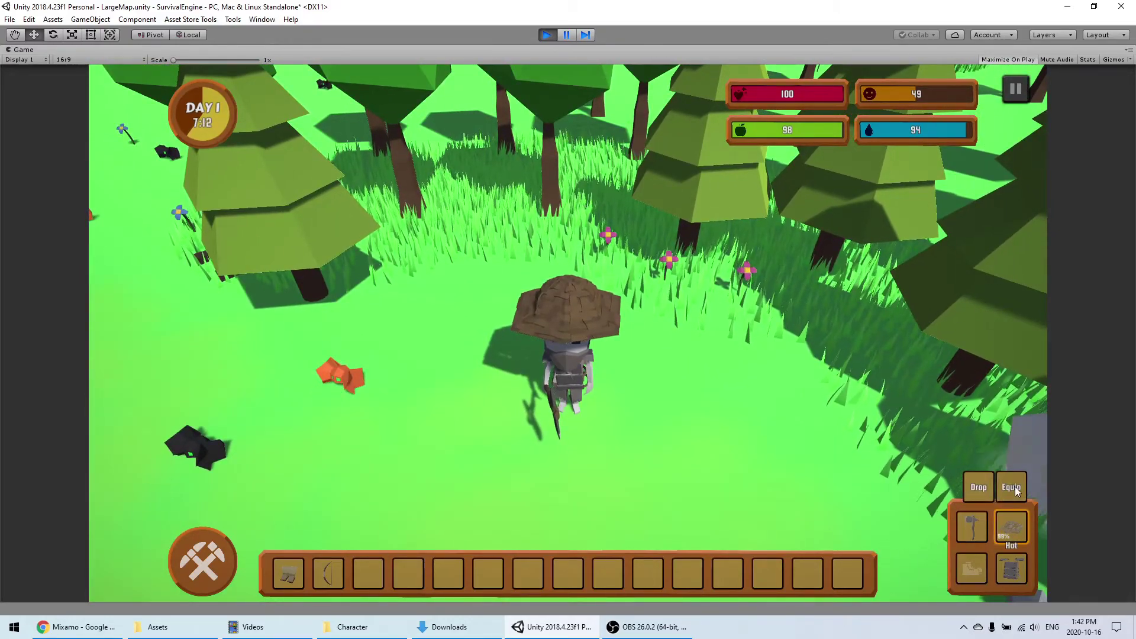
click(1005, 501)
key(s)
key(d)
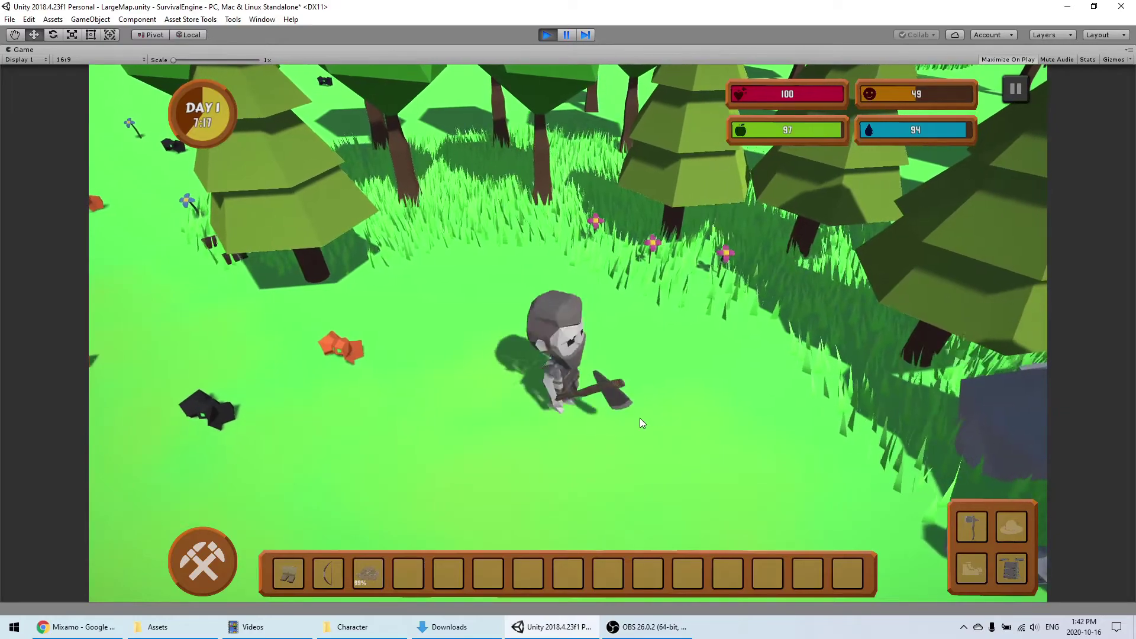
key(a)
Step: Equip the boots and turn the ghost several ways to check how they sit on its feet
click(288, 574)
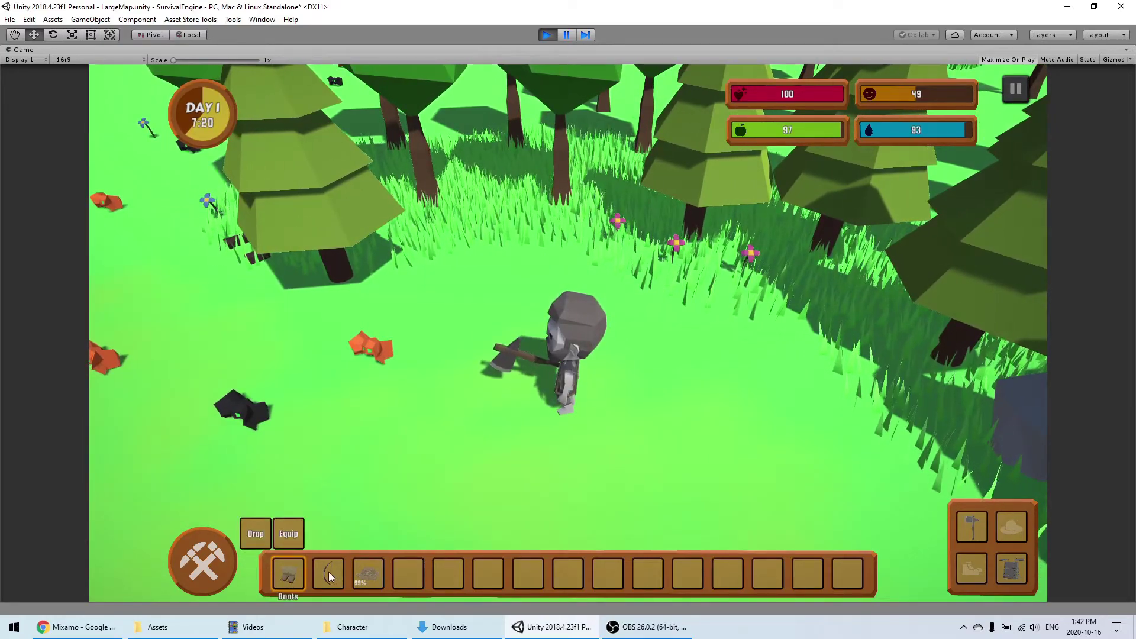
click(288, 534)
key(s)
key(d)
key(s)
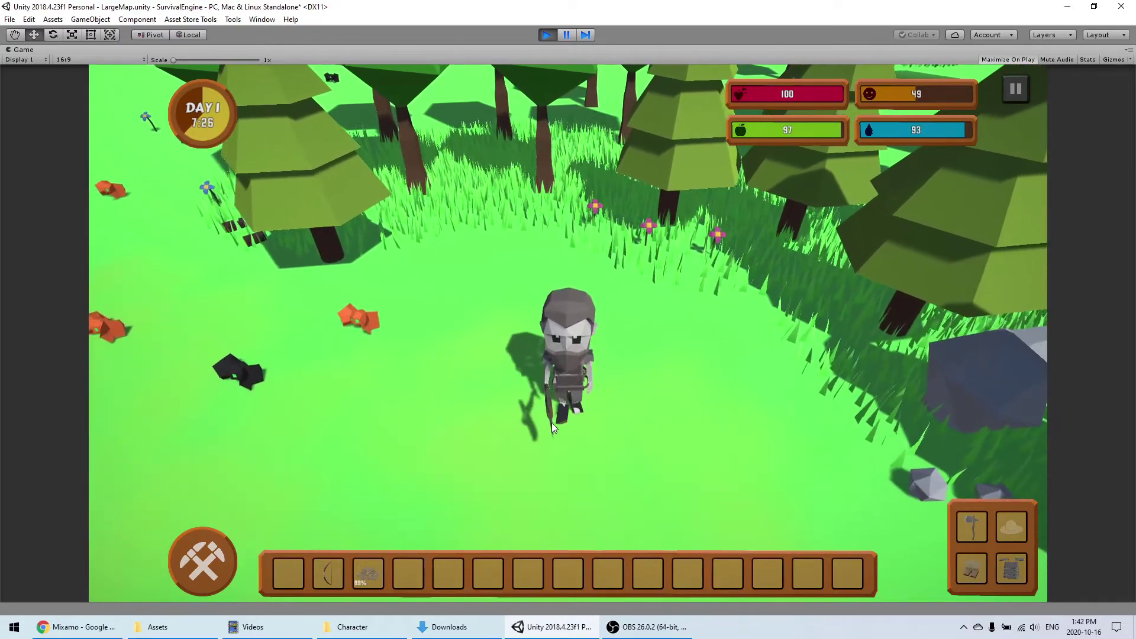
key(d)
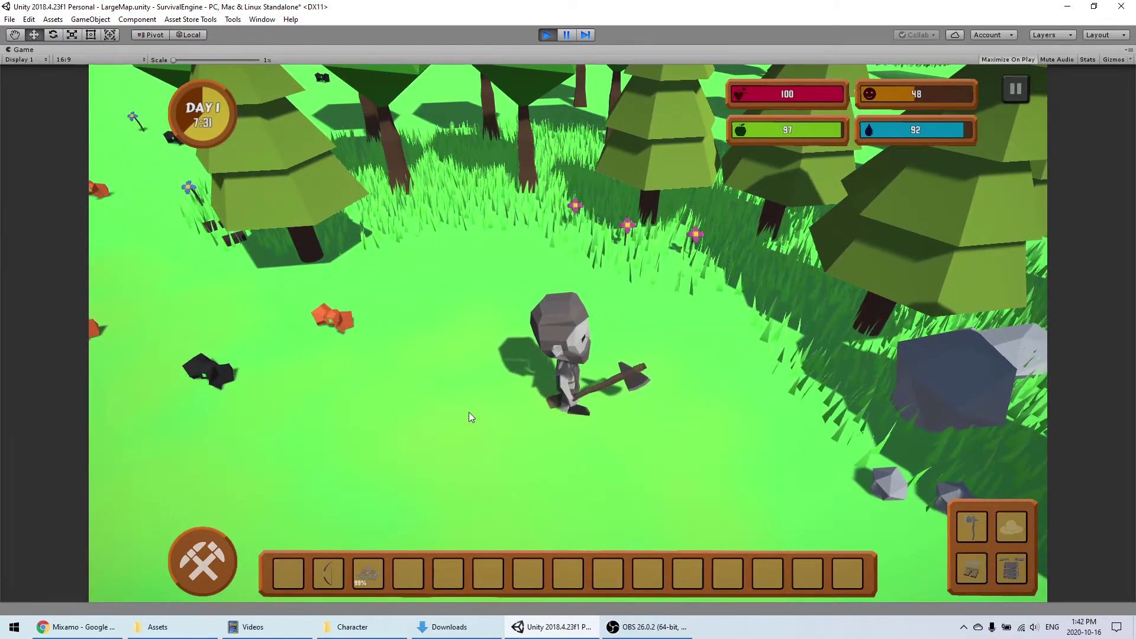
click(537, 413)
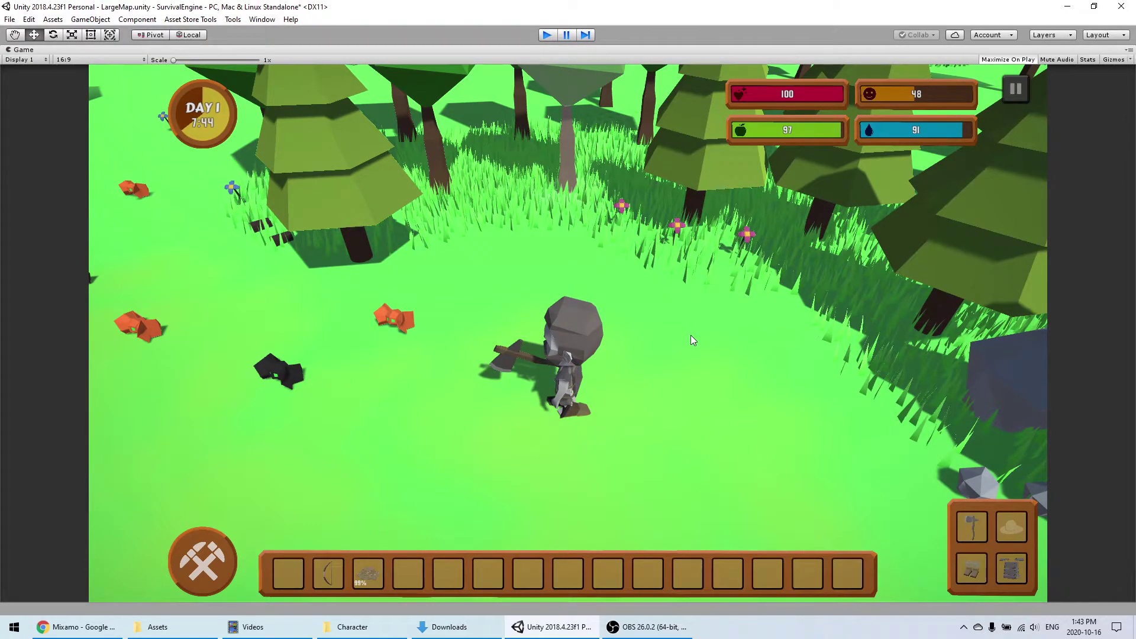
Step: Stop the game, rotate the ghost's FeetR attachment to about Z 187 and move it to about 0.03, 0.065, -0.108
key(ctrl+p)
click(709, 297)
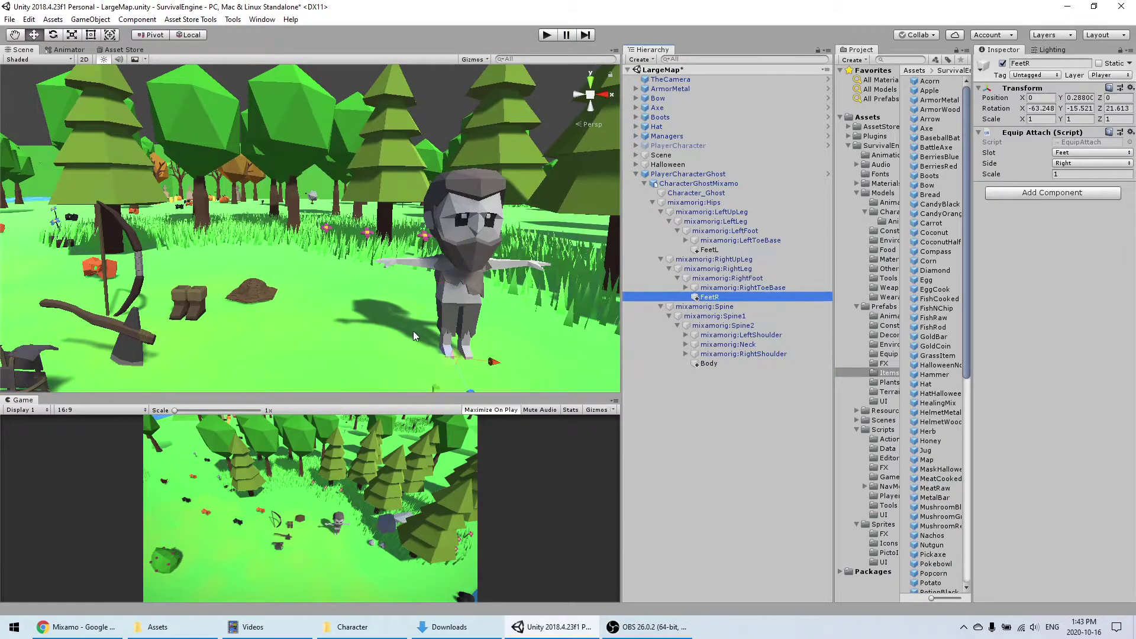
middle_drag(412, 331, 438, 303)
alt+drag(438, 303, 503, 313)
scroll(393, 316, up, 4)
alt+drag(393, 316, 503, 278)
middle_drag(503, 278, 498, 216)
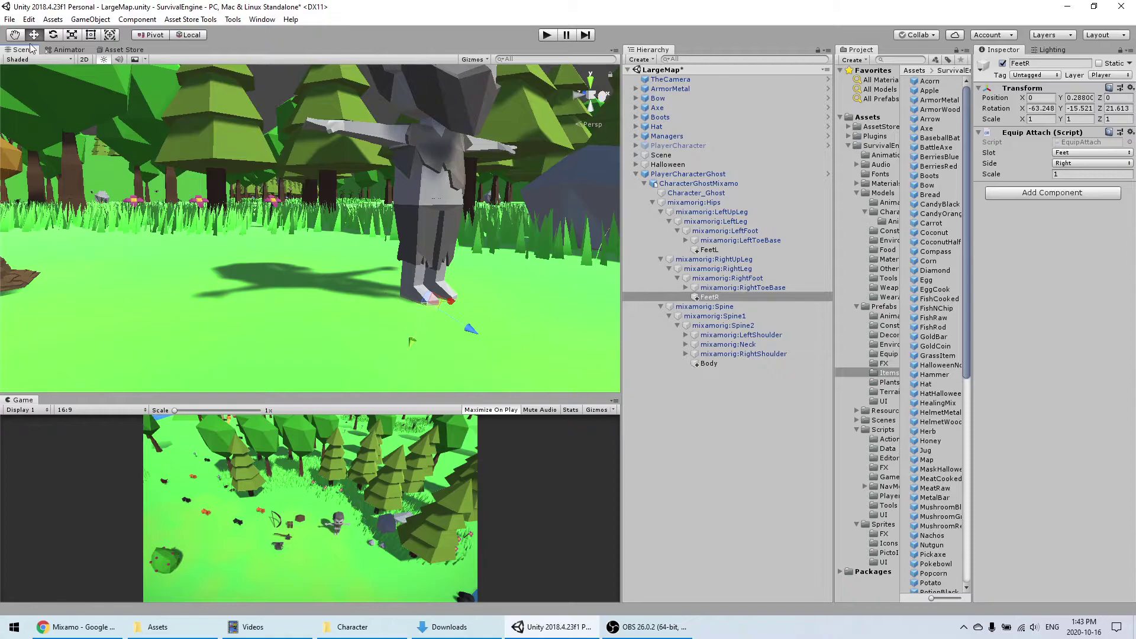
drag(402, 305, 669, 163)
middle_drag(474, 269, 521, 256)
right_drag(462, 260, 518, 284)
drag(417, 287, 402, 279)
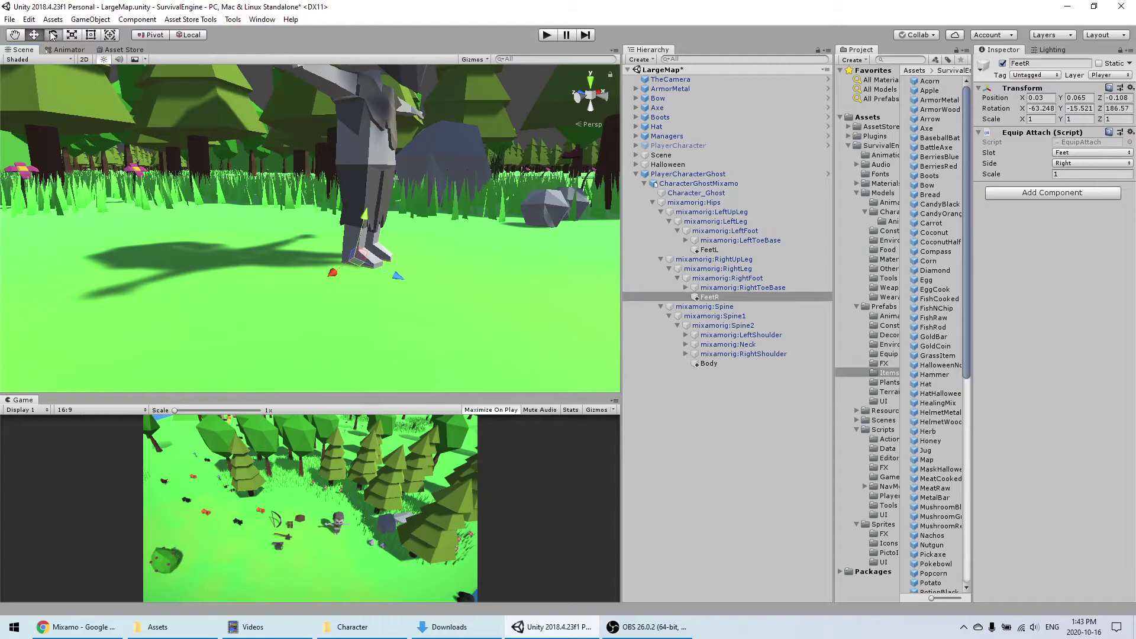
Step: Rotate the FeetR attachment to about X -51, Y -13, Z 188, aligning it with the ghost's right foot
drag(396, 235, 385, 224)
middle_drag(441, 244, 444, 267)
right_drag(443, 267, 335, 256)
middle_drag(335, 255, 216, 232)
right_drag(444, 284, 362, 258)
middle_drag(363, 258, 249, 202)
drag(333, 194, 339, 193)
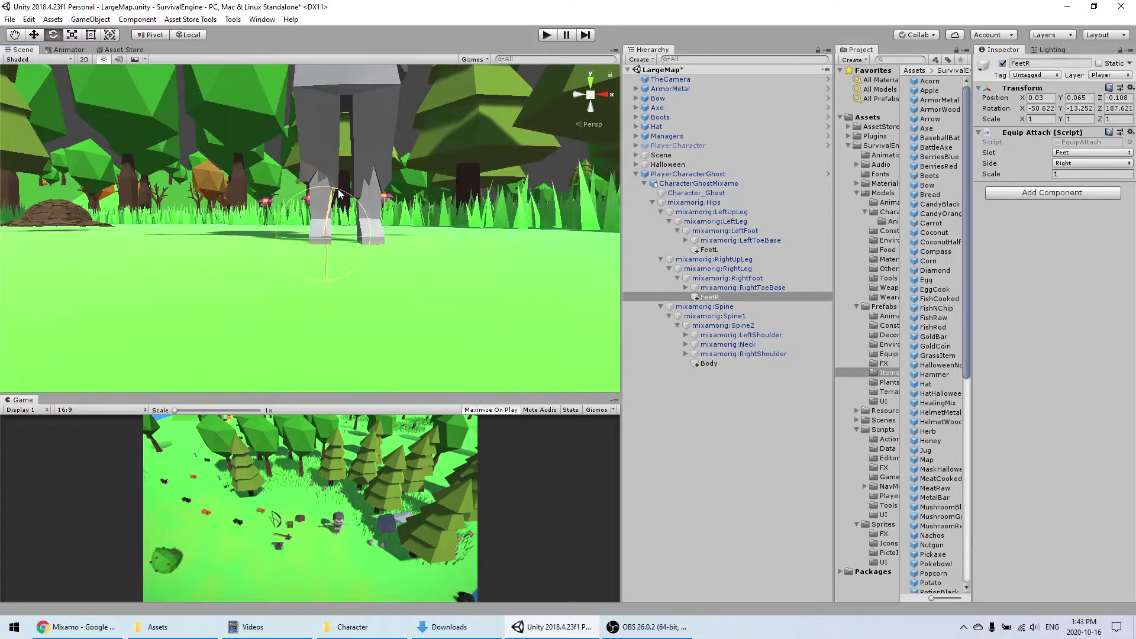
drag(304, 234, 290, 239)
middle_drag(290, 239, 389, 288)
right_drag(389, 287, 327, 228)
right_drag(463, 246, 532, 290)
Step: Turn the ghost's FeetL attachment roughly upright at the left foot, to a rotation of about 47, -168, 201
click(743, 247)
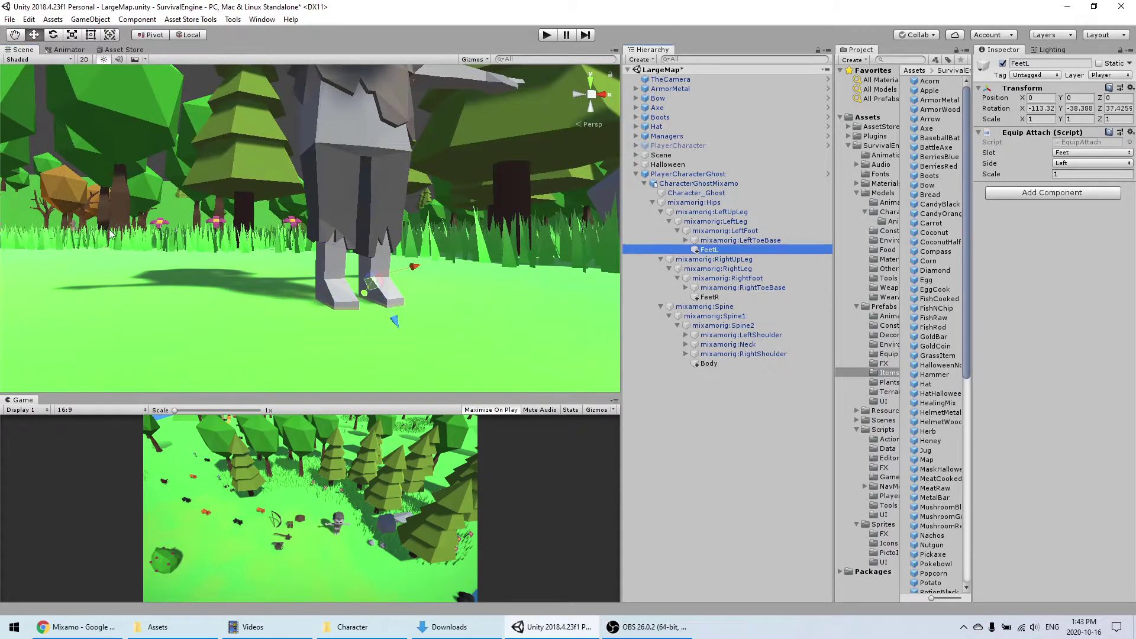
right_drag(414, 249, 350, 248)
middle_drag(350, 248, 233, 232)
right_drag(232, 233, 331, 310)
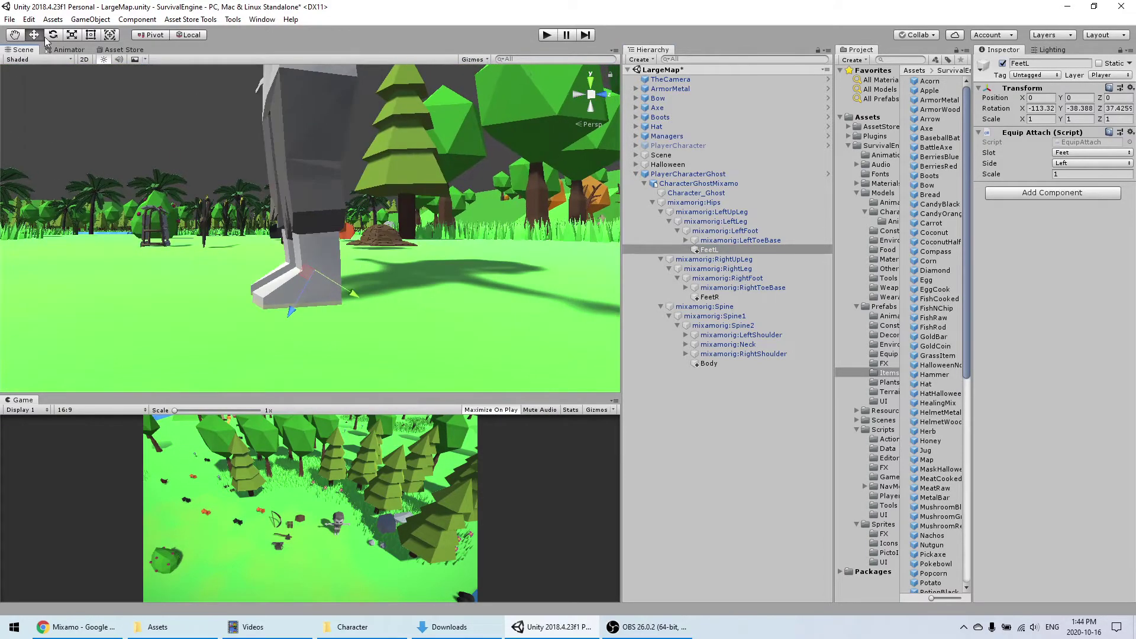
drag(321, 315, 108, 224)
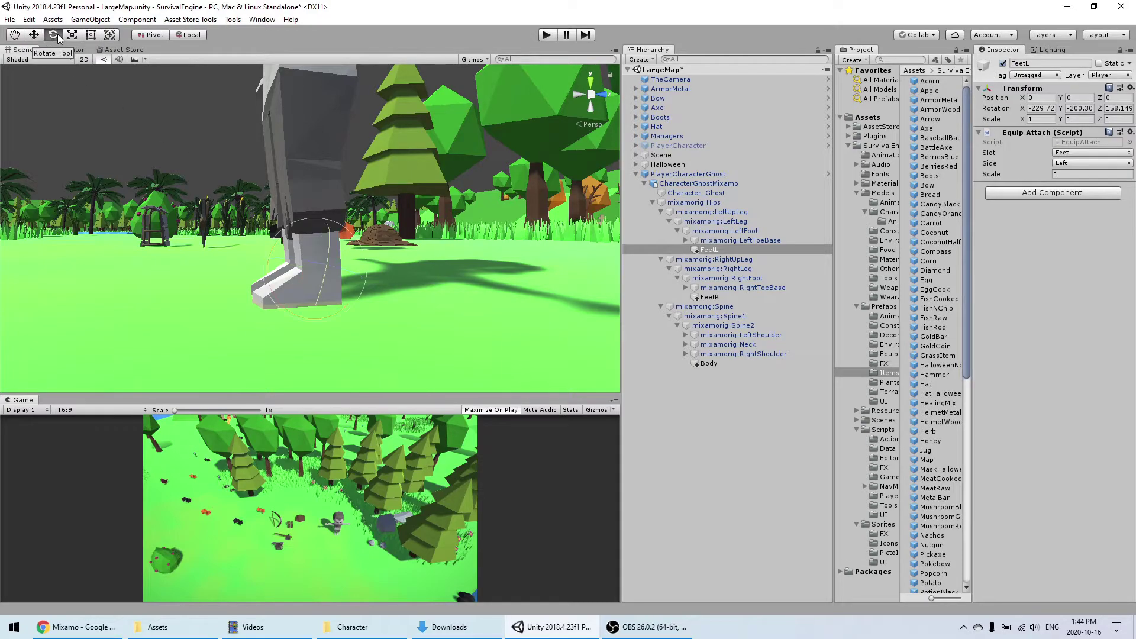
drag(309, 315, 17, 44)
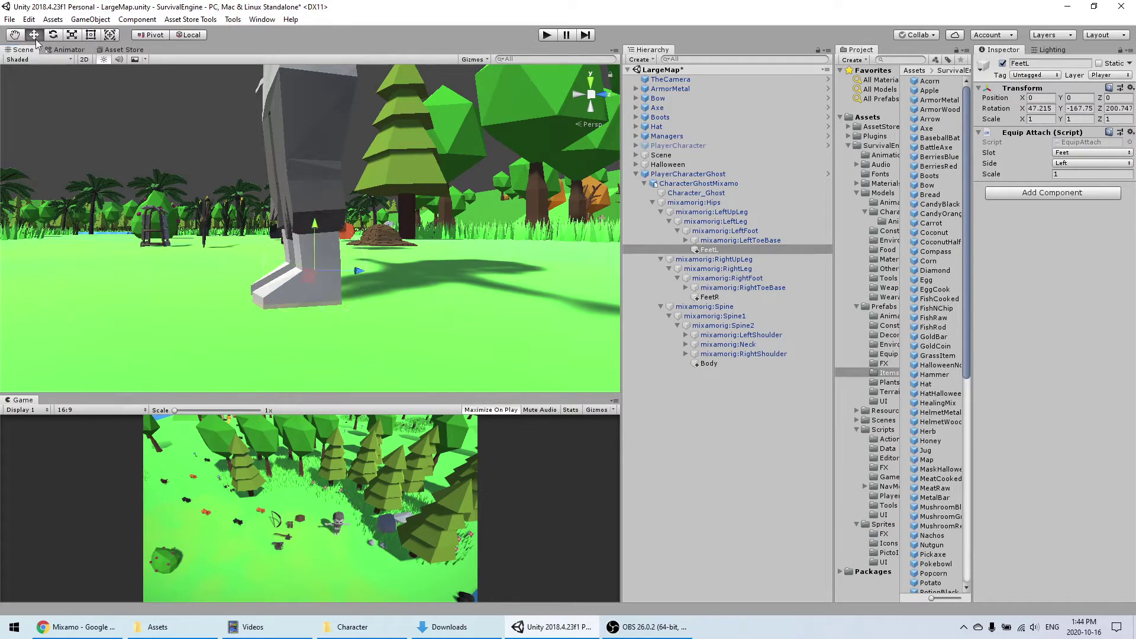
Step: Rotate the FeetL attachment to about X -54, Y -341, Z 164, aligning it with the ghost's left foot
middle_drag(149, 172, 182, 173)
right_drag(182, 172, 300, 205)
middle_drag(299, 206, 326, 233)
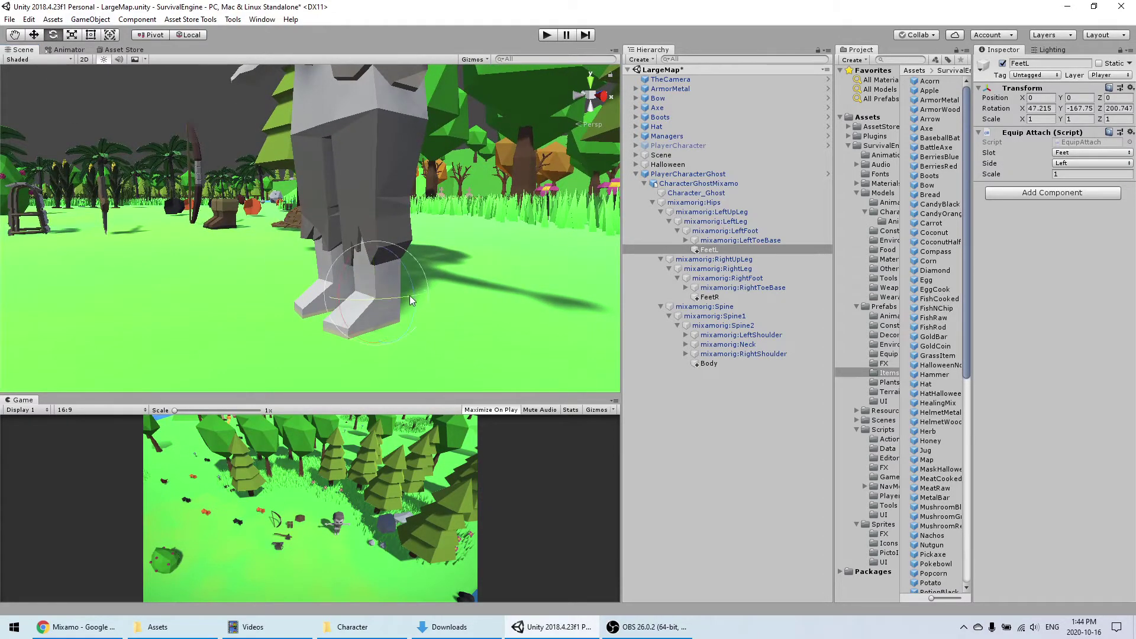
drag(388, 300, 413, 305)
right_drag(413, 304, 521, 313)
middle_drag(373, 259, 373, 255)
drag(336, 180, 349, 183)
middle_drag(303, 231, 309, 233)
drag(308, 234, 317, 207)
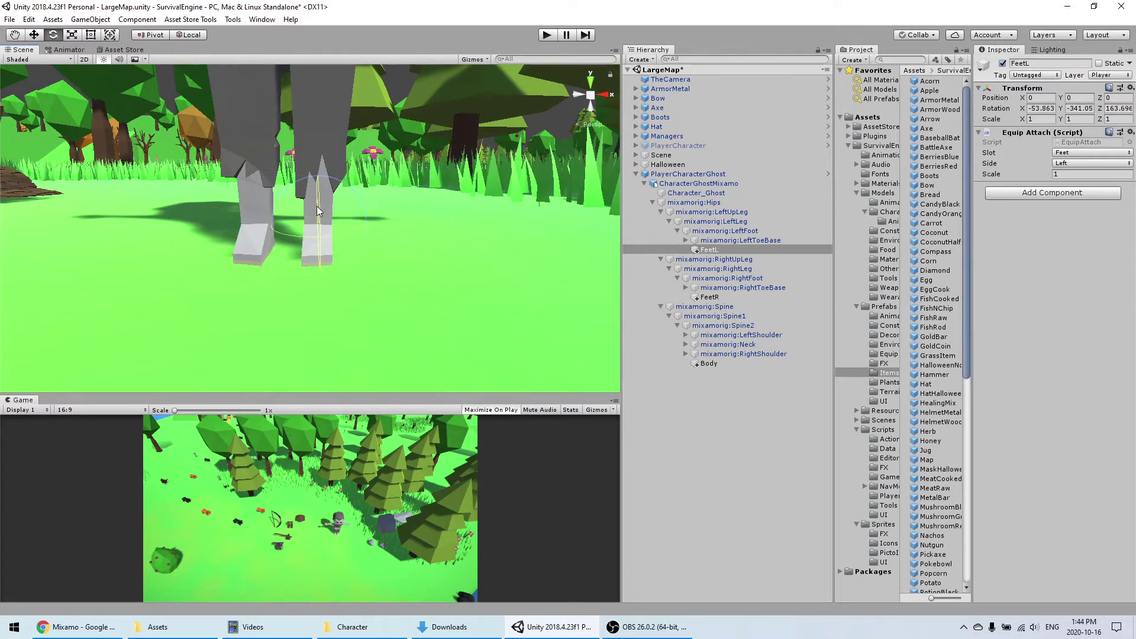
Step: Move the FeetL attachment to about 0.002, 0.067, -0.097 and refine its rotation to about -49, -343, 167, using FeetR as reference
click(34, 35)
middle_drag(384, 231, 285, 237)
right_drag(285, 236, 213, 248)
middle_drag(213, 248, 245, 252)
alt+drag(245, 252, 139, 264)
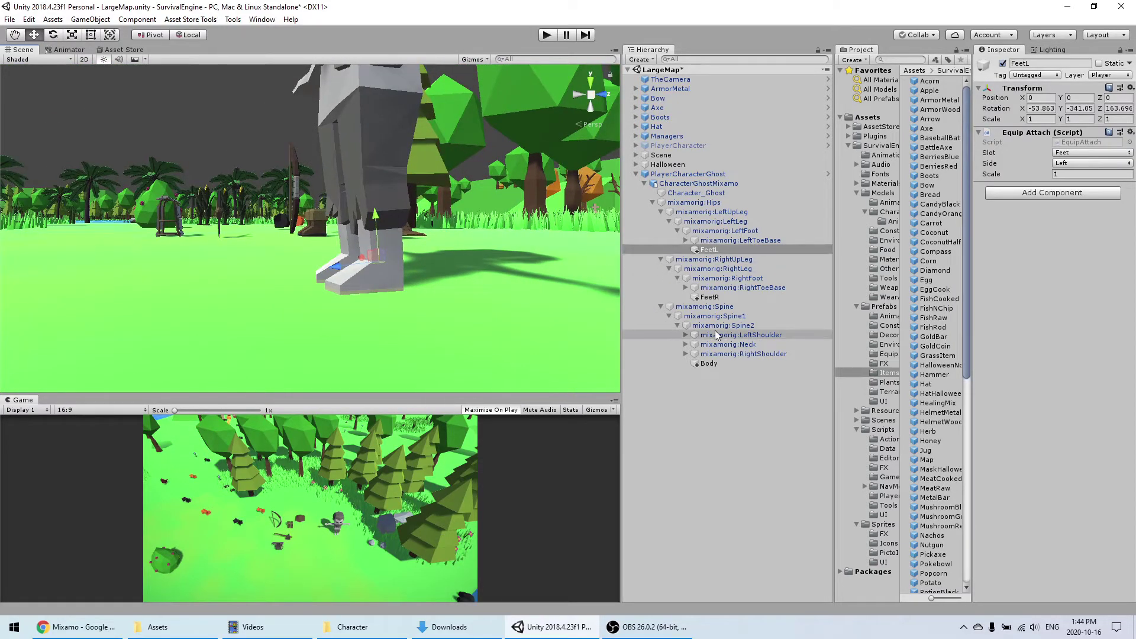
click(725, 300)
click(710, 250)
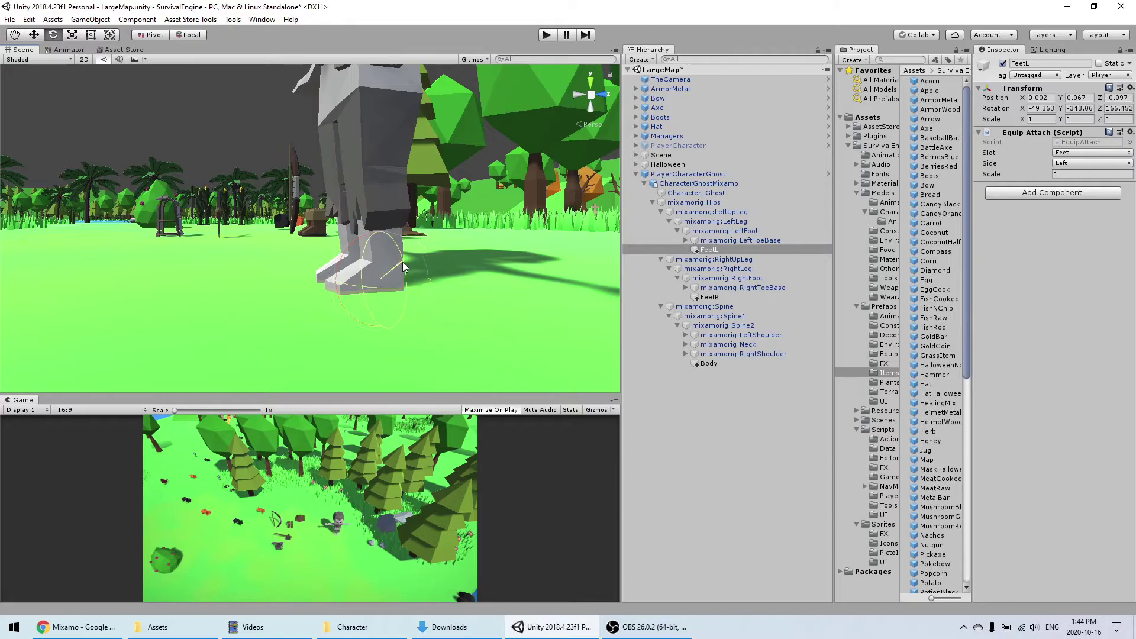
middle_drag(223, 233, 315, 256)
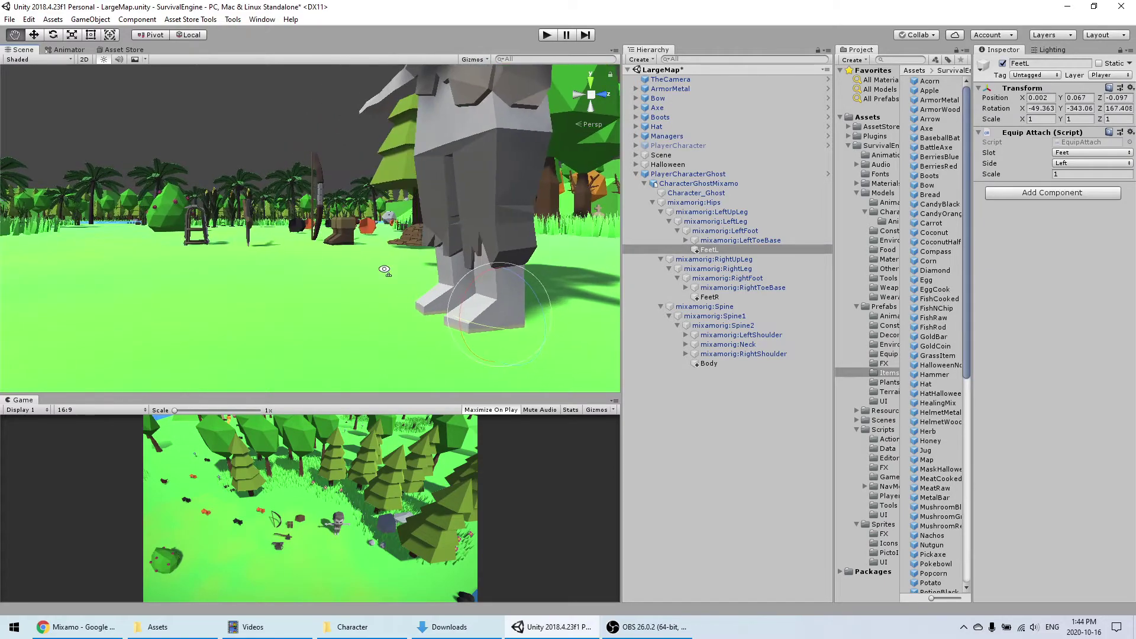
alt+drag(314, 256, 418, 279)
middle_drag(419, 279, 586, 258)
scroll(135, 234, down, 3)
middle_drag(135, 233, 183, 223)
middle_drag(209, 180, 470, 106)
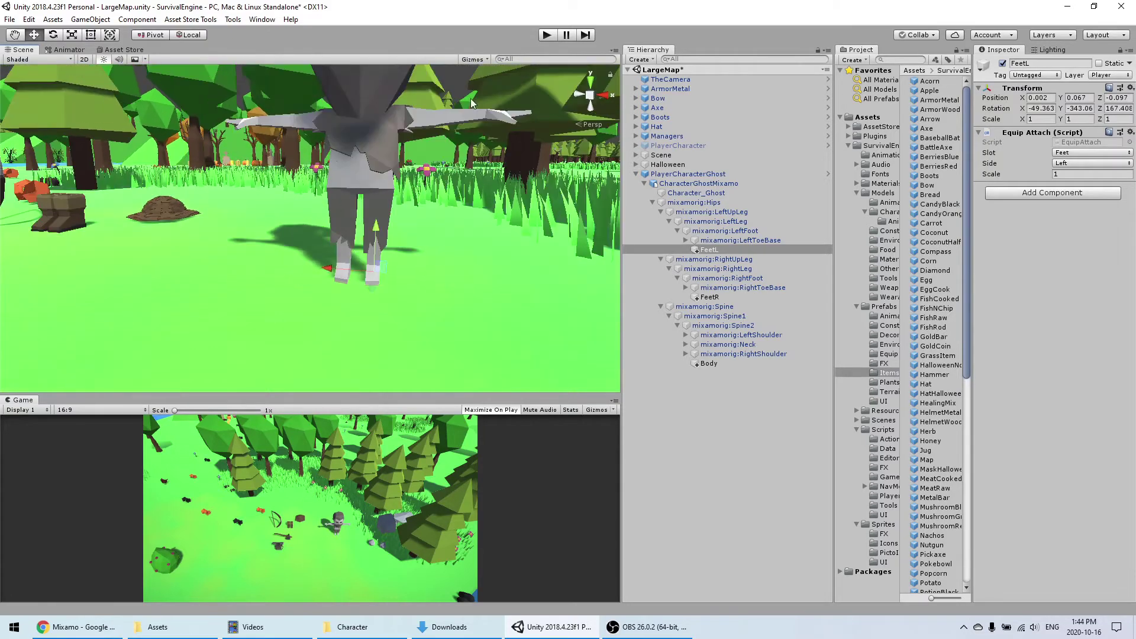
Step: Run the game, pick up the boots from the ground and equip them on the ghost
click(547, 35)
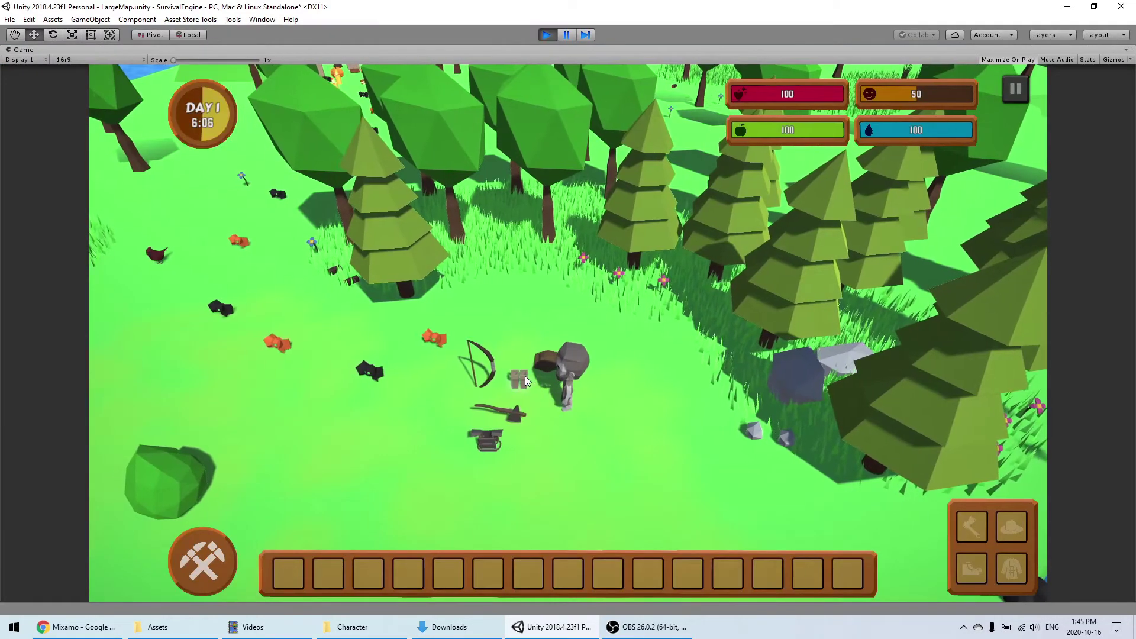
click(583, 459)
click(290, 571)
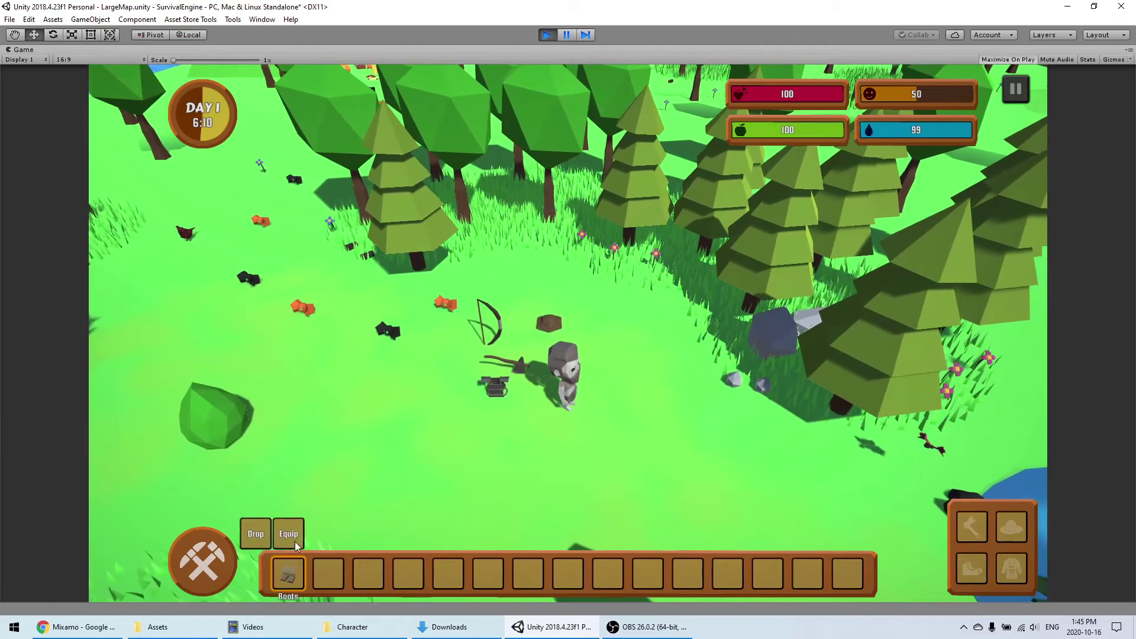
scroll(584, 466, up, 3)
Step: Walk the ghost in all directions to examine how the boots fit its feet
key(s)
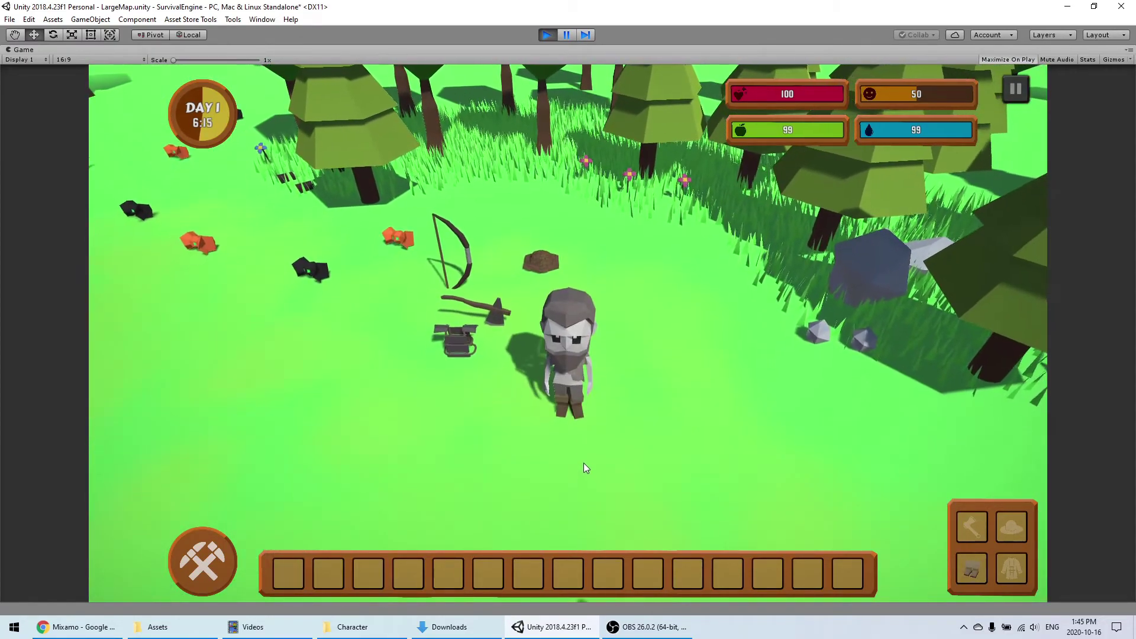
key(a)
key(d)
key(w)
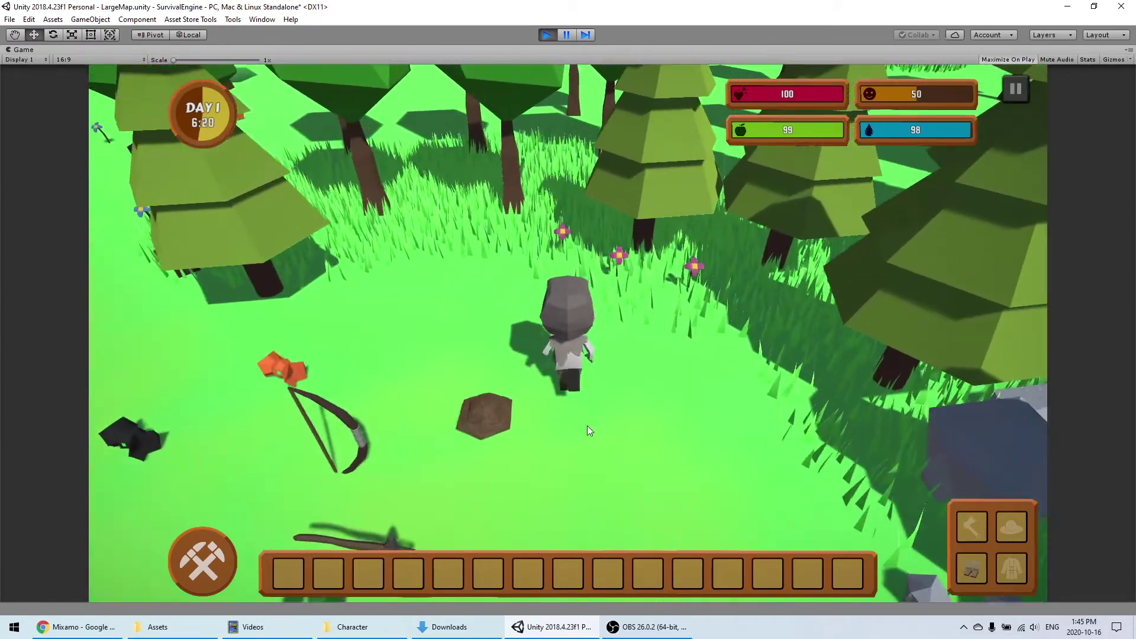
key(s)
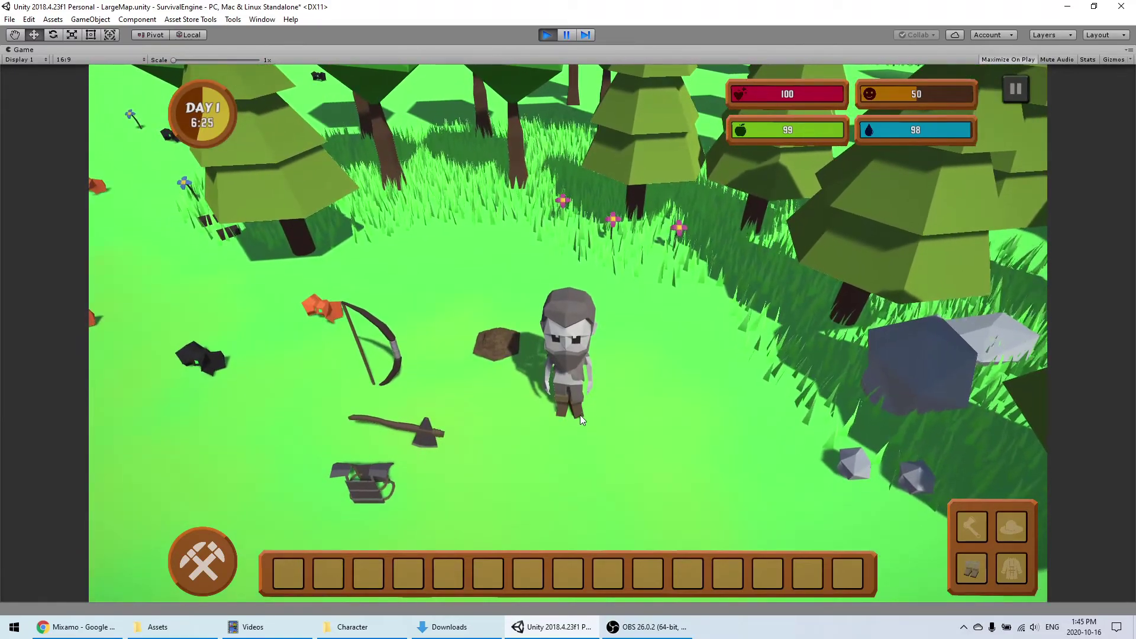
key(s)
key(a)
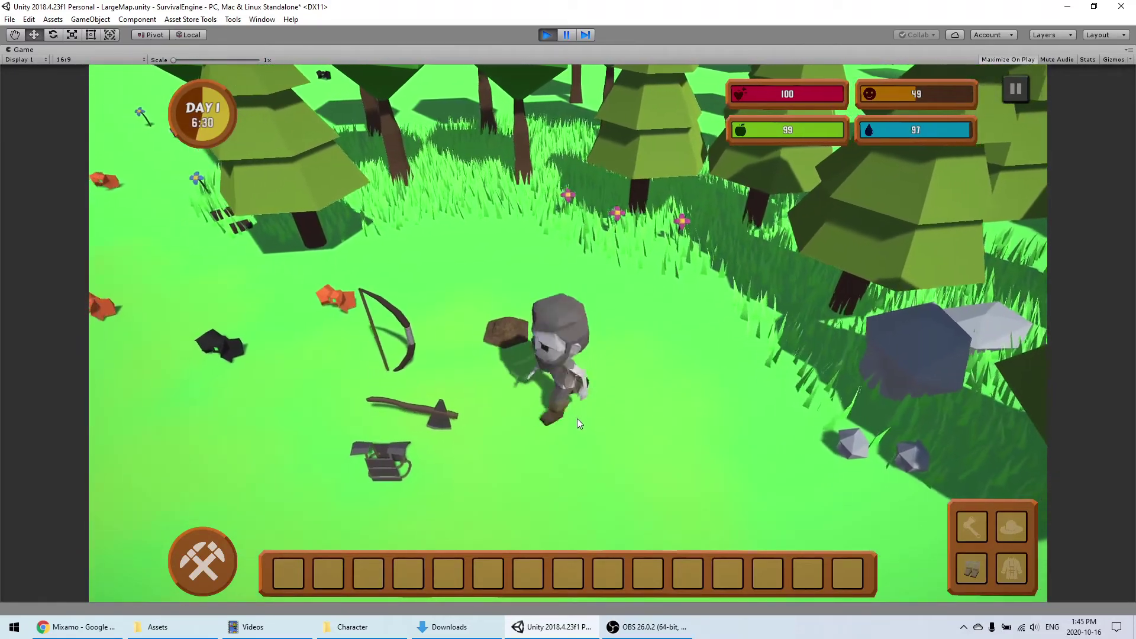
key(s)
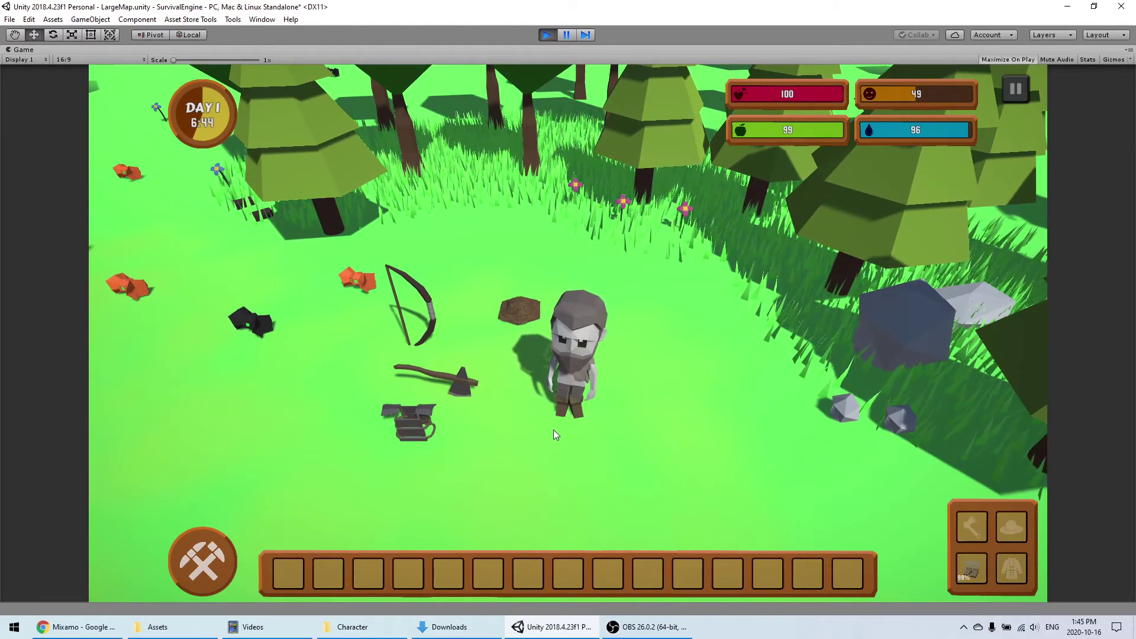
Step: Stop the game and set the Equip Attach scale of both FeetL and FeetR to 1.1
click(554, 429)
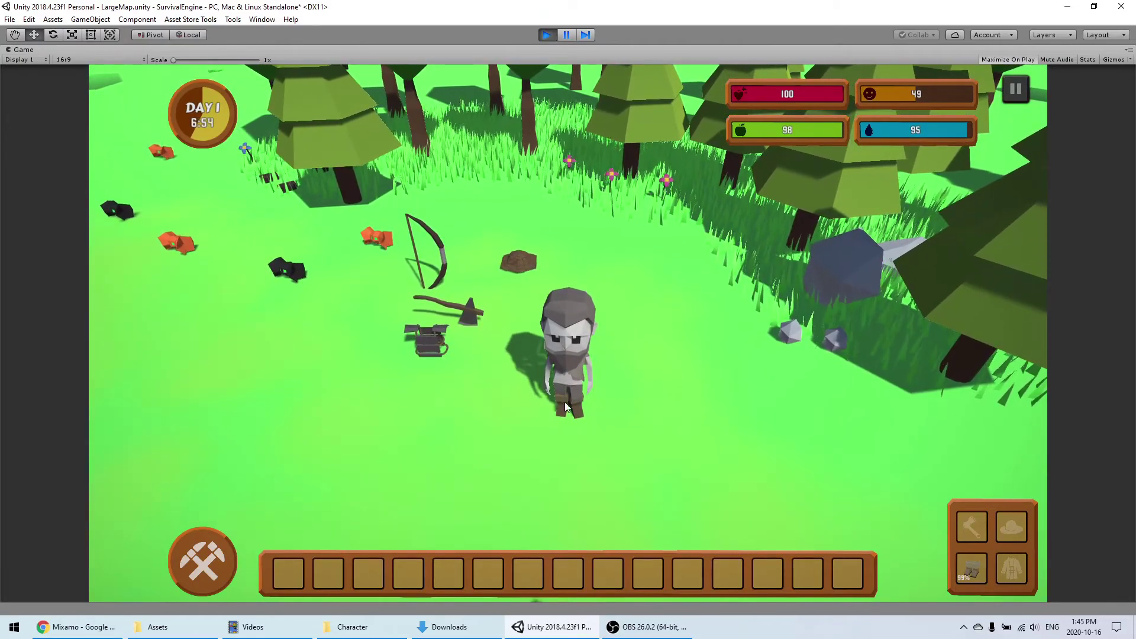
click(547, 37)
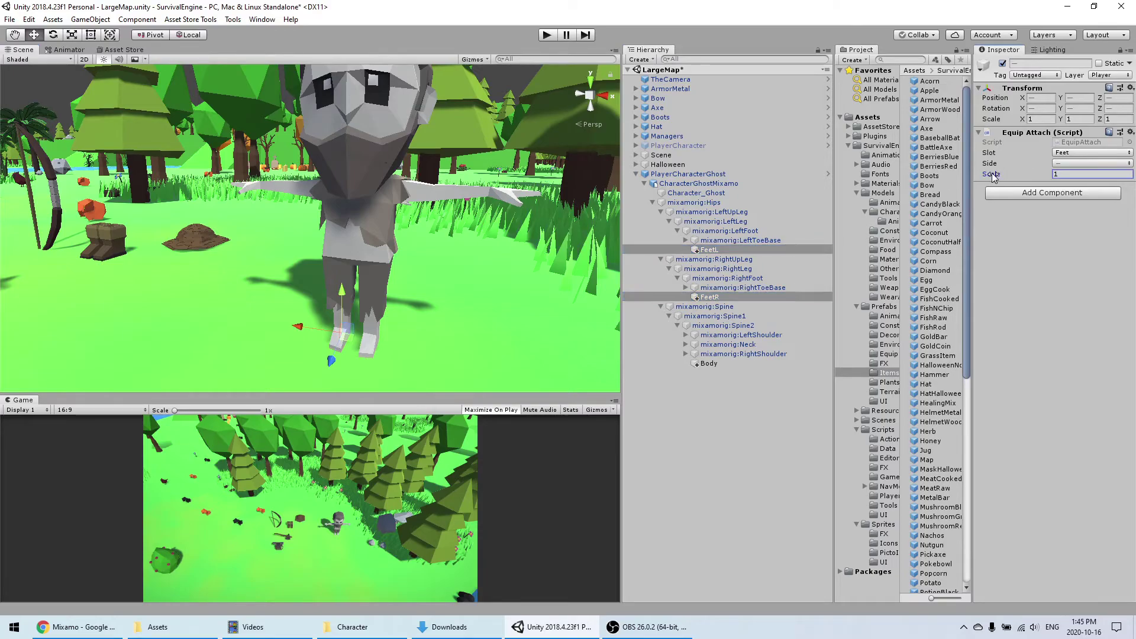
text(.1)
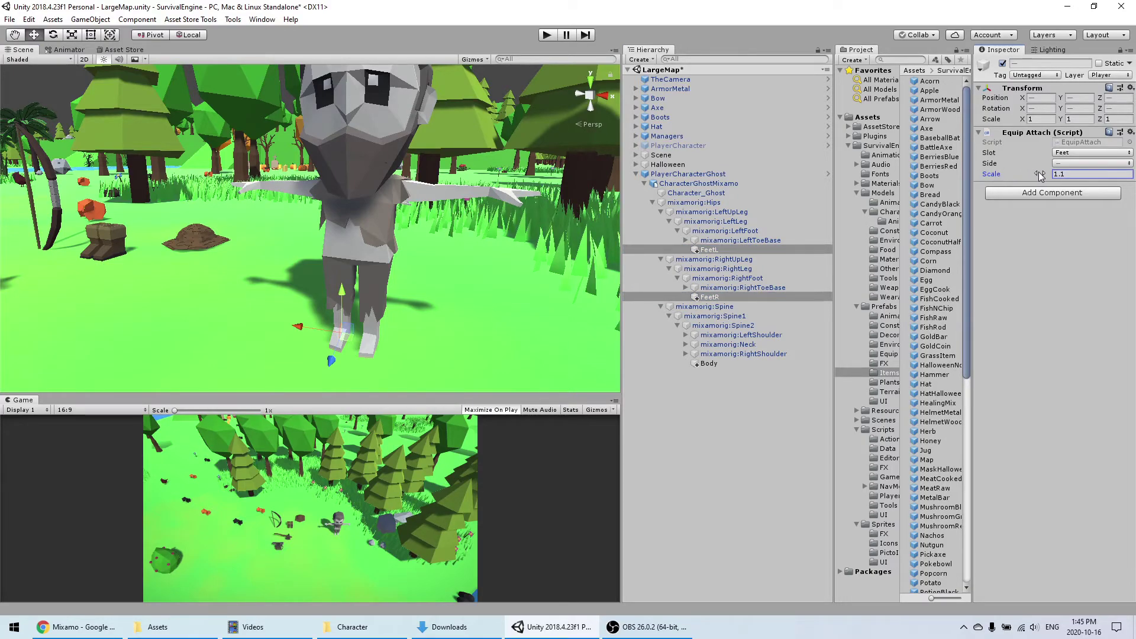
Step: Inspect the FeetR attachment and shift the FeetL attachment upward along its vertical axis on the ghost's left foot
middle_drag(379, 367, 361, 338)
click(729, 297)
alt+drag(266, 301, 237, 286)
middle_drag(237, 286, 210, 266)
click(710, 249)
drag(352, 315, 353, 258)
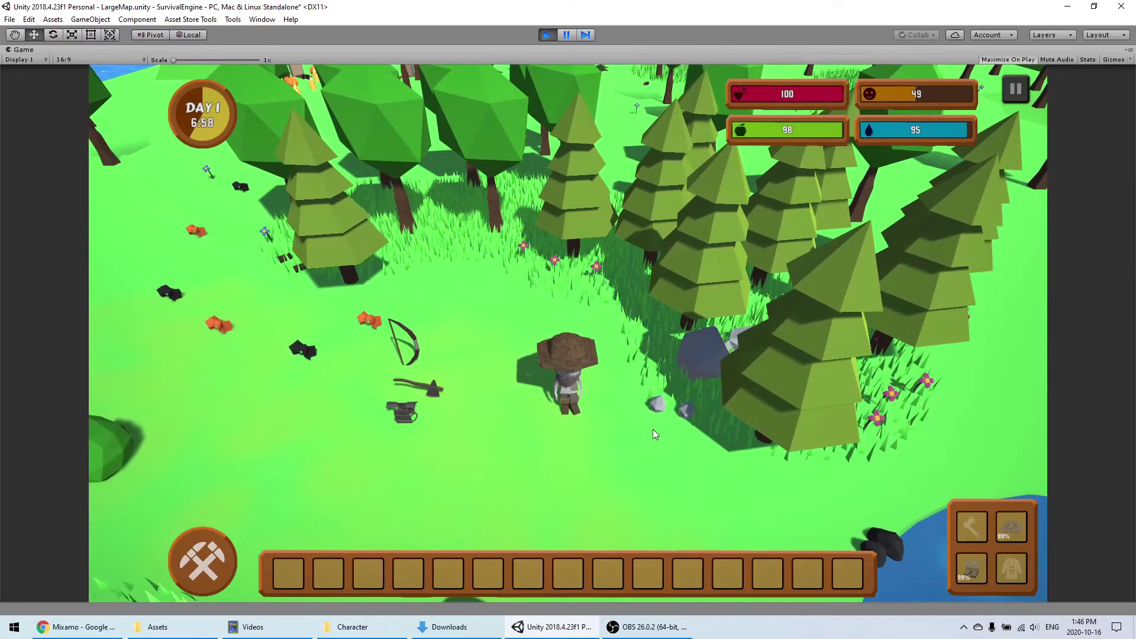
Step: Walk the ghost around the clearing with the hat and boots equipped to examine how both fit while moving
key(w)
key(d)
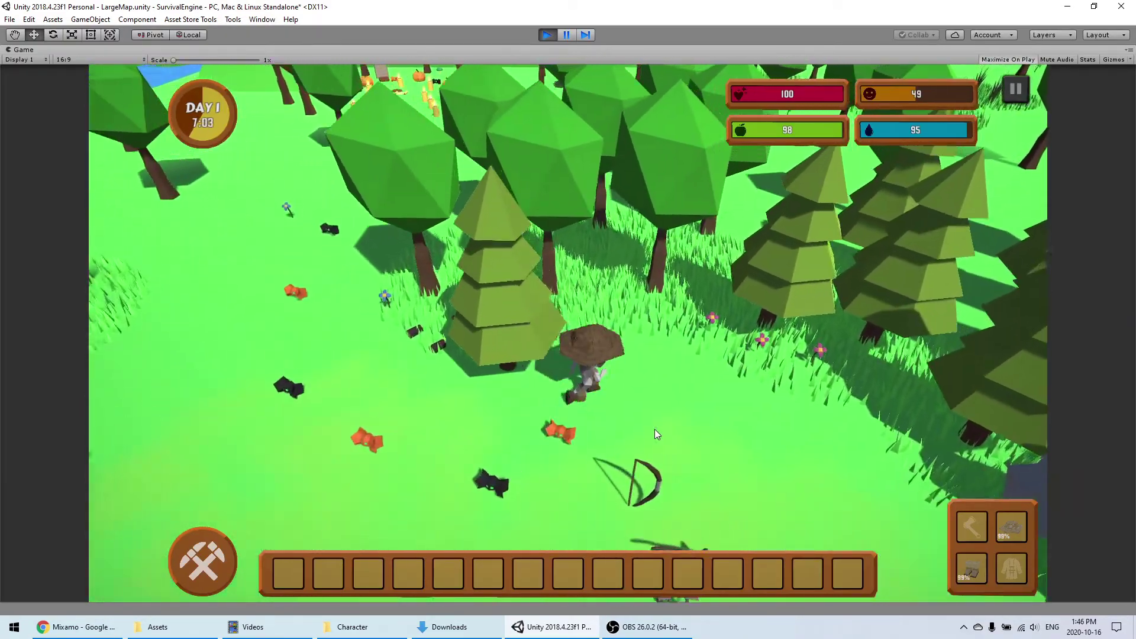
key(s)
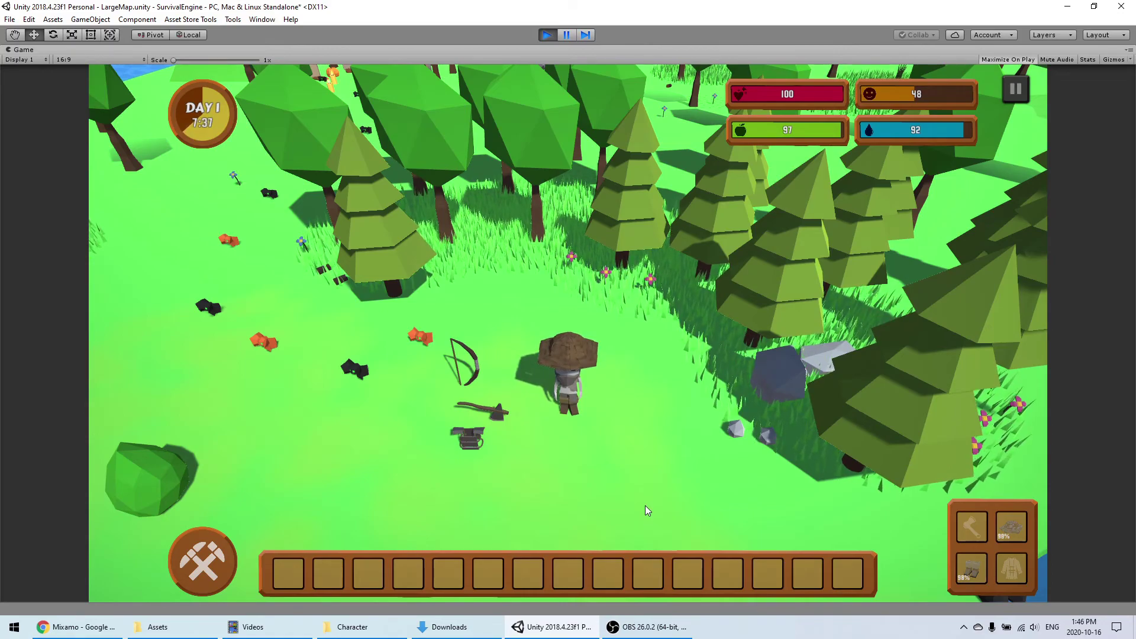
key(w)
key(a)
key(s)
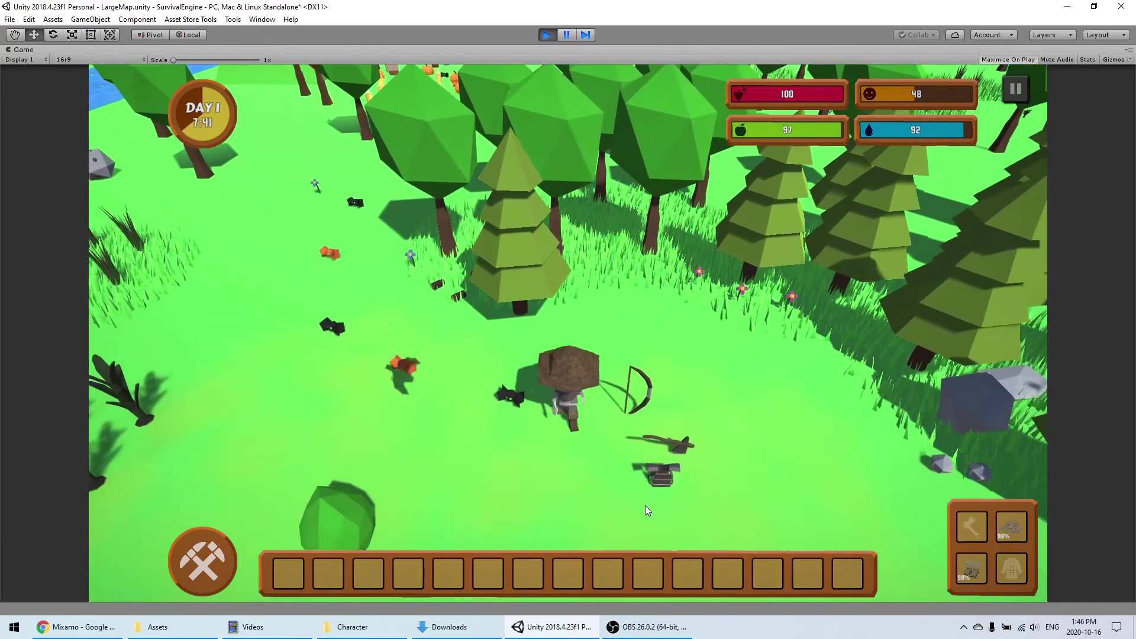
key(d)
key(w)
key(a)
key(s)
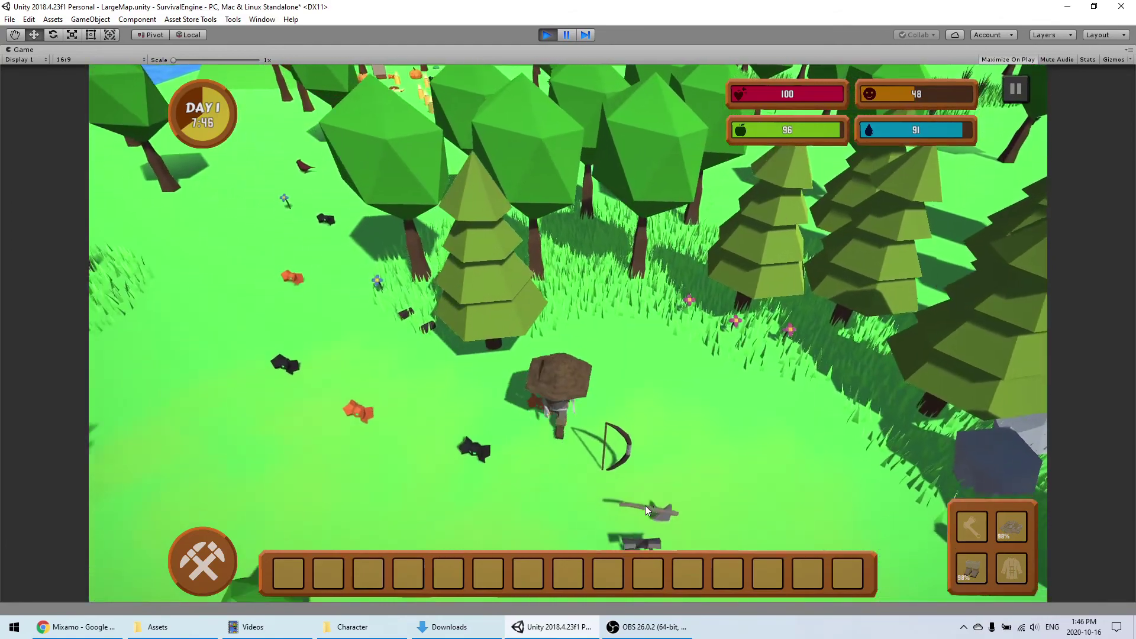
key(a)
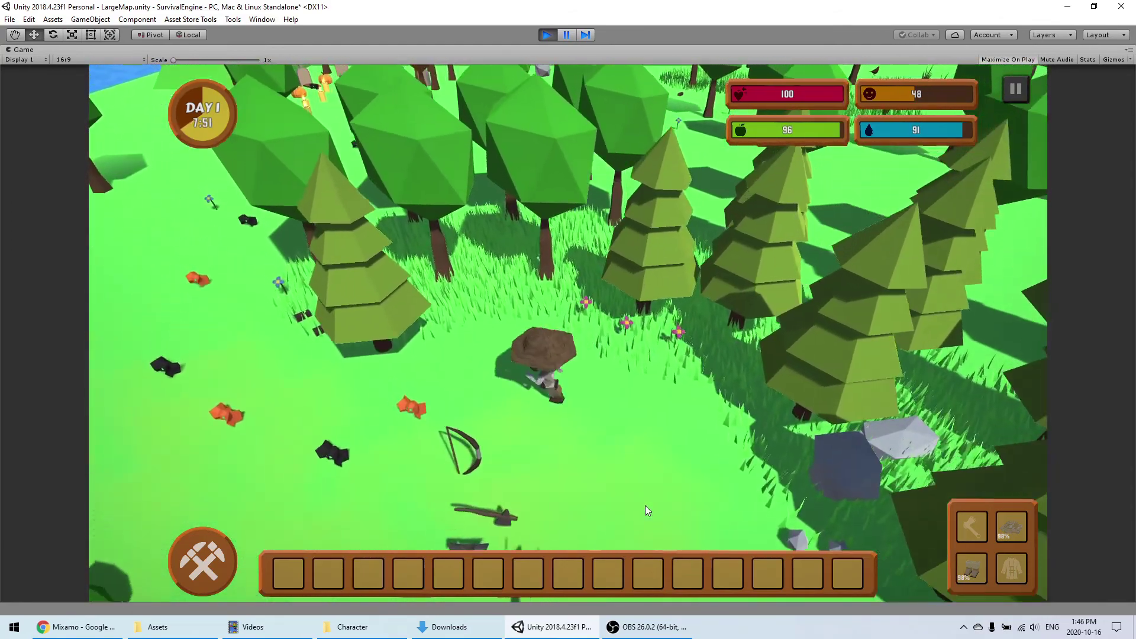